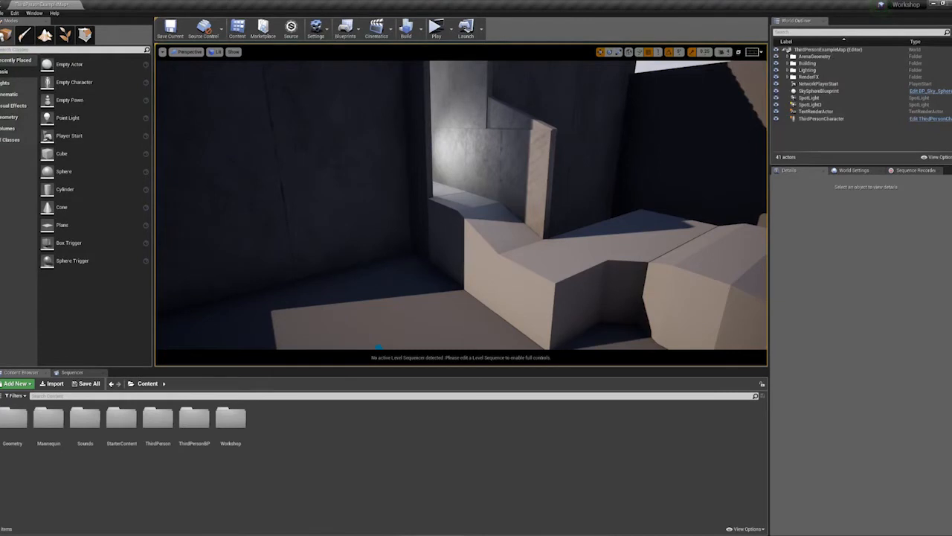
- Open storyboard.jpg from the Workshop project folder and minimize the folder window
{"action": "key", "text": "alt+Tab"}
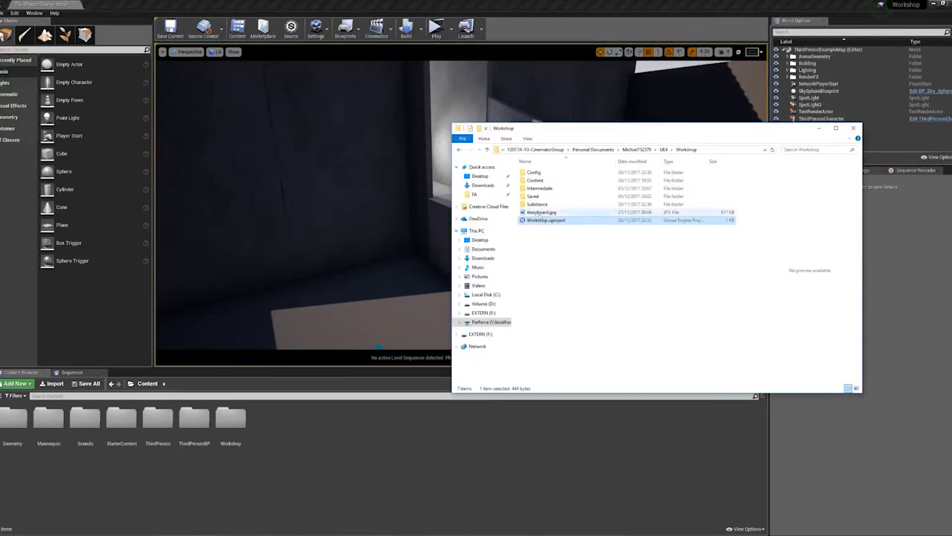
{"action": "left_click", "coordinate": [541, 213]}
{"action": "double_click", "coordinate": [541, 213]}
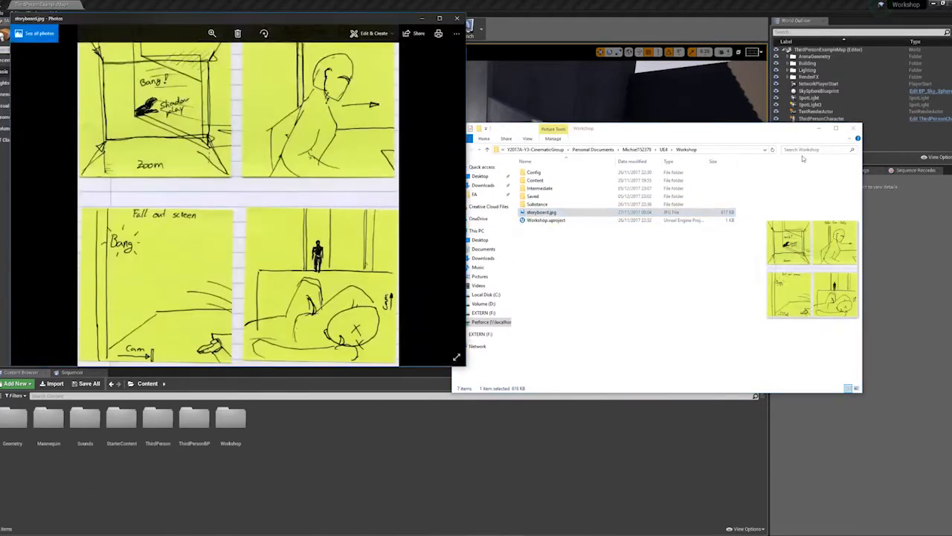
{"action": "left_click", "coordinate": [821, 130]}
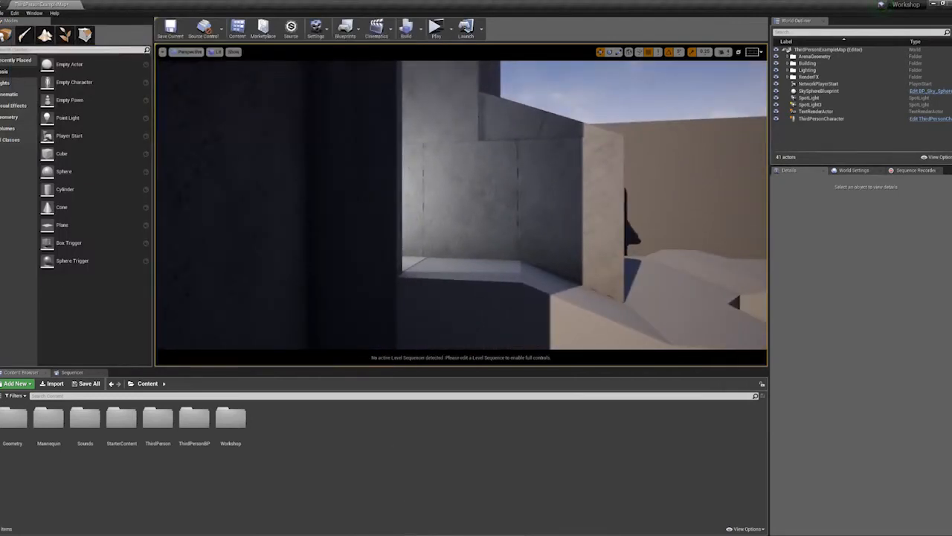
- Compare the storyboard's four shots with the building, ledge and stairs in the level
{"action": "key", "text": "alt+Tab"}
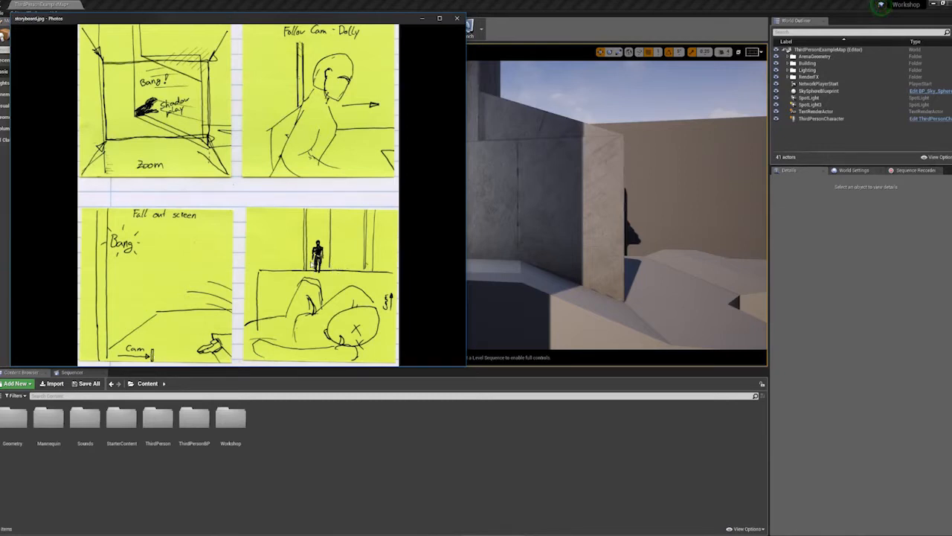
{"action": "right_click_drag", "start_coordinate": [504, 242], "coordinate": [689, 260]}
{"action": "key", "text": "w"}
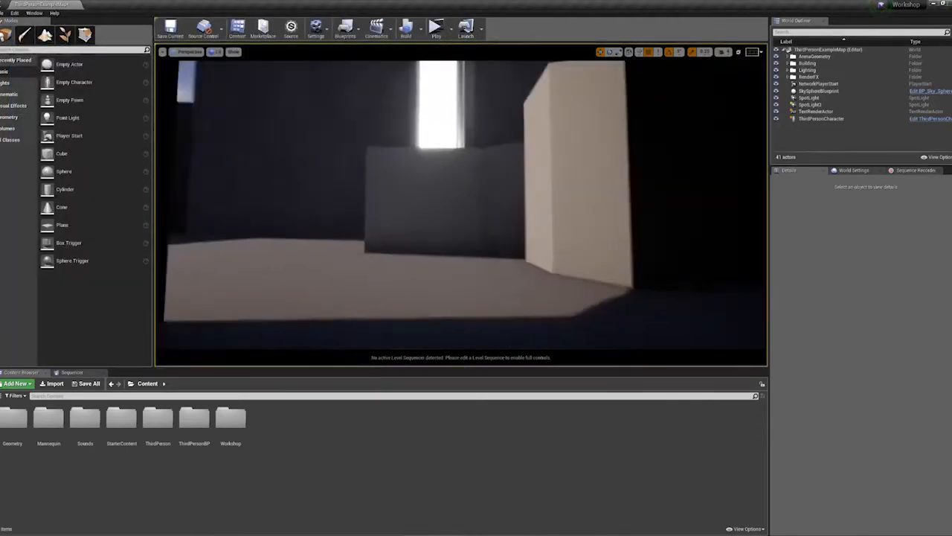
{"action": "right_click_drag", "start_coordinate": [614, 279], "coordinate": [585, 254]}
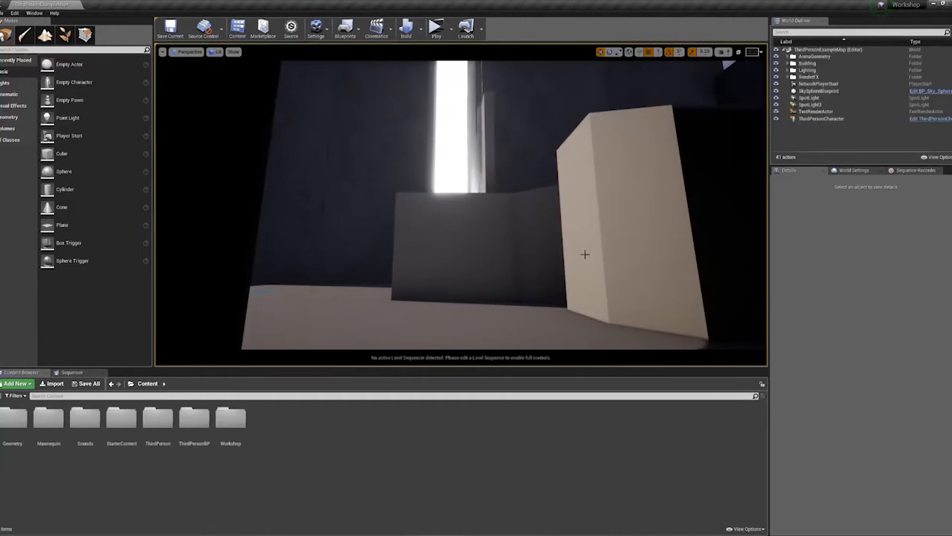
{"action": "key", "text": "alt+Tab"}
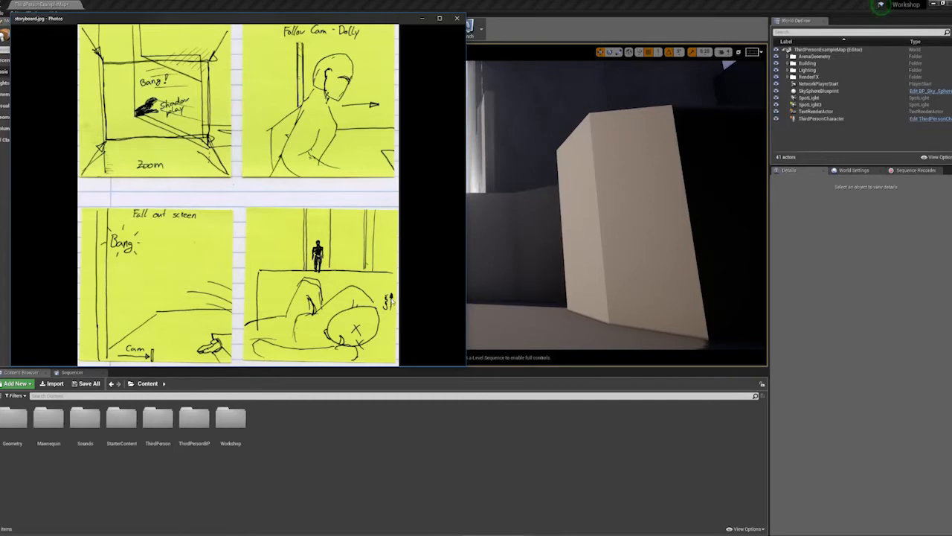
{"action": "left_click", "coordinate": [528, 9]}
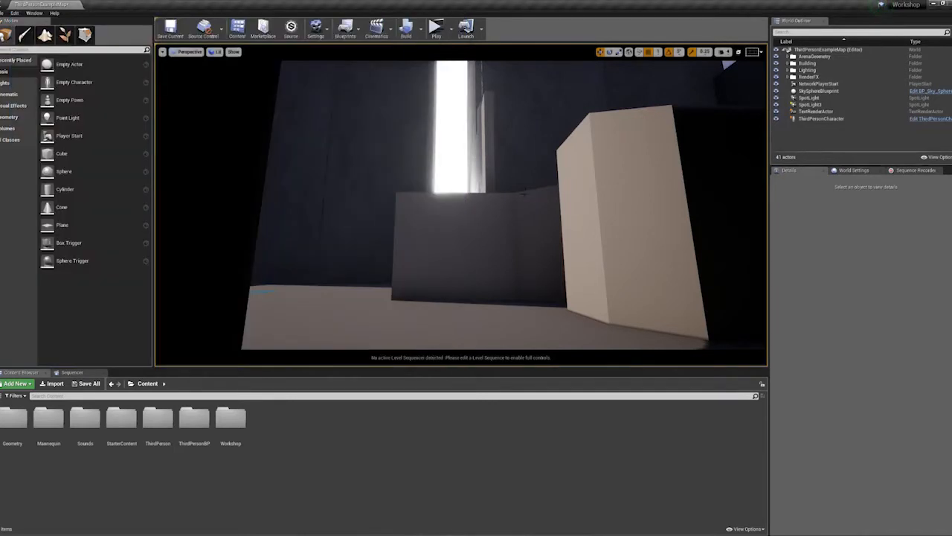
{"action": "right_click_drag", "start_coordinate": [513, 186], "coordinate": [580, 186]}
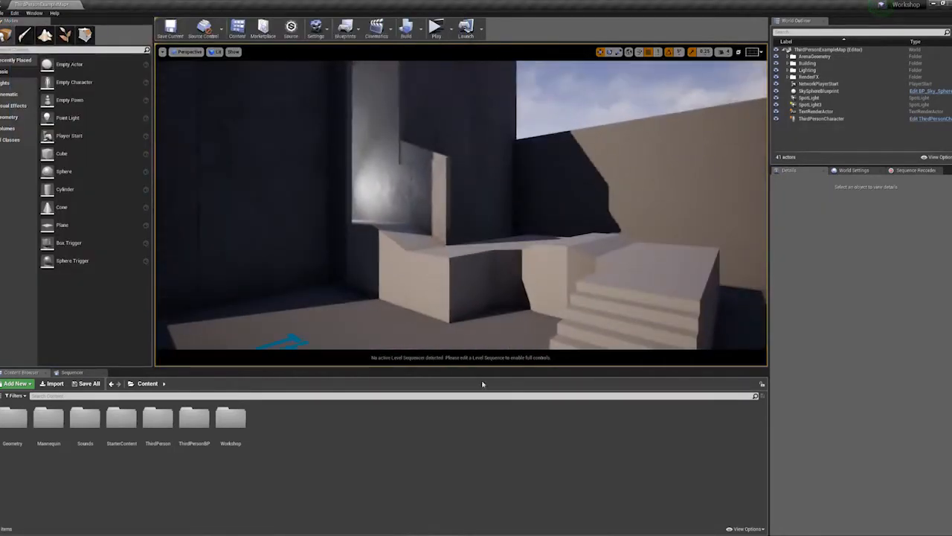
{"action": "key", "text": "alt+Tab"}
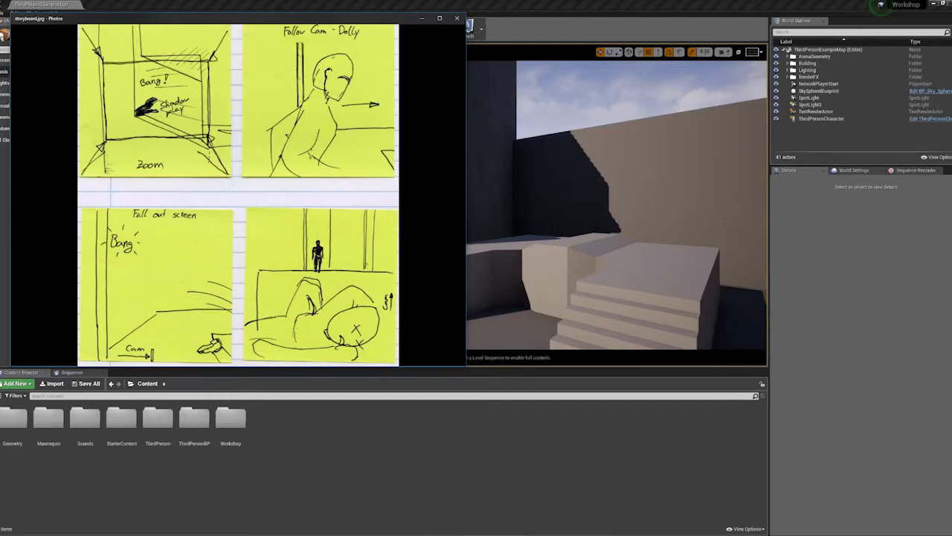
{"action": "left_click", "coordinate": [576, 4]}
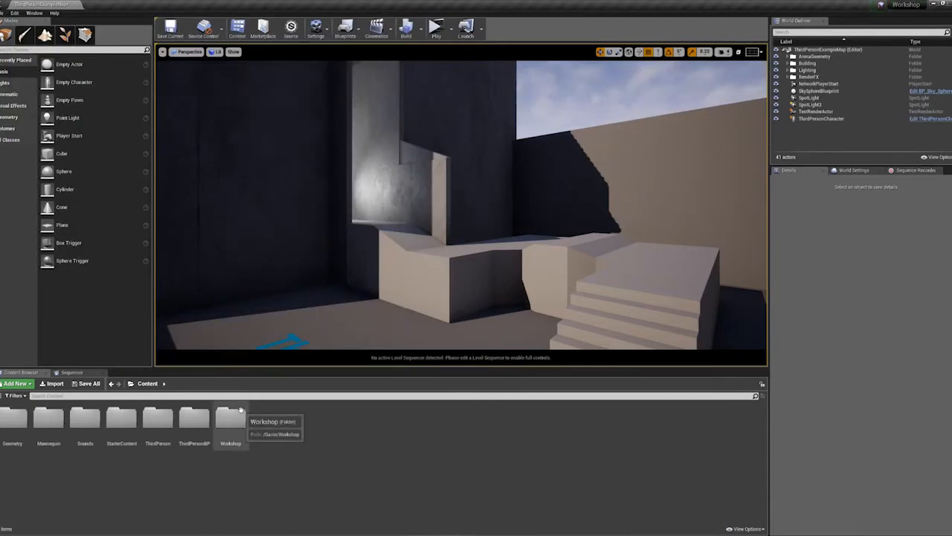
- Look through the Workshop content folder and its Shots subfolder, ending back in Workshop
{"action": "left_click", "coordinate": [238, 413]}
{"action": "double_click", "coordinate": [239, 412]}
{"action": "left_click", "coordinate": [52, 425]}
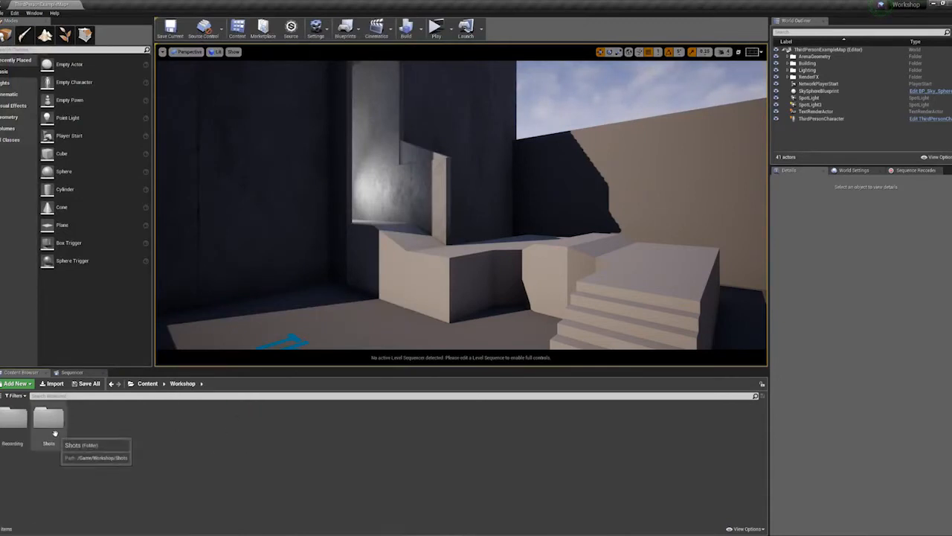
{"action": "double_click", "coordinate": [55, 430]}
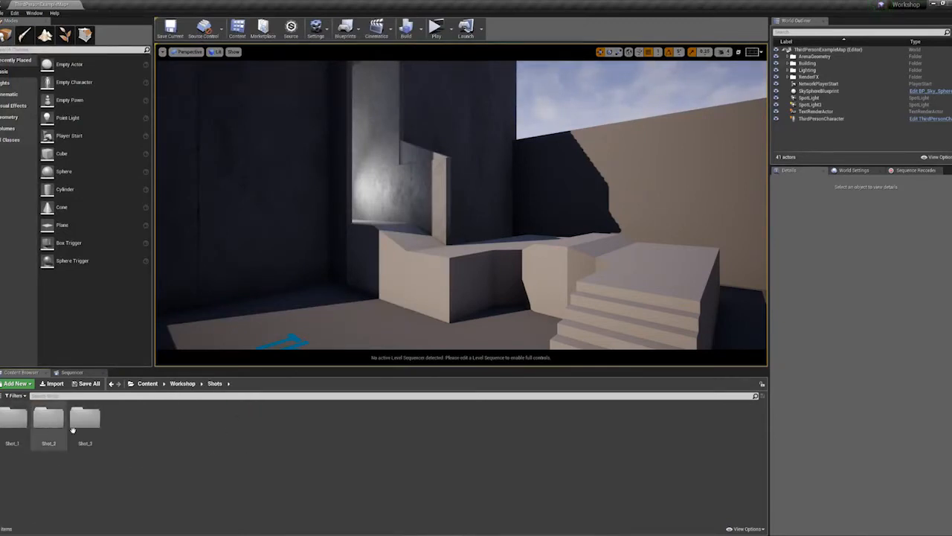
{"action": "left_click", "coordinate": [183, 386]}
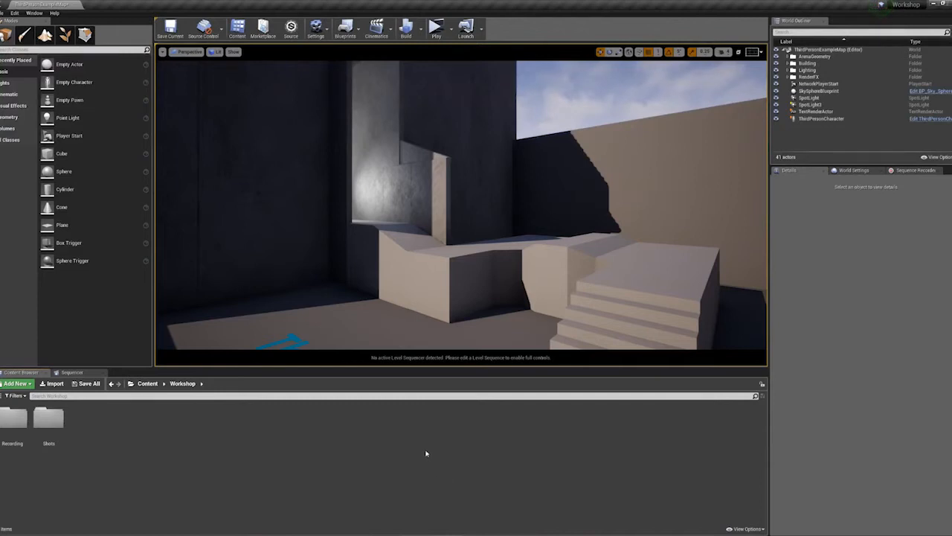
{"action": "right_click_drag", "start_coordinate": [407, 247], "coordinate": [357, 246]}
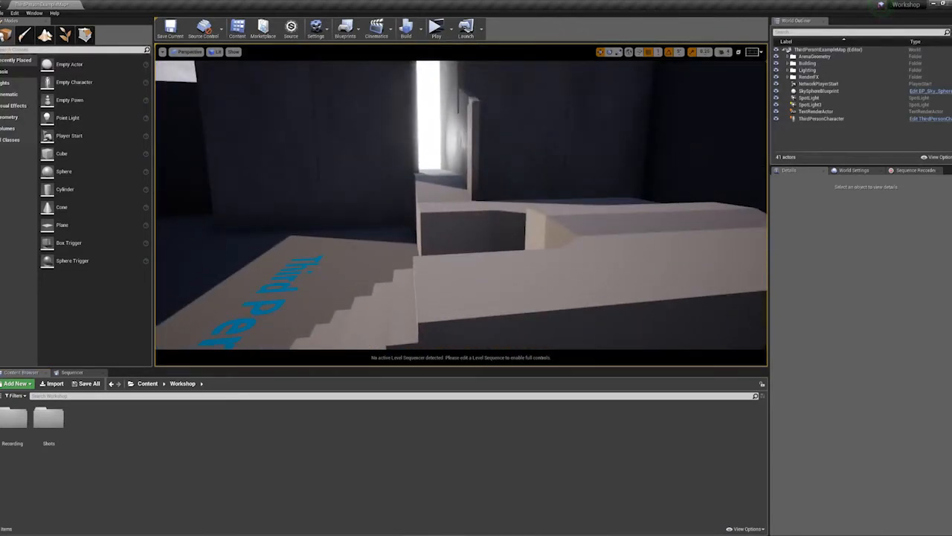
{"action": "right_click_drag", "start_coordinate": [357, 245], "coordinate": [357, 250]}
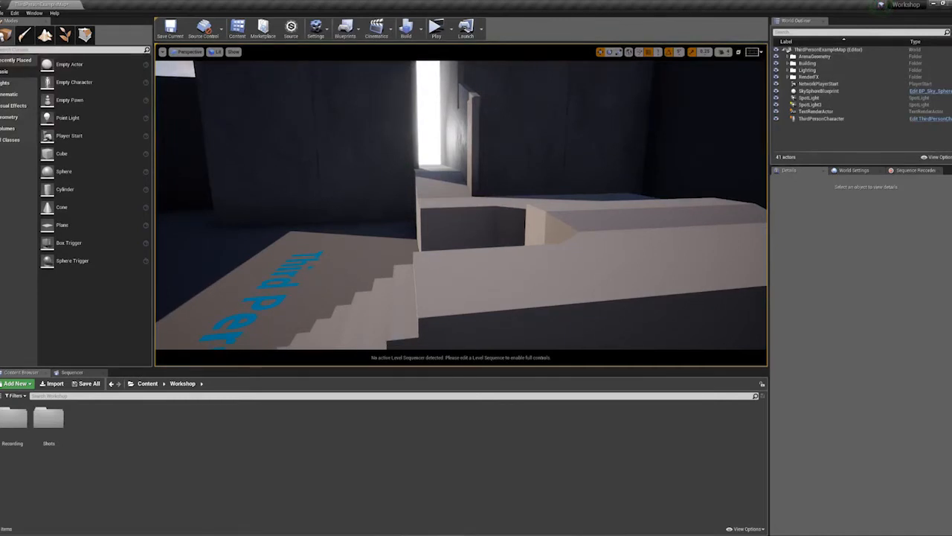
{"action": "right_click_drag", "start_coordinate": [407, 250], "coordinate": [472, 256]}
{"action": "key", "text": "s"}
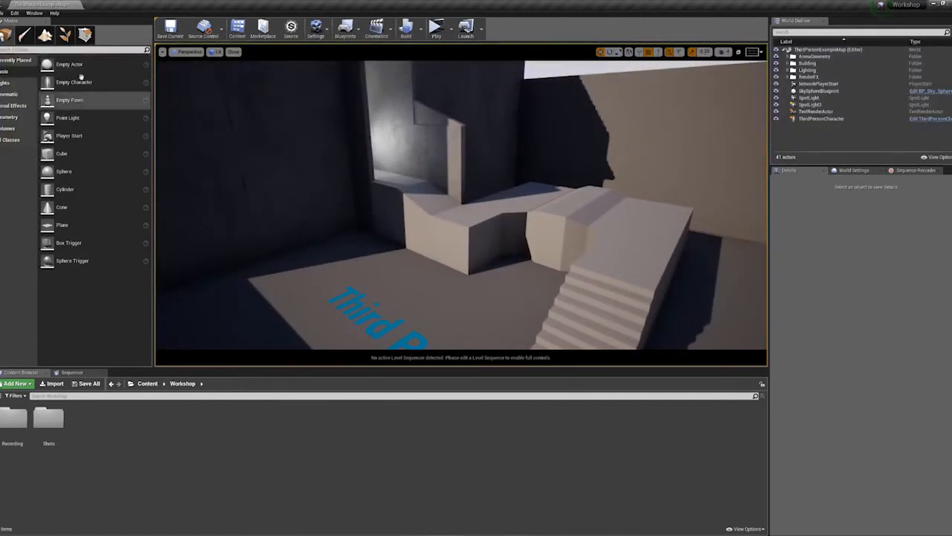
- Show the Sequence Recorder with its sequence recording settings
{"action": "left_click", "coordinate": [38, 15]}
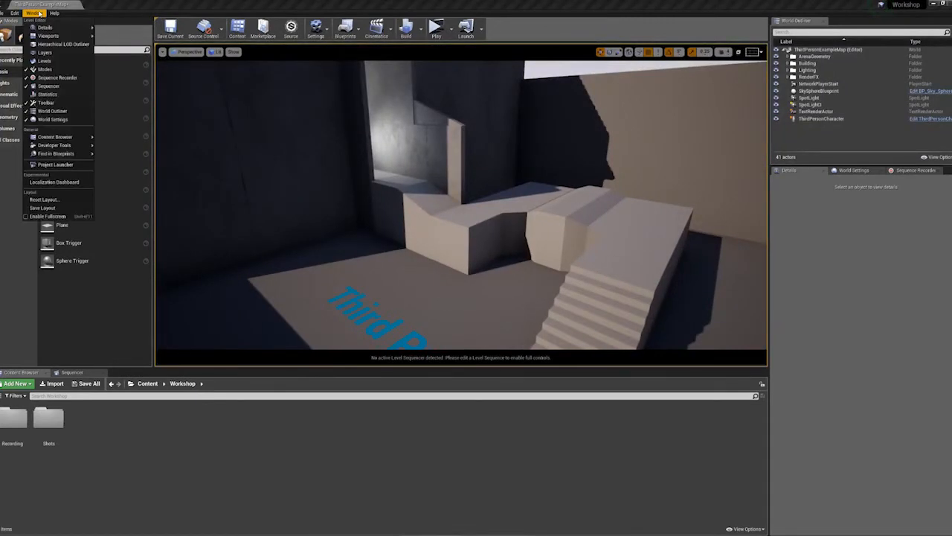
{"action": "left_click", "coordinate": [62, 80]}
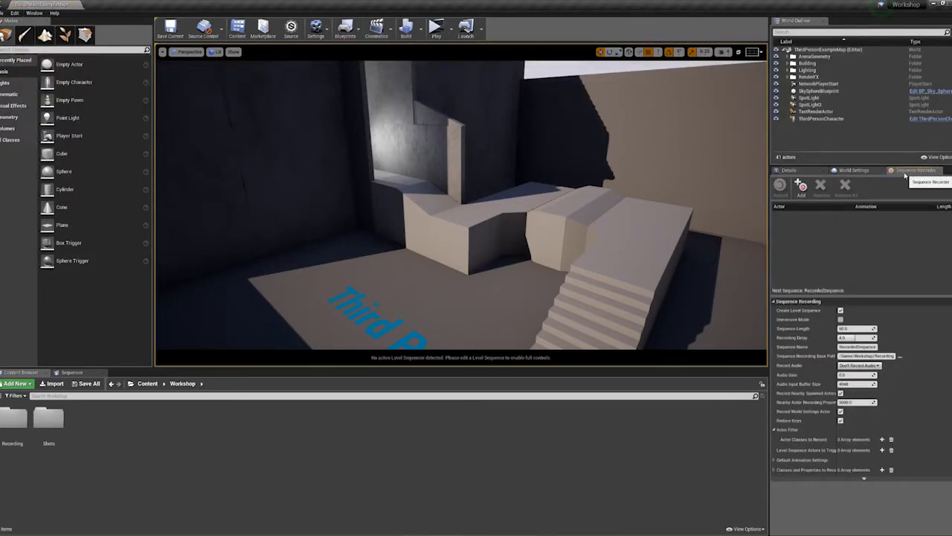
{"action": "left_click_drag", "start_coordinate": [902, 177], "coordinate": [874, 227]}
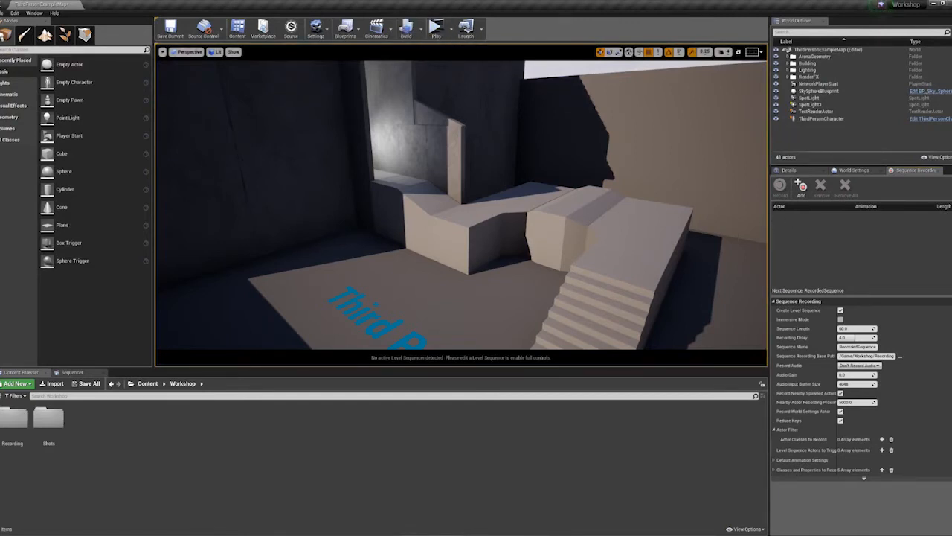
- Play the level in the selected viewport to test the character's movement, and stop the session
{"action": "left_click", "coordinate": [450, 27]}
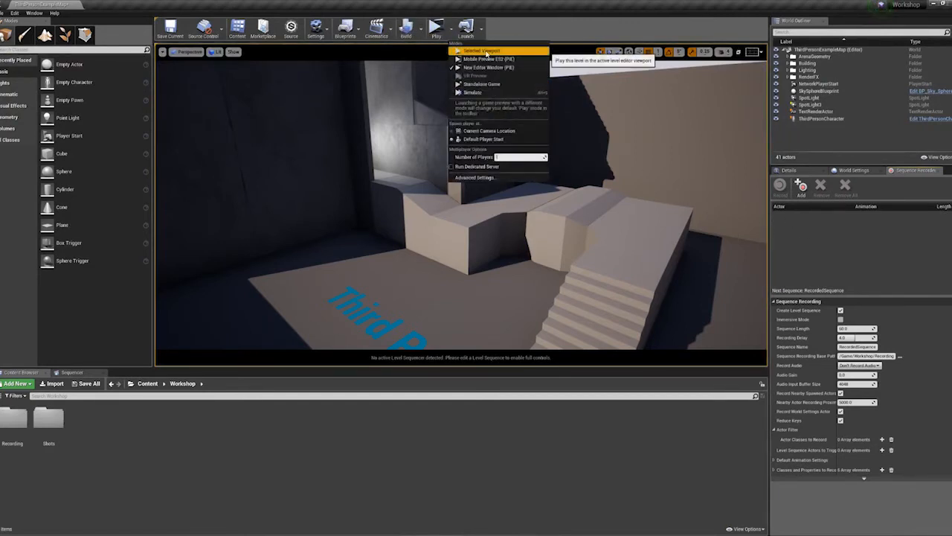
{"action": "left_click", "coordinate": [486, 52]}
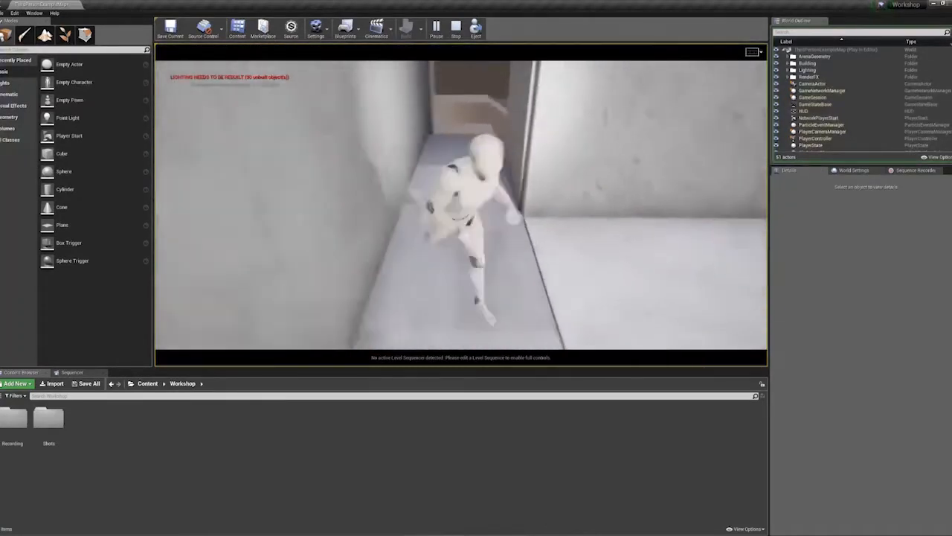
{"action": "key", "text": "Escape"}
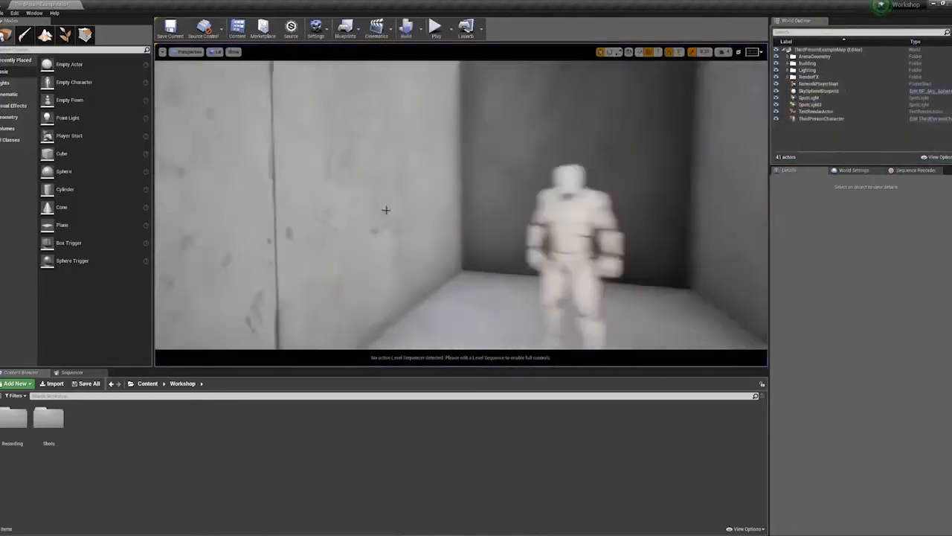
- Open the ThirdPersonCharacter blueprint and inspect the F key event in the Enable Ragdoll group
{"action": "right_click_drag", "start_coordinate": [386, 211], "coordinate": [364, 210]}
{"action": "left_click", "coordinate": [693, 212]}
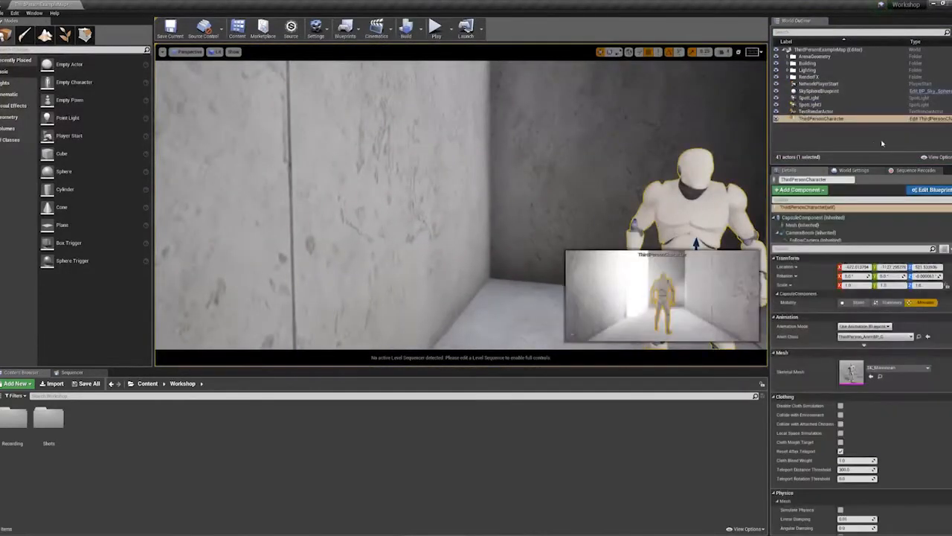
{"action": "left_click", "coordinate": [916, 121]}
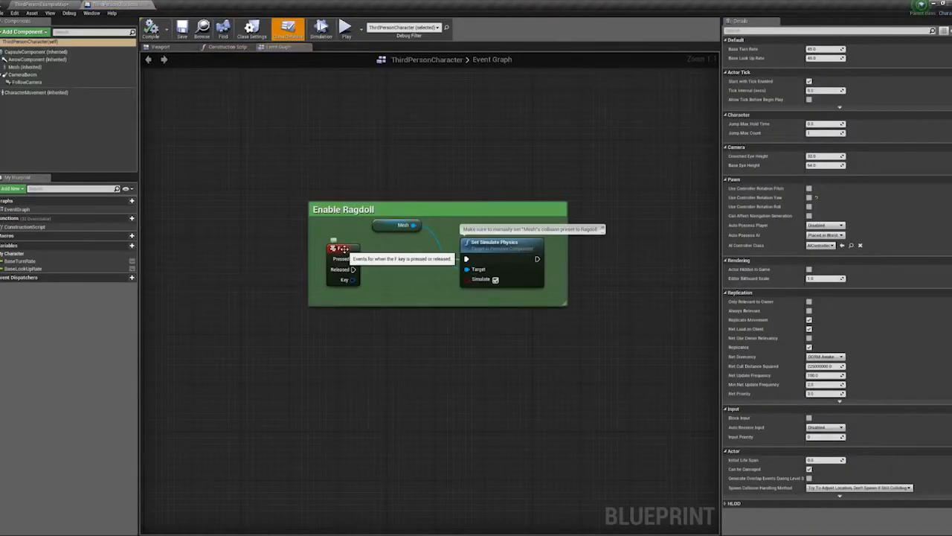
{"action": "left_click", "coordinate": [344, 250]}
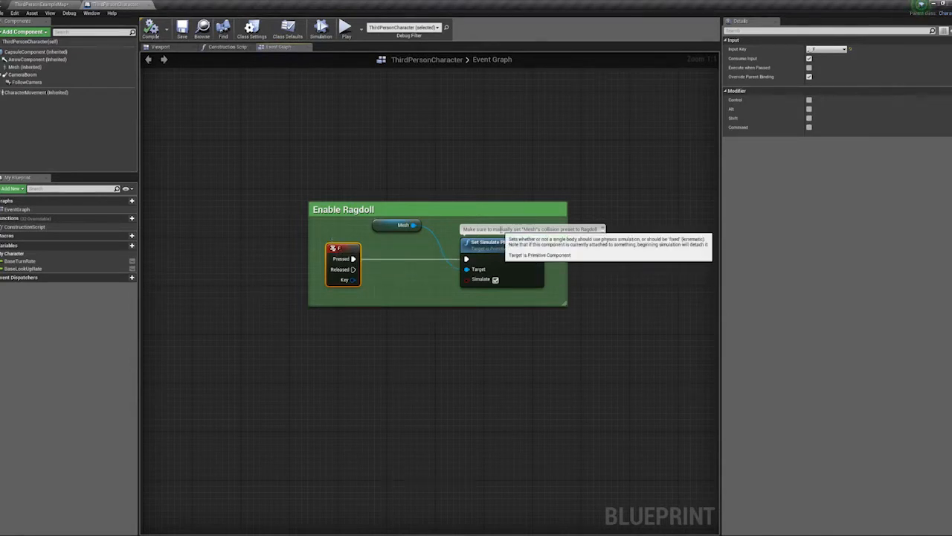
- Play-test the level by running the character through the corridor and triggering the ragdoll on the ledge, and end the session
{"action": "left_click", "coordinate": [35, 3]}
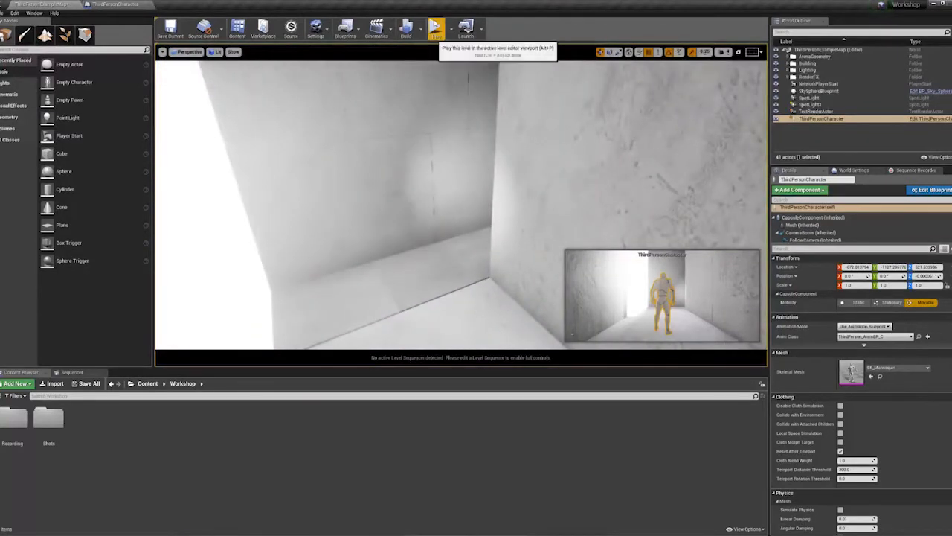
{"action": "left_click", "coordinate": [435, 28]}
{"action": "key", "text": "w"}
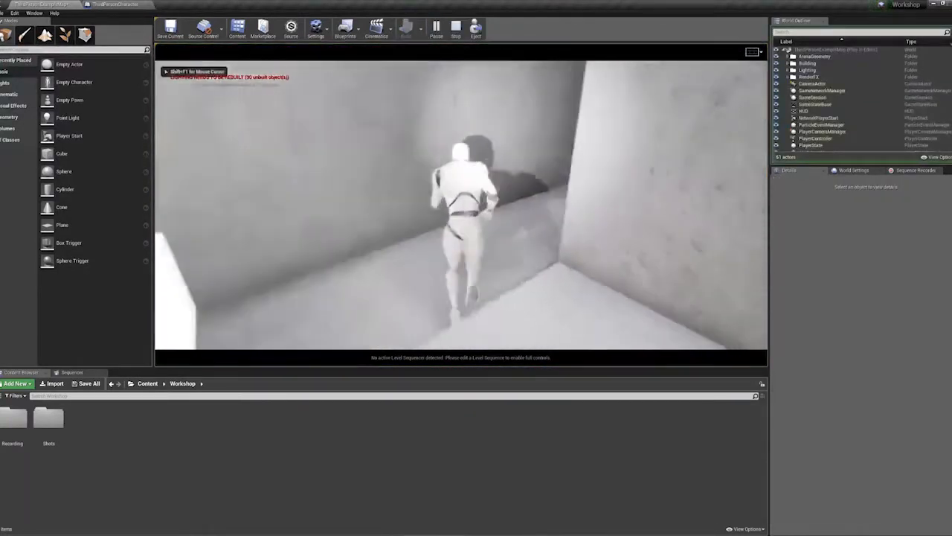
{"action": "key", "text": "w"}
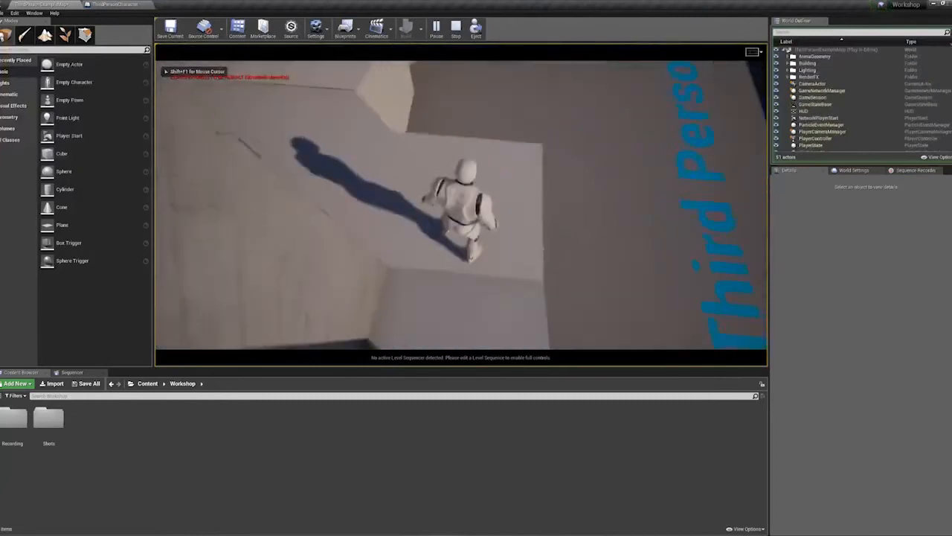
{"action": "key", "text": "s"}
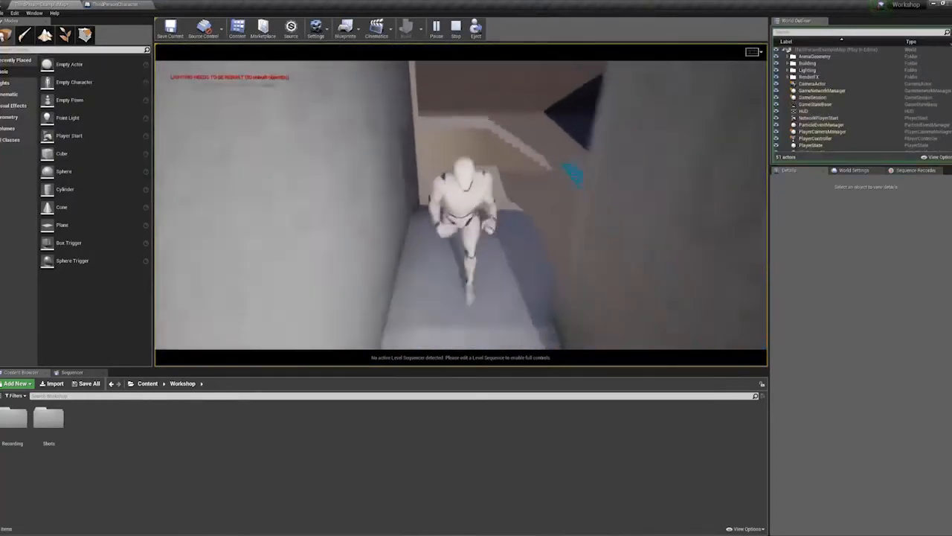
{"action": "key", "text": "w"}
{"action": "key", "text": "w"}
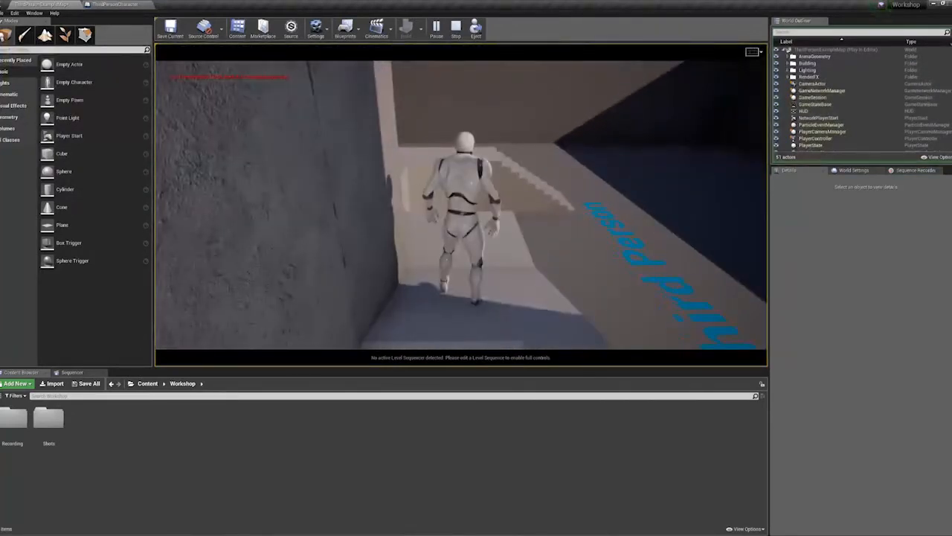
{"action": "key", "text": "s"}
{"action": "key", "text": "w"}
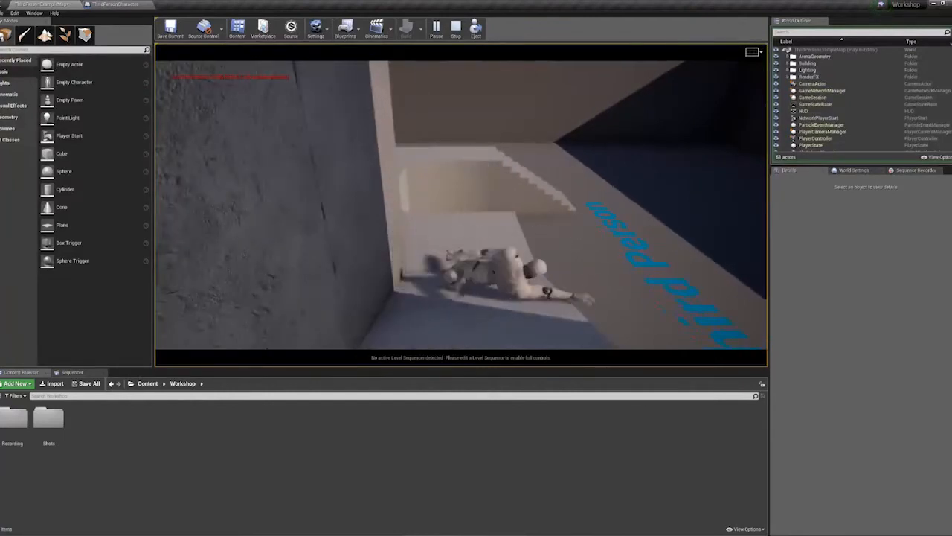
{"action": "key", "text": "Escape"}
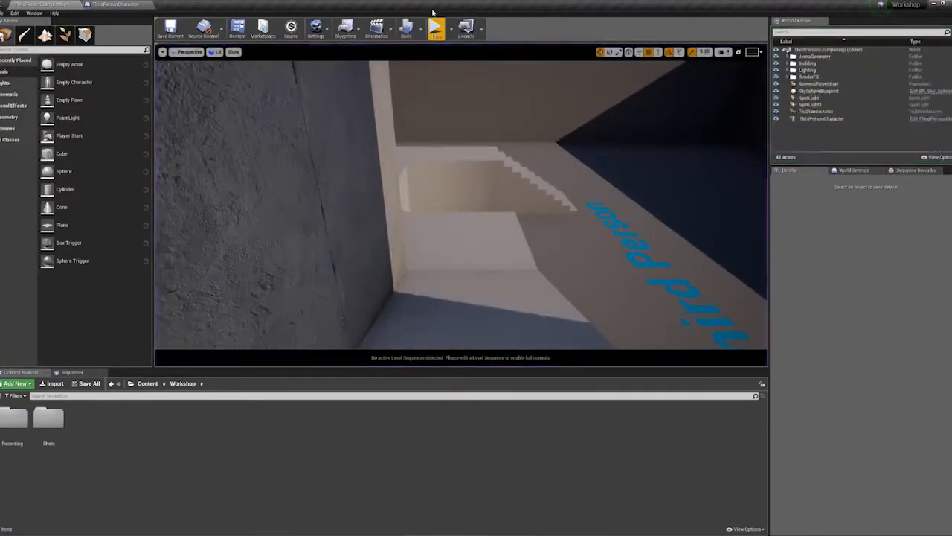
- Play the level again and ragdoll the character so it falls from the ledge to the floor beside the stairs
{"action": "left_click", "coordinate": [436, 28]}
{"action": "key", "text": "w"}
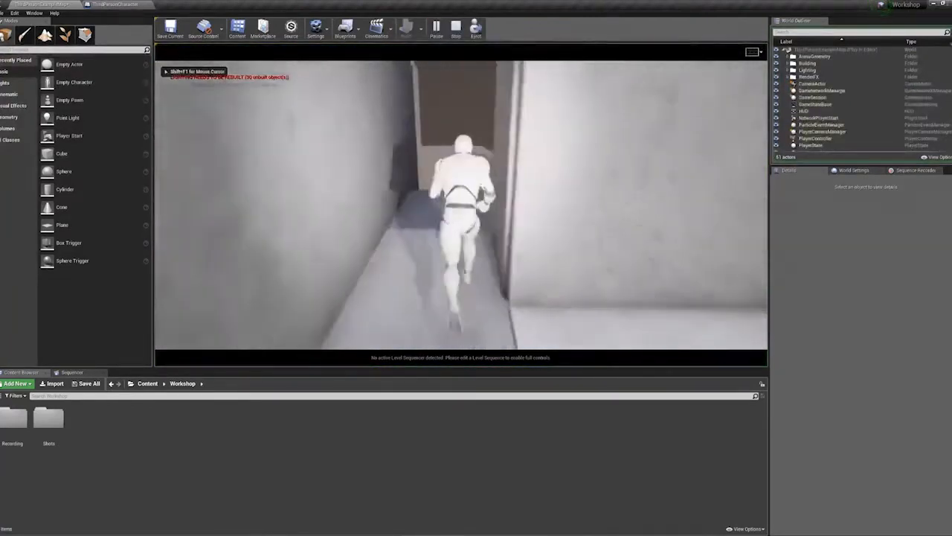
{"action": "key", "text": "r"}
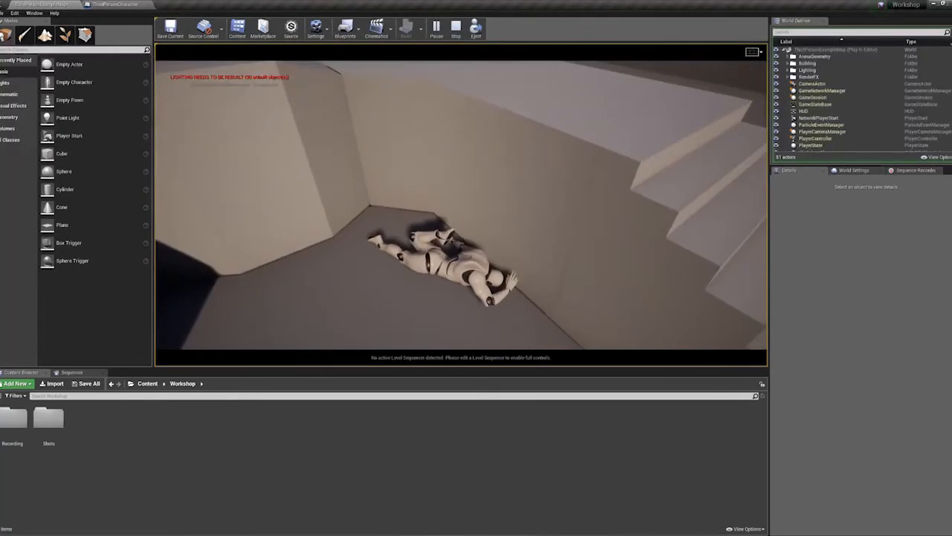
- End the play session, add a new recording entry in the Sequence Recorder, and review its settings
{"action": "key", "text": "Escape"}
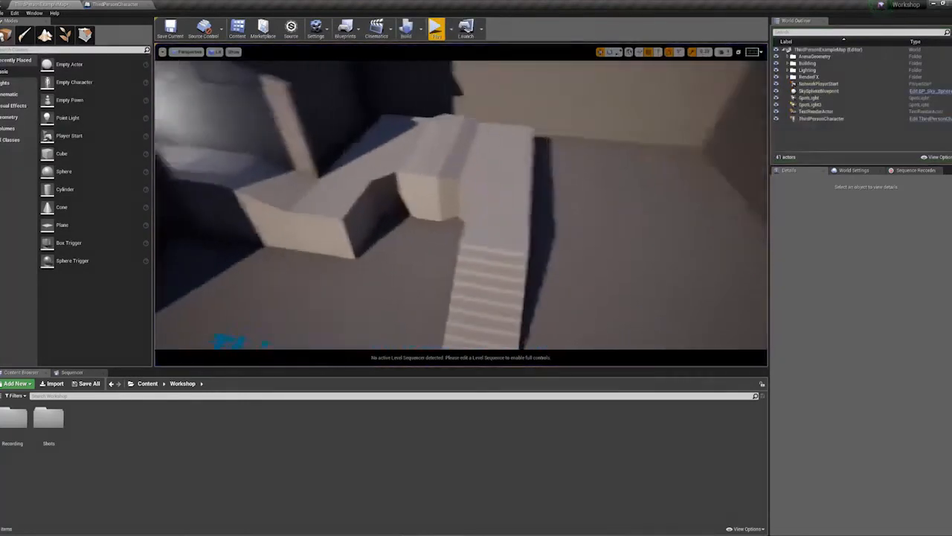
{"action": "left_click", "coordinate": [916, 170]}
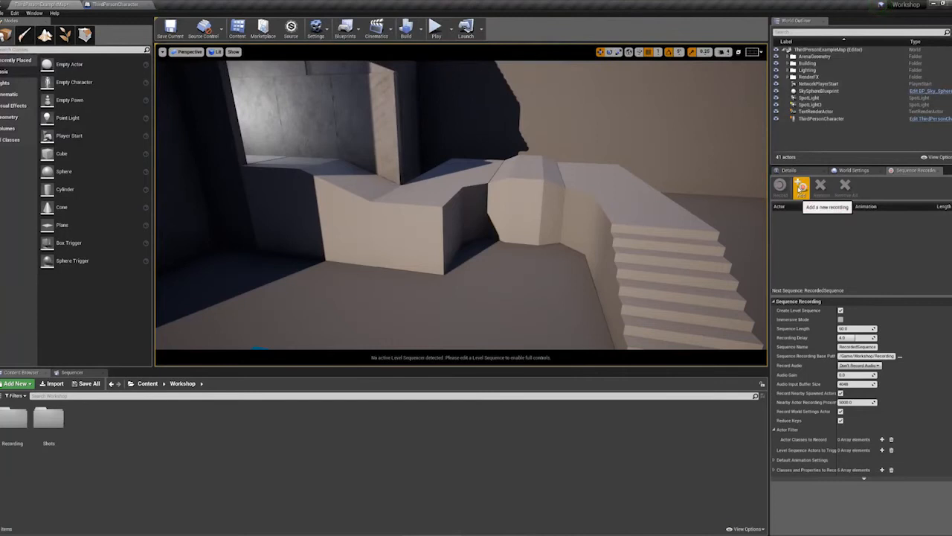
{"action": "left_click", "coordinate": [797, 214]}
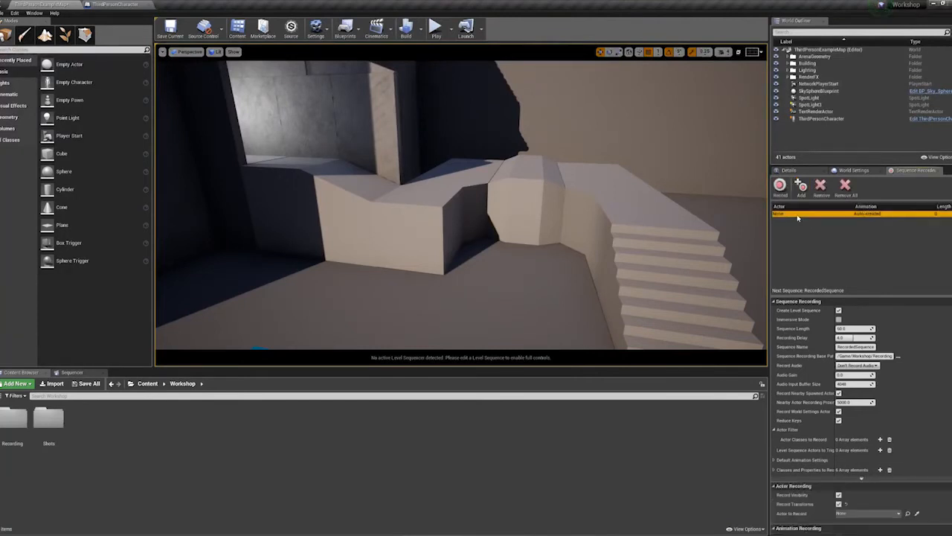
{"action": "scroll", "coordinate": [928, 394], "scroll_direction": "down", "scroll_amount": 1}
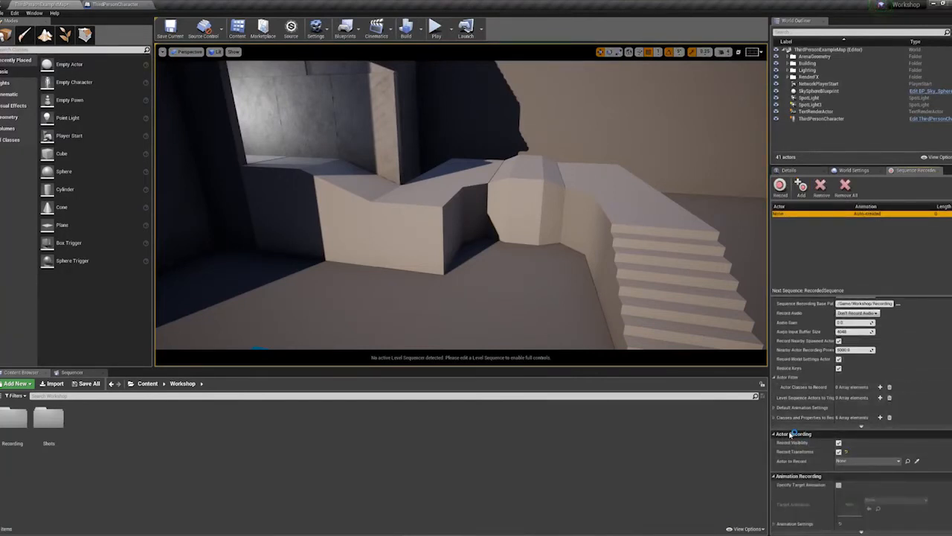
{"action": "scroll", "coordinate": [826, 406], "scroll_direction": "up", "scroll_amount": 1}
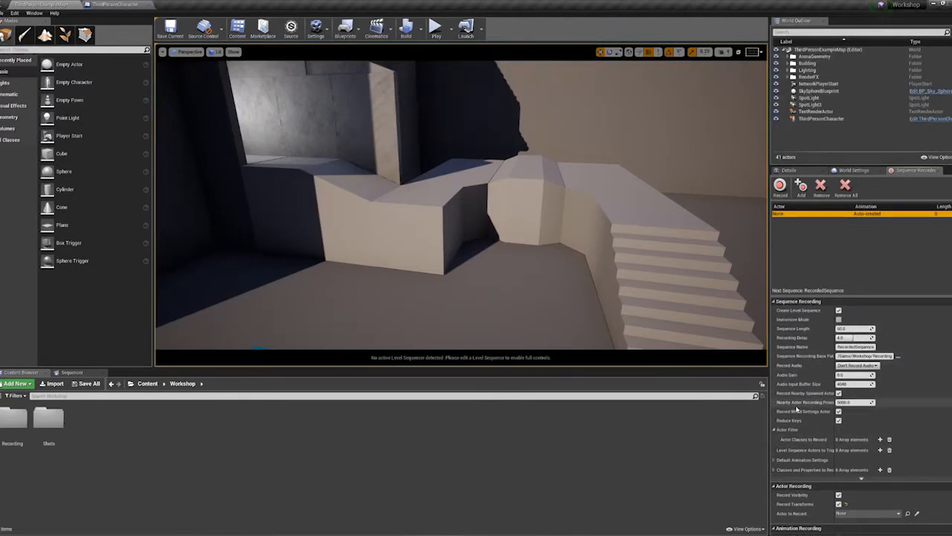
{"action": "scroll", "coordinate": [796, 408], "scroll_direction": "down", "scroll_amount": 1}
{"action": "scroll", "coordinate": [800, 335], "scroll_direction": "up", "scroll_amount": 1}
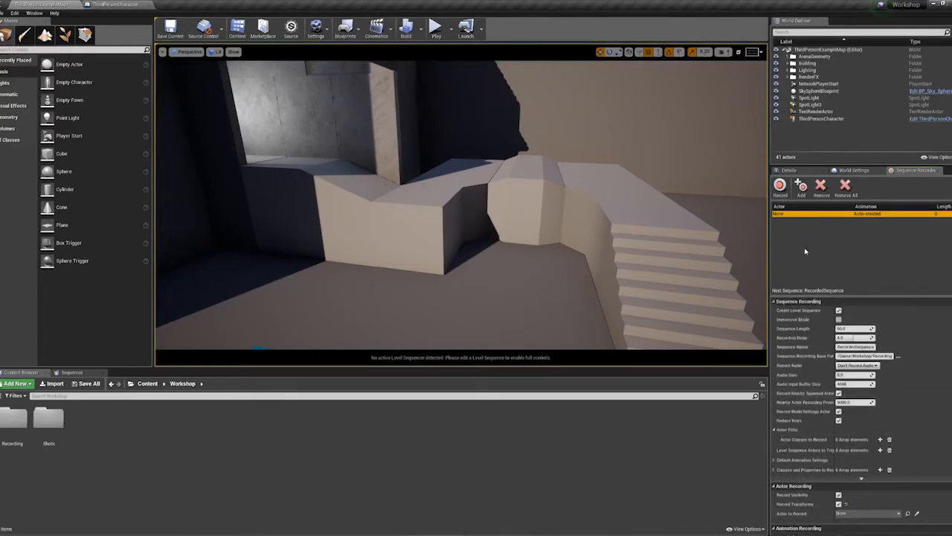
- Set the new recording entry's Actor to Record to ThirdPersonCharacter
{"action": "scroll", "coordinate": [841, 473], "scroll_direction": "down", "scroll_amount": 1}
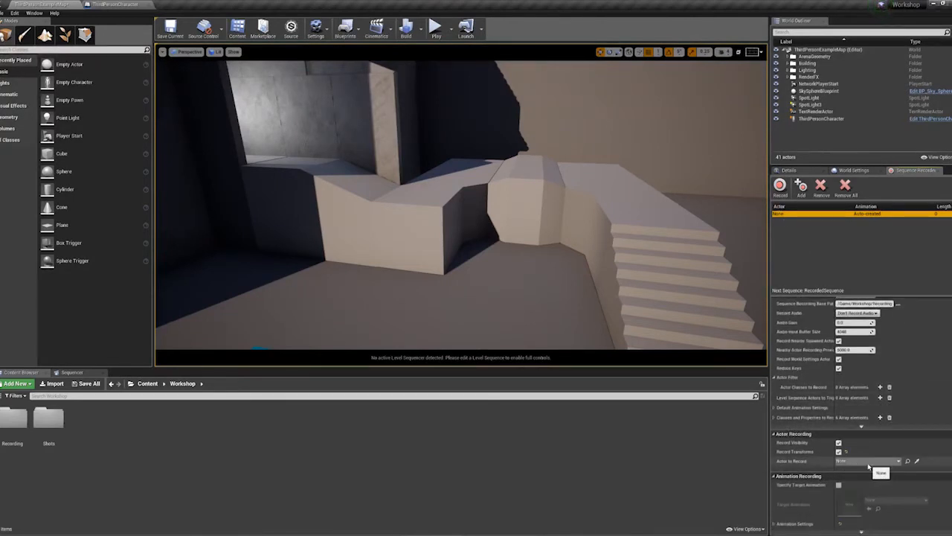
{"action": "left_click", "coordinate": [869, 462]}
{"action": "type", "text": "chara"}
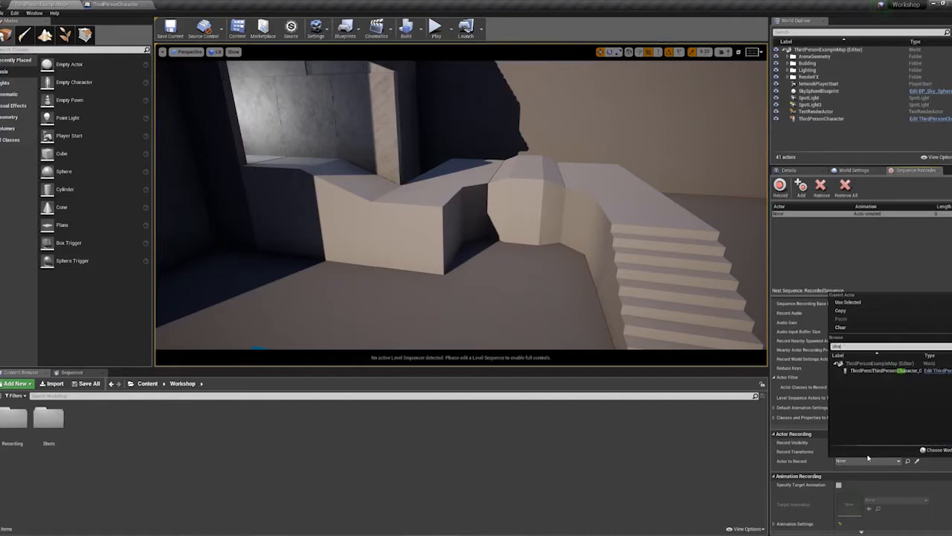
{"action": "left_click", "coordinate": [880, 370]}
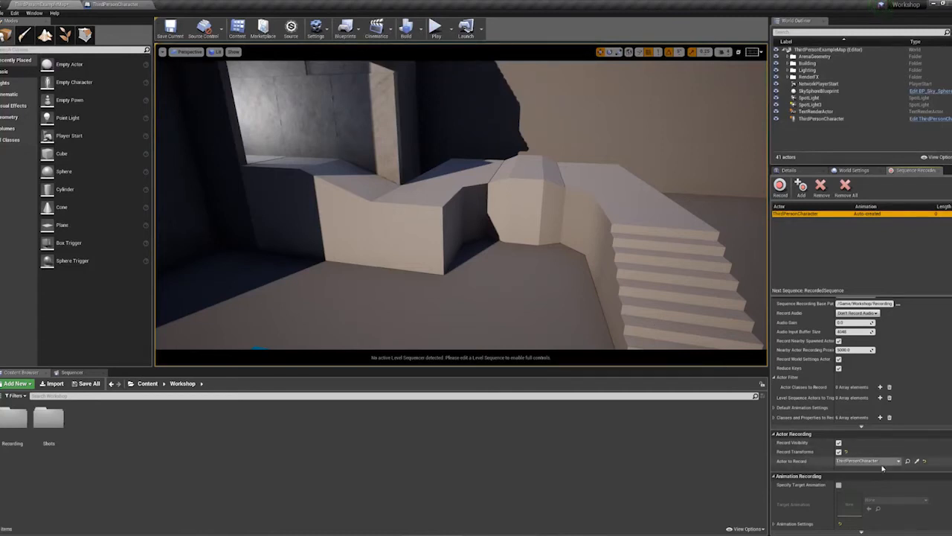
- Choose the Recording folder inside Workshop as the Sequence Recording Base Path
{"action": "scroll", "coordinate": [883, 467], "scroll_direction": "up", "scroll_amount": 2}
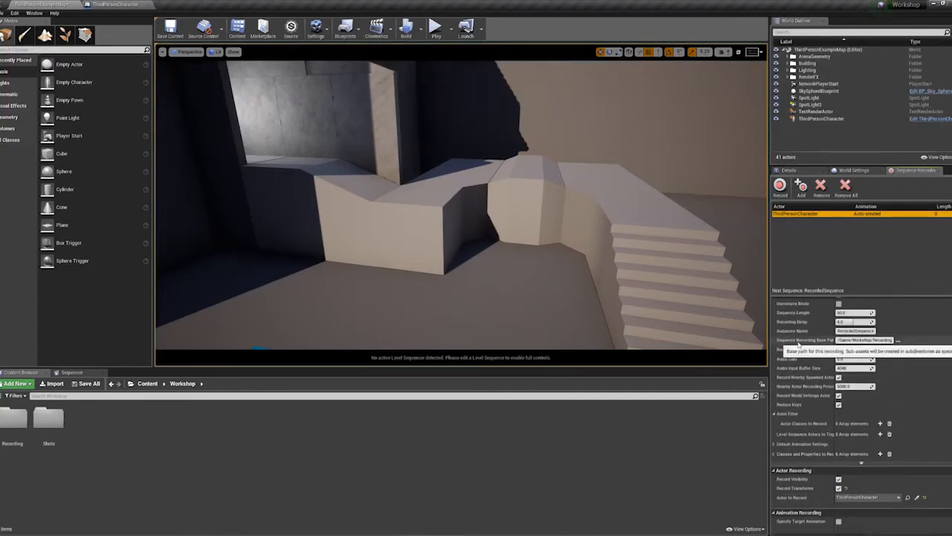
{"action": "left_click", "coordinate": [897, 341]}
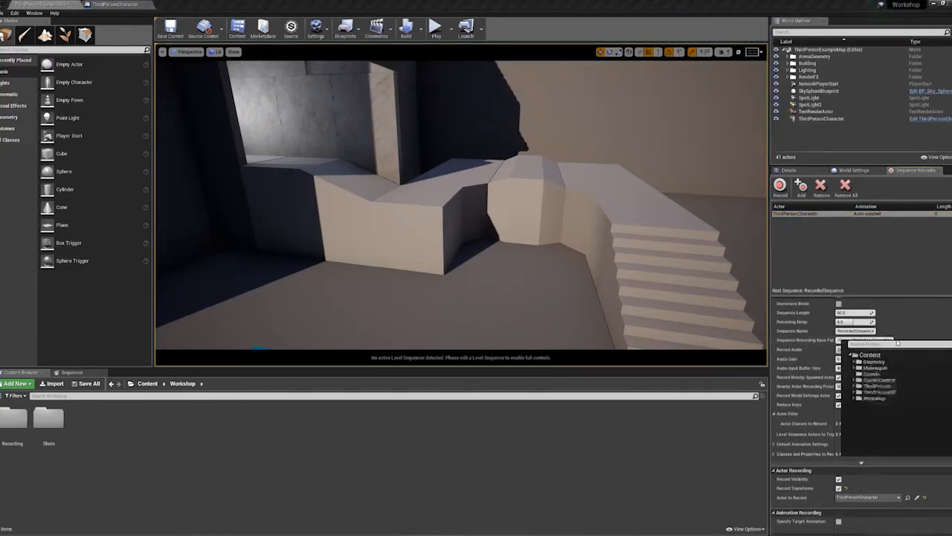
{"action": "left_click", "coordinate": [853, 400]}
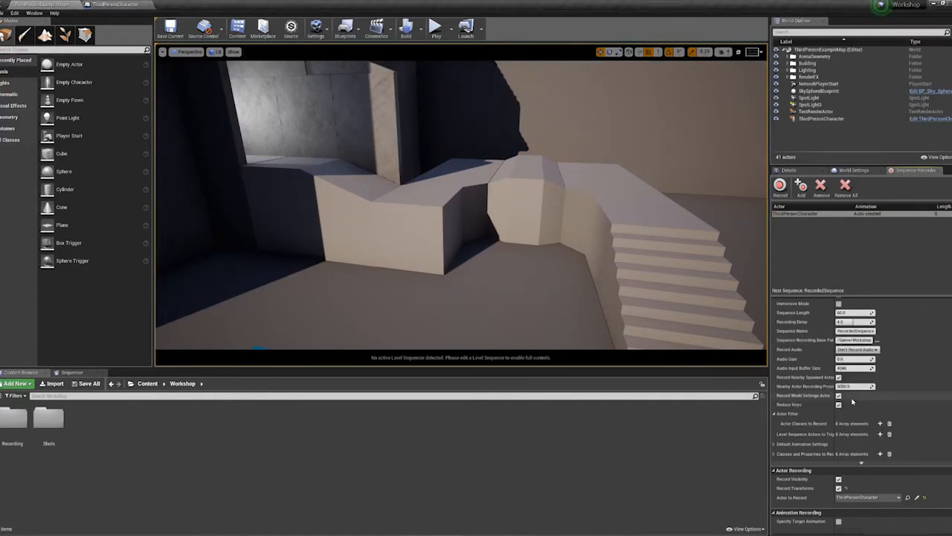
{"action": "left_click", "coordinate": [878, 341]}
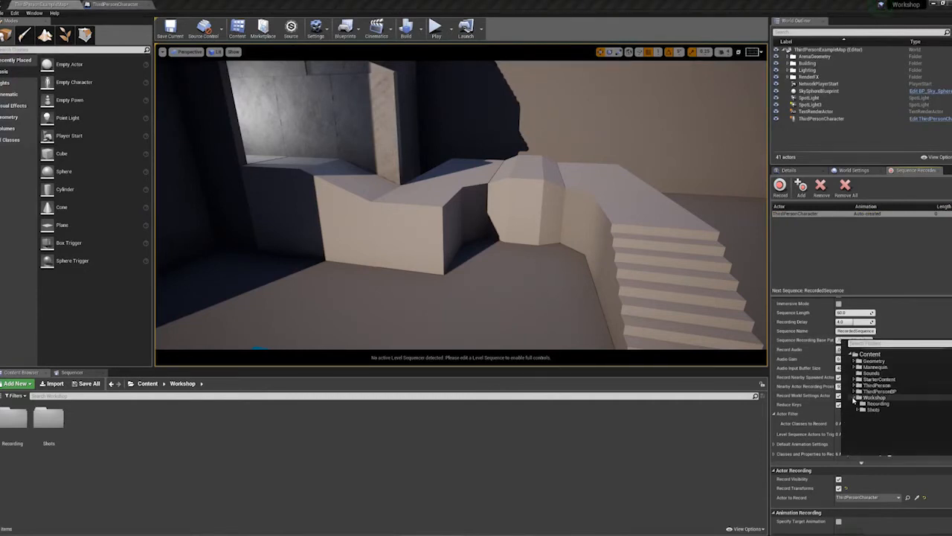
{"action": "left_click", "coordinate": [867, 404]}
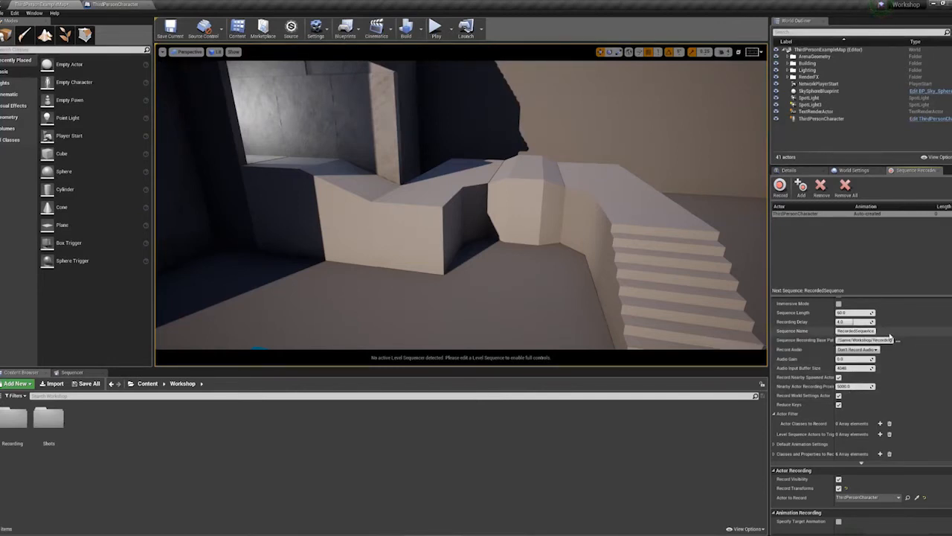
- Play the level in the viewport and start recording the character with the Sequence Recorder
{"action": "mouse_move", "coordinate": [579, 256]}
{"action": "right_mouse_down"}
{"action": "mouse_move", "coordinate": [583, 276]}
{"action": "mouse_move", "coordinate": [596, 267]}
{"action": "mouse_move", "coordinate": [579, 257]}
{"action": "right_mouse_up"}
{"action": "left_click", "coordinate": [436, 30]}
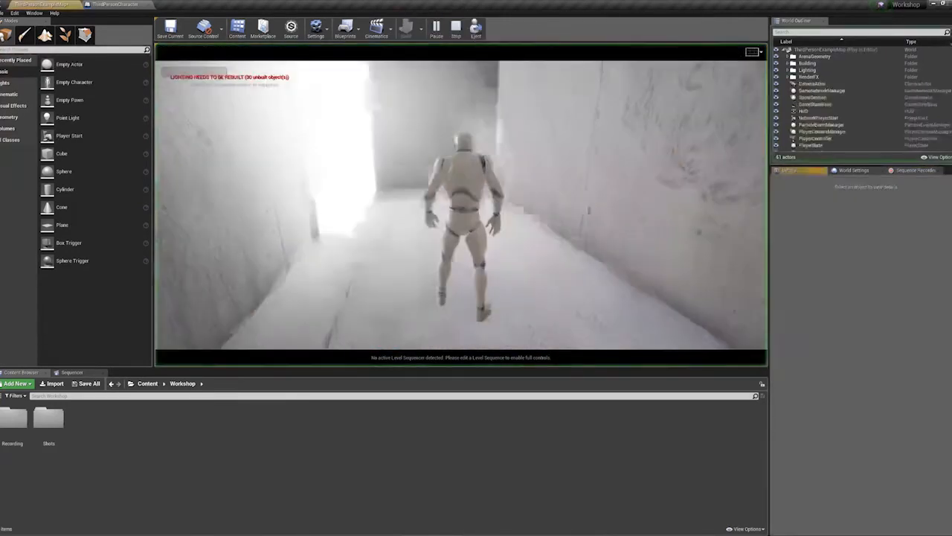
{"action": "key", "text": "alt+Tab"}
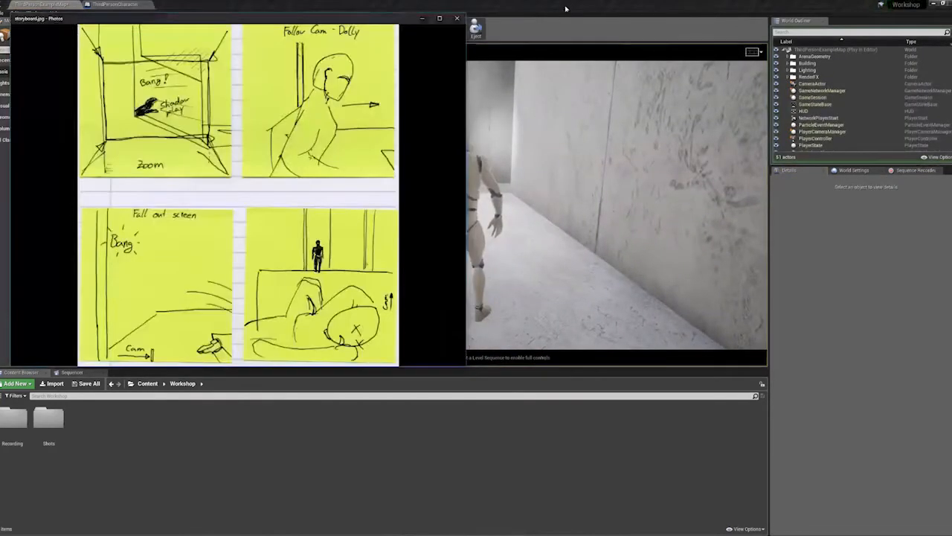
{"action": "left_click", "coordinate": [605, 26]}
{"action": "left_click", "coordinate": [916, 170]}
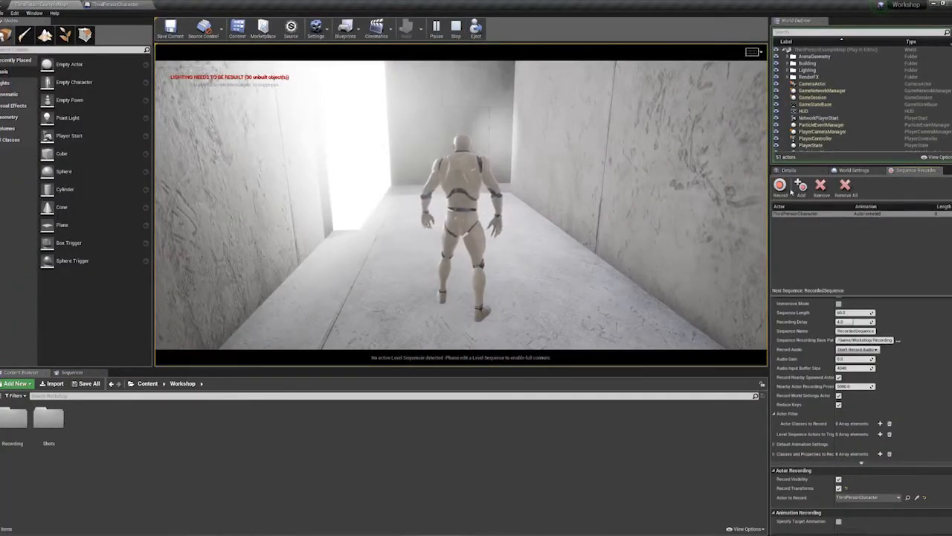
{"action": "left_click", "coordinate": [780, 186]}
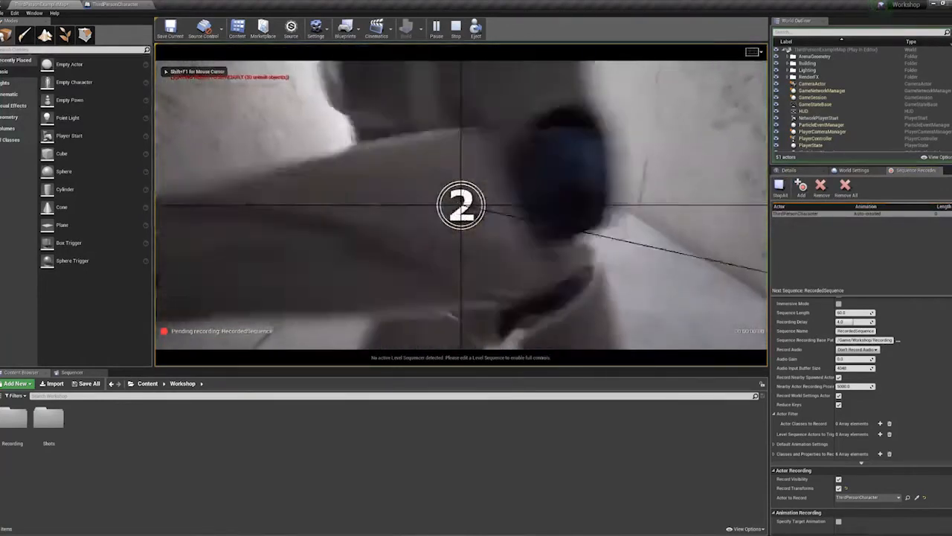
- Run the character through the corridor, ragdoll it off the ledge to the floor, and end the session to finish the recording
{"action": "key", "text": "w"}
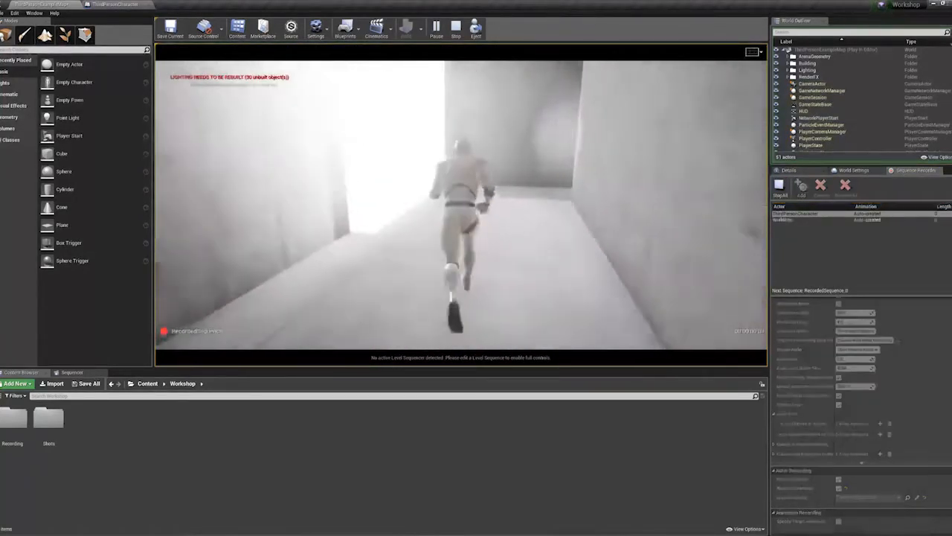
{"action": "key", "text": "w"}
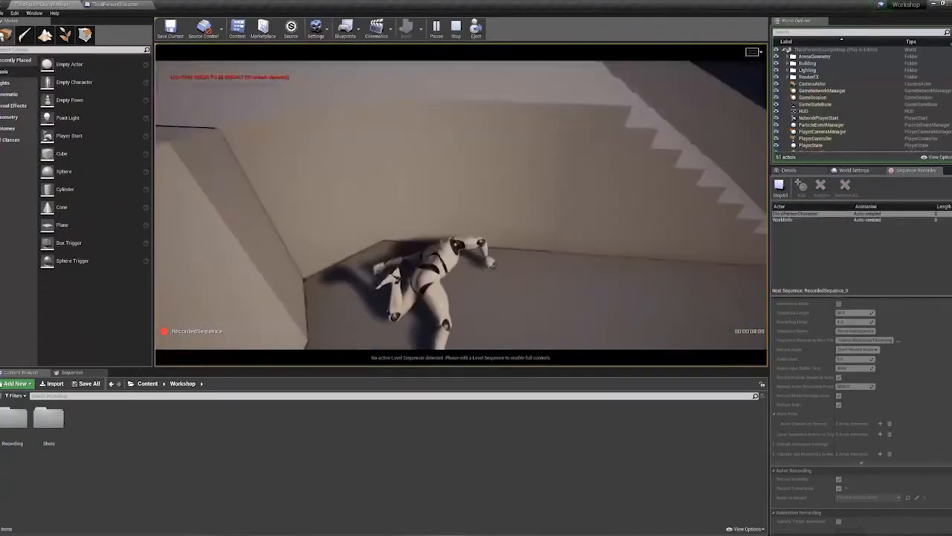
{"action": "key", "text": "Escape"}
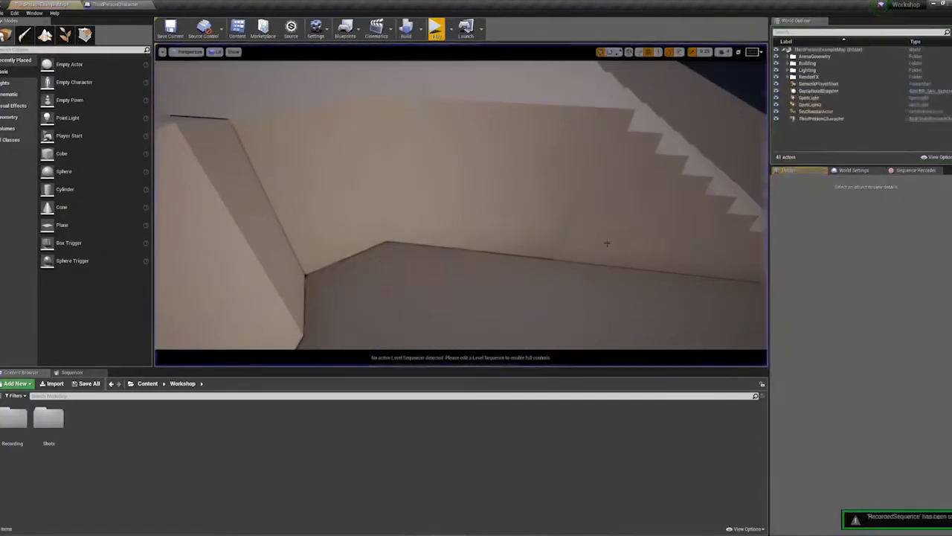
- Open the RecordedSequence level sequence from the Workshop/Recording folder in Sequencer
{"action": "right_click_drag", "start_coordinate": [454, 246], "coordinate": [410, 284]}
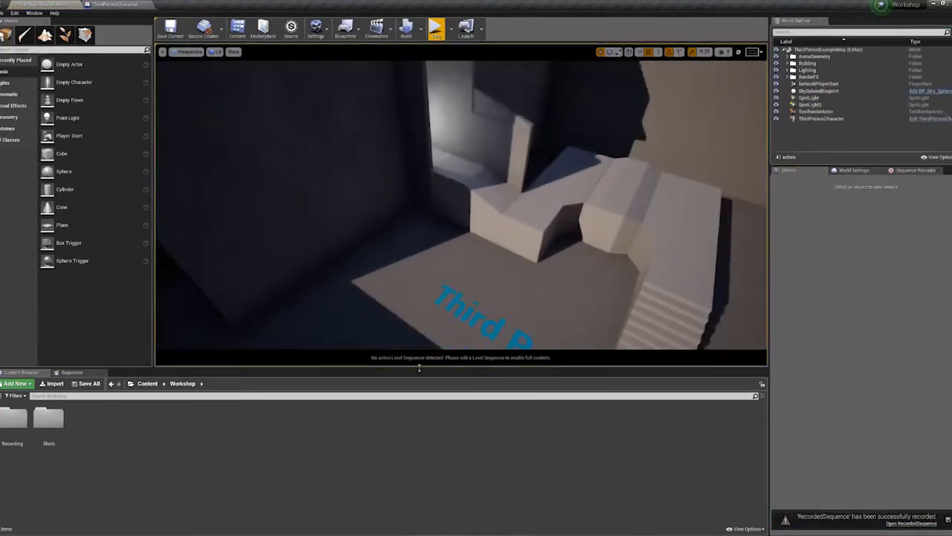
{"action": "double_click", "coordinate": [14, 419]}
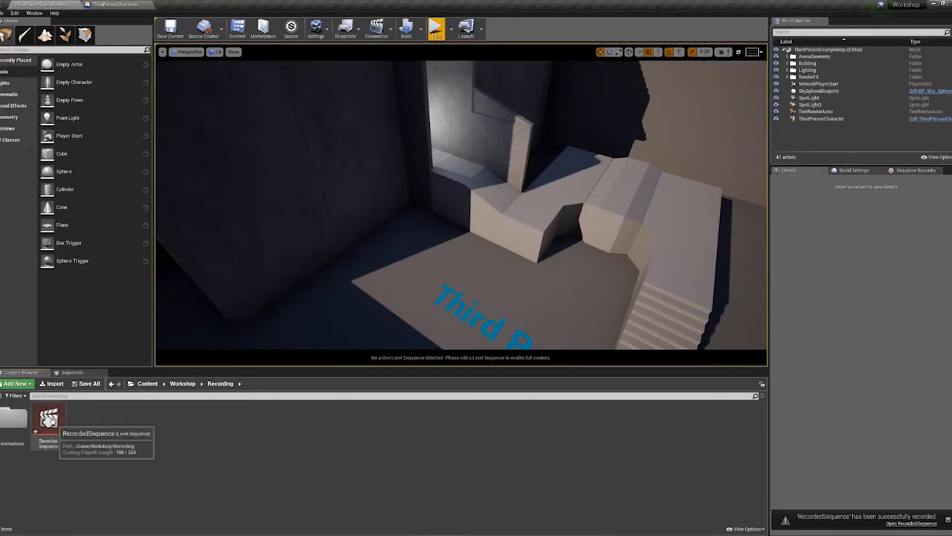
{"action": "left_click", "coordinate": [46, 421]}
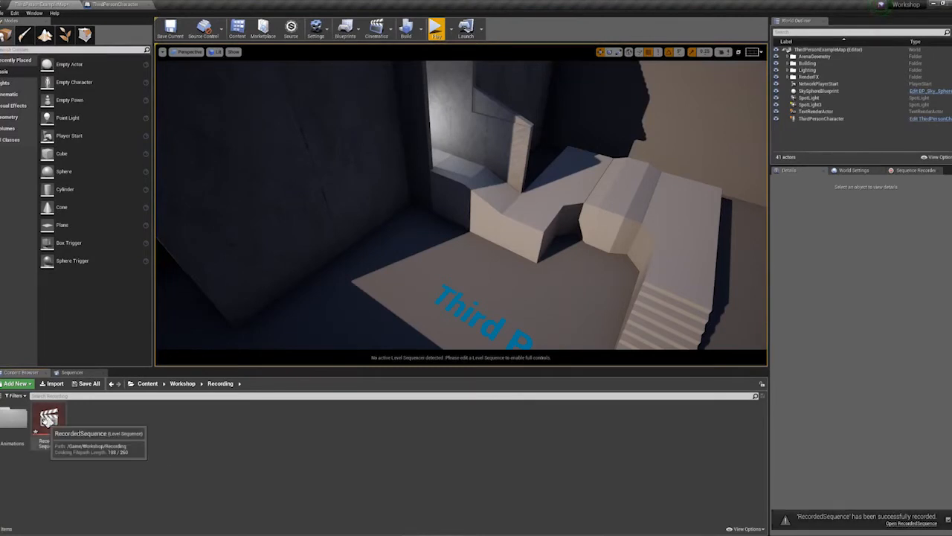
{"action": "double_click", "coordinate": [46, 421]}
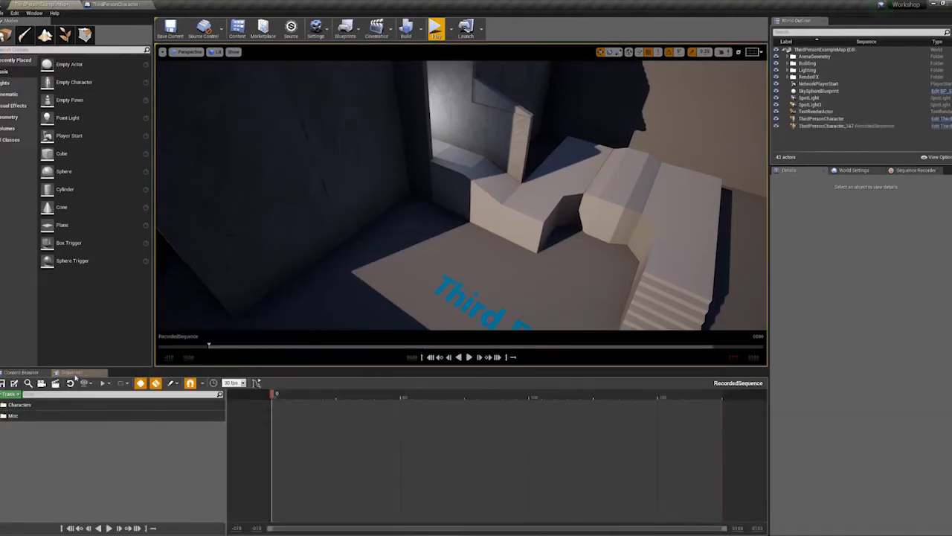
{"action": "mouse_move", "coordinate": [75, 379]}
{"action": "left_mouse_down"}
{"action": "mouse_move", "coordinate": [183, 312]}
{"action": "mouse_move", "coordinate": [277, 202]}
{"action": "mouse_move", "coordinate": [431, 155]}
{"action": "mouse_move", "coordinate": [34, 399]}
{"action": "mouse_move", "coordinate": [67, 375]}
{"action": "left_mouse_up"}
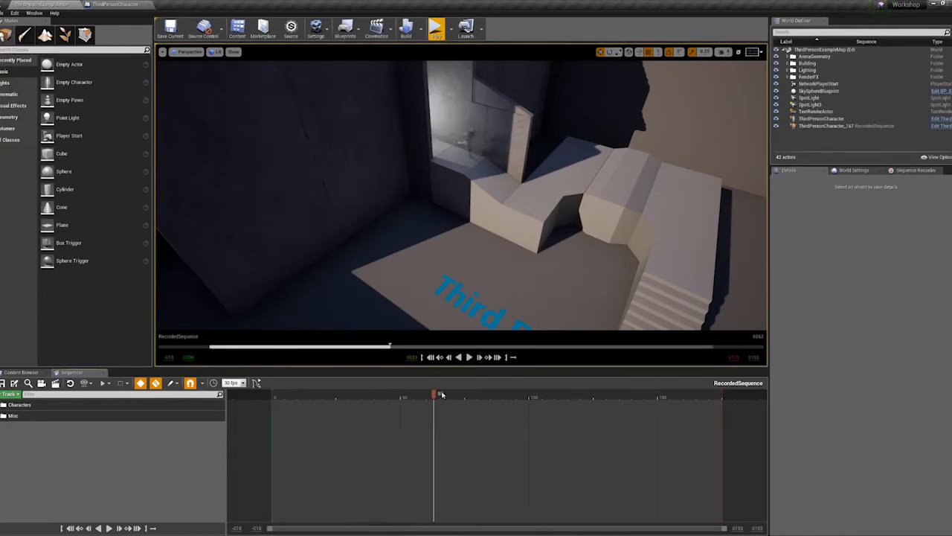
- Scrub the recorded sequence to frame 104 and examine the ragdolled character on the floor beside the stairs
{"action": "left_click_drag", "start_coordinate": [442, 395], "coordinate": [518, 411]}
{"action": "left_click_drag", "start_coordinate": [461, 418], "coordinate": [540, 429]}
{"action": "key", "text": "w"}
{"action": "right_click_drag", "start_coordinate": [461, 195], "coordinate": [558, 223]}
{"action": "key", "text": "s"}
{"action": "right_click_drag", "start_coordinate": [523, 290], "coordinate": [504, 204]}
{"action": "key", "text": "w"}
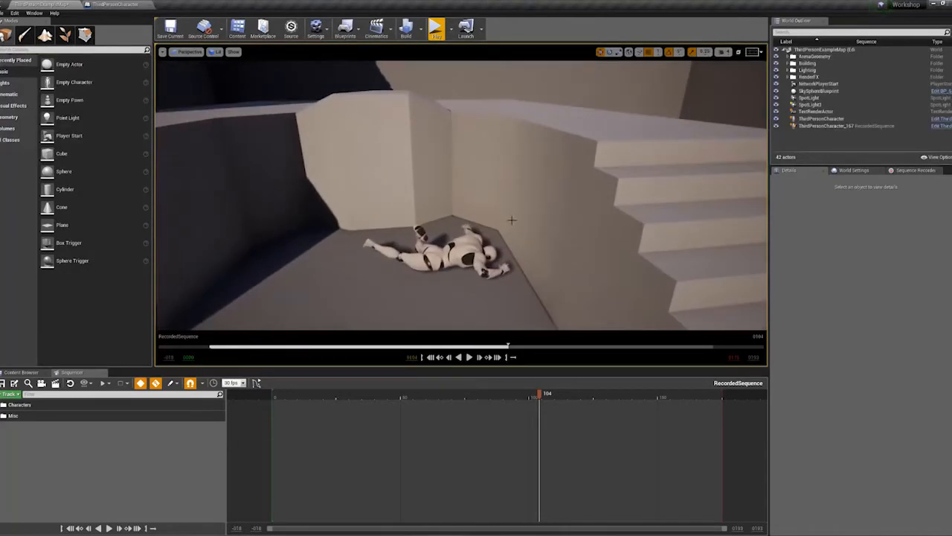
{"action": "key", "text": "s"}
{"action": "right_click_drag", "start_coordinate": [447, 137], "coordinate": [430, 142]}
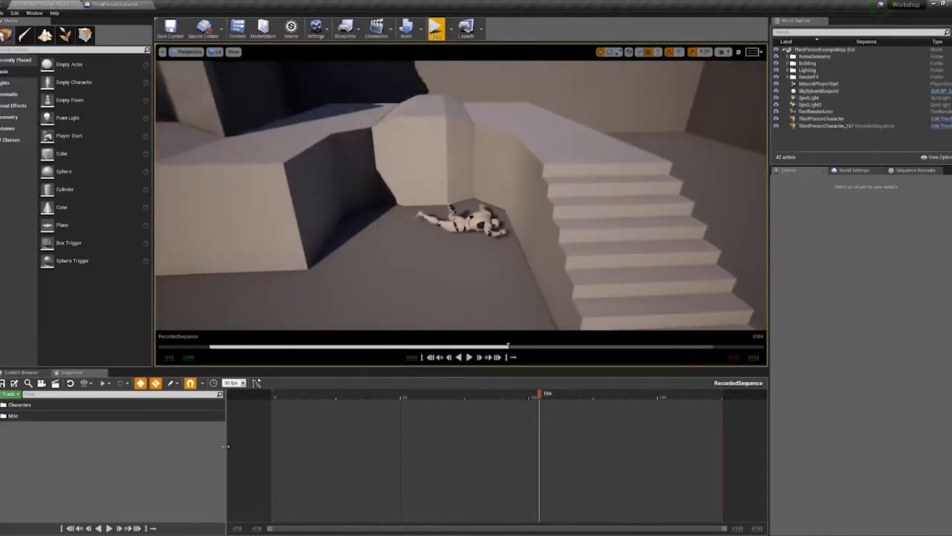
- Assign ThirdPersonCharacter as the Actor to Record for the second, empty entry in the Sequence Recorder
{"action": "left_click", "coordinate": [904, 172]}
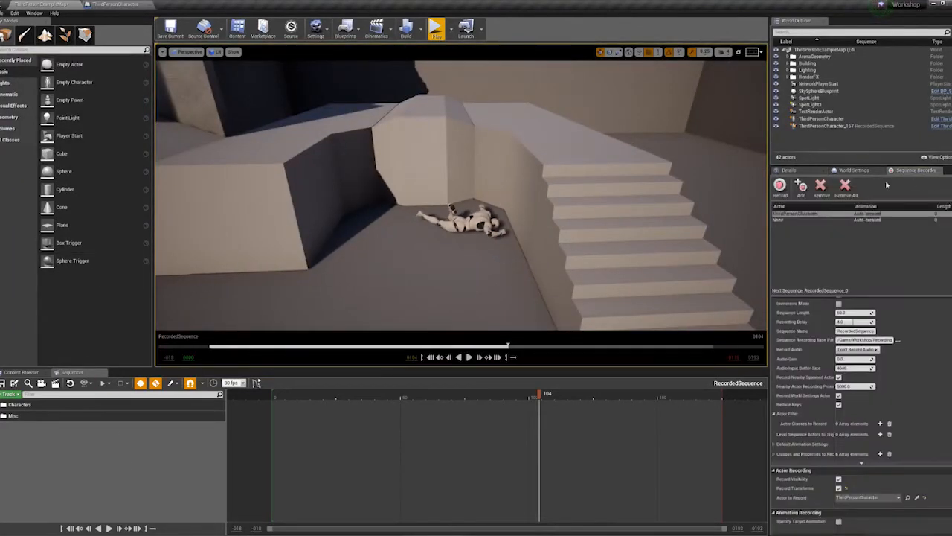
{"action": "left_click", "coordinate": [808, 220]}
{"action": "scroll", "coordinate": [855, 446], "scroll_direction": "down", "scroll_amount": 2}
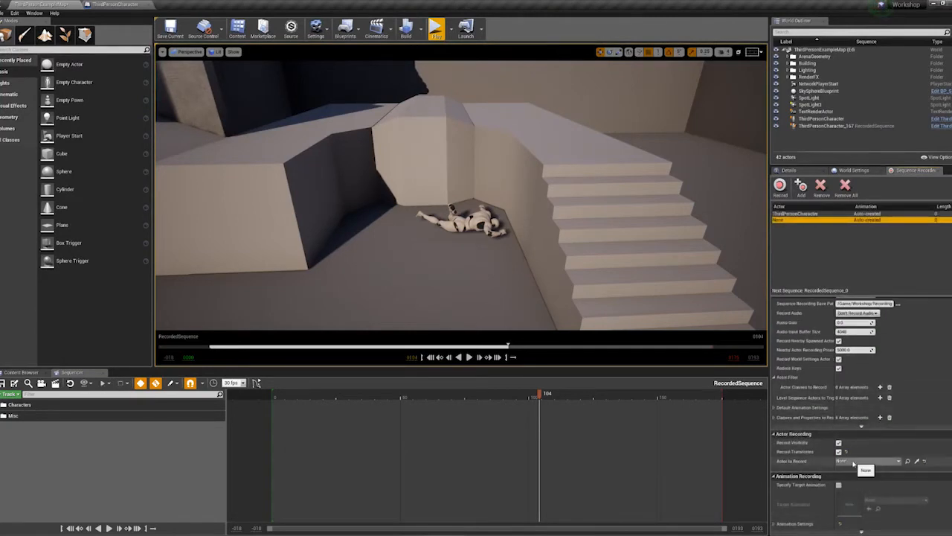
{"action": "left_click", "coordinate": [854, 462]}
{"action": "type", "text": "charac"}
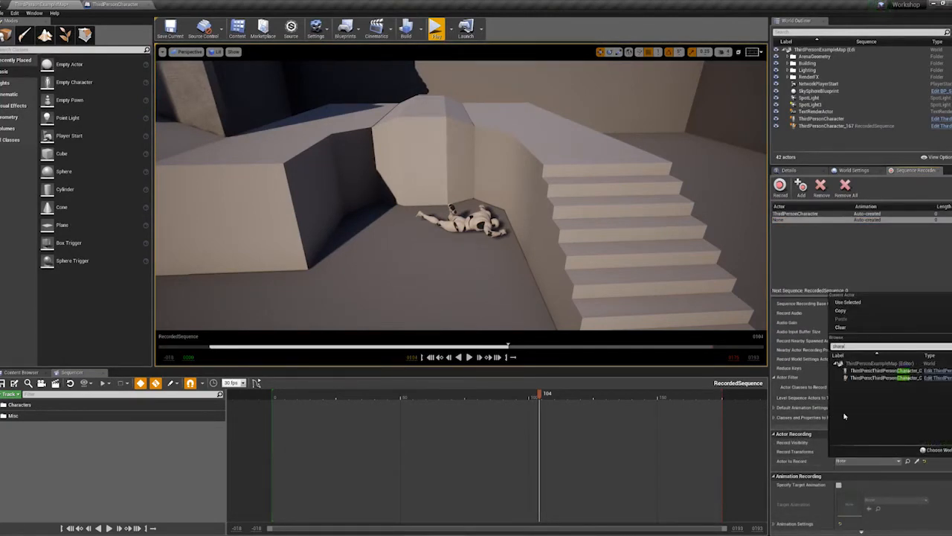
{"action": "left_click", "coordinate": [869, 370]}
{"action": "left_click", "coordinate": [822, 215]}
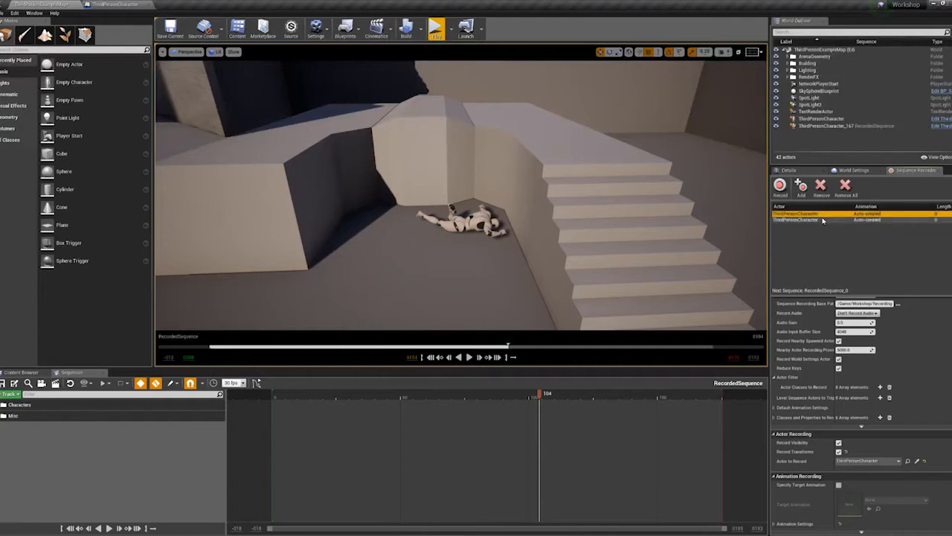
{"action": "left_click", "coordinate": [823, 220]}
- Start a play session in the level and begin recording both ThirdPersonCharacter entries with the Sequence Recorder
{"action": "right_click_drag", "start_coordinate": [655, 238], "coordinate": [596, 236]}
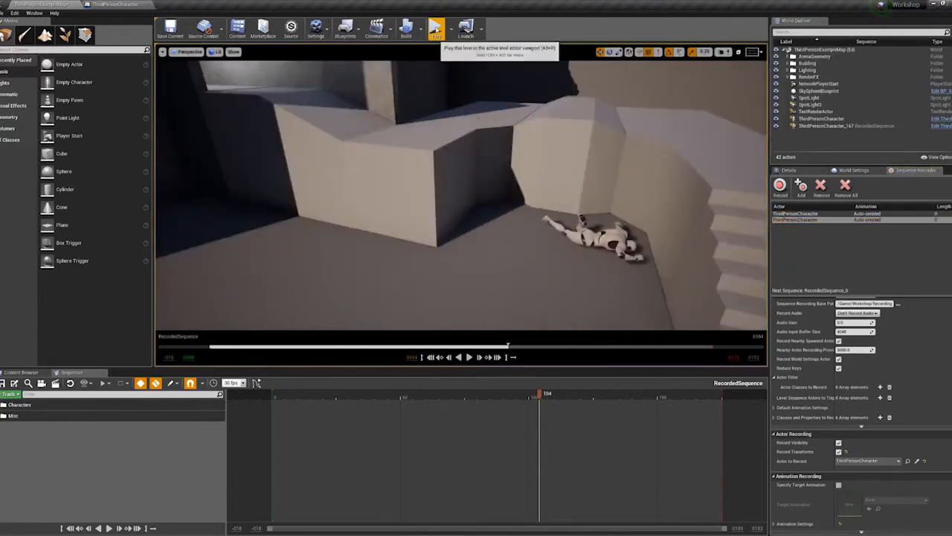
{"action": "left_click", "coordinate": [437, 33]}
{"action": "key", "text": "alt+Tab"}
{"action": "key", "text": "alt+Tab"}
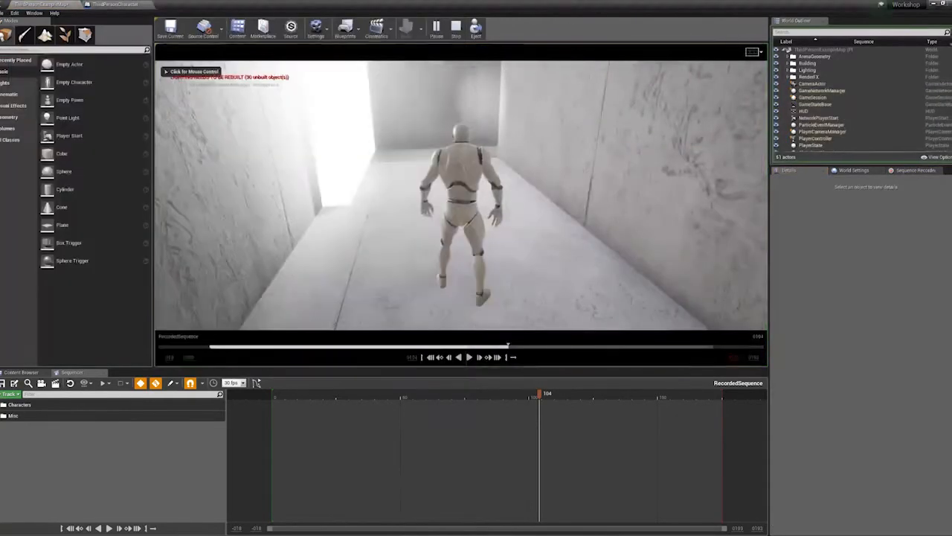
{"action": "left_click", "coordinate": [922, 172]}
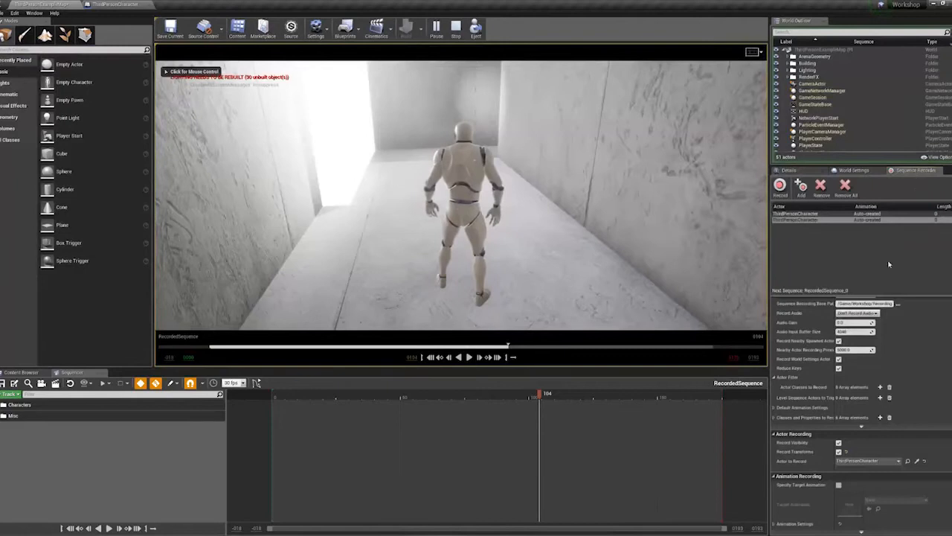
{"action": "left_click", "coordinate": [780, 188]}
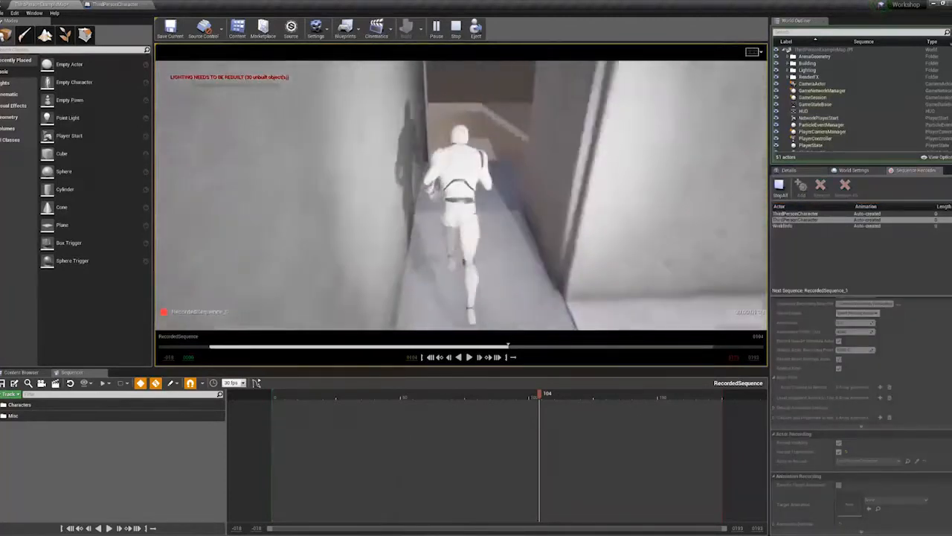
- Run the character out of the corridor, jump and ragdoll it off the ledge, and stop the play session to complete this take
{"action": "key", "text": "space"}
{"action": "key", "text": "r"}
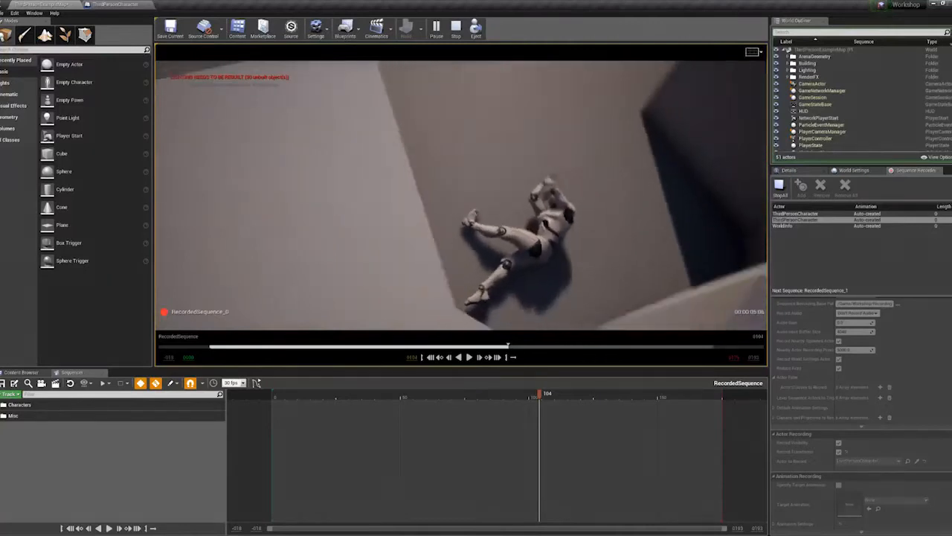
{"action": "key", "text": "Escape"}
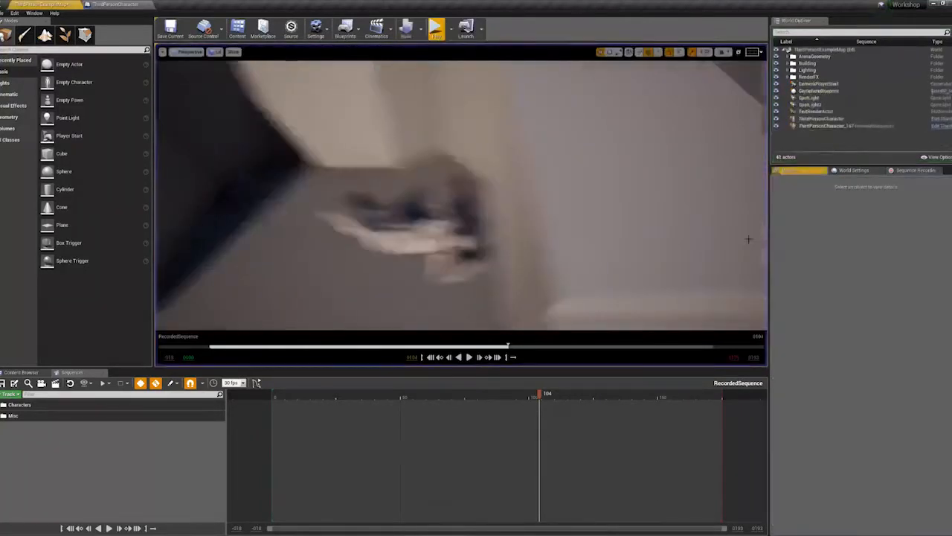
{"action": "right_click_drag", "start_coordinate": [586, 214], "coordinate": [521, 212]}
{"action": "key", "text": "s"}
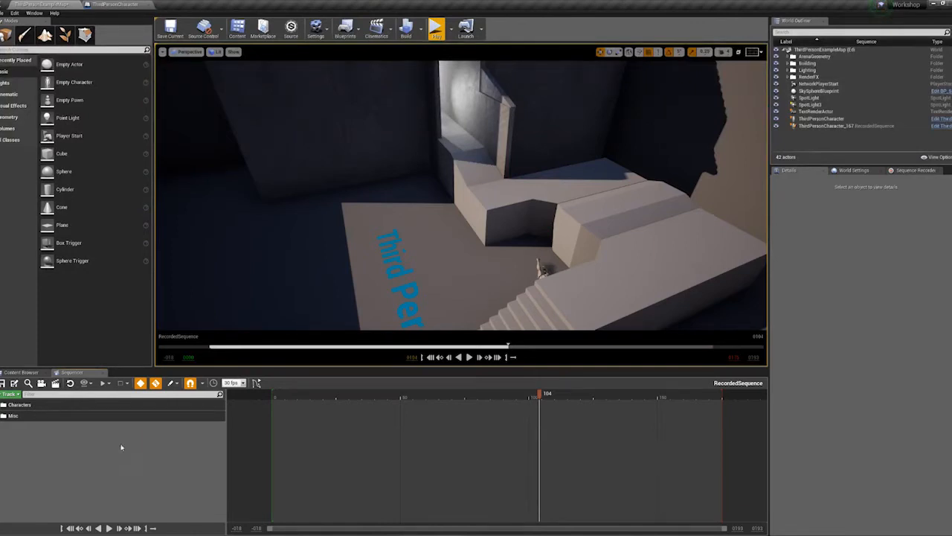
{"action": "key", "text": "w"}
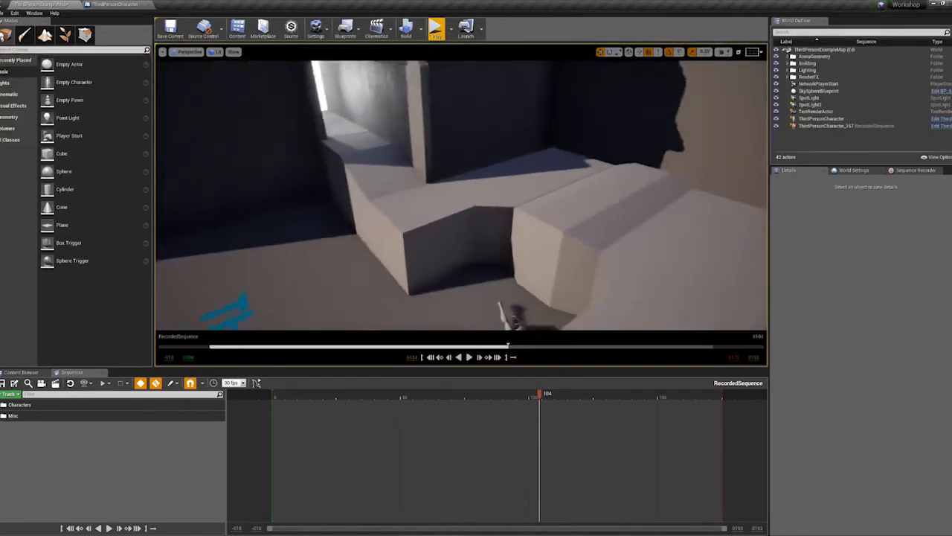
{"action": "key", "text": "w"}
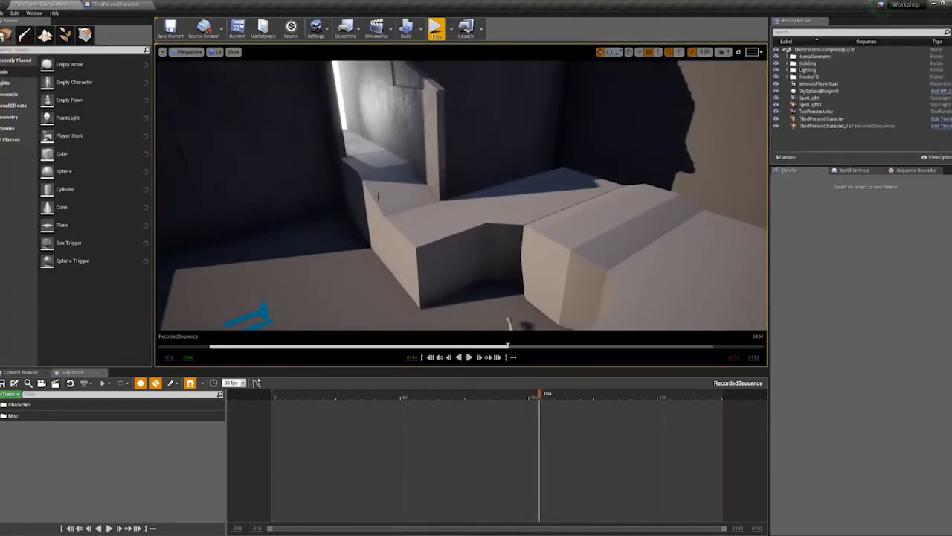
{"action": "right_click_drag", "start_coordinate": [382, 199], "coordinate": [448, 206]}
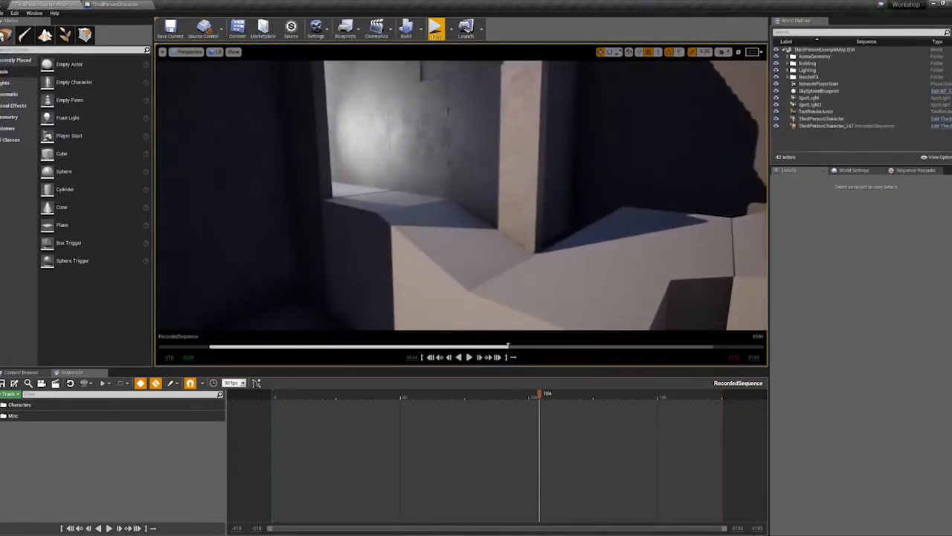
- Open the RecordedSequence_0 level sequence from the Workshop/Recording folder and move its playhead to frame 3
{"action": "left_click", "coordinate": [13, 373]}
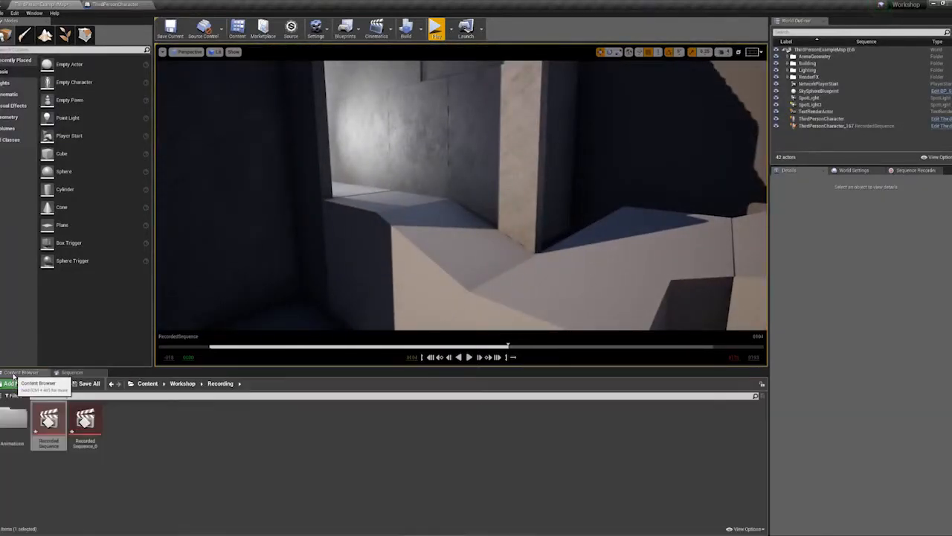
{"action": "double_click", "coordinate": [84, 420]}
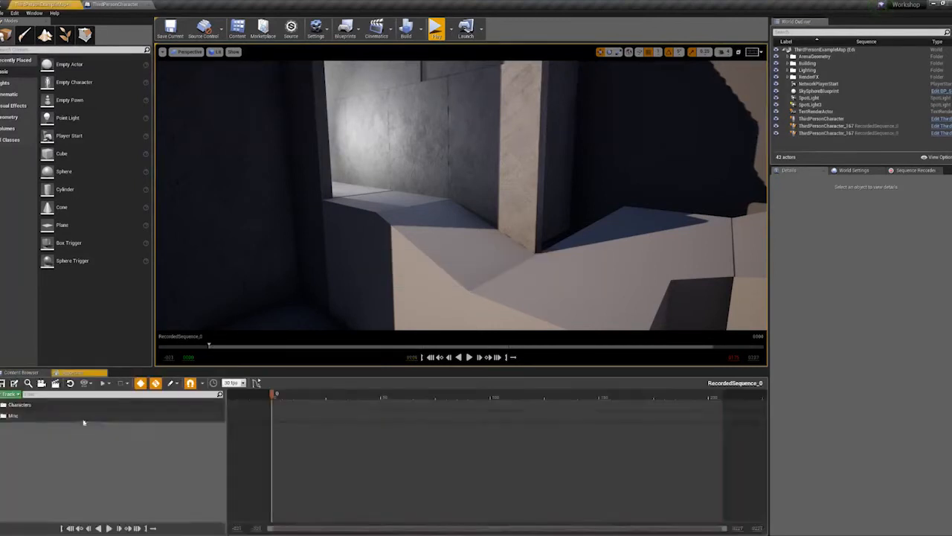
{"action": "mouse_move", "coordinate": [281, 387]}
{"action": "left_mouse_down"}
{"action": "mouse_move", "coordinate": [504, 391]}
{"action": "mouse_move", "coordinate": [451, 398]}
{"action": "mouse_move", "coordinate": [488, 413]}
{"action": "mouse_move", "coordinate": [692, 419]}
{"action": "mouse_move", "coordinate": [279, 406]}
{"action": "left_mouse_up"}
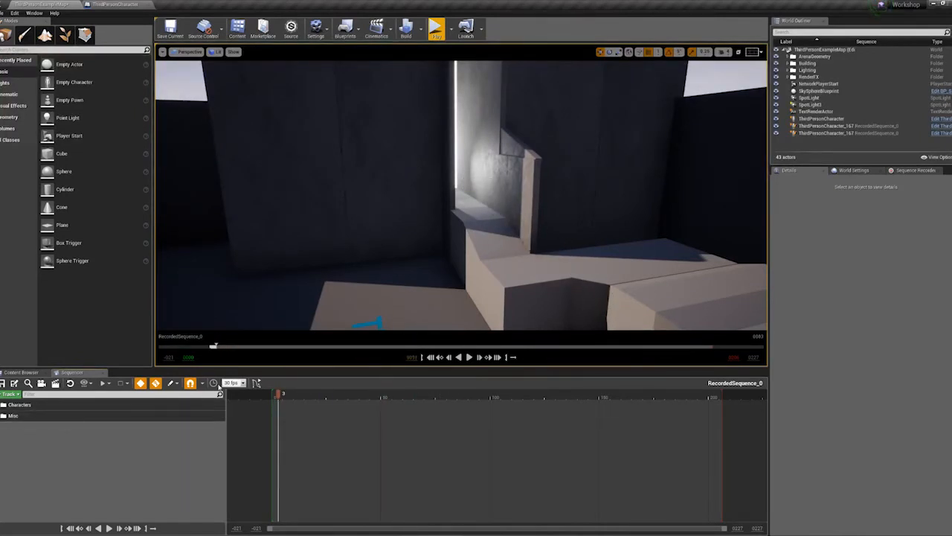
- Create a level sequence named Shot_1_01 in the Workshop/Shots/Shot_1 folder and open it in Sequencer
{"action": "left_click", "coordinate": [21, 372]}
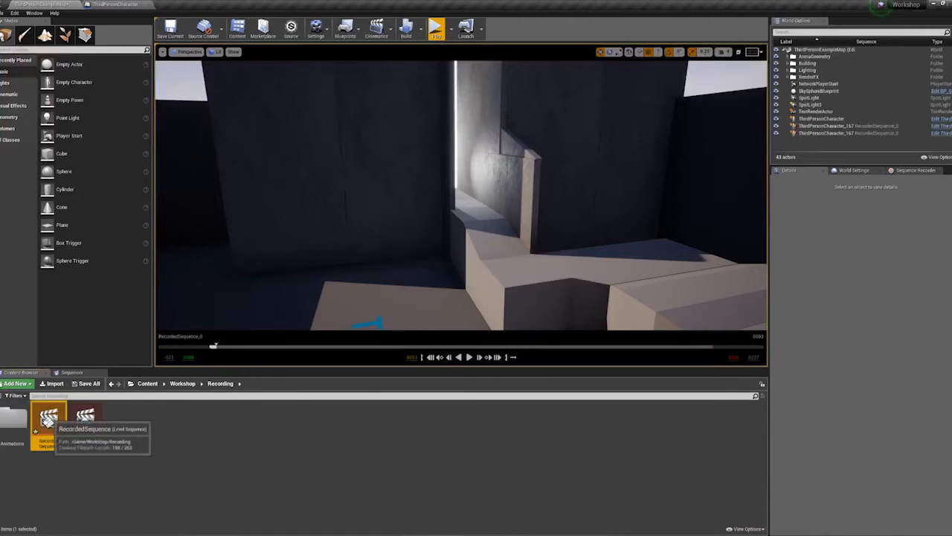
{"action": "left_click", "coordinate": [8, 419]}
{"action": "left_click_drag", "start_coordinate": [9, 419], "coordinate": [46, 426]}
{"action": "right_click", "coordinate": [74, 430]}
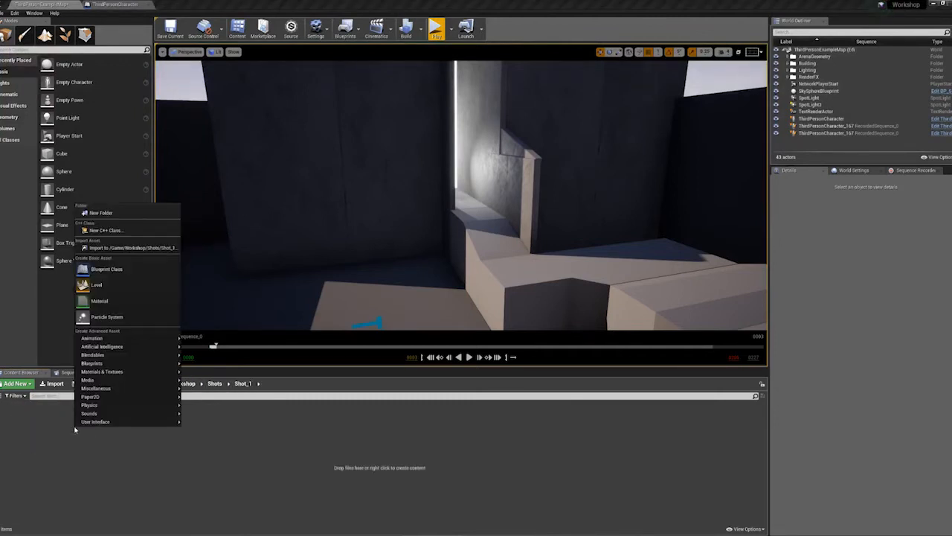
{"action": "mouse_move", "coordinate": [97, 338]}
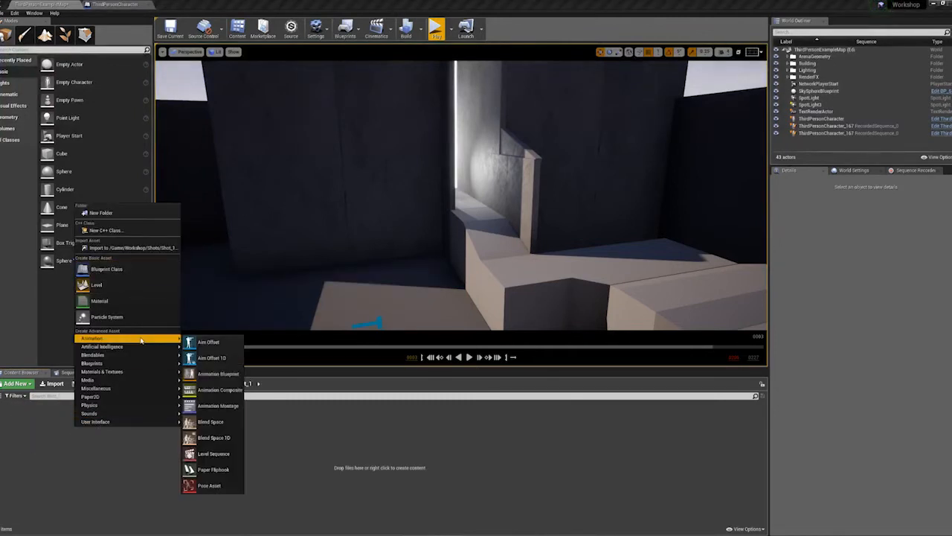
{"action": "left_click", "coordinate": [221, 455]}
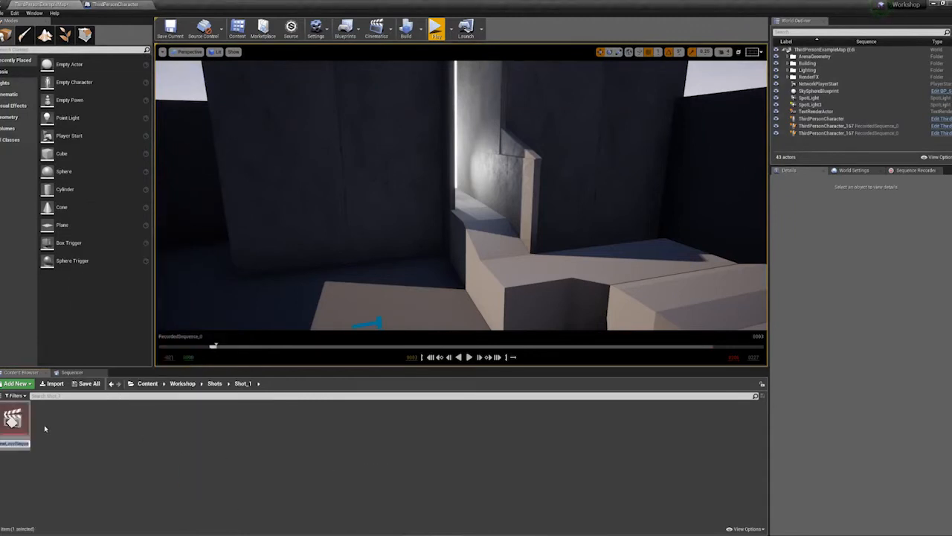
{"action": "type", "text": "Shot_"}
{"action": "type", "text": "1_01"}
{"action": "key", "text": "Return"}
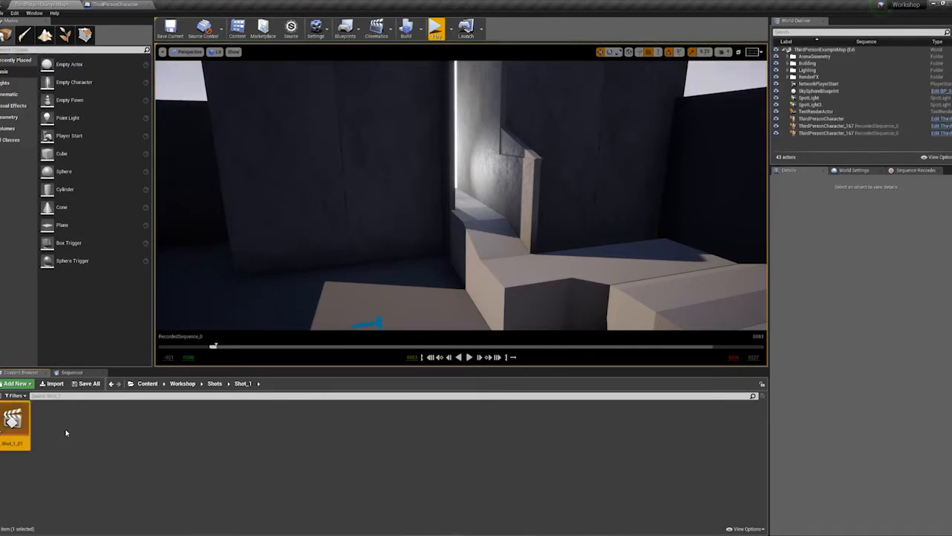
{"action": "double_click", "coordinate": [16, 422]}
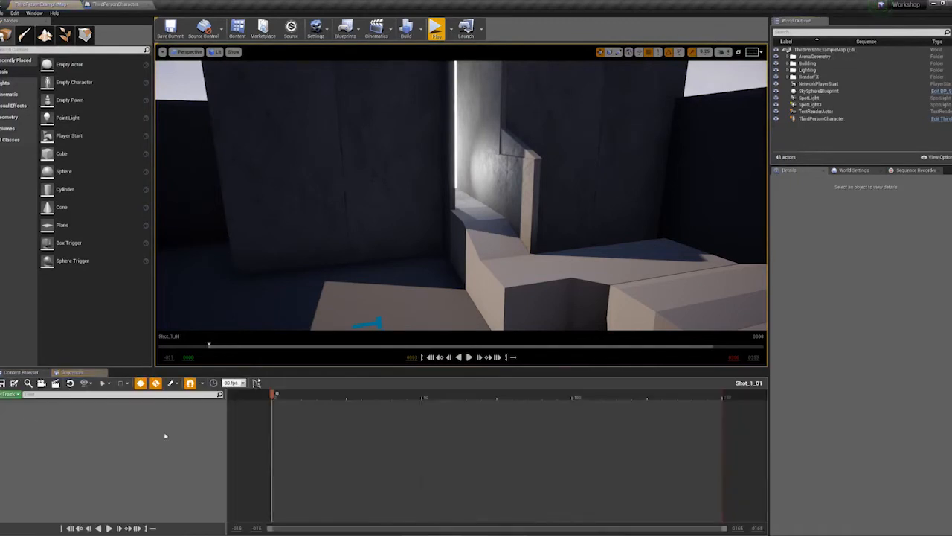
- Add a Camera Cut track to the Shot_1_01 sequence and select it
{"action": "right_click", "coordinate": [41, 425]}
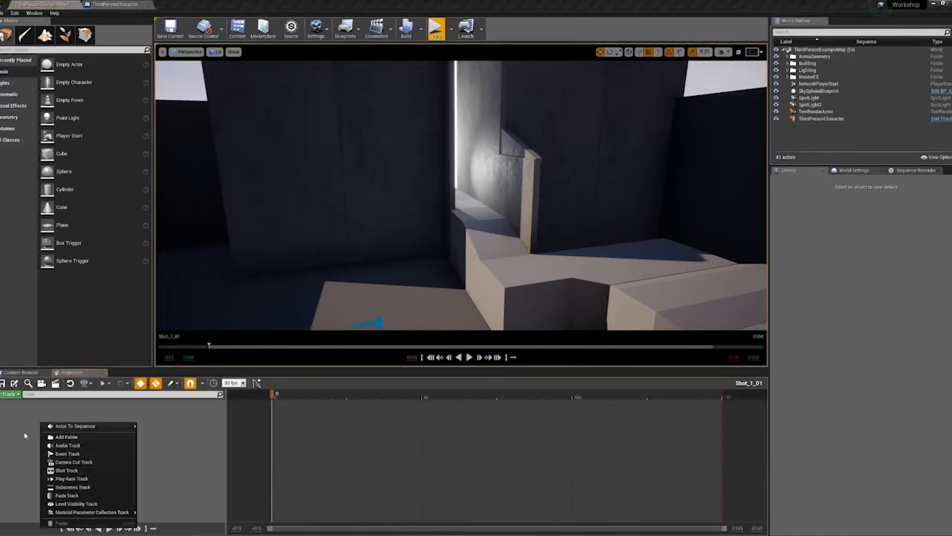
{"action": "left_click", "coordinate": [32, 423]}
{"action": "left_click", "coordinate": [12, 394]}
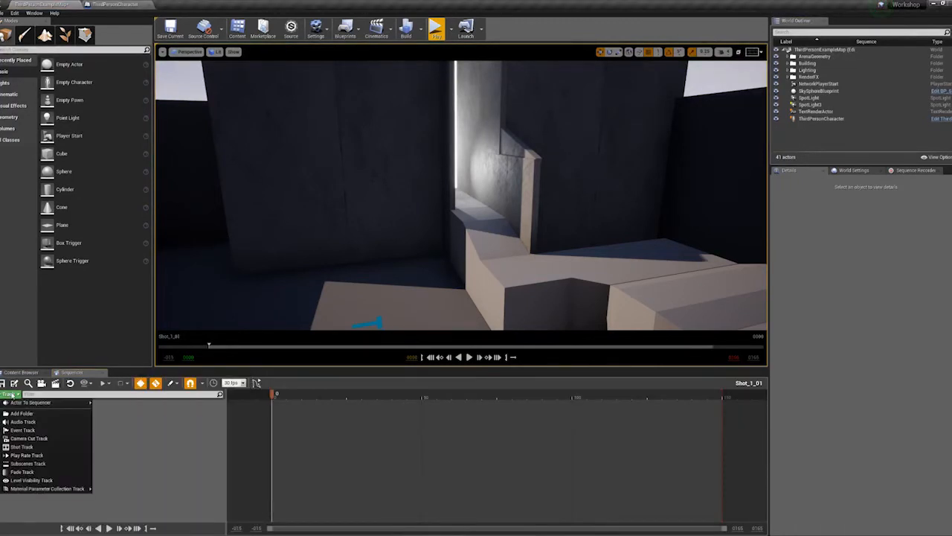
{"action": "left_click", "coordinate": [143, 422]}
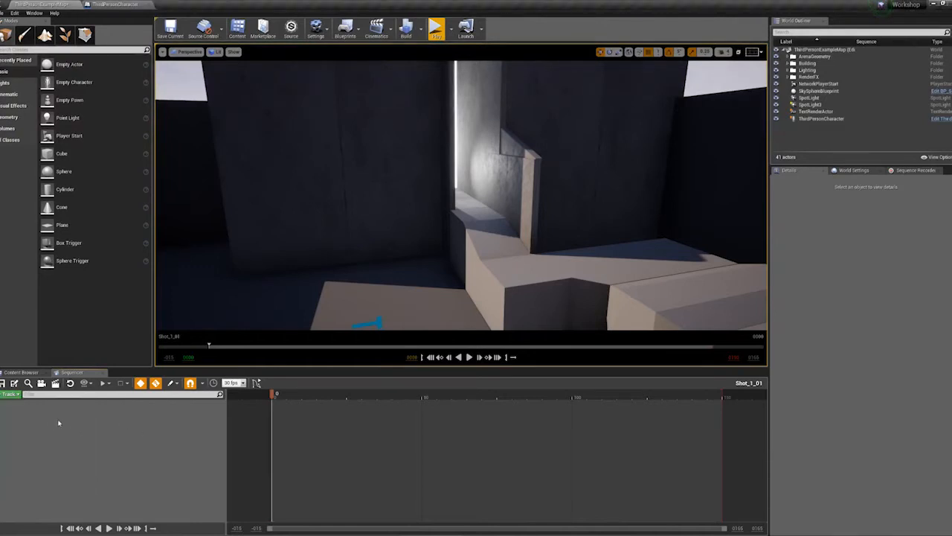
{"action": "right_click", "coordinate": [58, 422]}
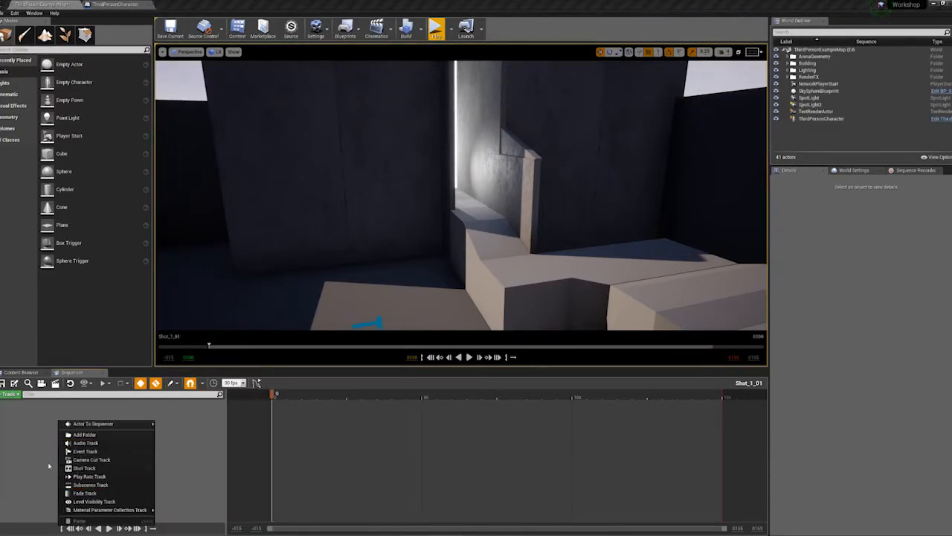
{"action": "left_click", "coordinate": [101, 461]}
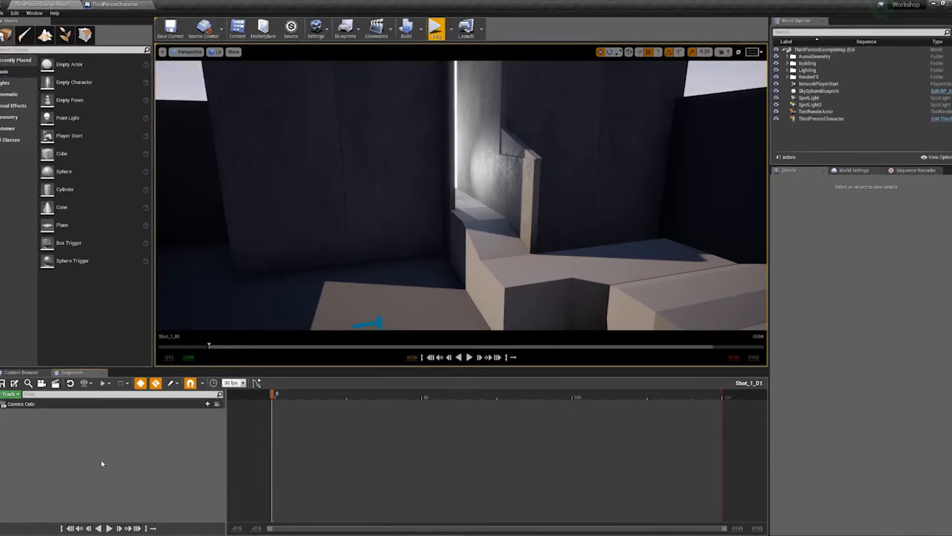
{"action": "left_click", "coordinate": [87, 406]}
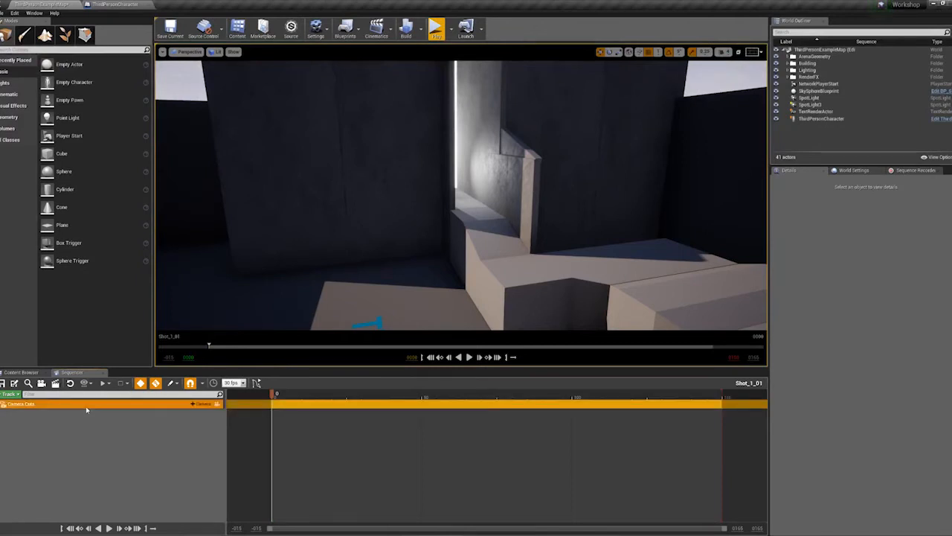
{"action": "right_click_drag", "start_coordinate": [461, 193], "coordinate": [400, 188]}
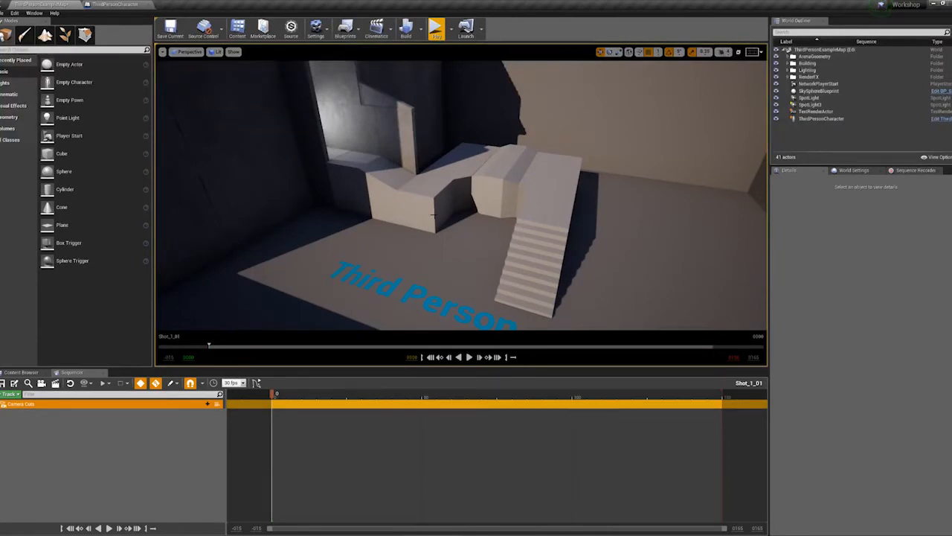
{"action": "right_click_drag", "start_coordinate": [446, 209], "coordinate": [375, 218]}
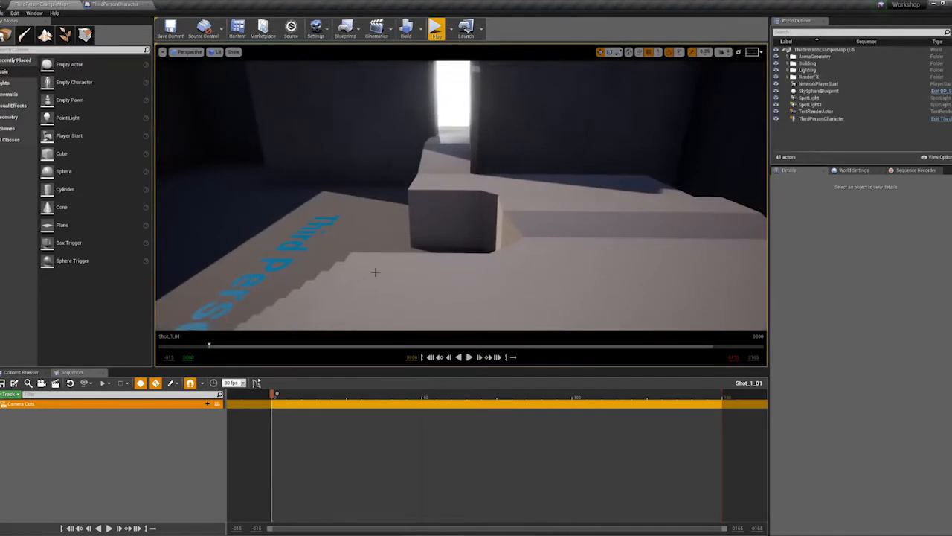
{"action": "right_click_drag", "start_coordinate": [308, 265], "coordinate": [428, 272]}
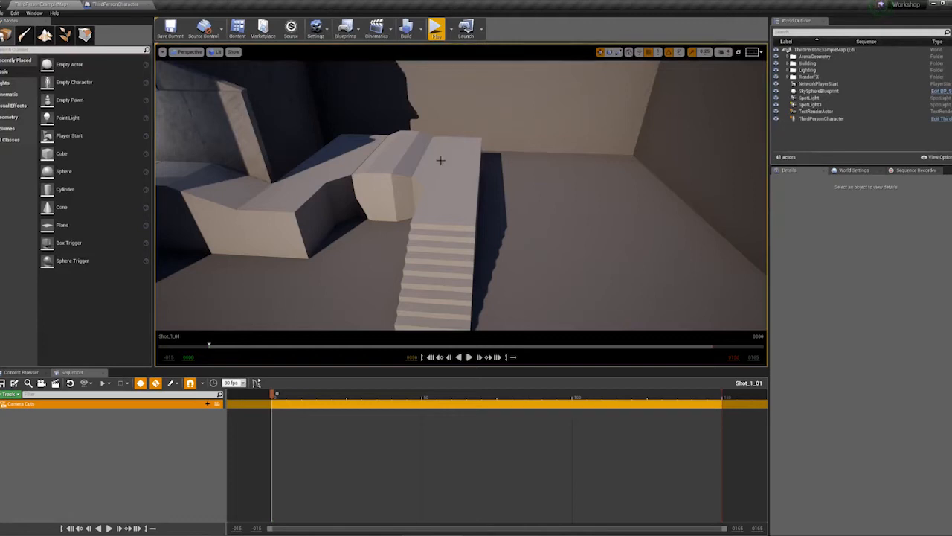
{"action": "mouse_move", "coordinate": [511, 155]}
{"action": "right_mouse_down"}
{"action": "mouse_move", "coordinate": [537, 150]}
{"action": "mouse_move", "coordinate": [511, 154]}
{"action": "right_mouse_up"}
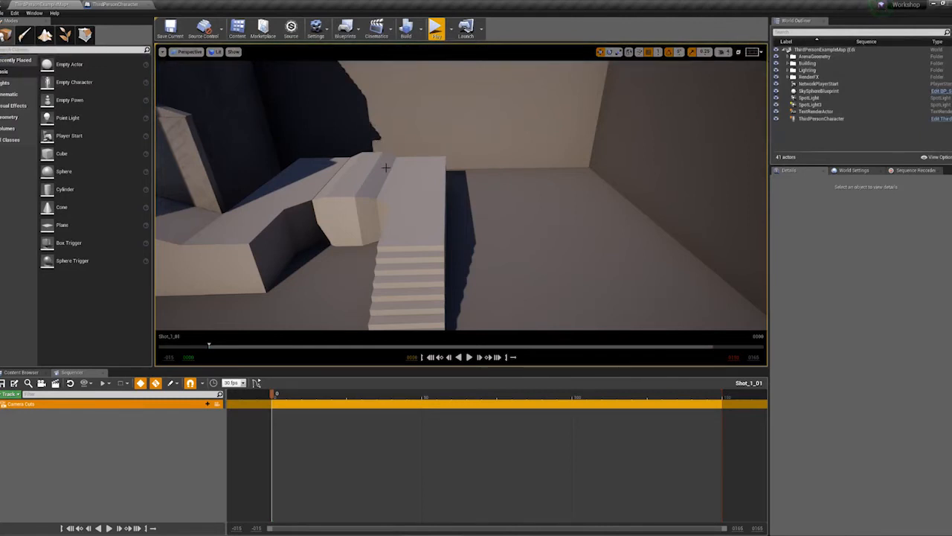
{"action": "right_click_drag", "start_coordinate": [396, 194], "coordinate": [422, 196]}
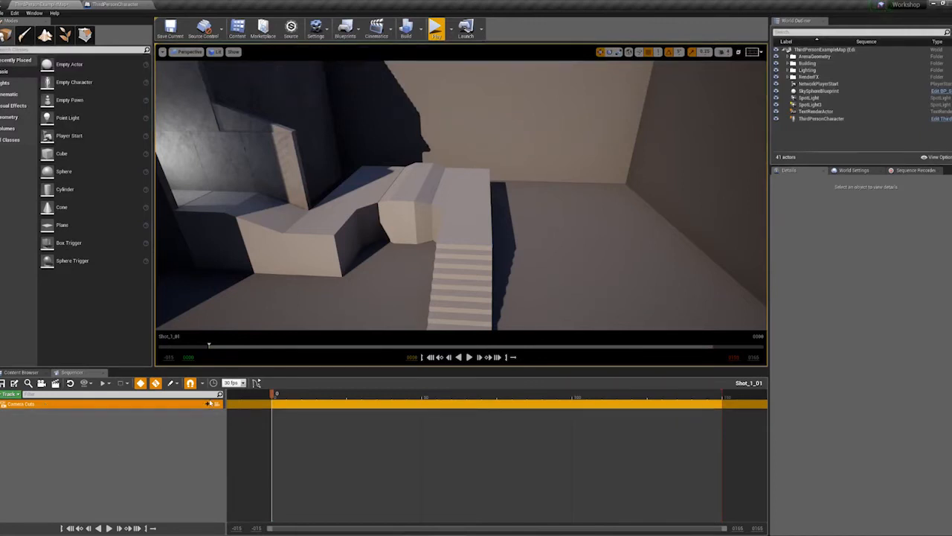
{"action": "right_click_drag", "start_coordinate": [357, 238], "coordinate": [298, 223]}
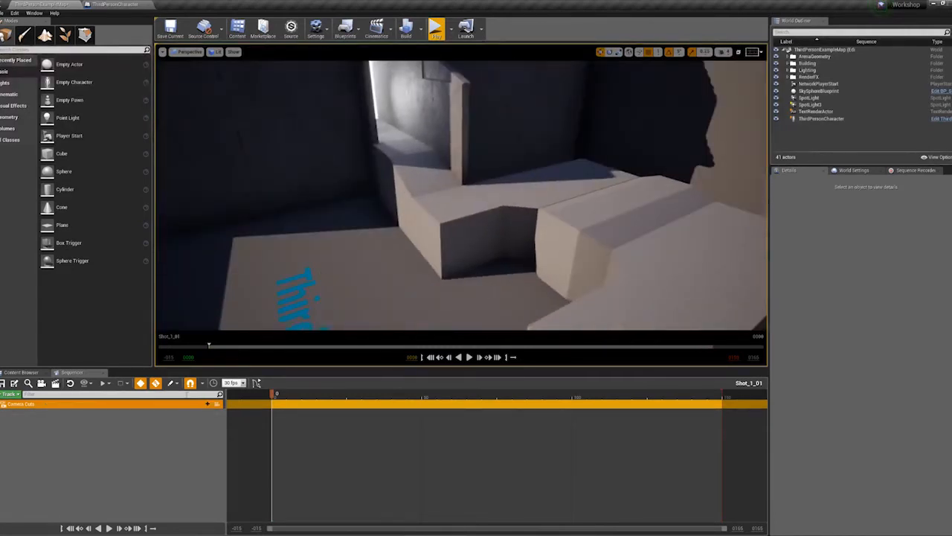
{"action": "left_click", "coordinate": [202, 403]}
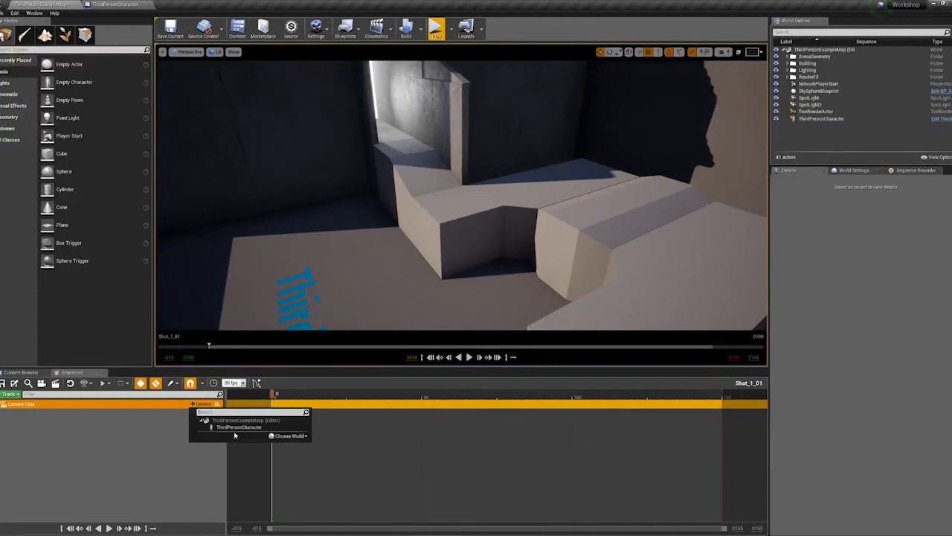
{"action": "left_click", "coordinate": [119, 444]}
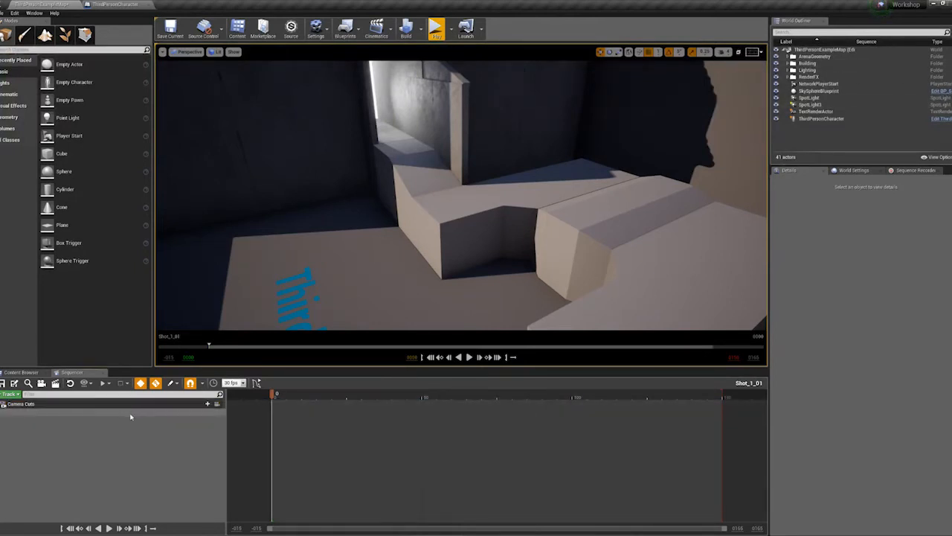
{"action": "right_click", "coordinate": [101, 445]}
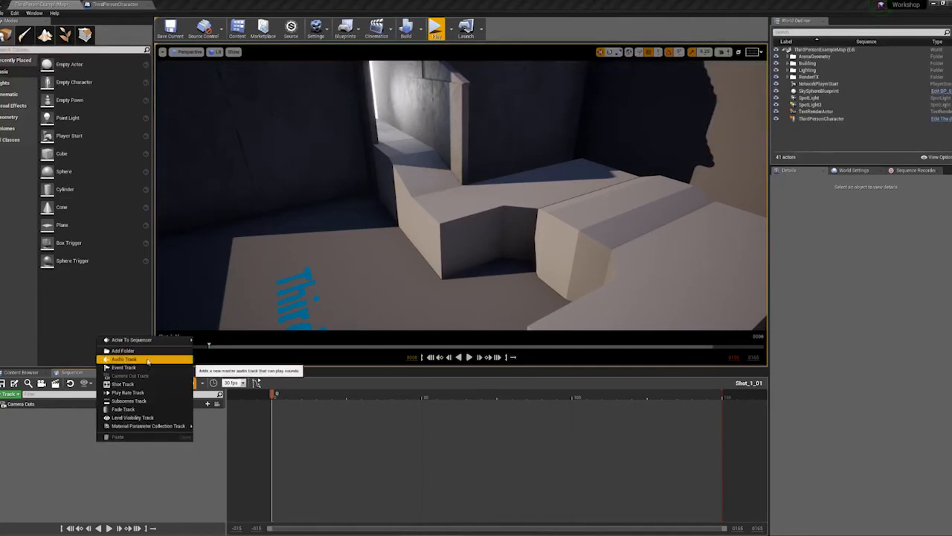
{"action": "left_click", "coordinate": [43, 450]}
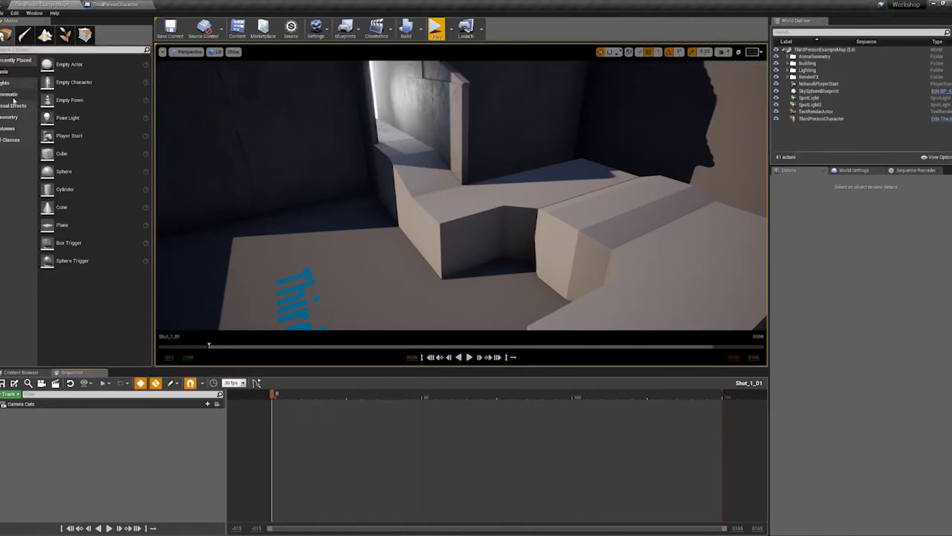
- Place a Cine Camera Actor in the level and move it off the ledge, beside the corridor opening
{"action": "left_click", "coordinate": [12, 96]}
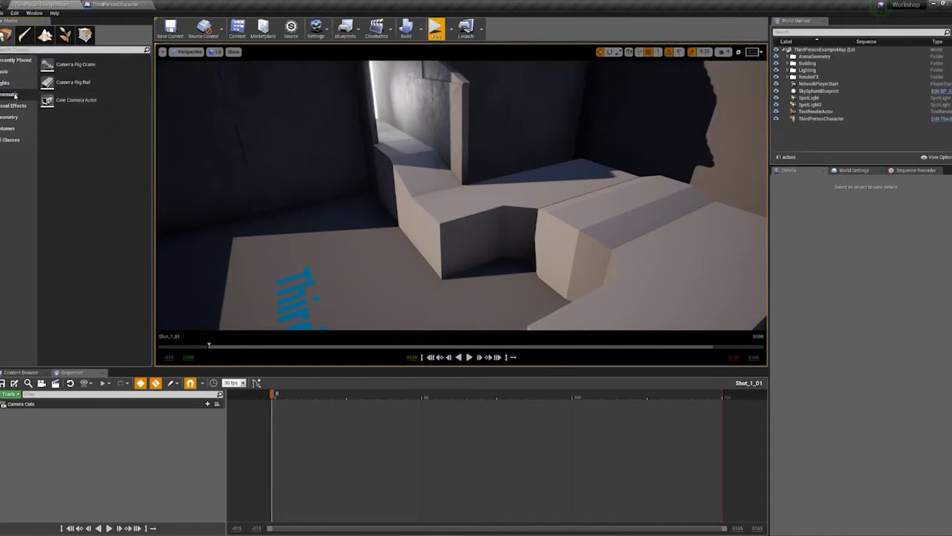
{"action": "left_click_drag", "start_coordinate": [70, 99], "coordinate": [444, 200]}
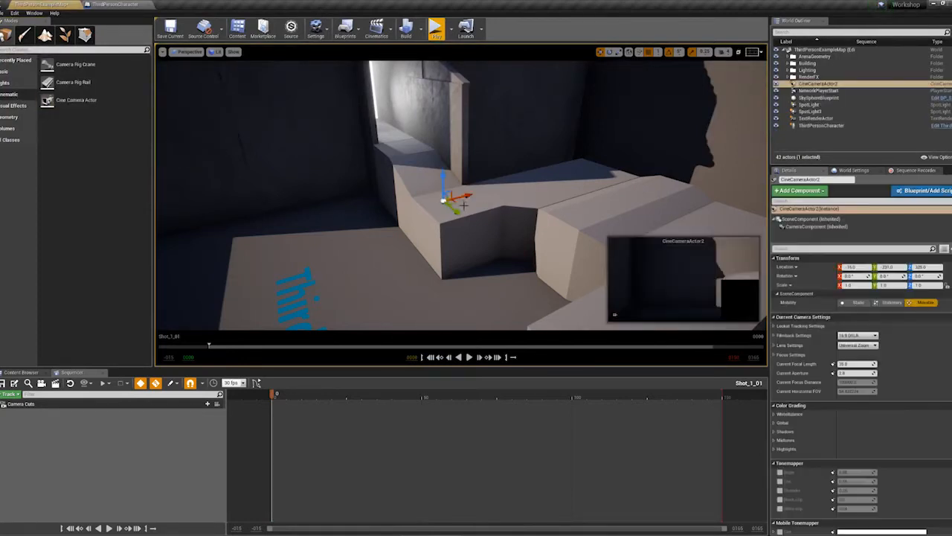
{"action": "right_click_drag", "start_coordinate": [463, 205], "coordinate": [416, 213]}
{"action": "key", "text": "g"}
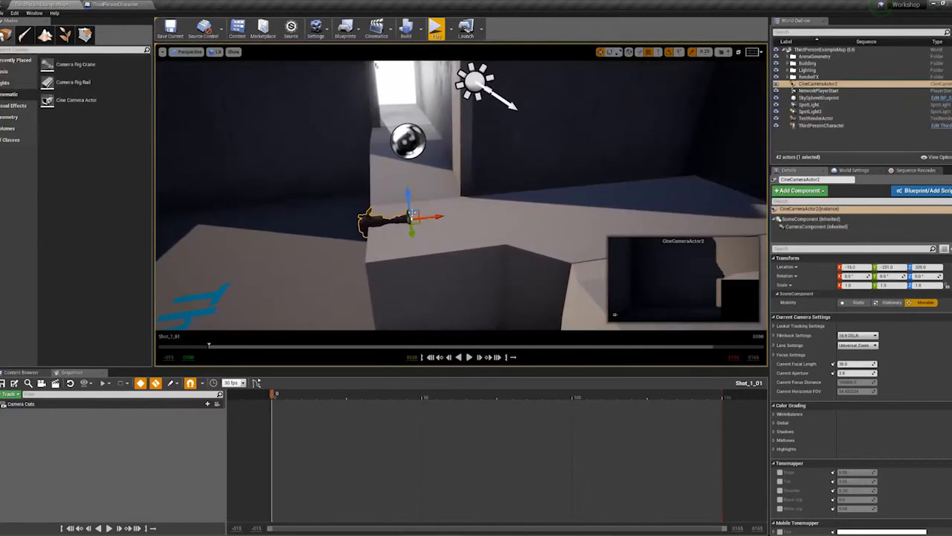
{"action": "left_click_drag", "start_coordinate": [412, 214], "coordinate": [246, 175]}
{"action": "right_click_drag", "start_coordinate": [246, 175], "coordinate": [256, 195]}
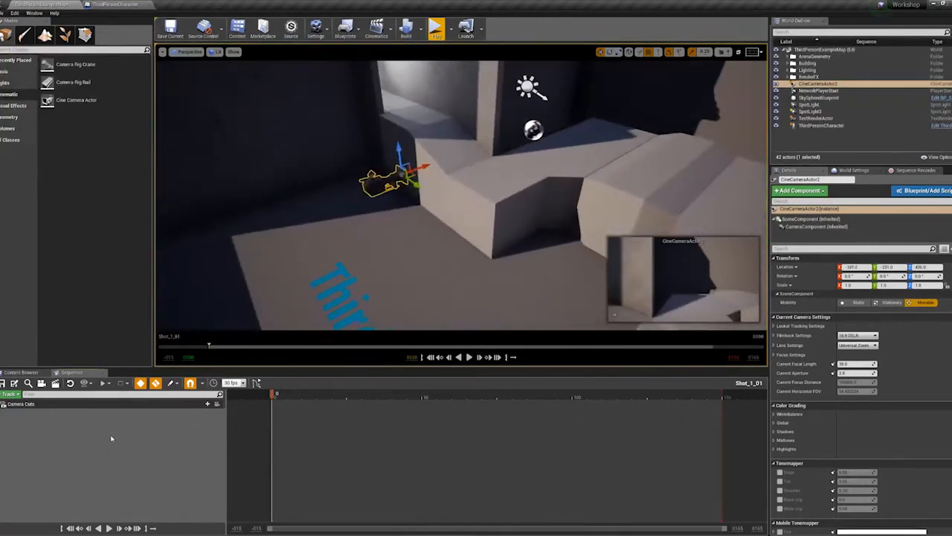
- Bind CineCameraActor2 to the Camera Cuts track and preview the cut through that camera, scrubbing to frame 36
{"action": "left_click", "coordinate": [202, 404]}
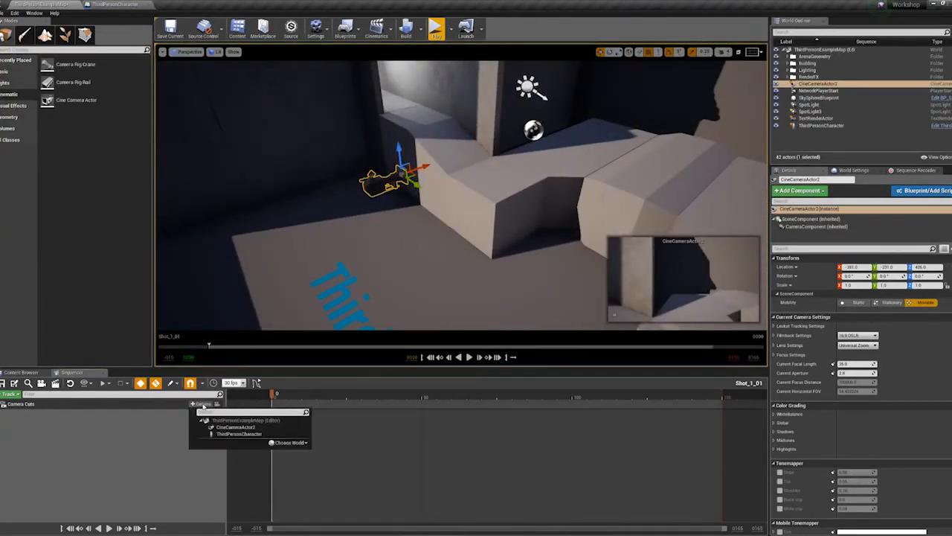
{"action": "left_click", "coordinate": [244, 429]}
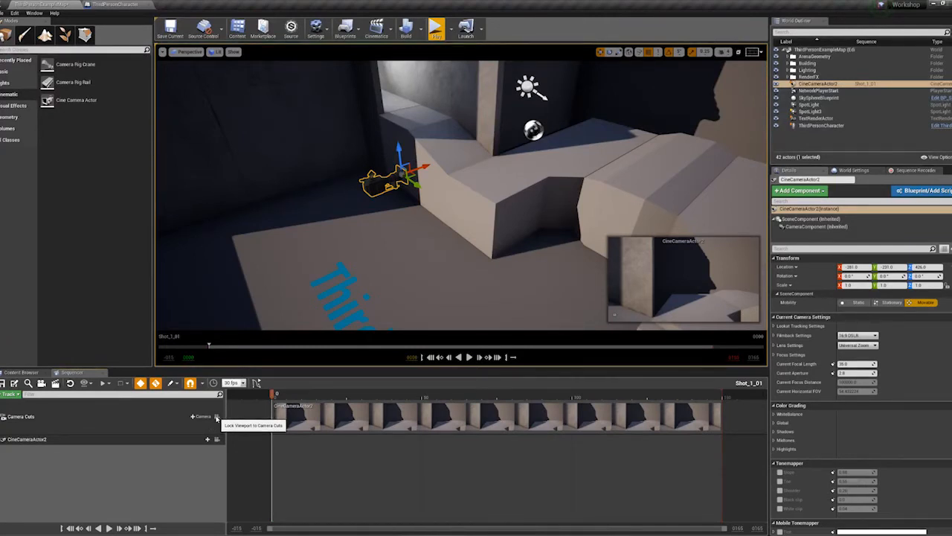
{"action": "left_click", "coordinate": [217, 417]}
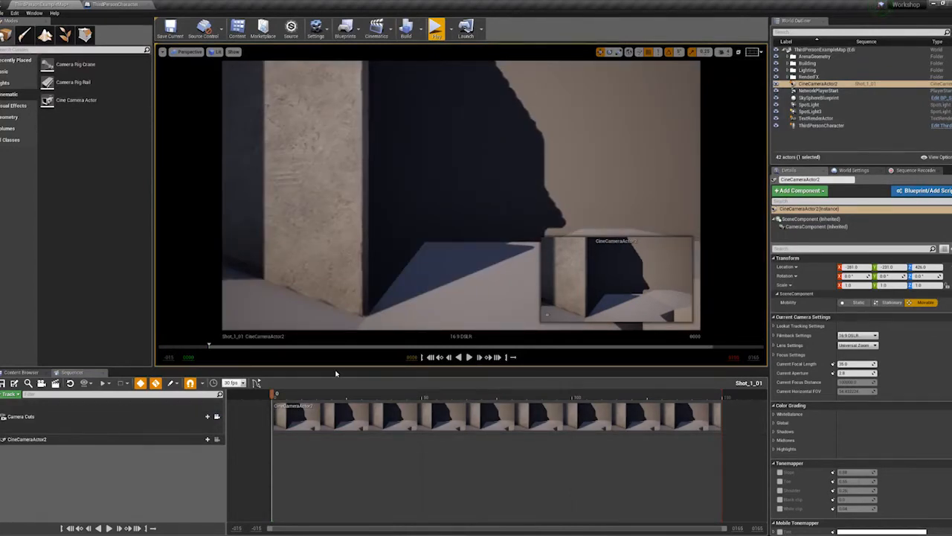
{"action": "left_click_drag", "start_coordinate": [418, 349], "coordinate": [358, 350]}
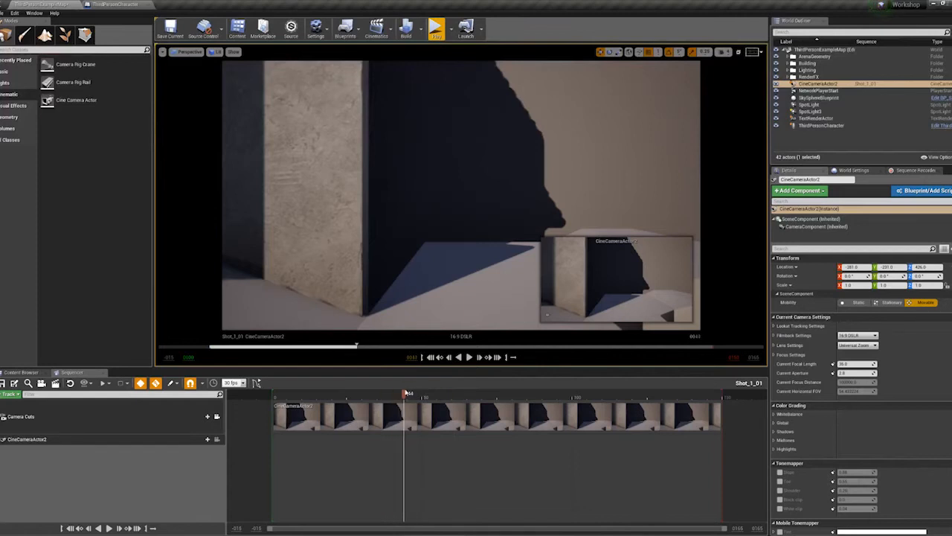
{"action": "left_click_drag", "start_coordinate": [405, 392], "coordinate": [379, 364]}
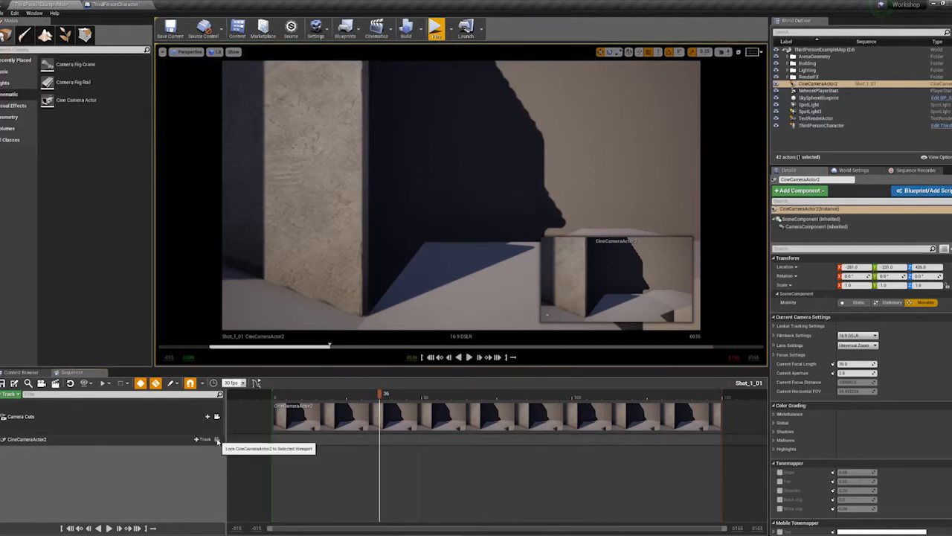
- Pilot CineCameraActor2 back and sideways so it frames the corridor opening, with the playhead returned to frame 0
{"action": "left_click", "coordinate": [216, 440]}
{"action": "key", "text": "a"}
{"action": "right_click_drag", "start_coordinate": [461, 224], "coordinate": [461, 223]}
{"action": "key", "text": "s"}
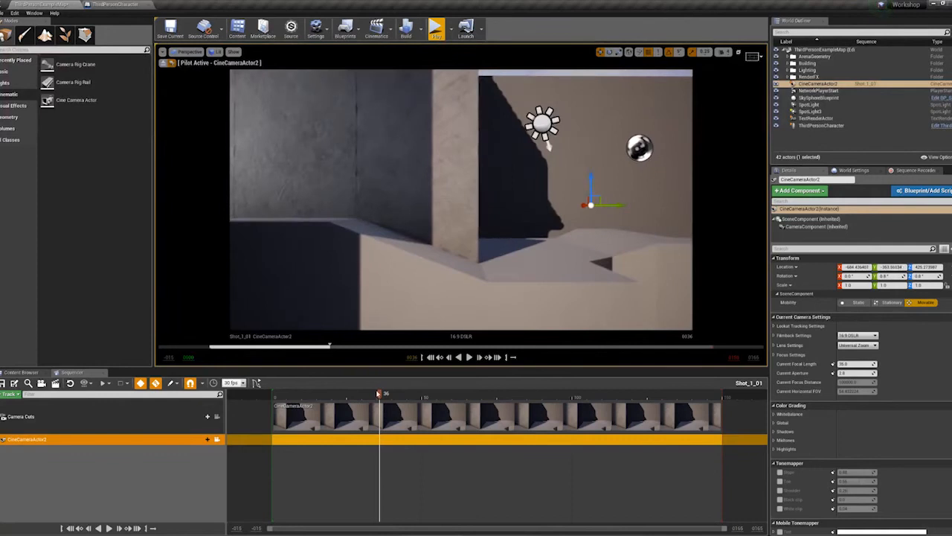
{"action": "left_click_drag", "start_coordinate": [380, 393], "coordinate": [273, 399]}
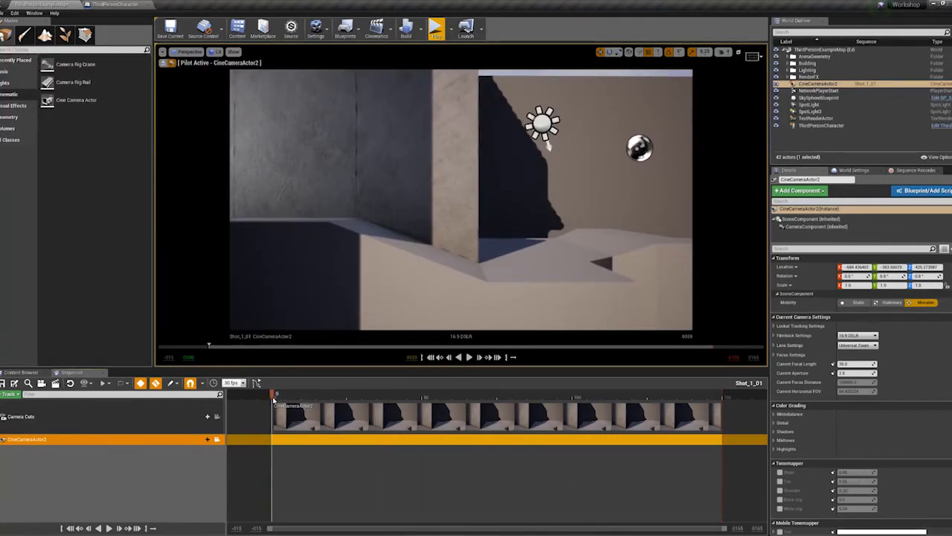
{"action": "right_click_drag", "start_coordinate": [462, 223], "coordinate": [461, 223]}
{"action": "key", "text": "a"}
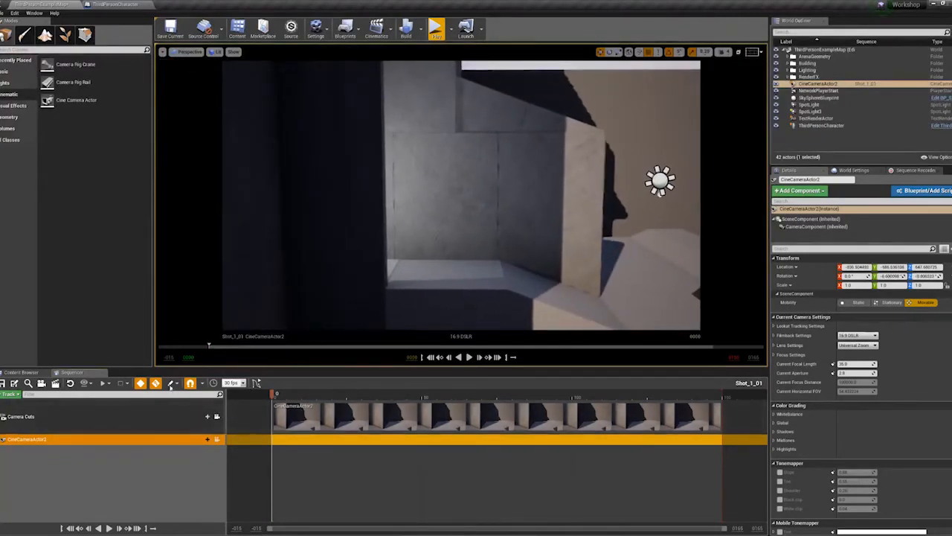
- Release the viewport from the camera cuts and set CineCameraActor2's current focal length to 24
{"action": "left_click", "coordinate": [217, 422]}
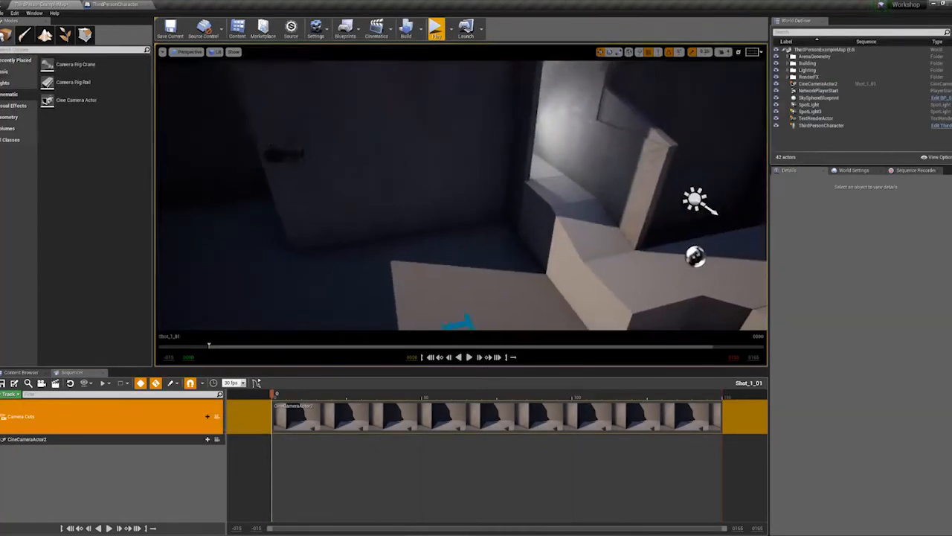
{"action": "left_click", "coordinate": [762, 268]}
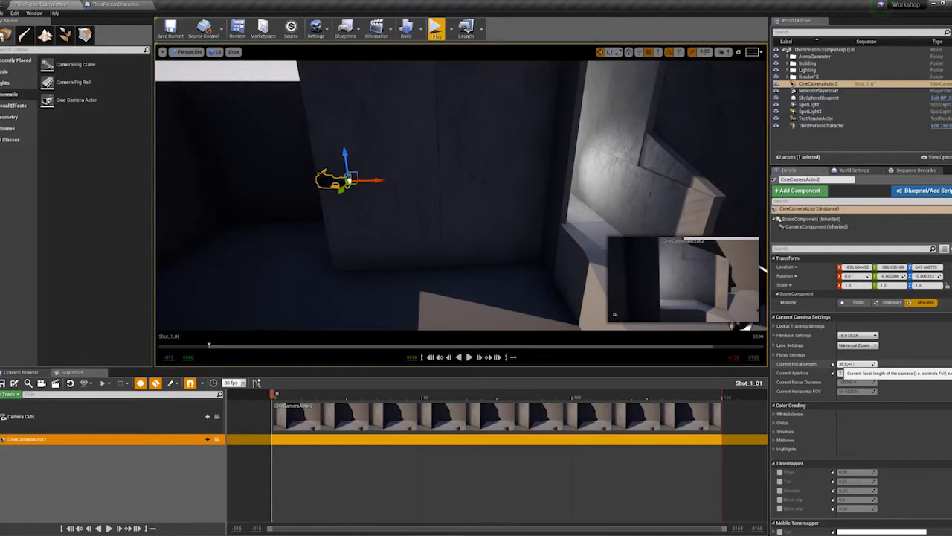
{"action": "left_click", "coordinate": [851, 364]}
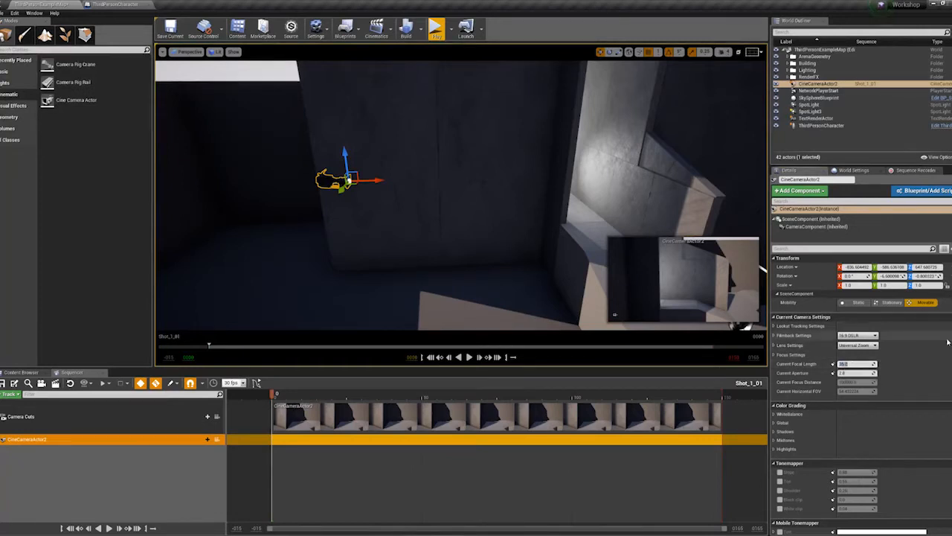
{"action": "key", "text": "Return"}
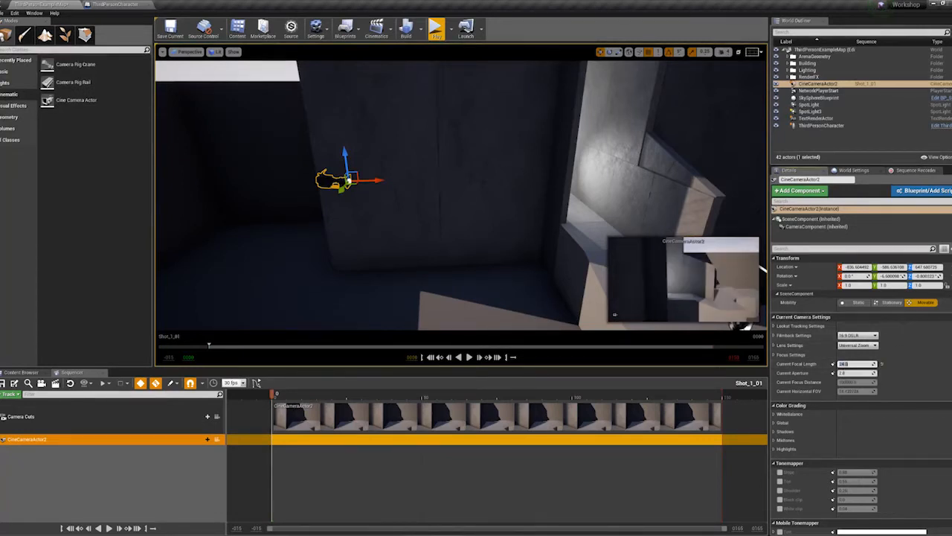
{"action": "type", "text": "24"}
{"action": "key", "text": "Return"}
- Move CineCameraActor2 closer to the corridor opening and level it with a Y rotation of 0°
{"action": "left_click_drag", "start_coordinate": [350, 180], "coordinate": [491, 201]}
{"action": "right_click_drag", "start_coordinate": [491, 201], "coordinate": [417, 221]}
{"action": "left_click", "coordinate": [892, 276]}
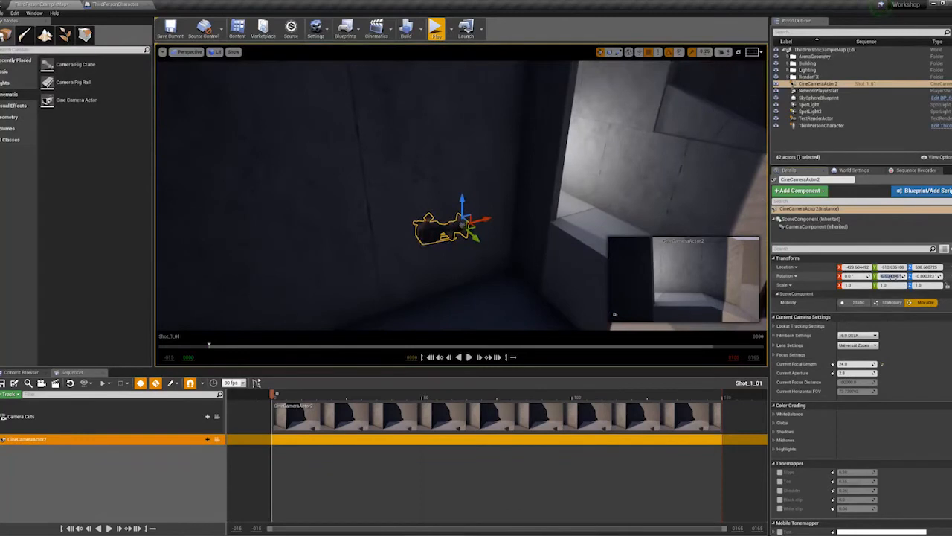
{"action": "key", "text": "Return"}
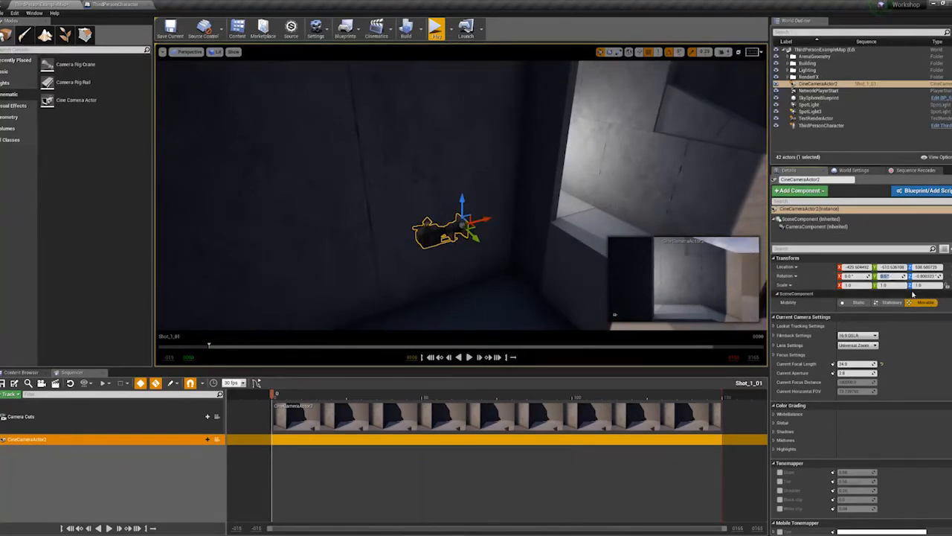
- Tilt CineCameraActor2 with the rotation gizmo and set its Y rotation to 2°
{"action": "right_click_drag", "start_coordinate": [610, 200], "coordinate": [641, 245]}
{"action": "key", "text": "r"}
{"action": "key", "text": "e"}
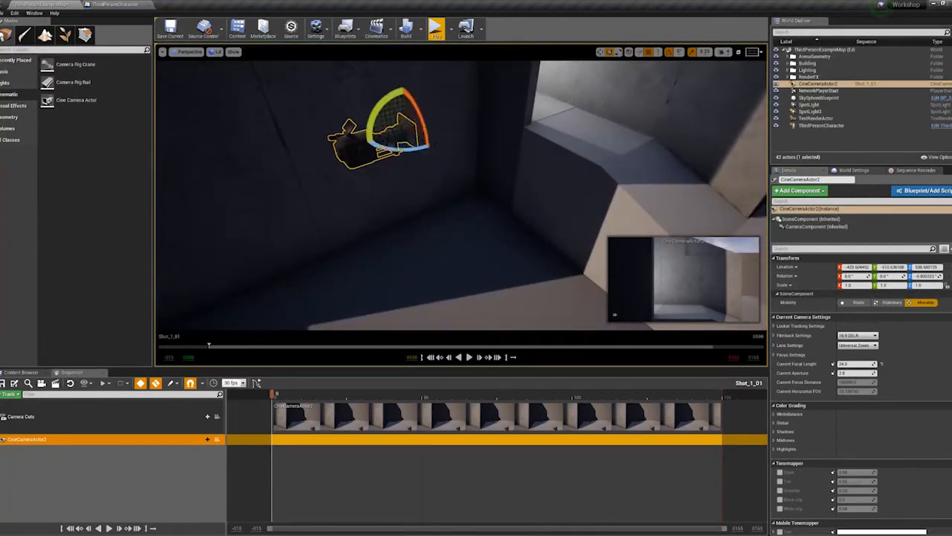
{"action": "left_click_drag", "start_coordinate": [384, 107], "coordinate": [444, 116]}
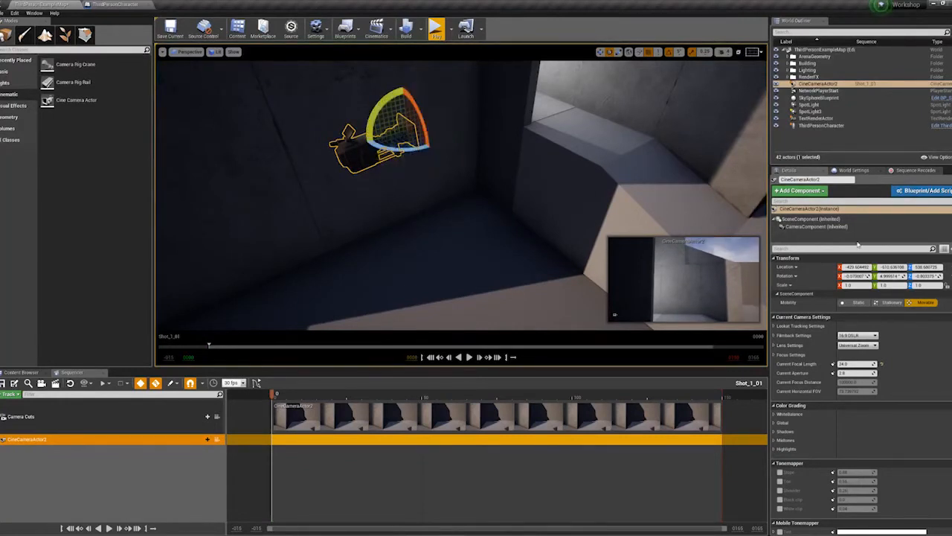
{"action": "left_click", "coordinate": [893, 276]}
{"action": "type", "text": "2"}
{"action": "key", "text": "Return"}
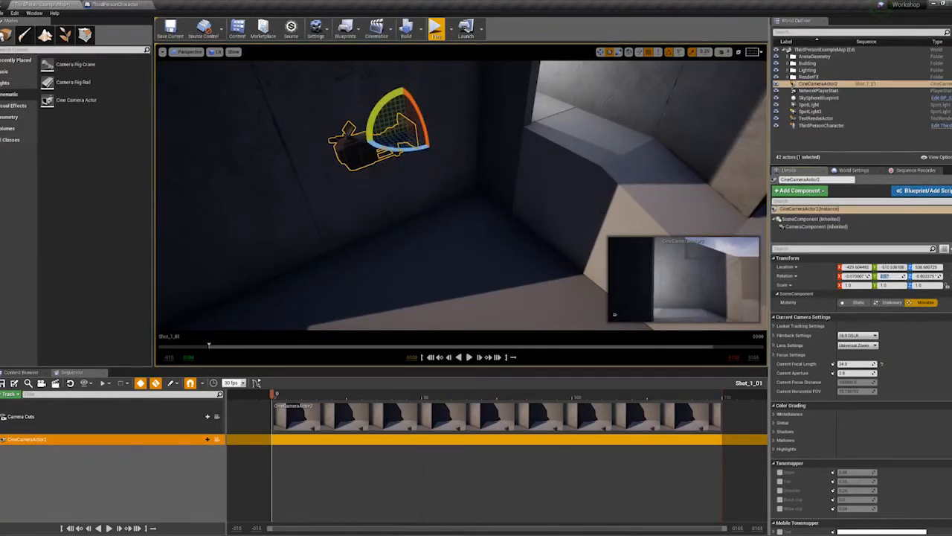
- Lower CineCameraActor2 to a Z location of about 490 and deselect it
{"action": "right_click_drag", "start_coordinate": [595, 223], "coordinate": [618, 232]}
{"action": "key", "text": "w"}
{"action": "left_click_drag", "start_coordinate": [384, 98], "coordinate": [385, 143]}
{"action": "mouse_move", "coordinate": [384, 143]}
{"action": "right_mouse_down"}
{"action": "mouse_move", "coordinate": [417, 134]}
{"action": "mouse_move", "coordinate": [402, 149]}
{"action": "right_mouse_up"}
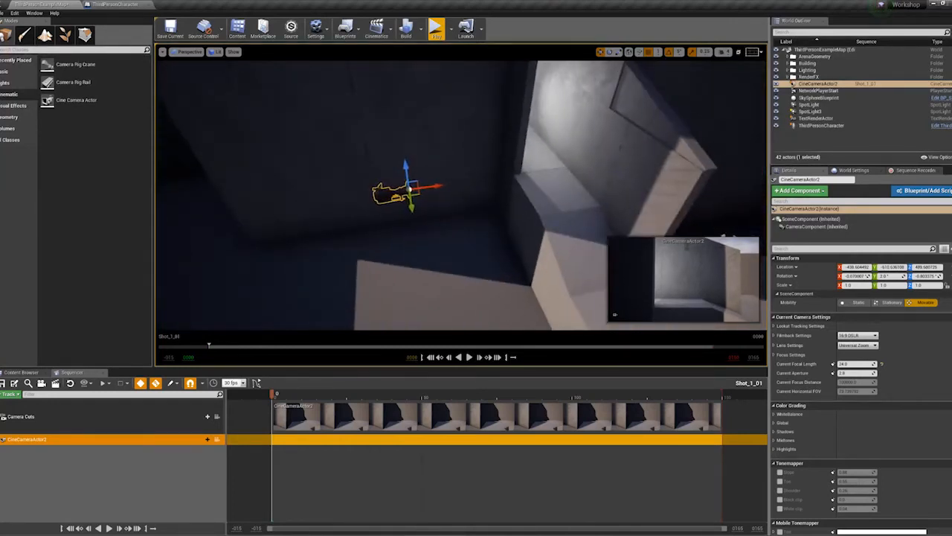
{"action": "key", "text": "Escape"}
- Add a Shot track to Shot_1_01 and insert RecordedSequence_0 on it at frame 78
{"action": "left_click_drag", "start_coordinate": [274, 393], "coordinate": [507, 398]}
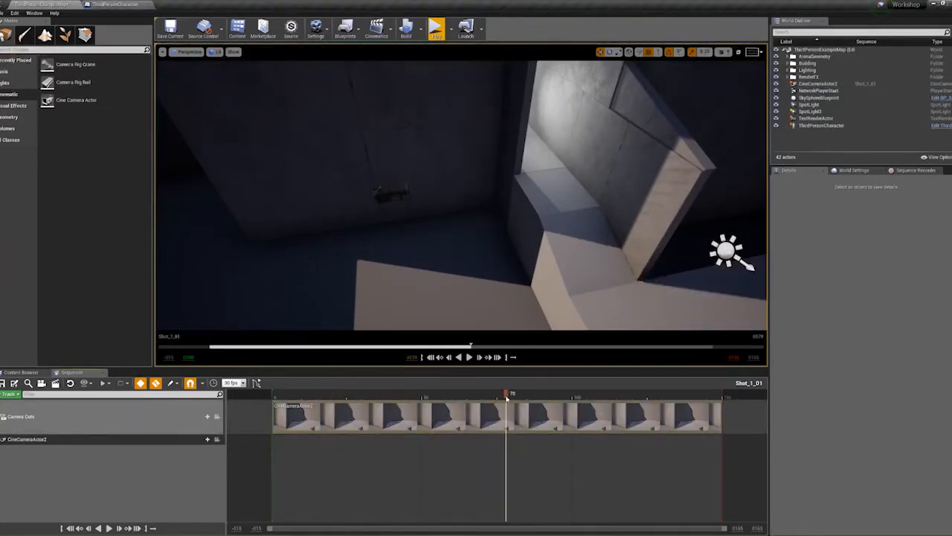
{"action": "right_click_drag", "start_coordinate": [187, 270], "coordinate": [187, 270]}
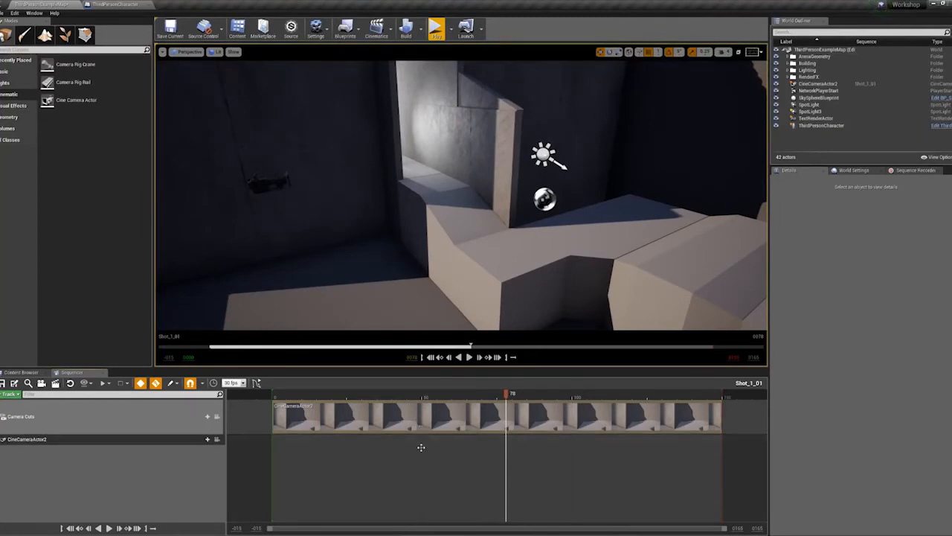
{"action": "right_click", "coordinate": [139, 462]}
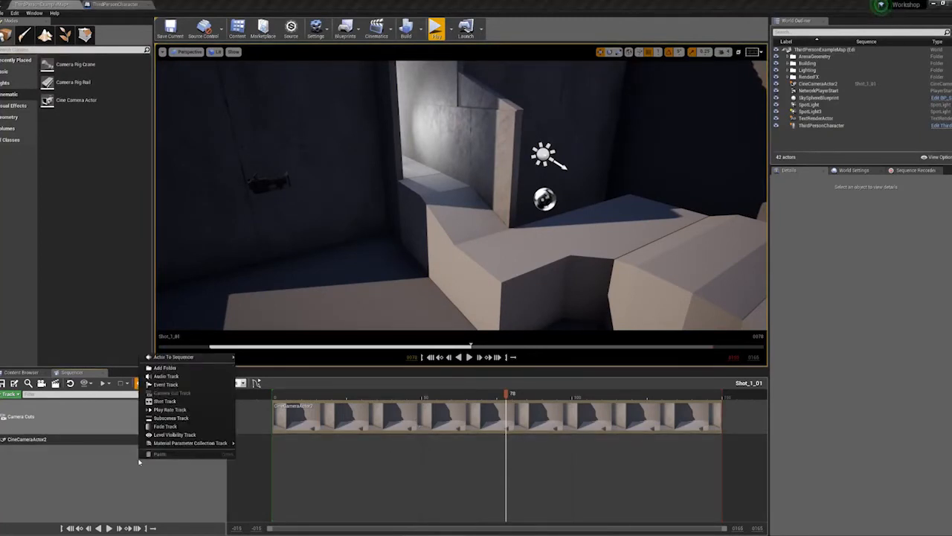
{"action": "left_click", "coordinate": [189, 403]}
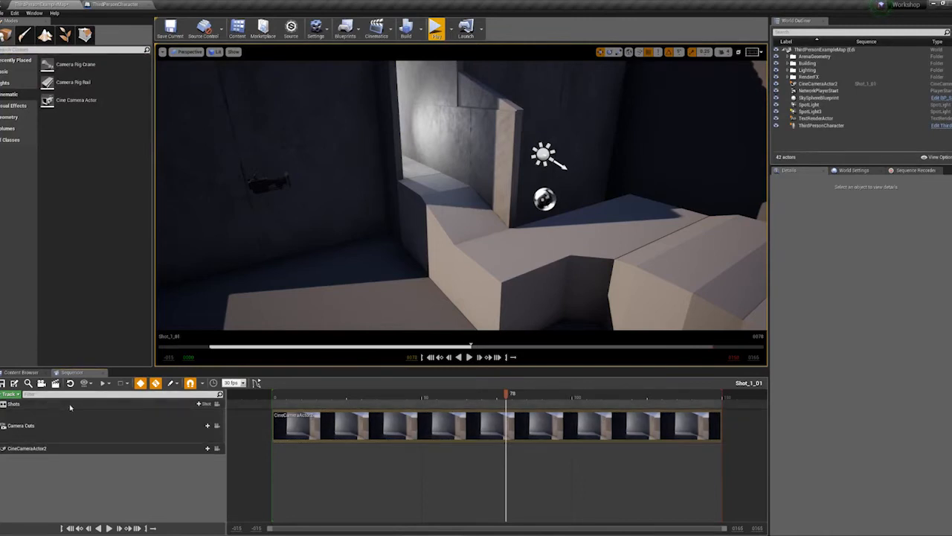
{"action": "left_click", "coordinate": [198, 404]}
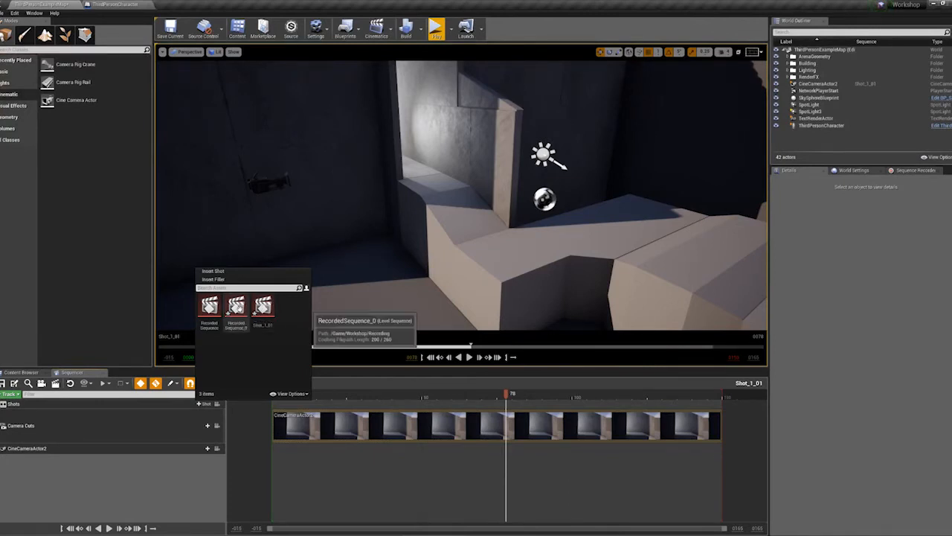
{"action": "left_click", "coordinate": [236, 307]}
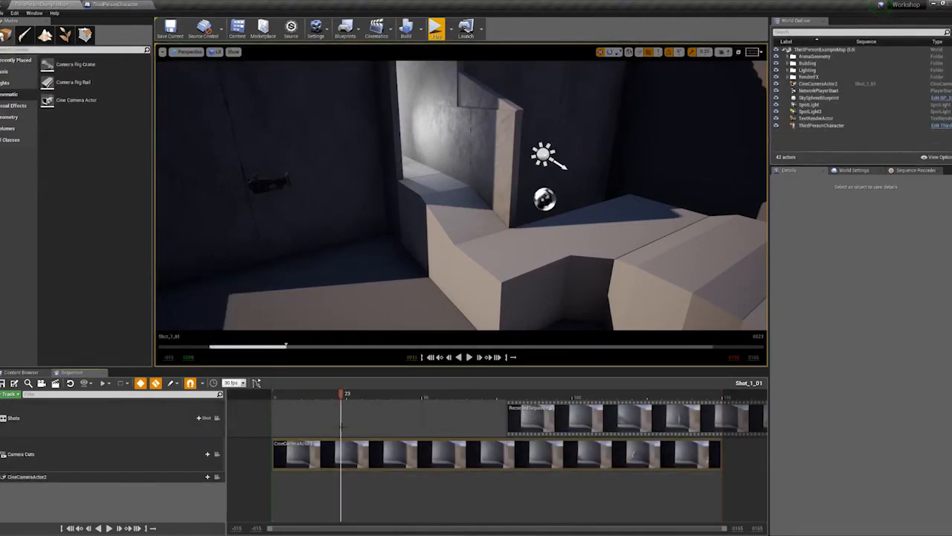
- Move the RecordedSequence_0 shot to start at frame 0 and scrub to frame 51 to check the character's run
{"action": "left_click_drag", "start_coordinate": [530, 414], "coordinate": [414, 392]}
{"action": "left_click", "coordinate": [322, 394]}
{"action": "right_click_drag", "start_coordinate": [423, 263], "coordinate": [416, 329]}
{"action": "key", "text": "g"}
{"action": "left_click_drag", "start_coordinate": [414, 393], "coordinate": [426, 413]}
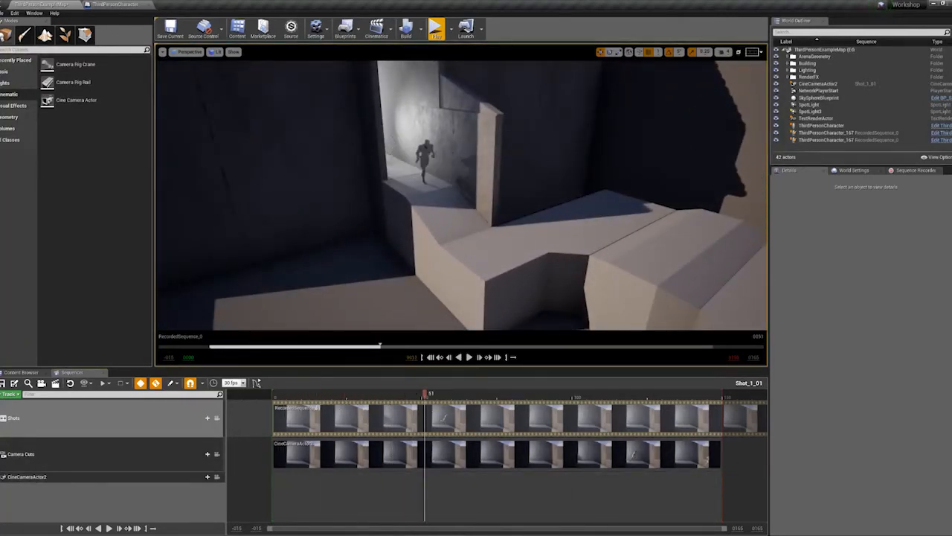
- Consult the storyboard image for the zoom shot and keyframe CineCameraActor2's current focal length of 24 at frame 51
{"action": "left_click", "coordinate": [482, 534]}
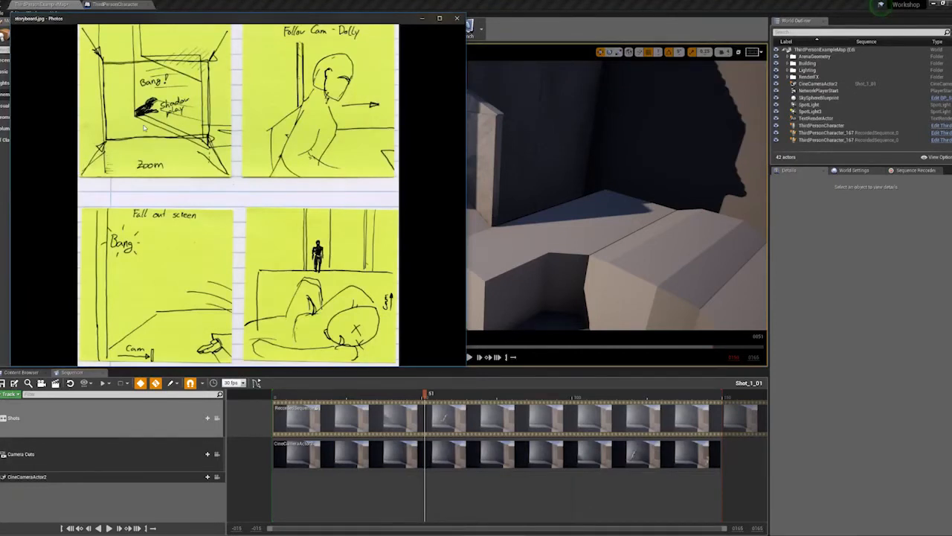
{"action": "left_click", "coordinate": [531, 4]}
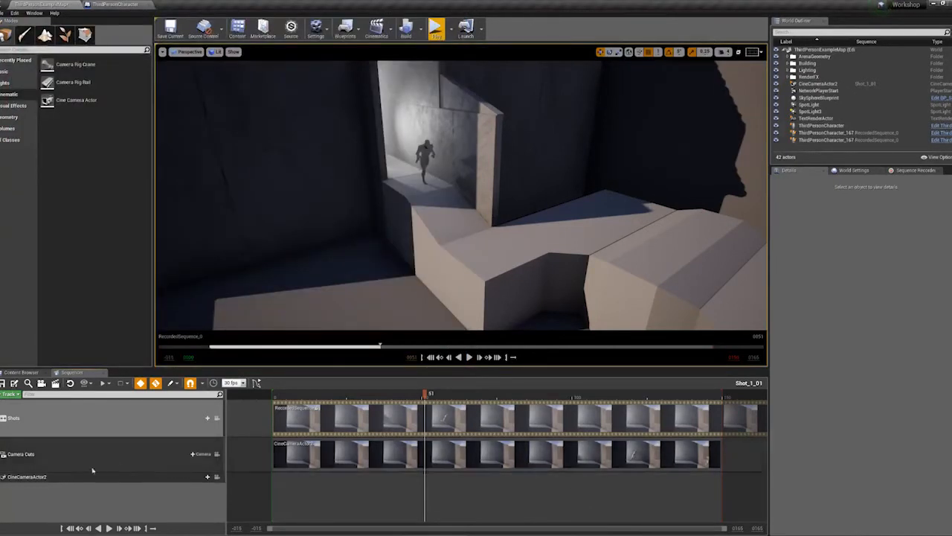
{"action": "left_click", "coordinate": [58, 477]}
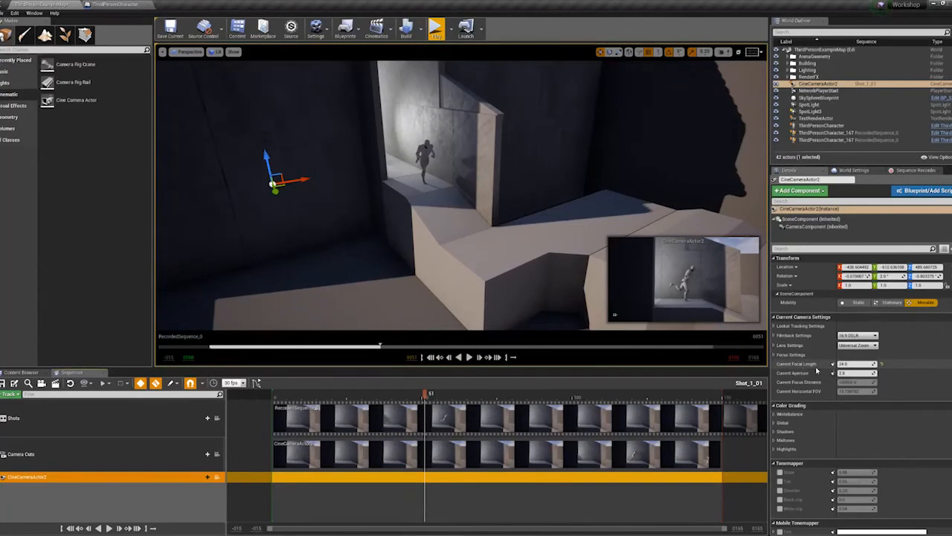
{"action": "left_click", "coordinate": [202, 477]}
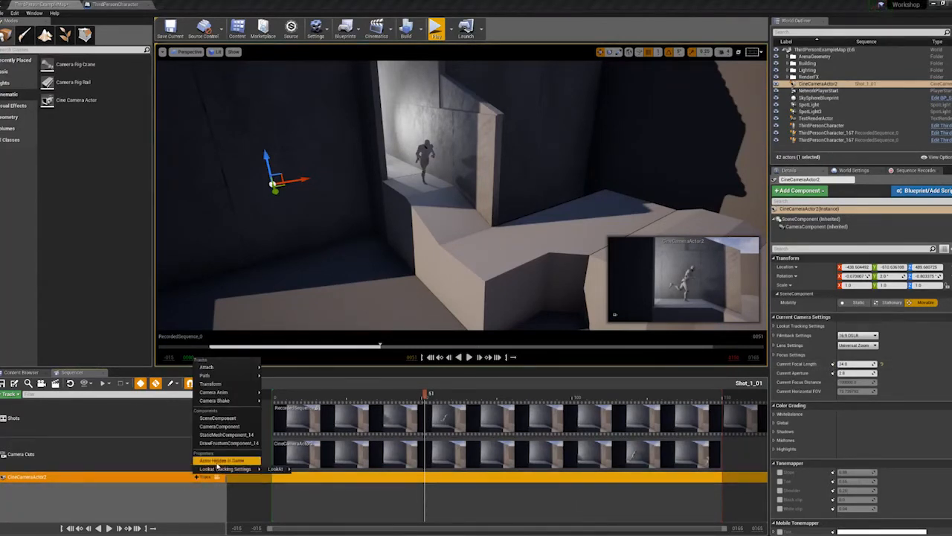
{"action": "left_click", "coordinate": [221, 400]}
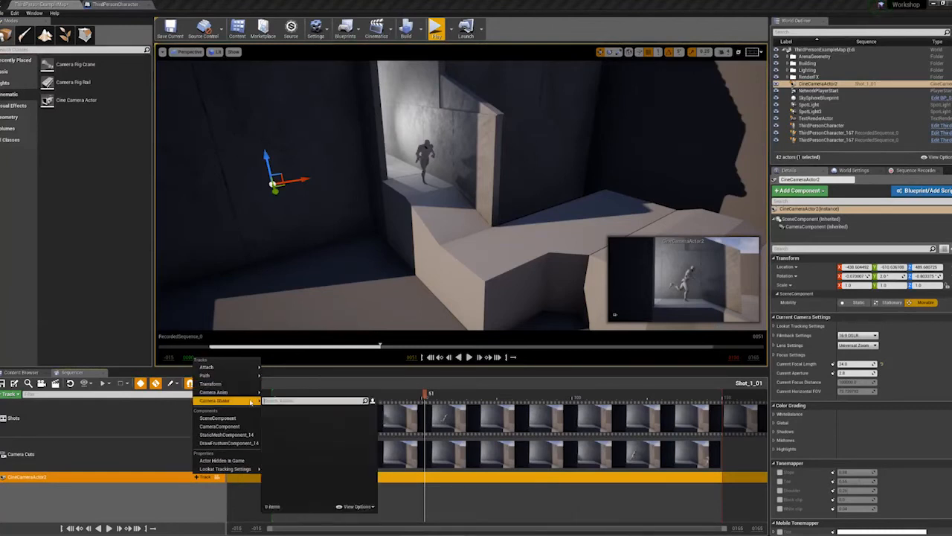
{"action": "left_click", "coordinate": [833, 368]}
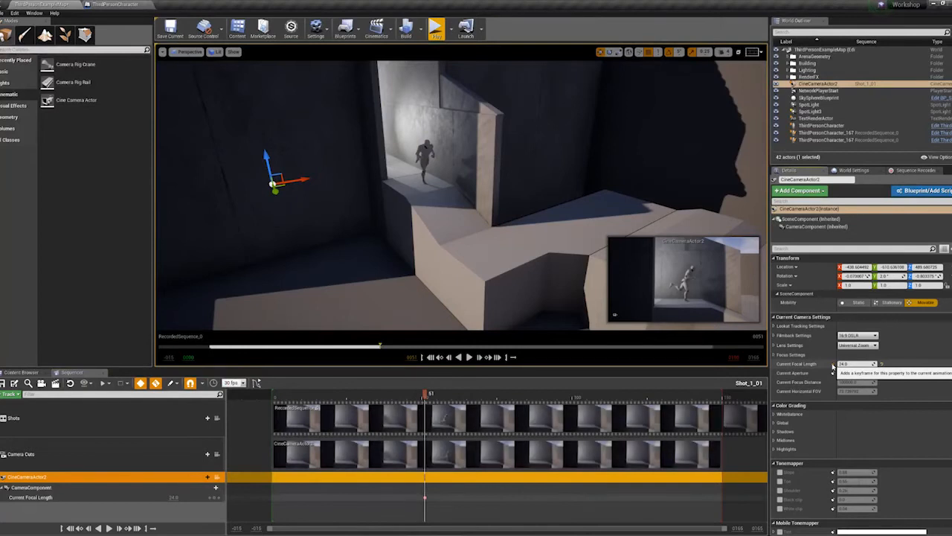
- Shift CineCameraActor2's focal length key to frame 9 and key a focal length of 30 at frame 52
{"action": "left_click", "coordinate": [833, 367]}
{"action": "left_click_drag", "start_coordinate": [425, 497], "coordinate": [299, 497]}
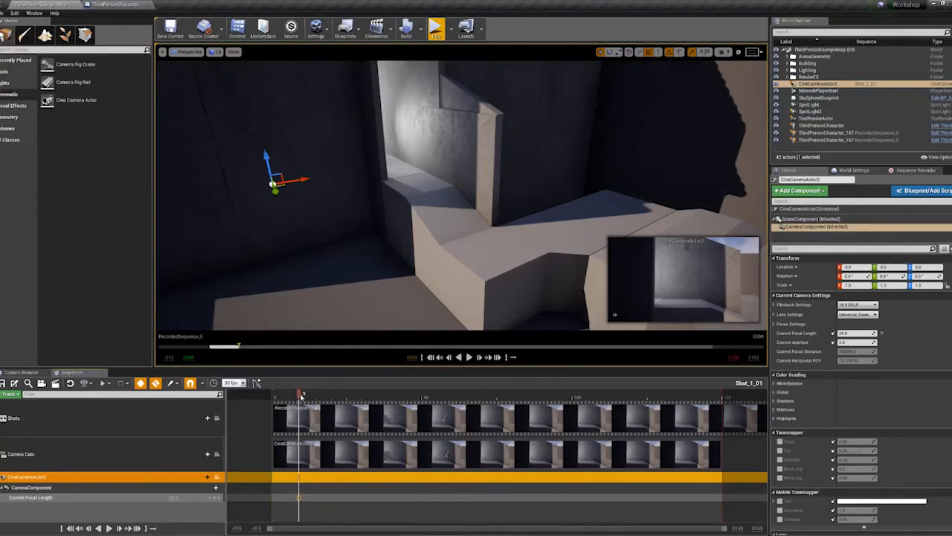
{"action": "left_click_drag", "start_coordinate": [300, 395], "coordinate": [427, 405]}
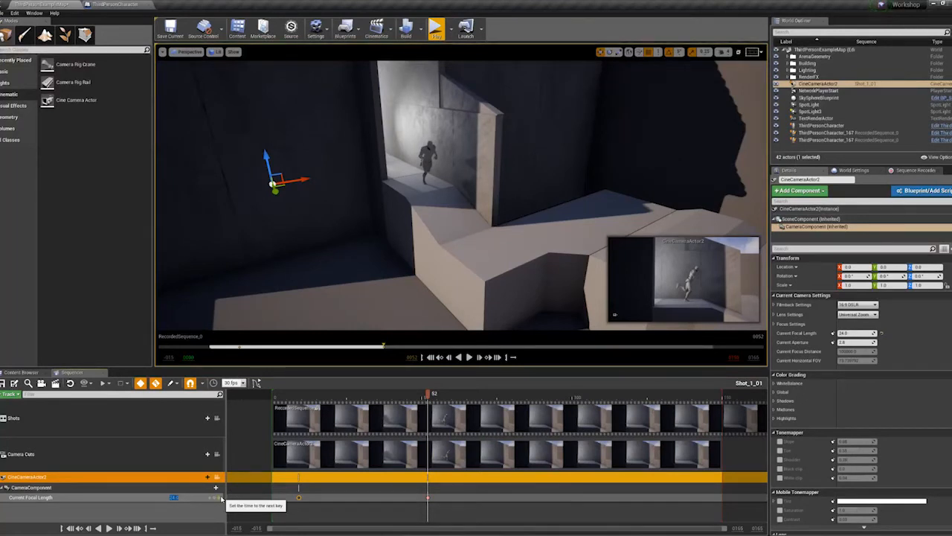
{"action": "left_click", "coordinate": [221, 499]}
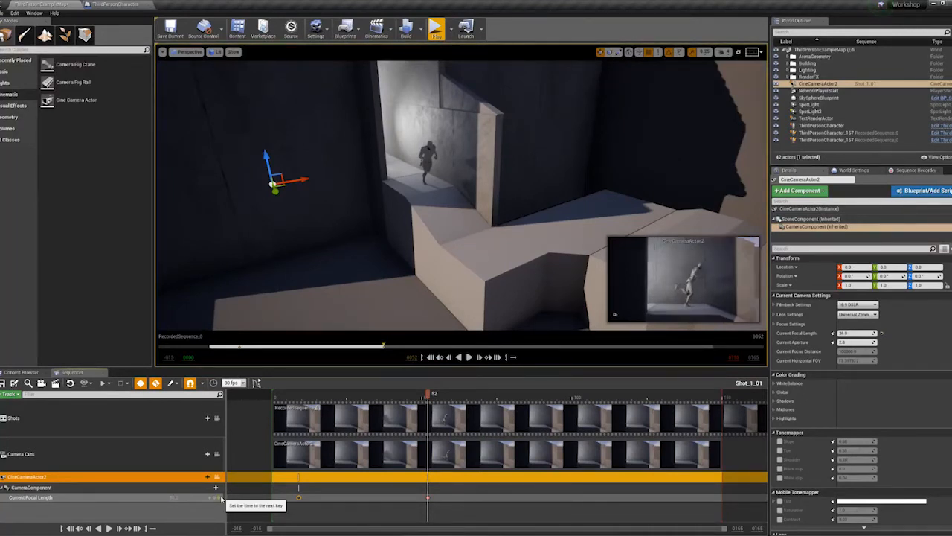
- Scrub and repeatedly play Shot_1_01 from the start to check the zoom's timing against the character's run
{"action": "left_click_drag", "start_coordinate": [422, 399], "coordinate": [419, 400]}
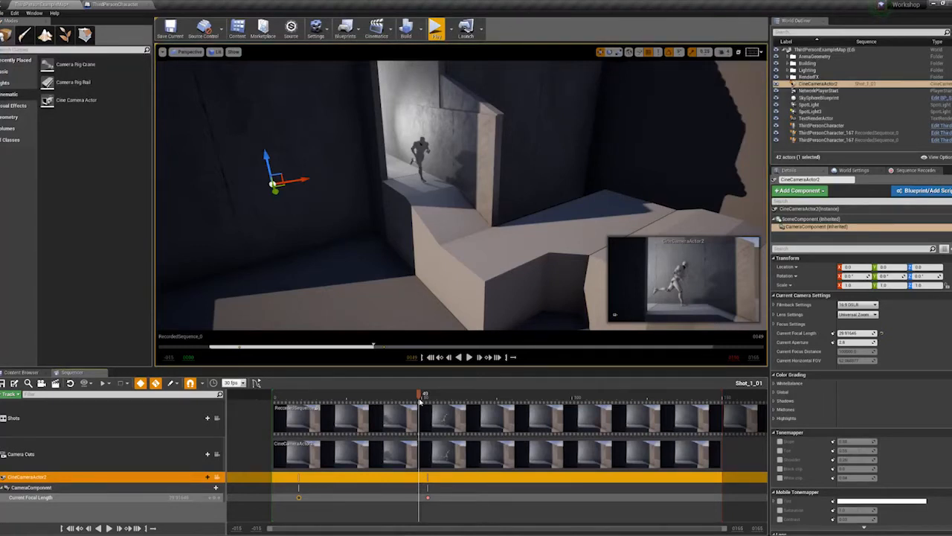
{"action": "key", "text": "Up"}
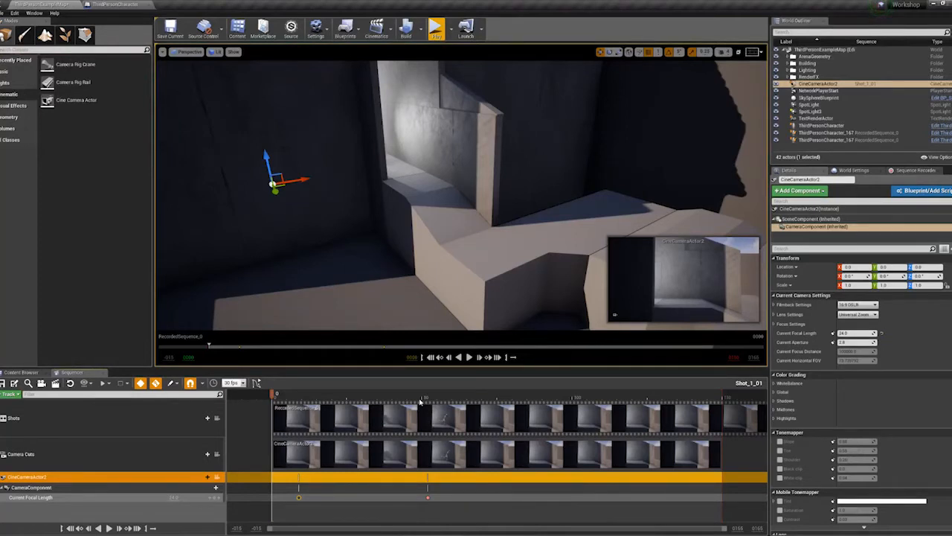
{"action": "key", "text": "space"}
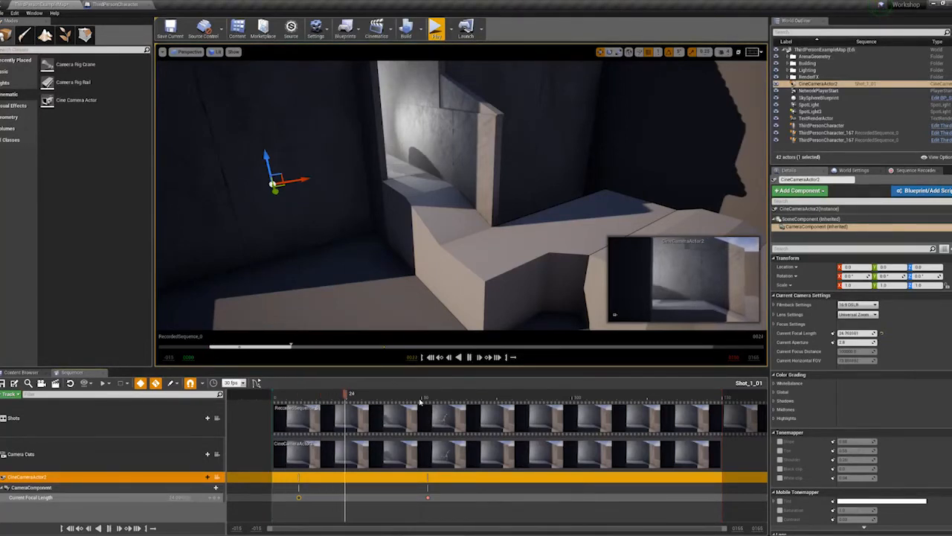
{"action": "key", "text": "Up"}
{"action": "key", "text": "space"}
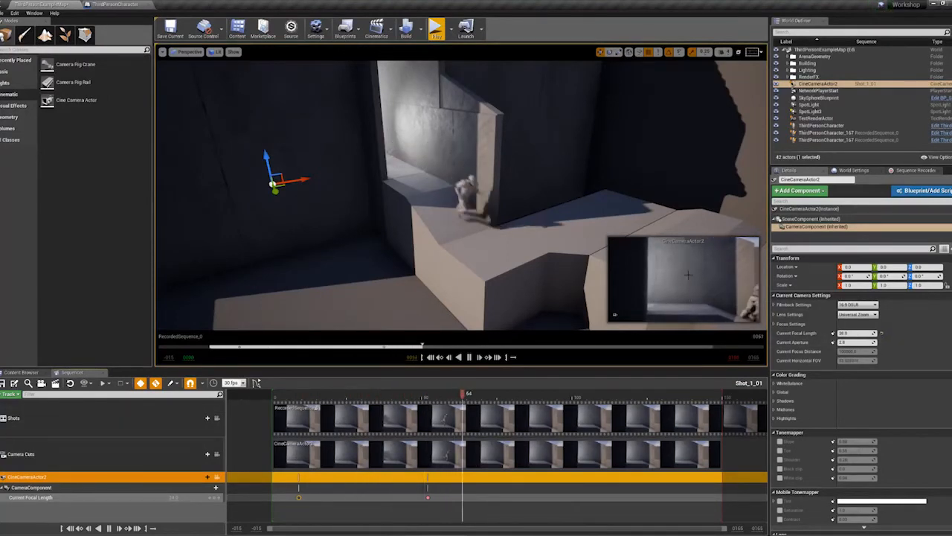
{"action": "key", "text": "Up"}
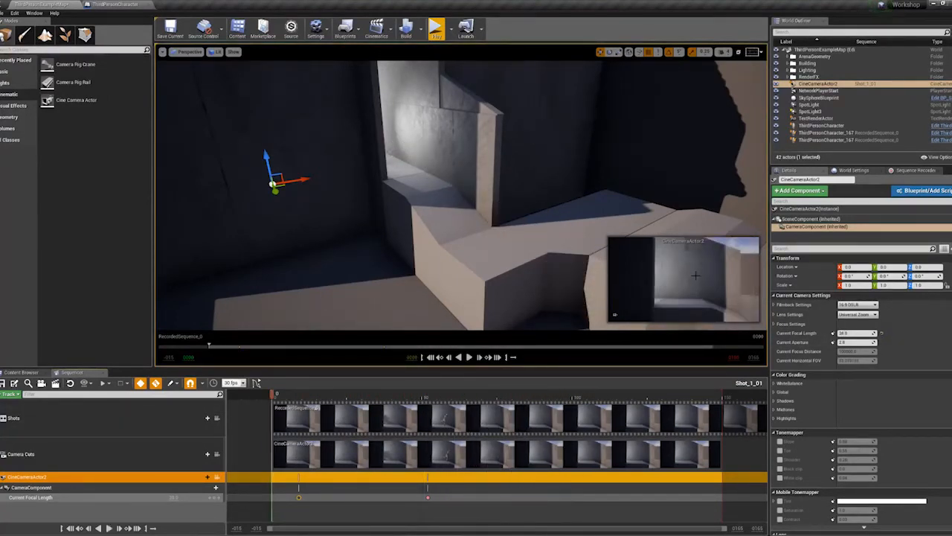
{"action": "key", "text": "space"}
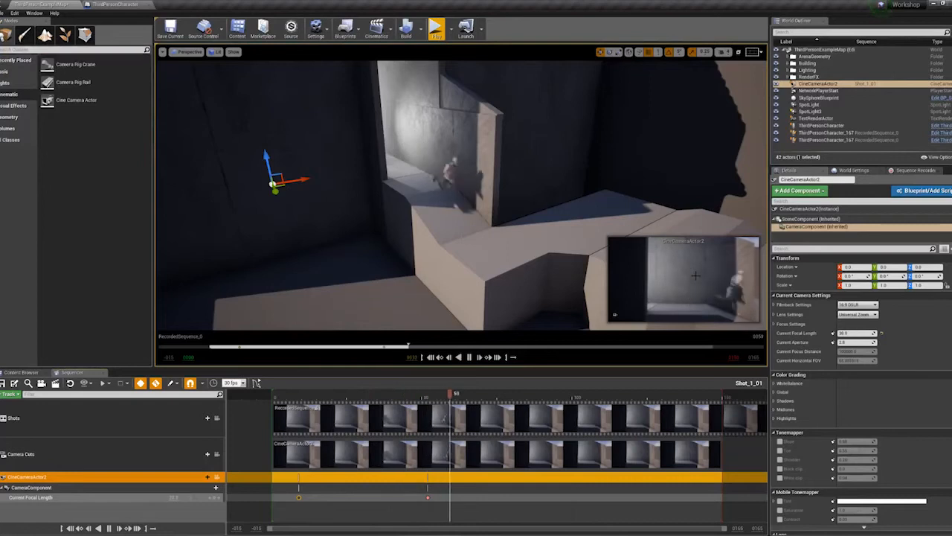
{"action": "key", "text": "Up"}
{"action": "key", "text": "space"}
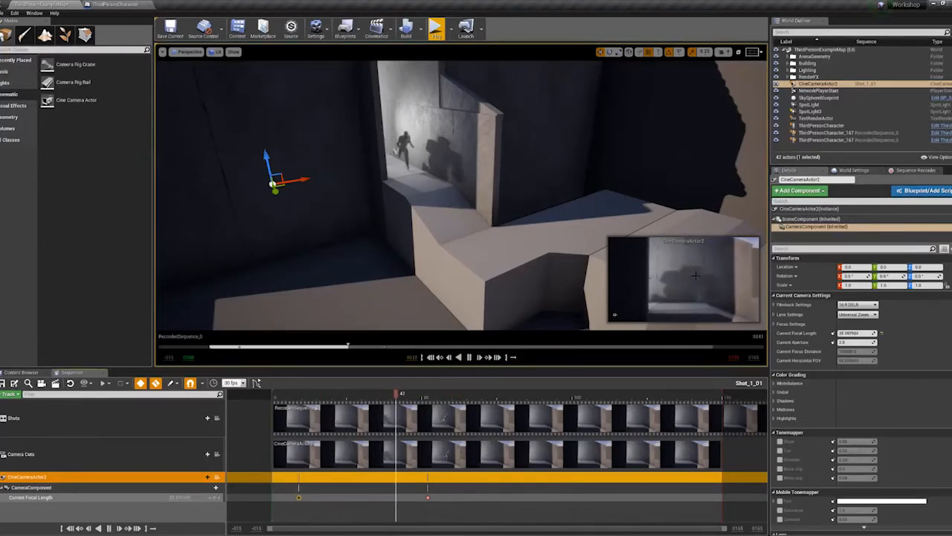
{"action": "key", "text": "Up"}
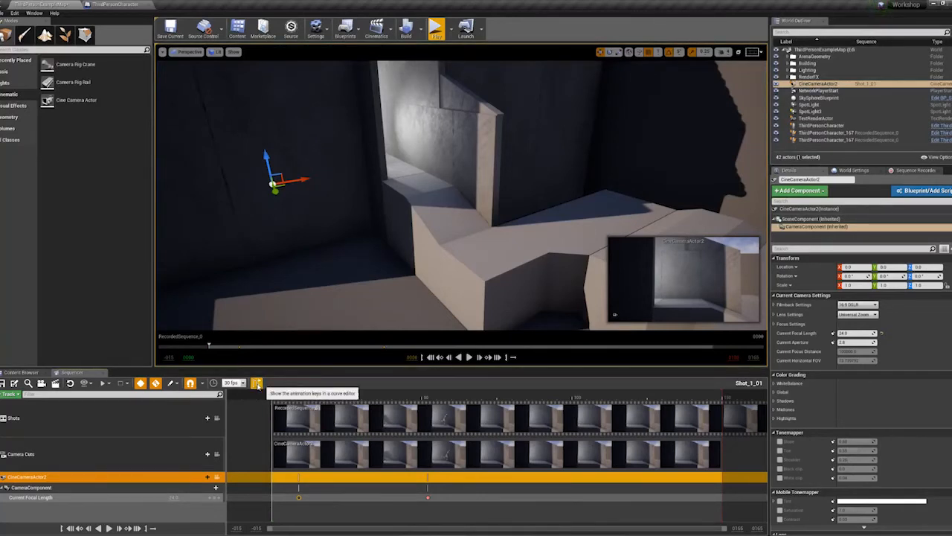
- Show the focal length curve in the curve editor, try a steeper tangent on the frame 52 key and play back the zoom
{"action": "left_click", "coordinate": [258, 383]}
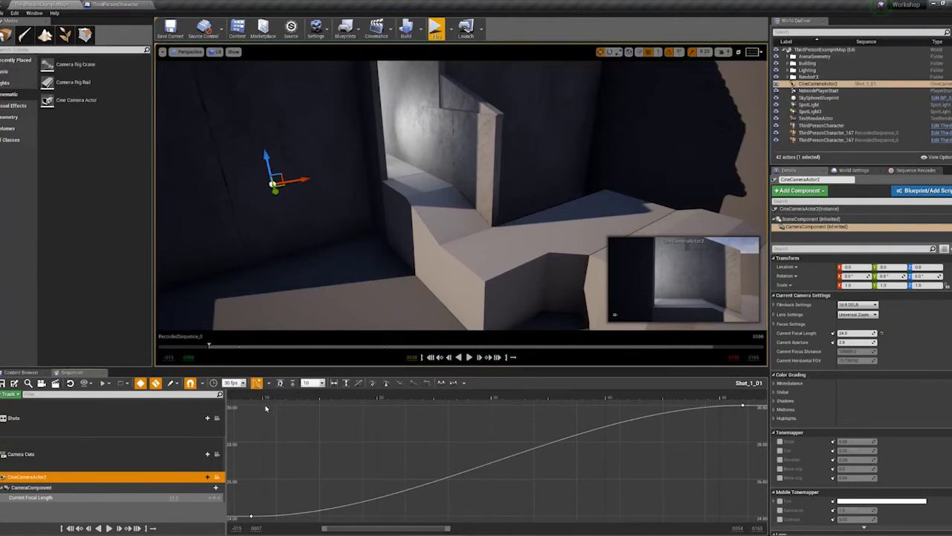
{"action": "mouse_move", "coordinate": [252, 516]}
{"action": "mouse_move", "coordinate": [746, 406]}
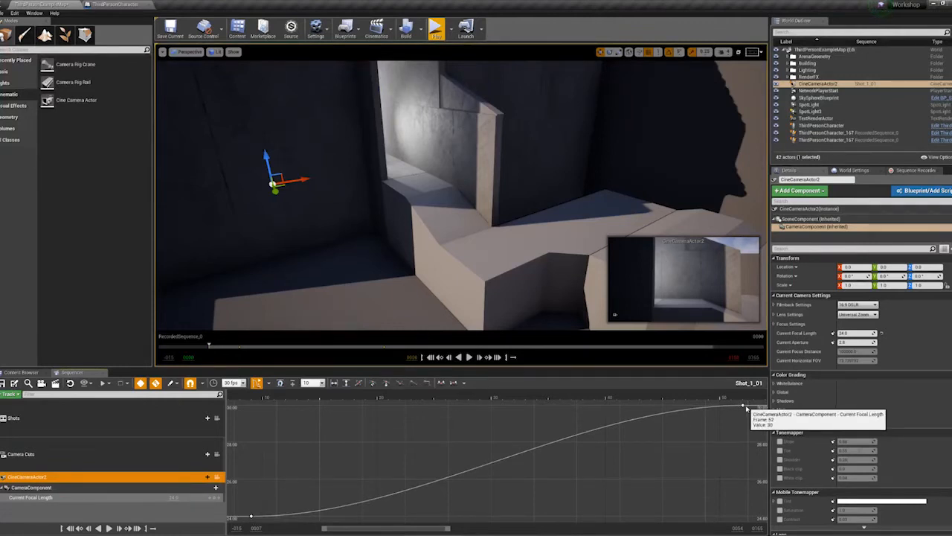
{"action": "left_click", "coordinate": [746, 406]}
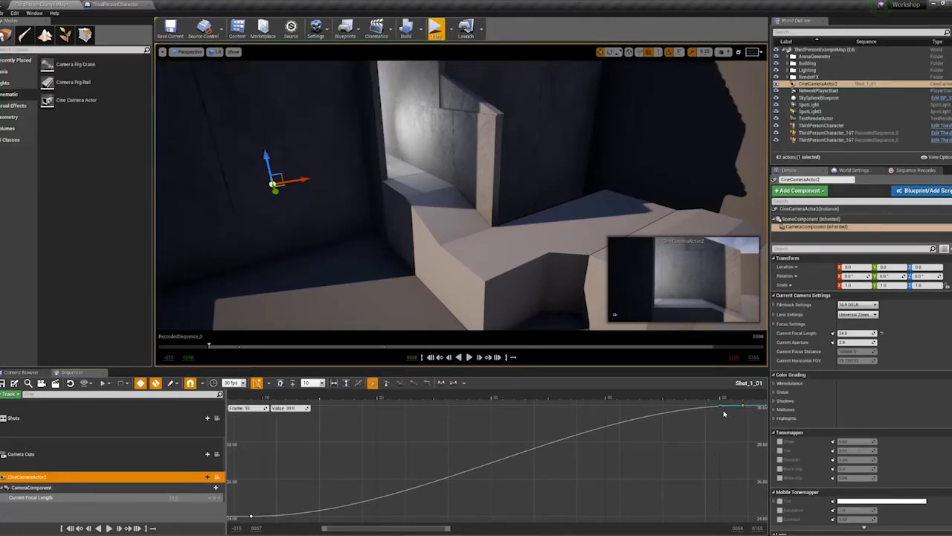
{"action": "left_click_drag", "start_coordinate": [721, 406], "coordinate": [722, 418]}
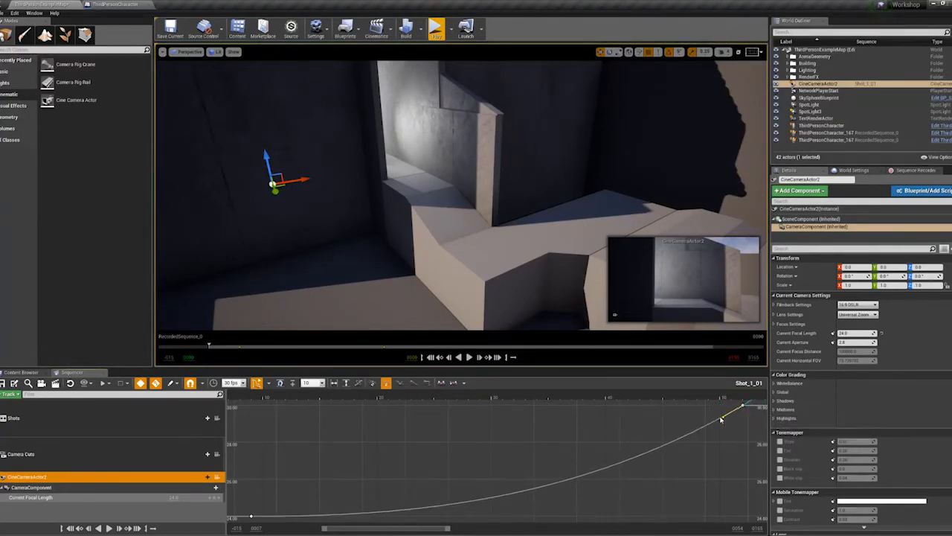
{"action": "left_click_drag", "start_coordinate": [349, 396], "coordinate": [278, 409]}
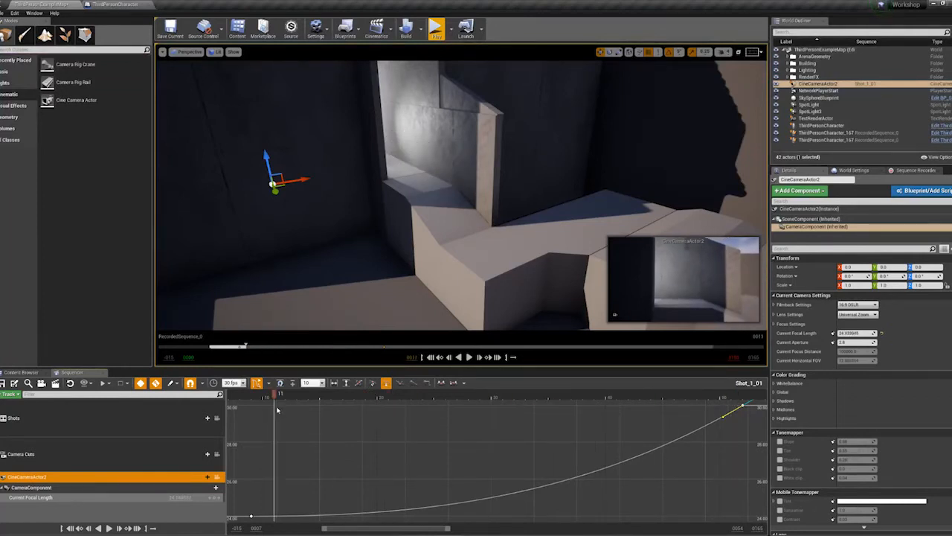
{"action": "key", "text": "Up"}
{"action": "key", "text": "space"}
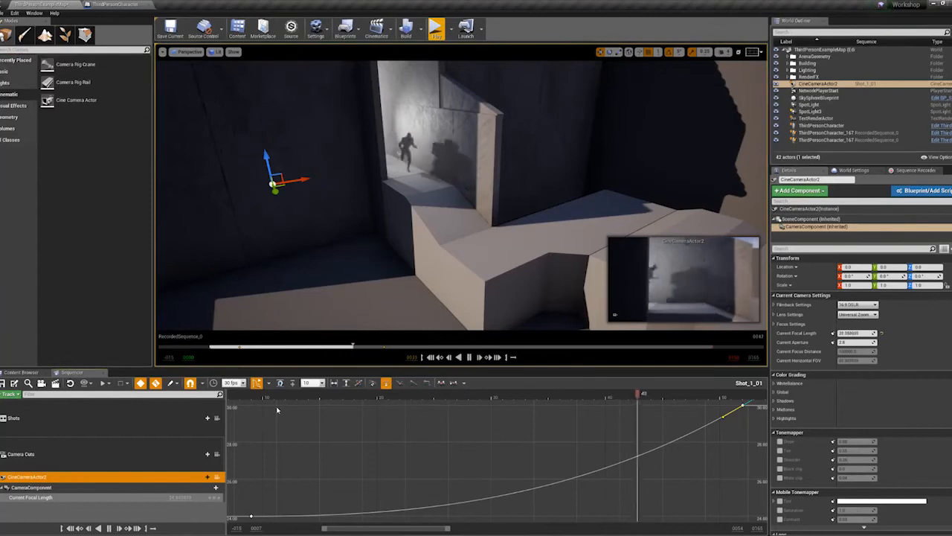
{"action": "key", "text": "space"}
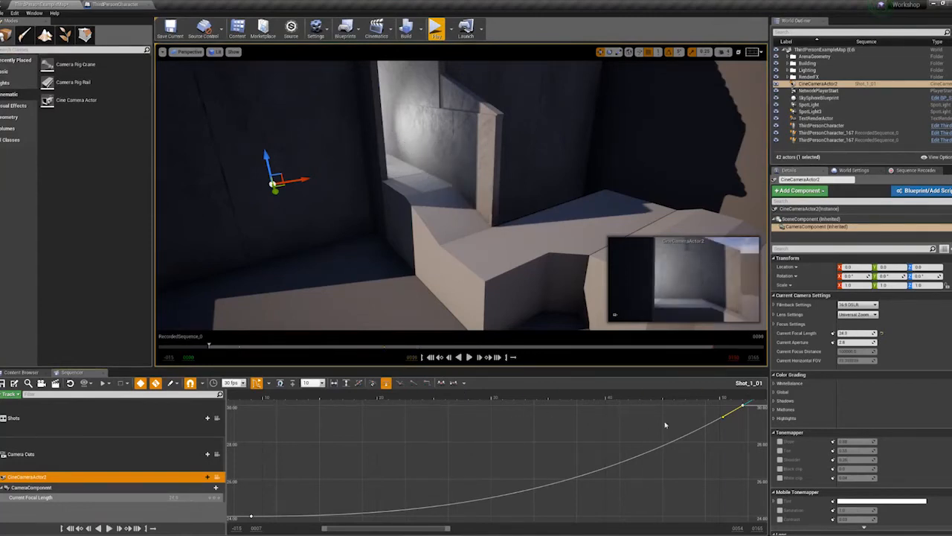
- Flatten the end key's tangent back to a smooth ease-out and close the curve editor
{"action": "mouse_move", "coordinate": [721, 420]}
{"action": "left_click_drag", "start_coordinate": [721, 420], "coordinate": [713, 408]}
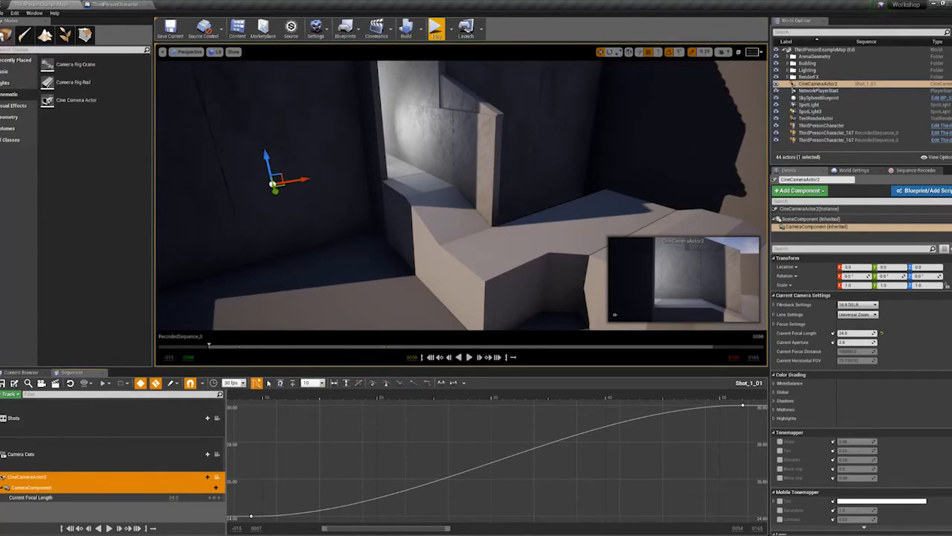
{"action": "left_click", "coordinate": [256, 383]}
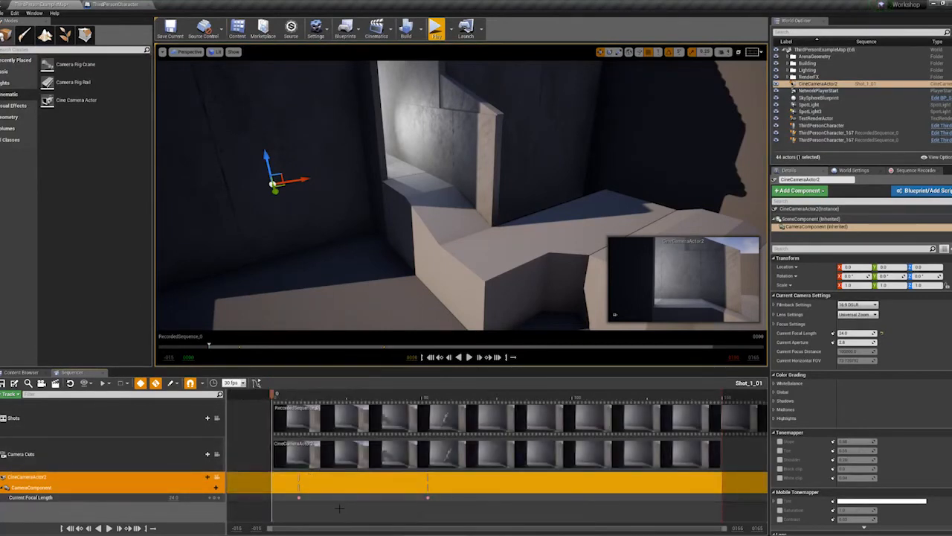
- Lock the viewport to the Camera Cuts track and play the shot through CineCameraActor2
{"action": "key", "text": "space"}
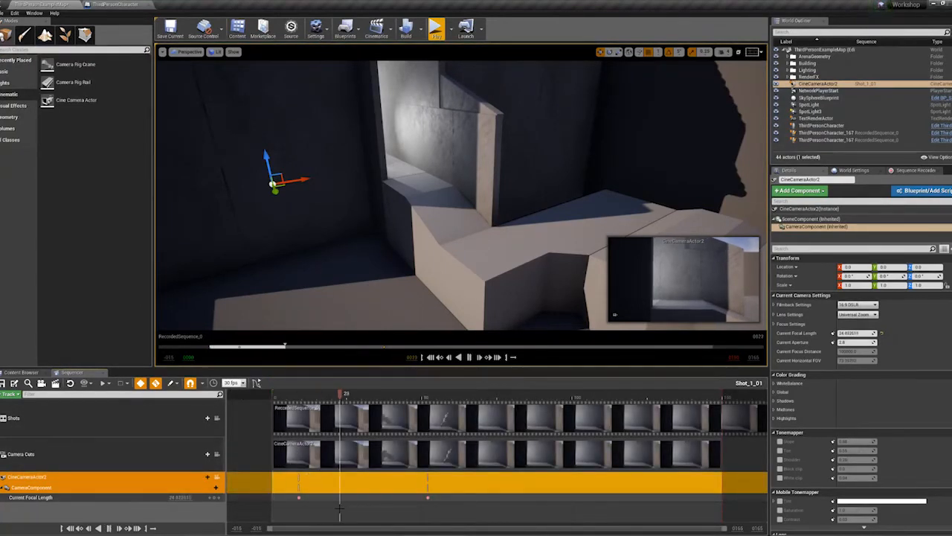
{"action": "key", "text": "Up"}
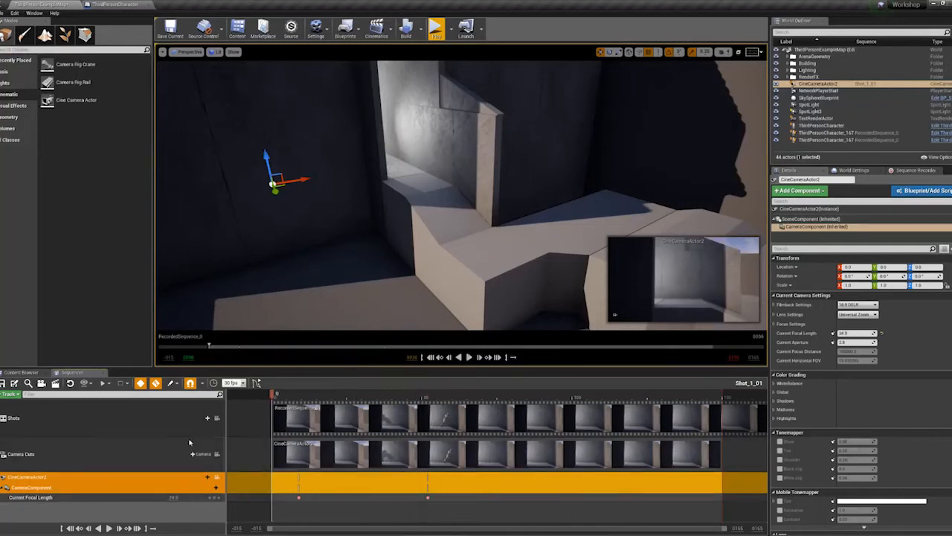
{"action": "left_click", "coordinate": [215, 454]}
{"action": "key", "text": "space"}
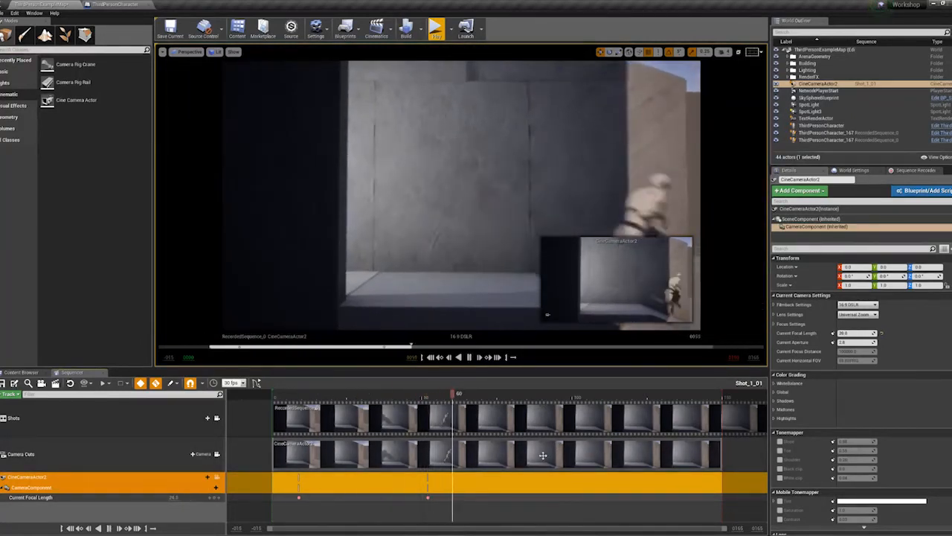
{"action": "key", "text": "Up"}
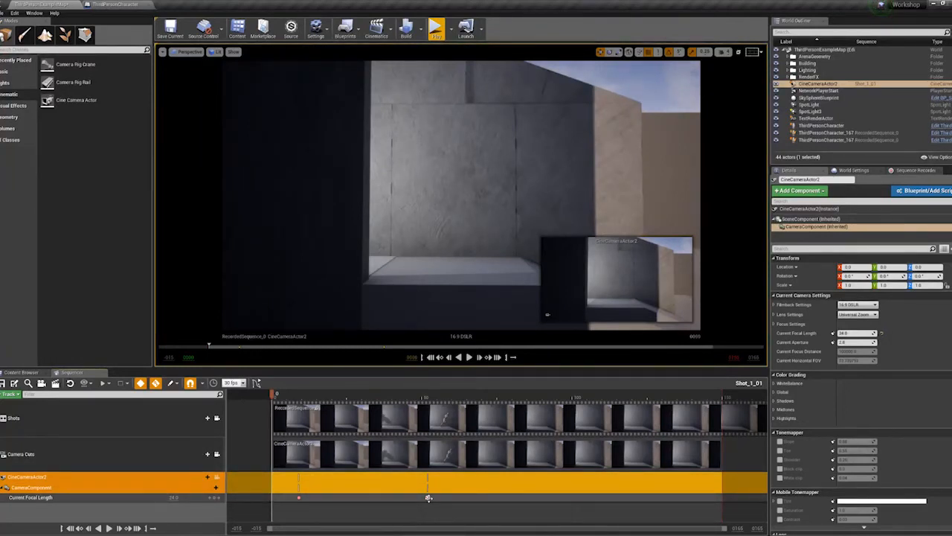
- Move the focal length keys to frames 3 and 59 to lengthen the zoom, and play the shot from the start
{"action": "left_click_drag", "start_coordinate": [297, 499], "coordinate": [280, 498]}
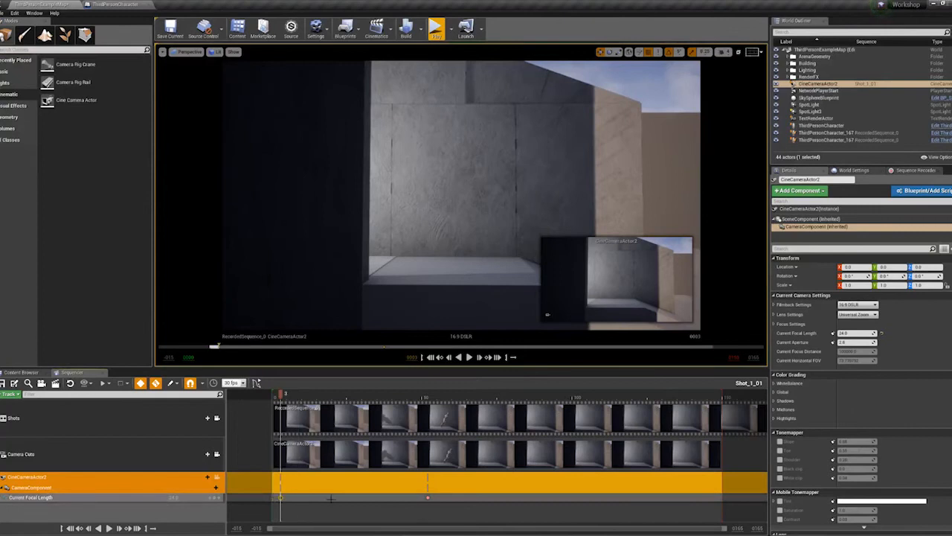
{"action": "left_click_drag", "start_coordinate": [429, 498], "coordinate": [449, 497]}
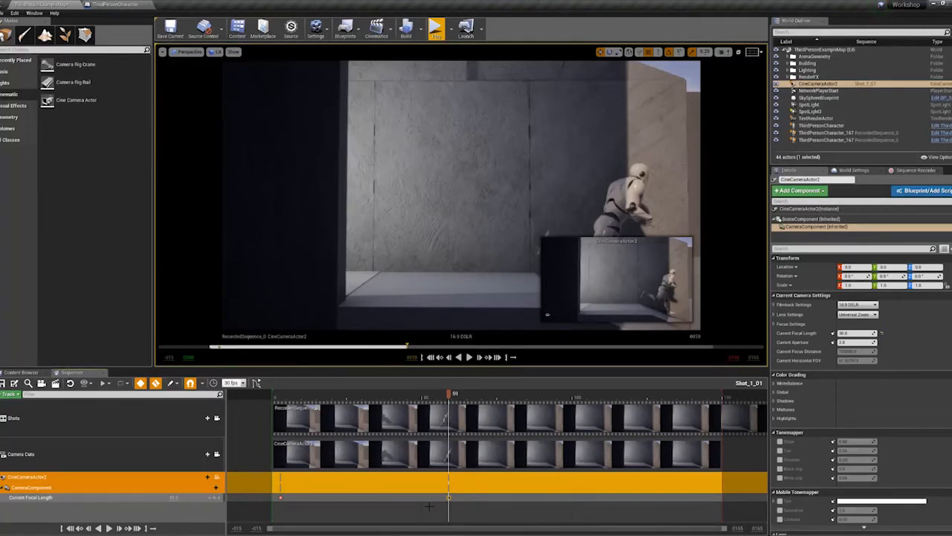
{"action": "key", "text": "Up"}
{"action": "key", "text": "space"}
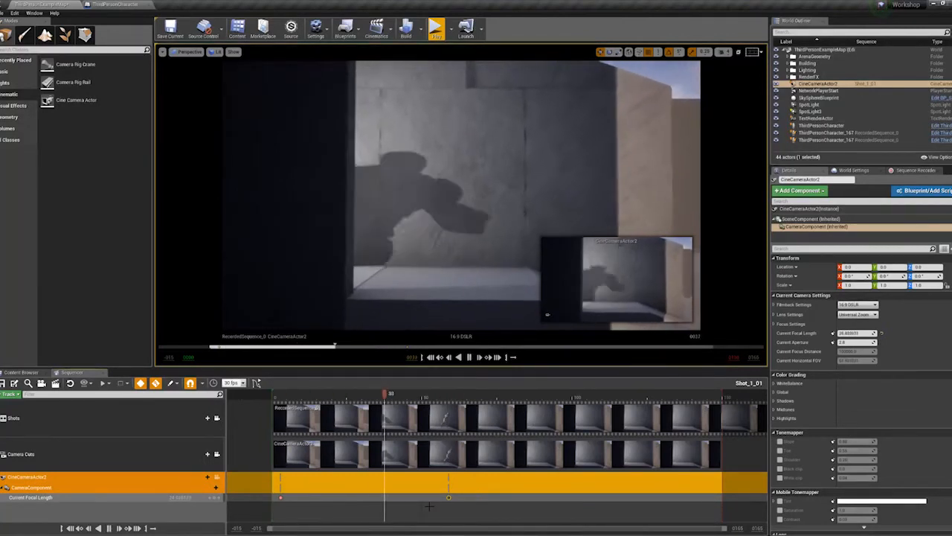
{"action": "key", "text": "Up"}
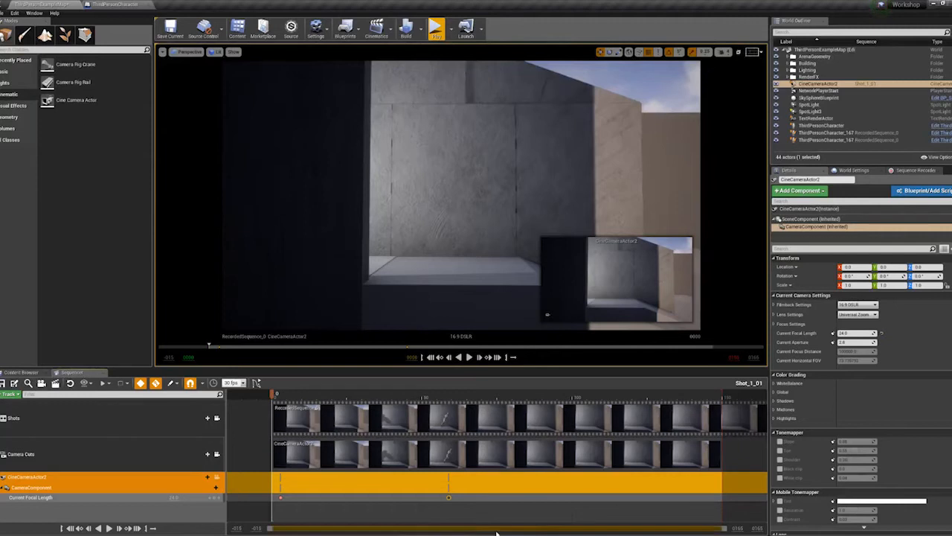
- Consult the storyboard image for the next shot and scrub Shot_1_01 to frame 41
{"action": "key", "text": "alt+Tab"}
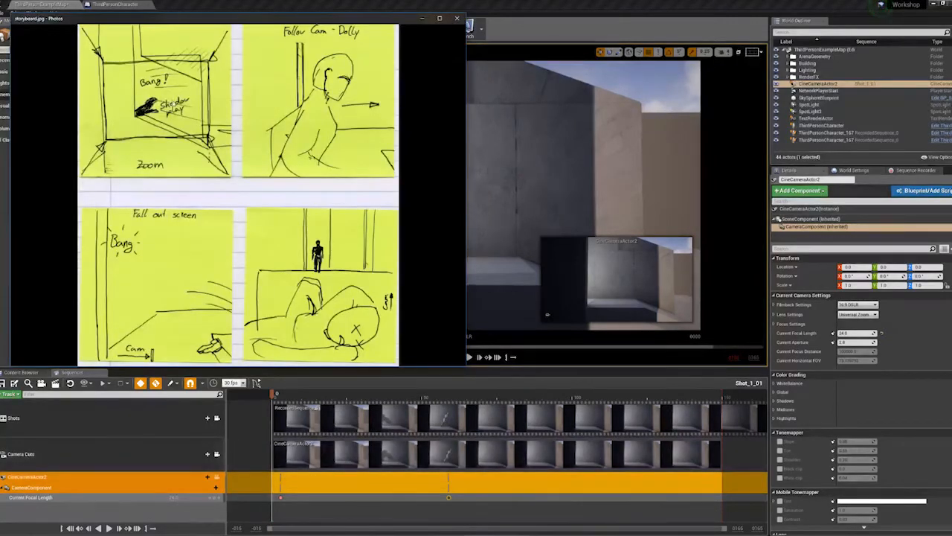
{"action": "key", "text": "alt+Tab"}
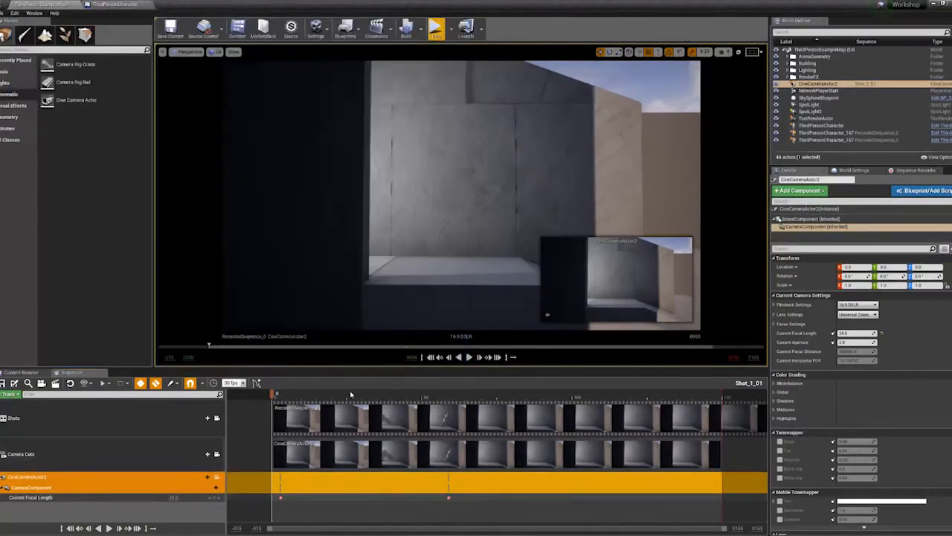
{"action": "left_click_drag", "start_coordinate": [341, 397], "coordinate": [395, 399]}
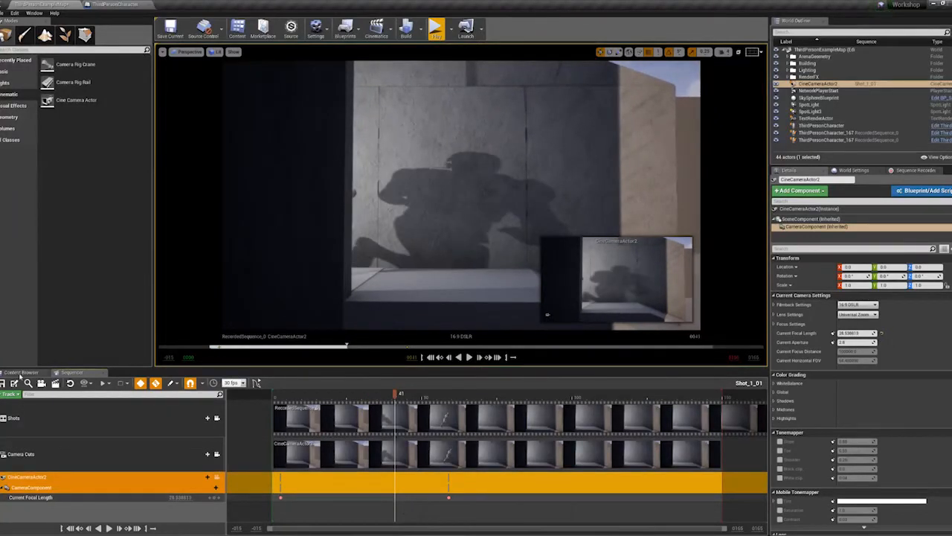
- Create a Level Sequence named Shot_2_01 in the Shots/Shot_2 folder and open it
{"action": "left_click", "coordinate": [18, 374]}
{"action": "left_click", "coordinate": [14, 421]}
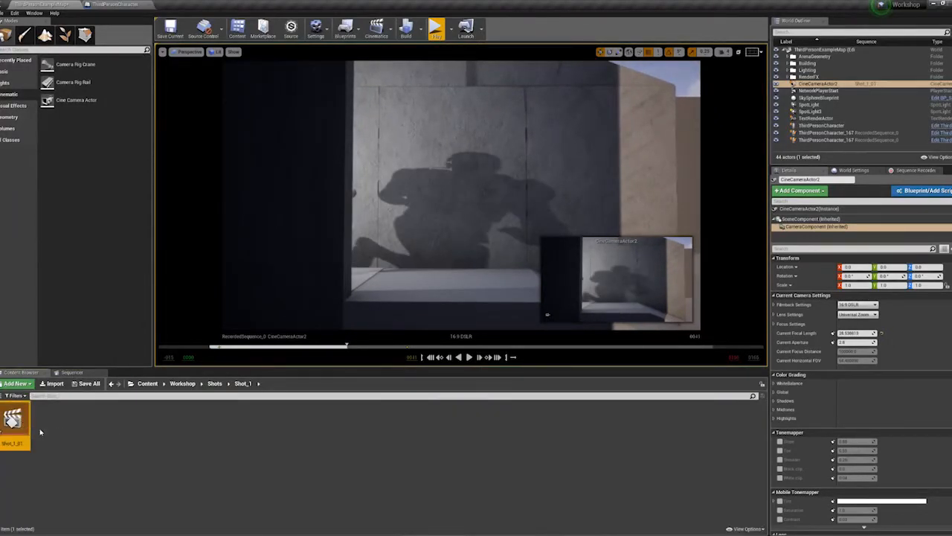
{"action": "left_click", "coordinate": [212, 384]}
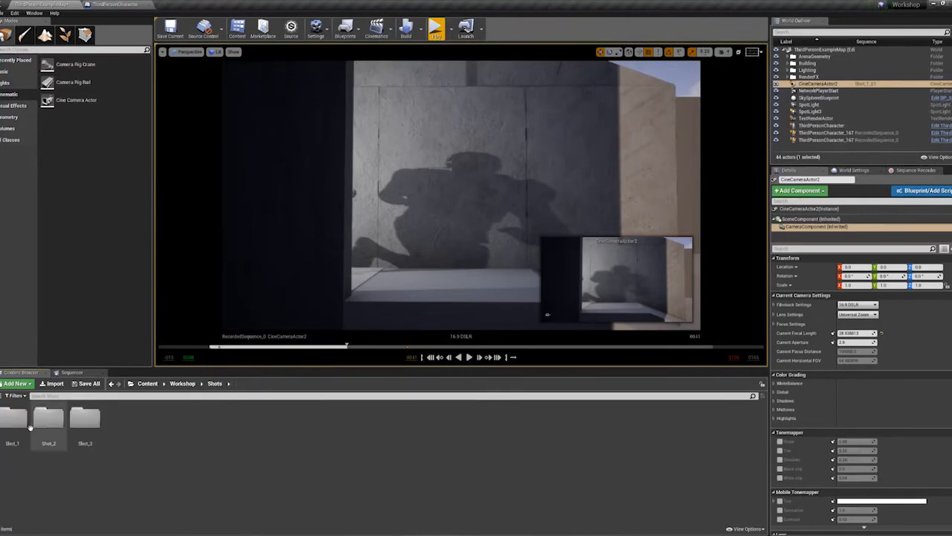
{"action": "double_click", "coordinate": [48, 422]}
{"action": "right_click", "coordinate": [83, 434]}
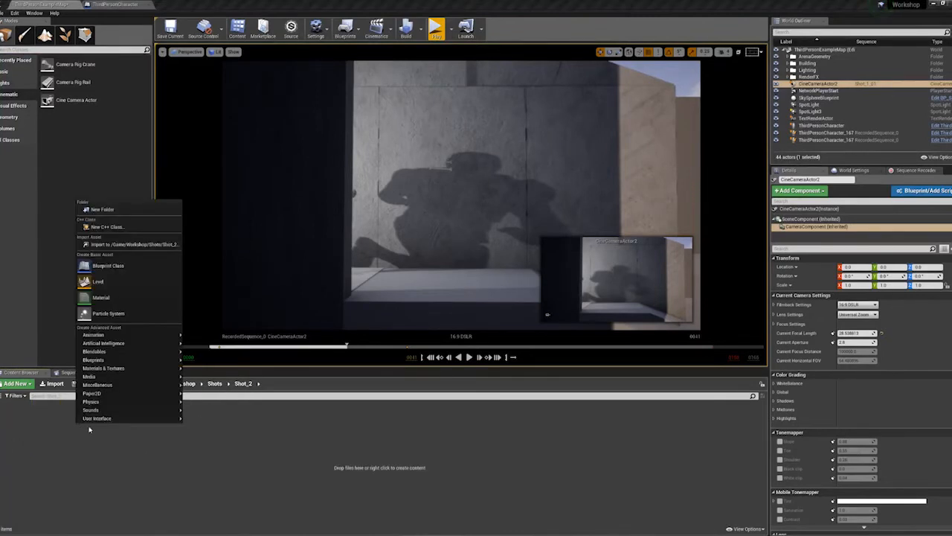
{"action": "mouse_move", "coordinate": [149, 343]}
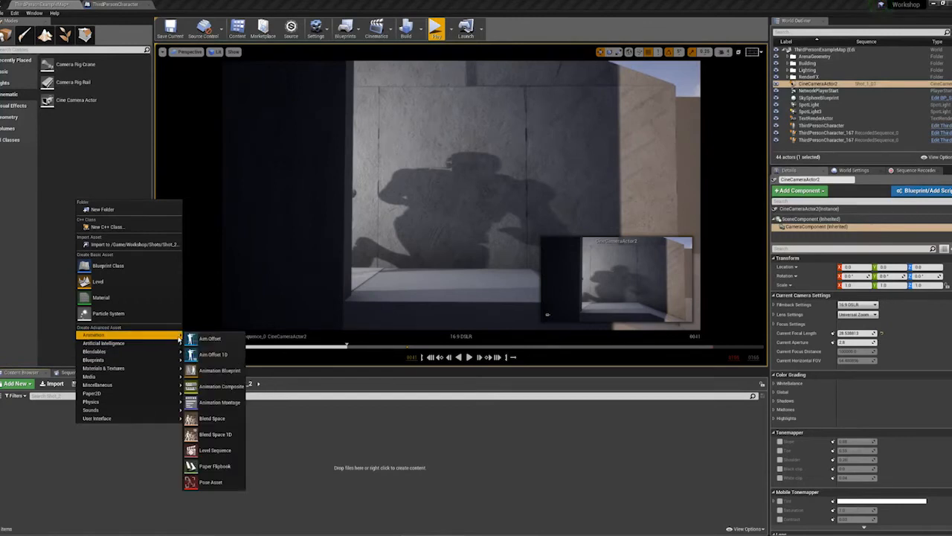
{"action": "left_click", "coordinate": [212, 450]}
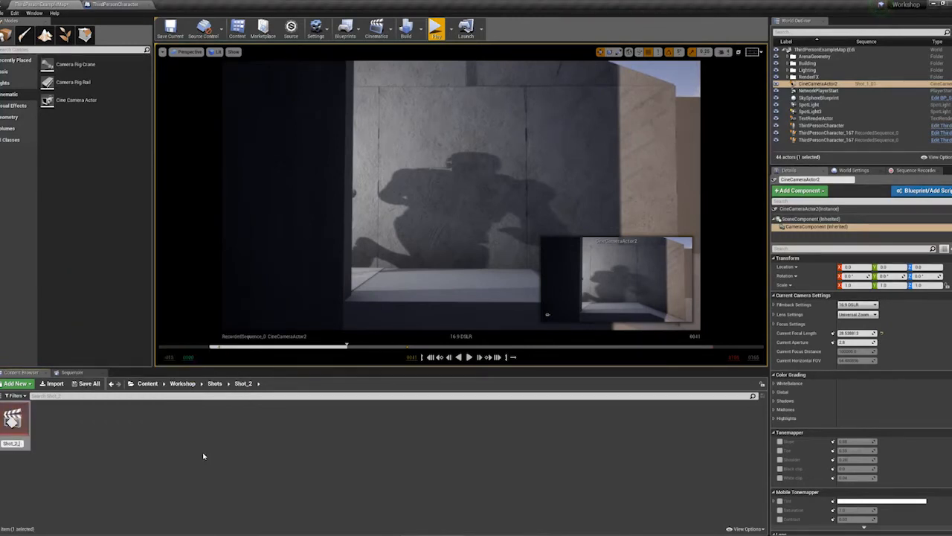
{"action": "type", "text": "Shot_2_01"}
{"action": "key", "text": "Return"}
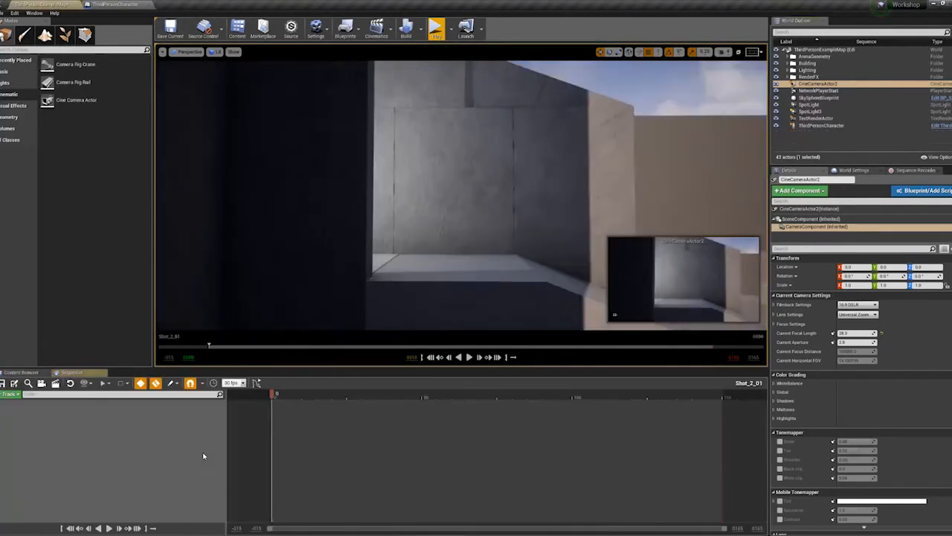
- Check the contents of the Shot_1 and Shot_2 folders and return to the Shot_2_01 sequence
{"action": "left_click", "coordinate": [21, 372]}
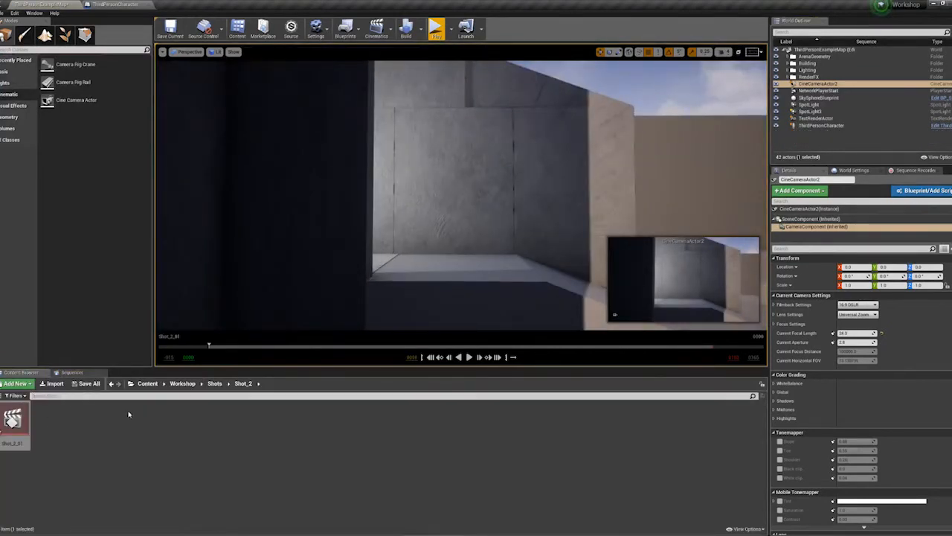
{"action": "left_click", "coordinate": [214, 383]}
{"action": "double_click", "coordinate": [48, 418]}
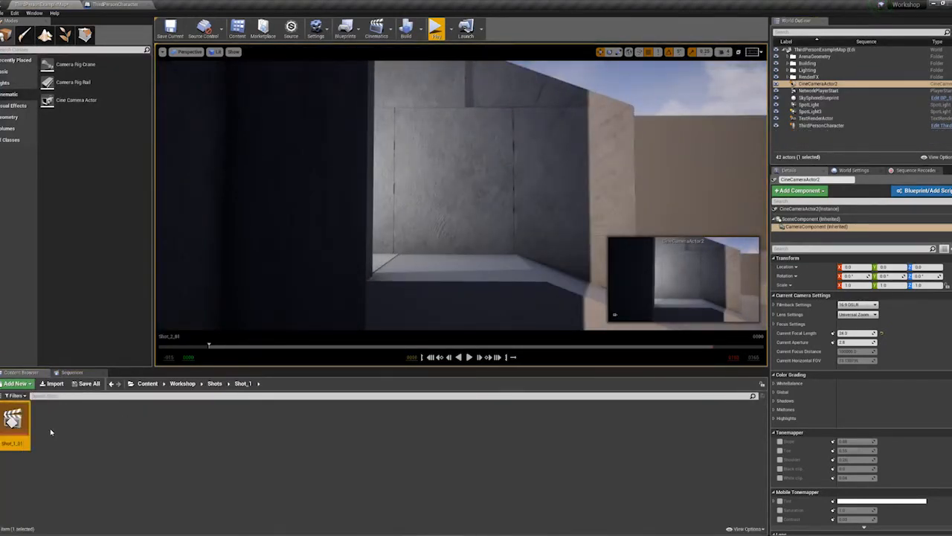
{"action": "left_click", "coordinate": [215, 383]}
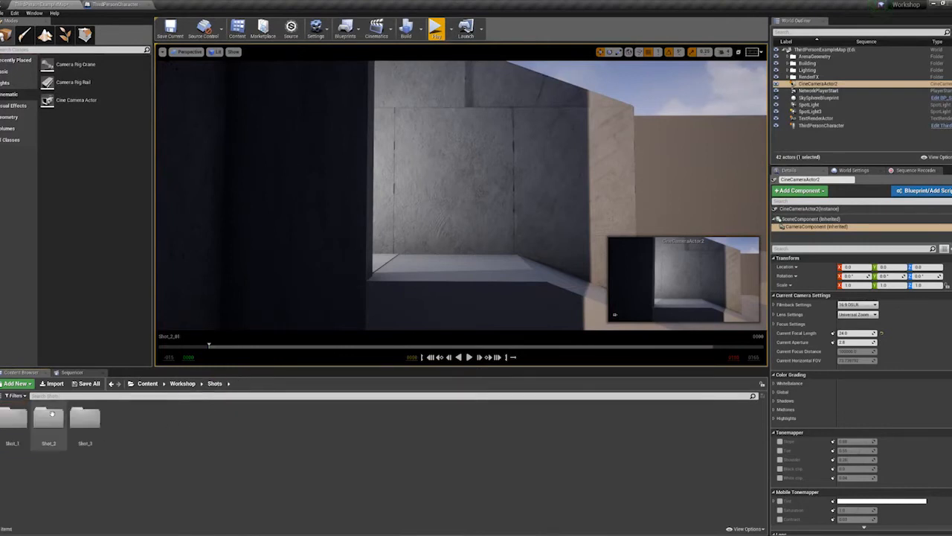
{"action": "double_click", "coordinate": [46, 418]}
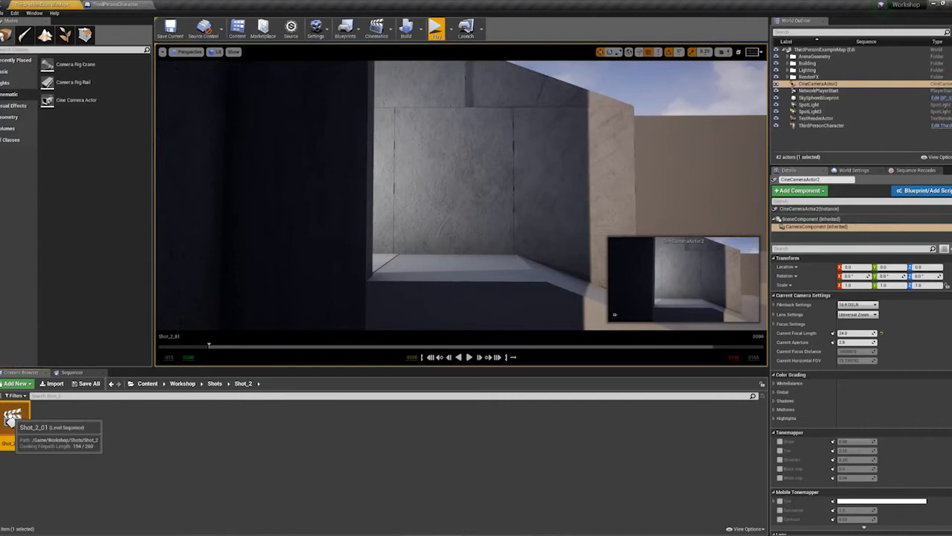
{"action": "left_click", "coordinate": [72, 372]}
- Add a Camera Cuts track to Shot_2_01 and bind it to a new Cine Camera Actor placed in the level
{"action": "right_click", "coordinate": [54, 427]}
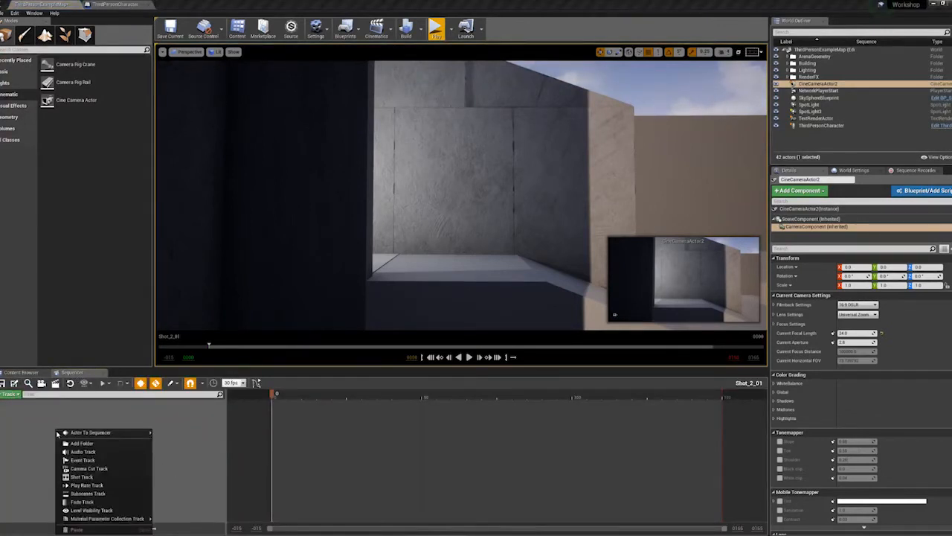
{"action": "left_click", "coordinate": [95, 467]}
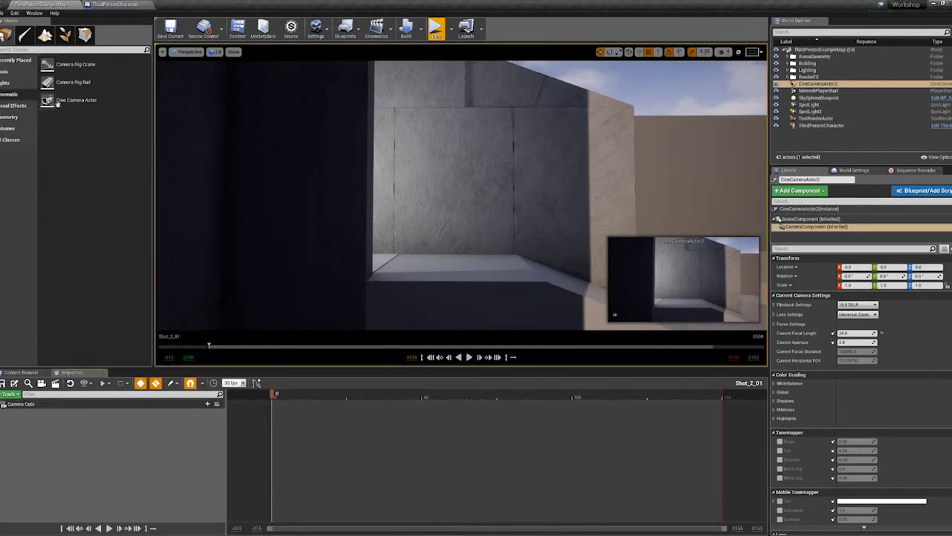
{"action": "left_click_drag", "start_coordinate": [58, 104], "coordinate": [523, 274]}
{"action": "right_click_drag", "start_coordinate": [523, 274], "coordinate": [572, 251]}
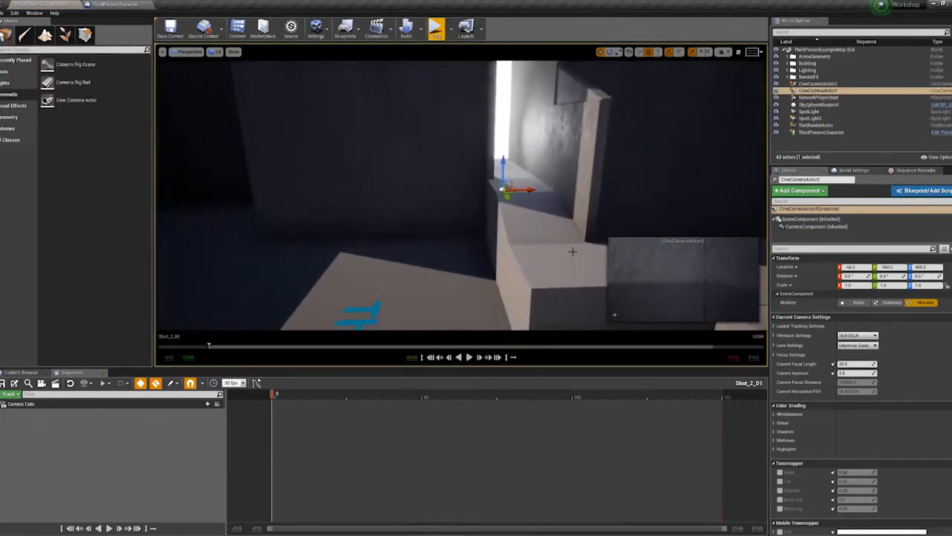
{"action": "left_click", "coordinate": [206, 404]}
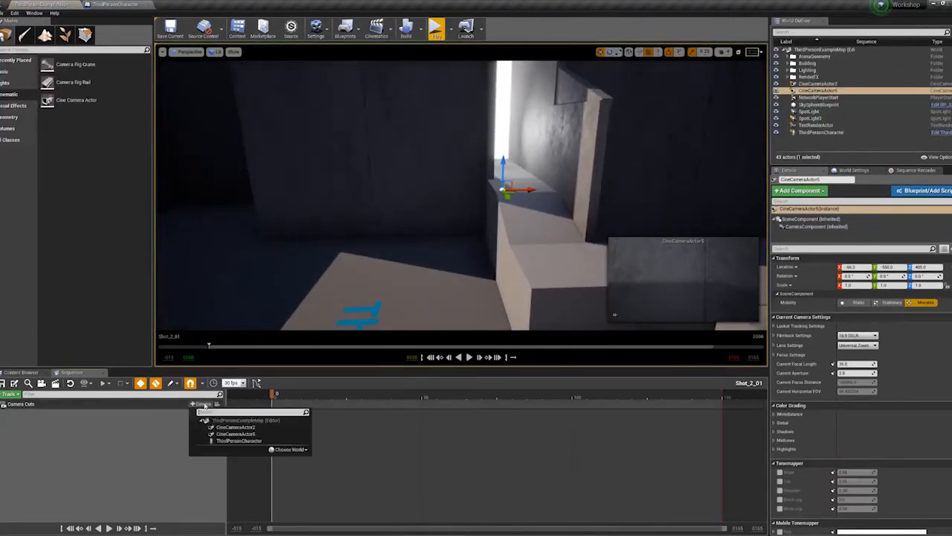
{"action": "left_click", "coordinate": [233, 434]}
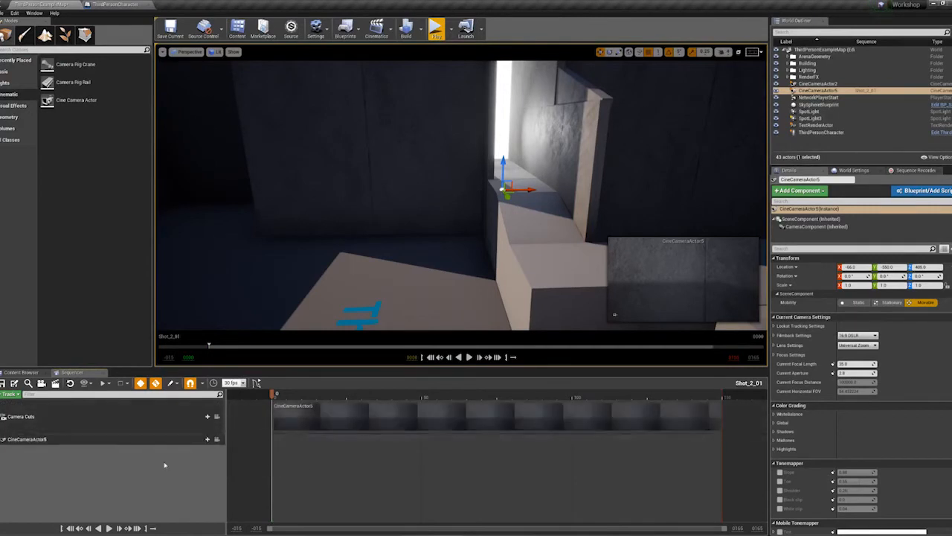
- Move CineCameraActor5 beside the block wall to X -254, Y -340, and consult the storyboard's Follow Cam - Dolly frame
{"action": "right_click_drag", "start_coordinate": [417, 216], "coordinate": [466, 213]}
{"action": "key", "text": "g"}
{"action": "left_click_drag", "start_coordinate": [456, 188], "coordinate": [374, 249]}
{"action": "right_click_drag", "start_coordinate": [375, 248], "coordinate": [433, 278]}
{"action": "left_click", "coordinate": [312, 534]}
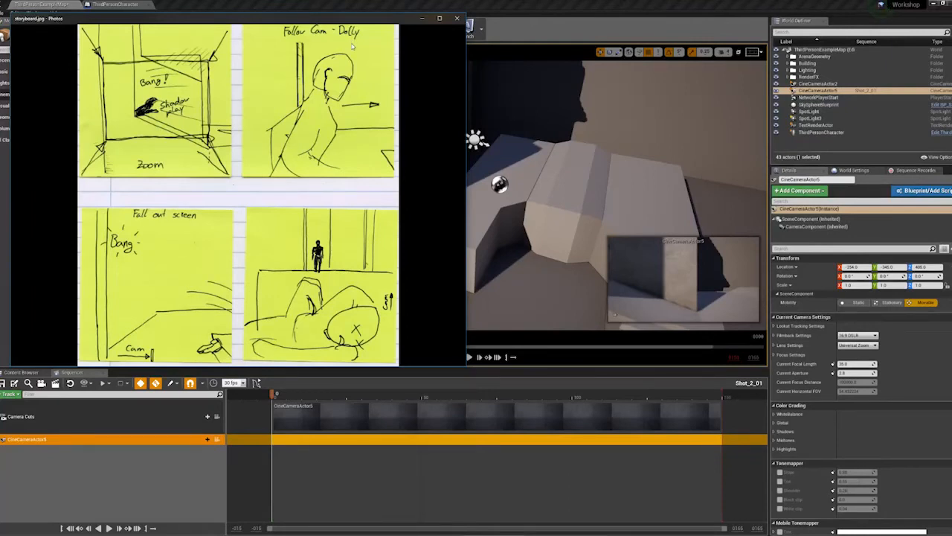
{"action": "left_click", "coordinate": [601, 11]}
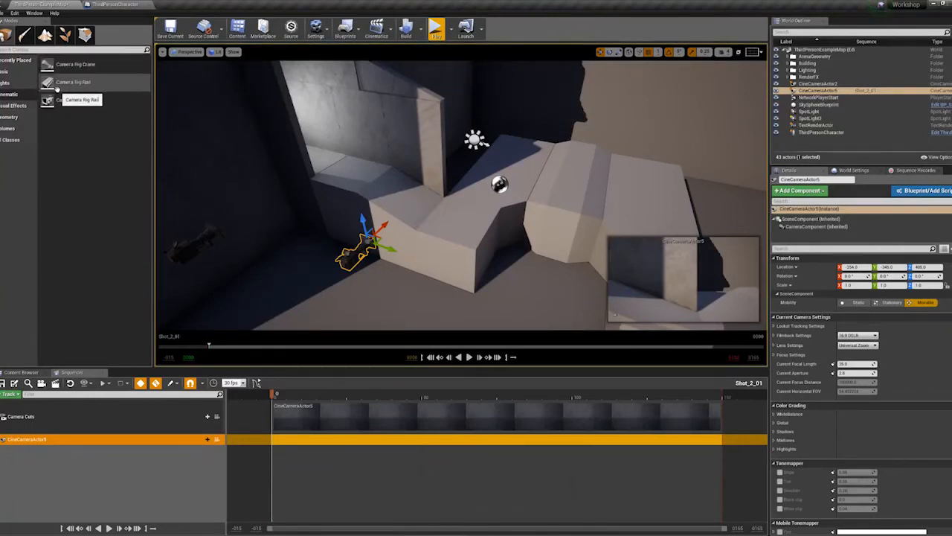
- Place a Camera Rig Rail in the level and raise it near the back wall to X -349, Y -587, Z 483
{"action": "left_click_drag", "start_coordinate": [61, 87], "coordinate": [362, 287]}
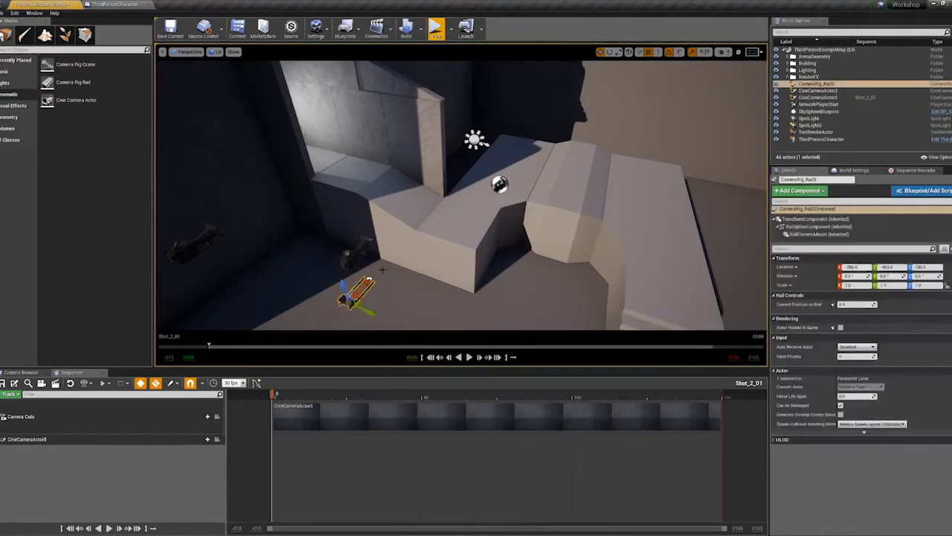
{"action": "key", "text": "f"}
{"action": "right_click_drag", "start_coordinate": [439, 216], "coordinate": [447, 230]}
{"action": "left_click_drag", "start_coordinate": [430, 155], "coordinate": [430, 72]}
{"action": "scroll", "coordinate": [429, 72], "scroll_direction": "down", "scroll_amount": 3}
{"action": "right_click_drag", "start_coordinate": [446, 179], "coordinate": [430, 129]}
{"action": "left_click_drag", "start_coordinate": [482, 230], "coordinate": [421, 131]}
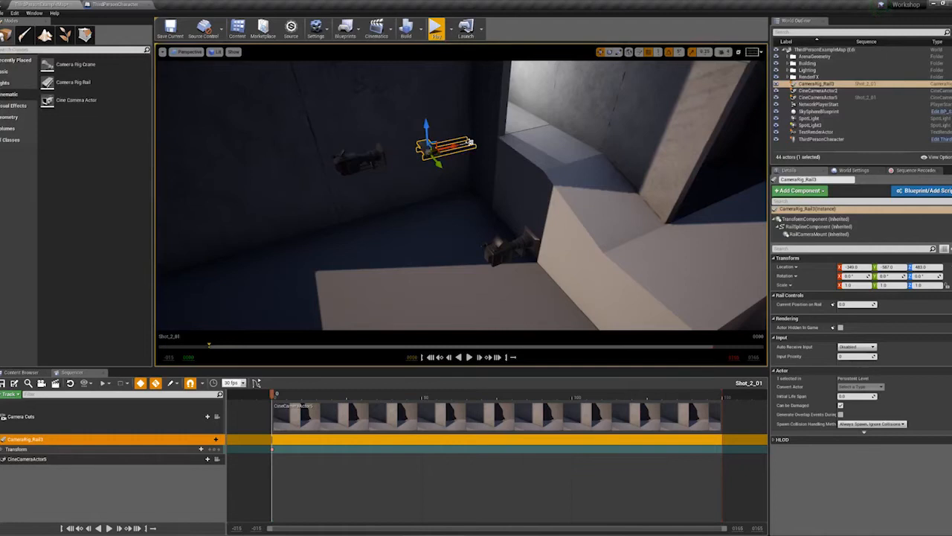
- Try to reshape the rail at its end point and undo the change
{"action": "left_click", "coordinate": [470, 141]}
{"action": "right_click_drag", "start_coordinate": [470, 142], "coordinate": [529, 176]}
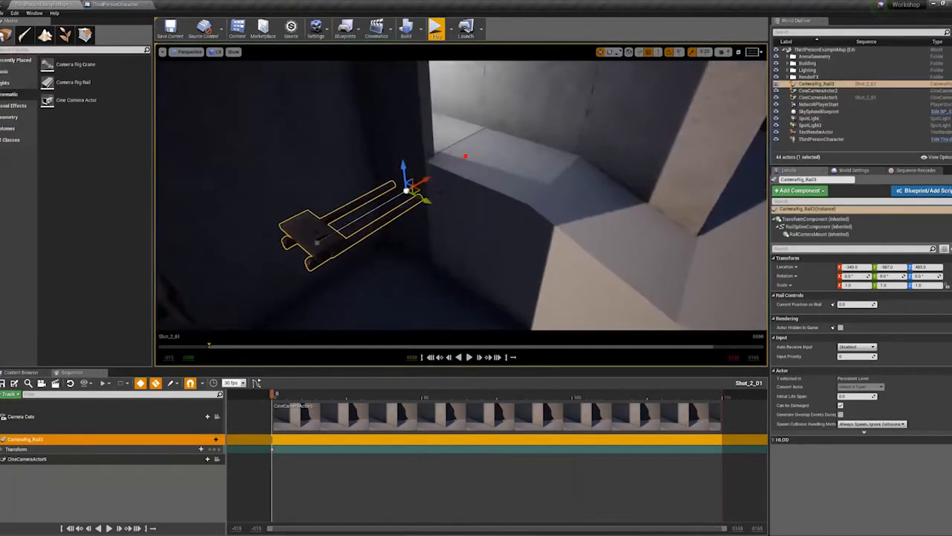
{"action": "right_click_drag", "start_coordinate": [471, 173], "coordinate": [470, 184]}
{"action": "left_click_drag", "start_coordinate": [446, 193], "coordinate": [501, 239]}
{"action": "key", "text": "ctrl+z"}
- Try to extend the rail with a duplicated end point and bend it into a curve, and undo these edits
{"action": "right_click_drag", "start_coordinate": [501, 240], "coordinate": [454, 195]}
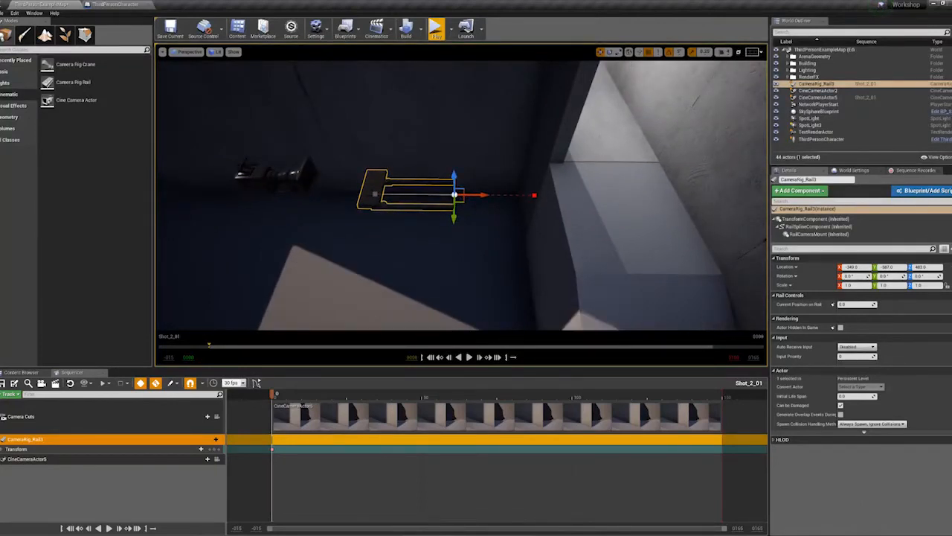
{"action": "left_click_drag", "start_coordinate": [477, 195], "coordinate": [592, 195], "text": "alt"}
{"action": "right_click_drag", "start_coordinate": [591, 195], "coordinate": [634, 196]}
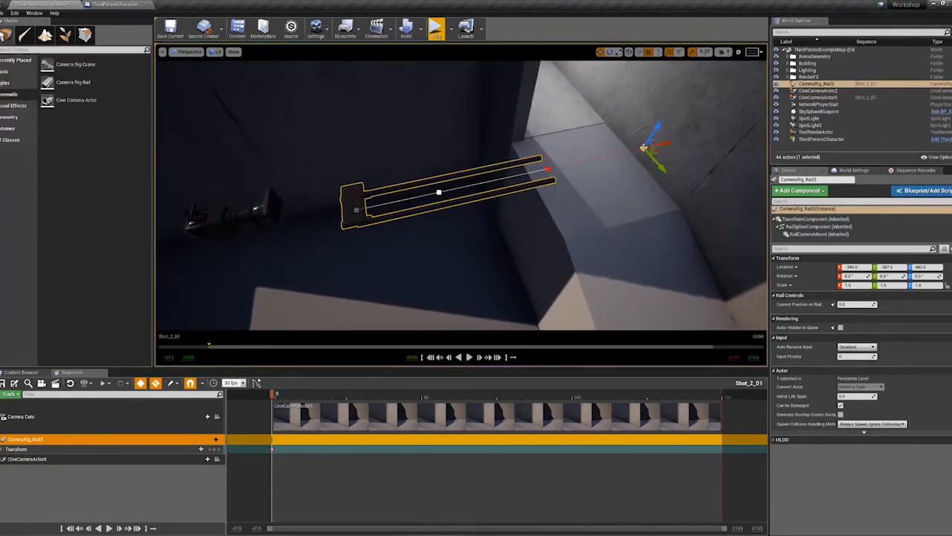
{"action": "left_click_drag", "start_coordinate": [658, 164], "coordinate": [686, 195]}
{"action": "left_click", "coordinate": [548, 170]}
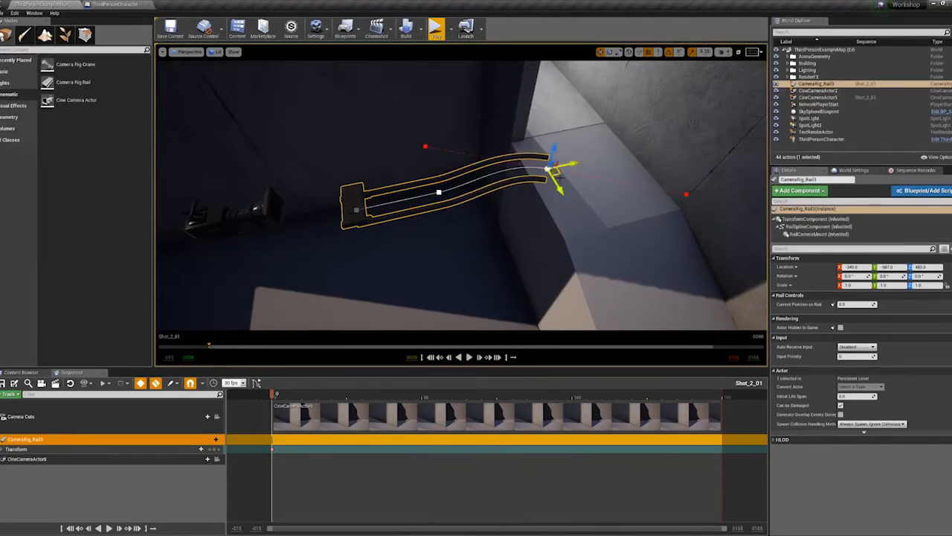
{"action": "left_click_drag", "start_coordinate": [559, 190], "coordinate": [532, 147]}
{"action": "right_click_drag", "start_coordinate": [533, 148], "coordinate": [610, 160]}
{"action": "key", "text": "ctrl+z"}
{"action": "key", "text": "ctrl+z"}
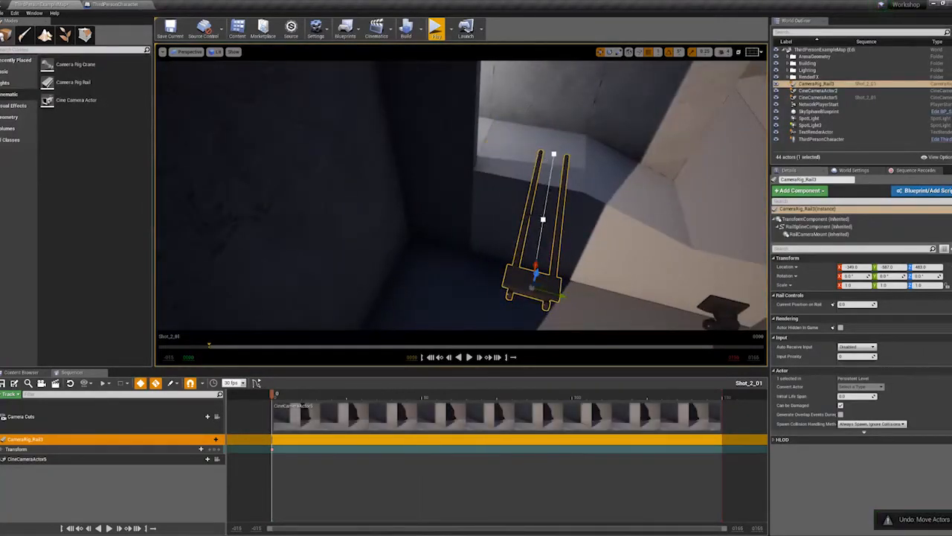
{"action": "key", "text": "ctrl+z"}
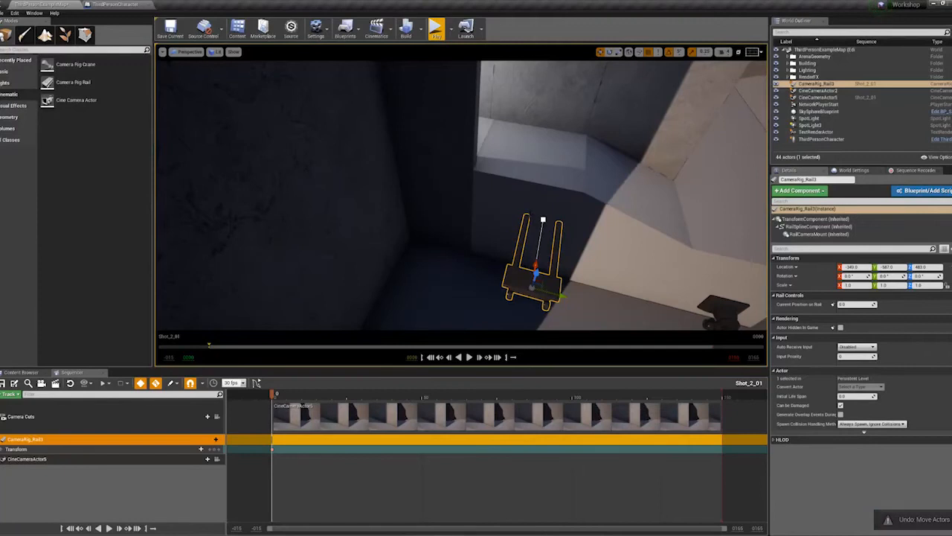
- Move the rail's end point out across the floor so the track stretches past CineCameraActor5
{"action": "left_click", "coordinate": [543, 219]}
{"action": "right_click_drag", "start_coordinate": [543, 220], "coordinate": [580, 223]}
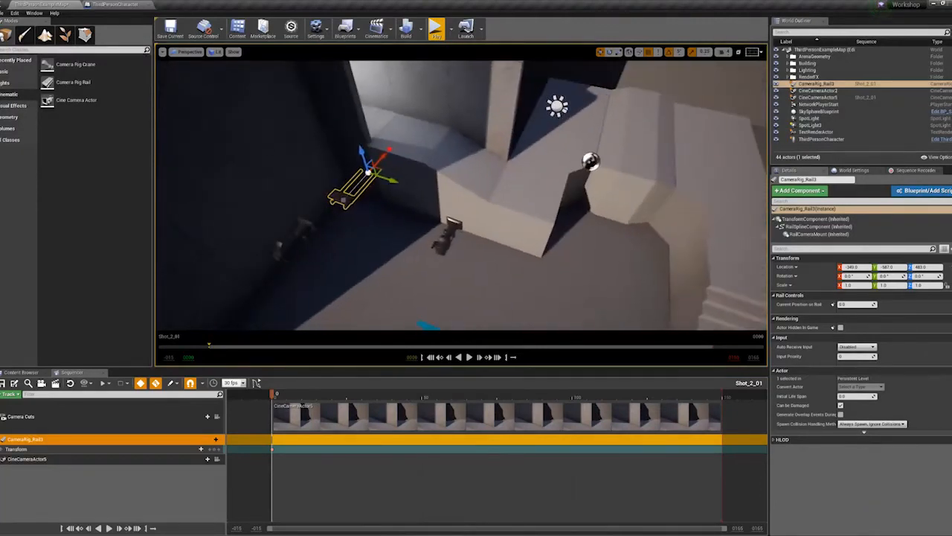
{"action": "left_click_drag", "start_coordinate": [377, 170], "coordinate": [506, 261]}
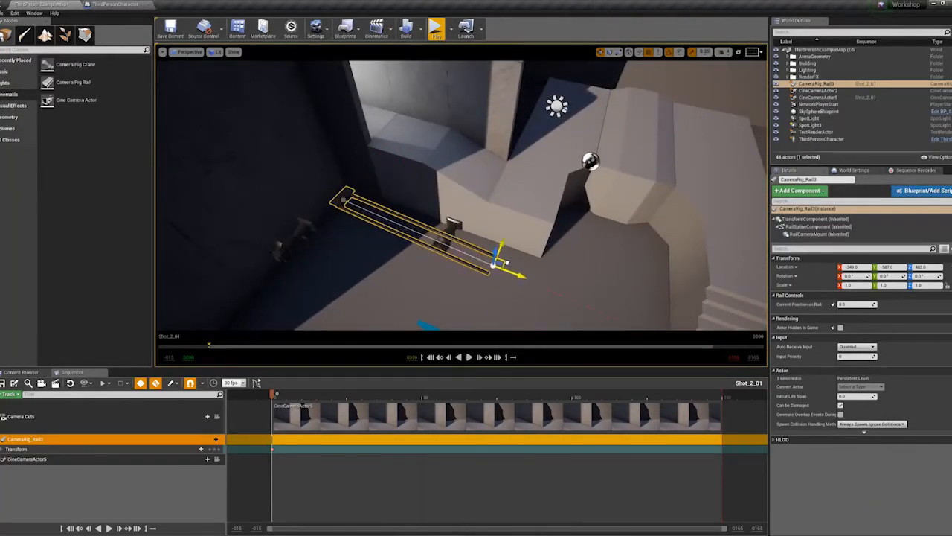
{"action": "mouse_move", "coordinate": [507, 261]}
{"action": "right_mouse_down"}
{"action": "mouse_move", "coordinate": [383, 257]}
{"action": "mouse_move", "coordinate": [512, 261]}
{"action": "right_mouse_up"}
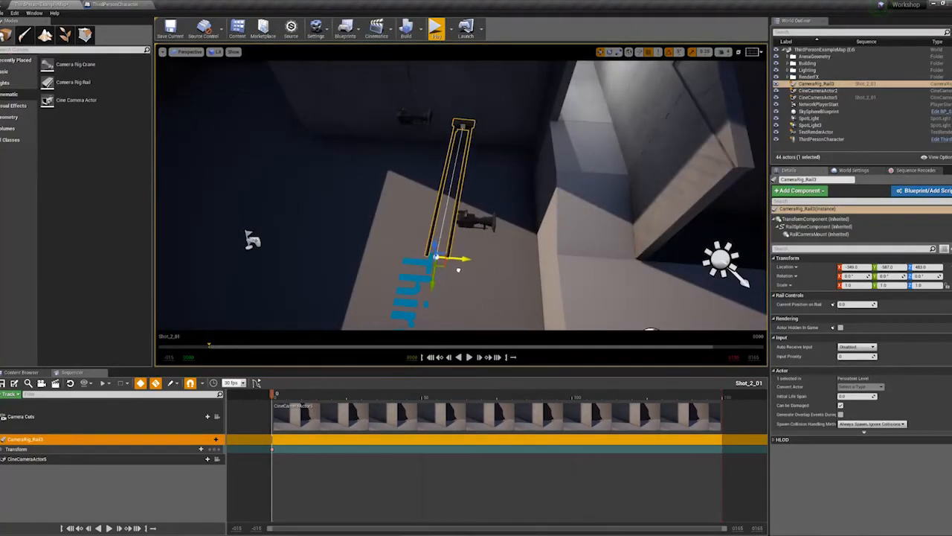
{"action": "right_click_drag", "start_coordinate": [445, 273], "coordinate": [544, 262]}
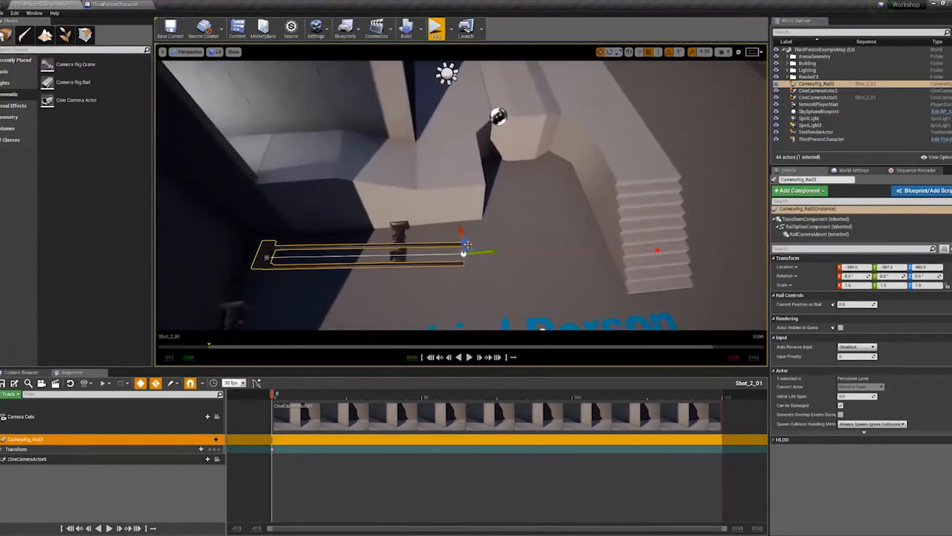
{"action": "right_click_drag", "start_coordinate": [485, 249], "coordinate": [491, 251]}
{"action": "left_click_drag", "start_coordinate": [487, 249], "coordinate": [493, 248]}
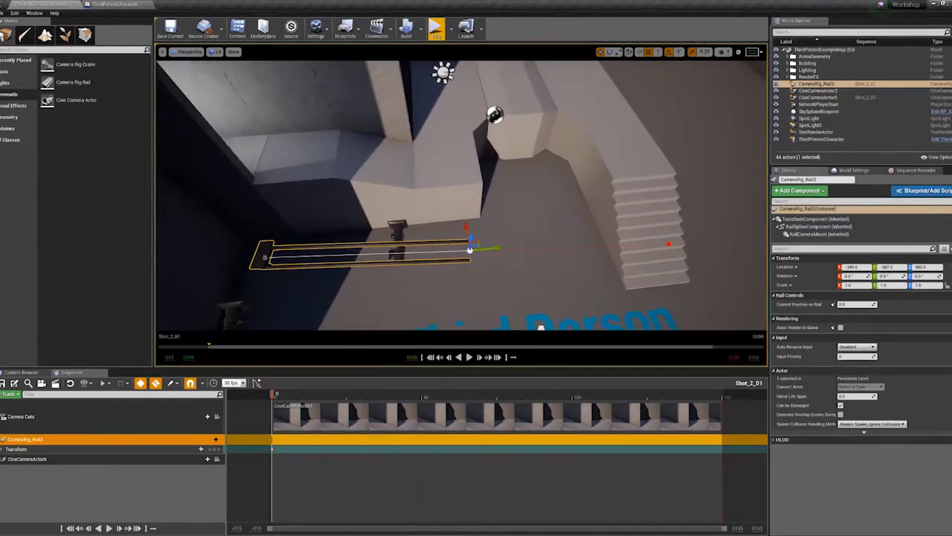
{"action": "right_click_drag", "start_coordinate": [493, 249], "coordinate": [488, 165]}
- Select CineCameraActor5 and attach it to CameraRig_Rail3 as its child
{"action": "left_click", "coordinate": [532, 186]}
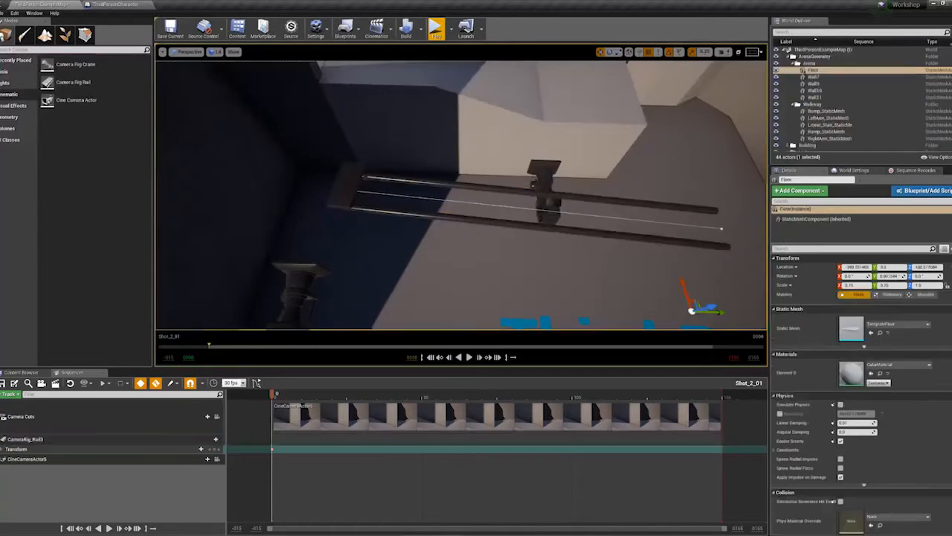
{"action": "right_click_drag", "start_coordinate": [533, 186], "coordinate": [463, 189]}
{"action": "left_click", "coordinate": [505, 167]}
{"action": "right_click_drag", "start_coordinate": [510, 163], "coordinate": [496, 140]}
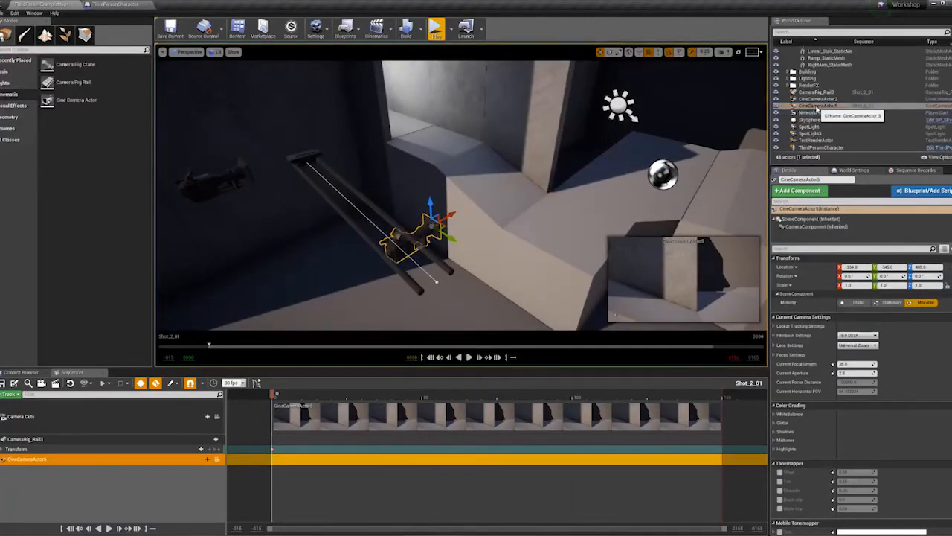
{"action": "left_click_drag", "start_coordinate": [817, 107], "coordinate": [818, 95]}
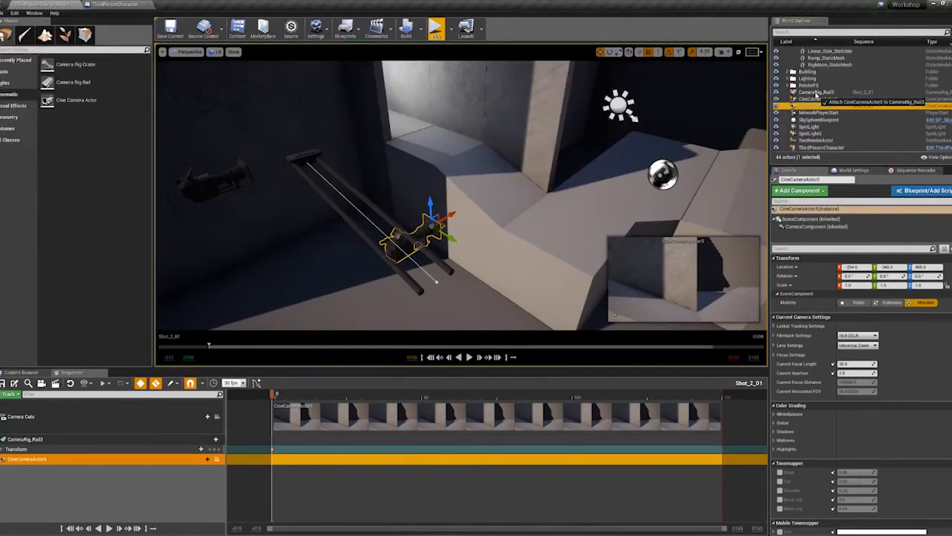
{"action": "left_click_drag", "start_coordinate": [817, 96], "coordinate": [817, 95]}
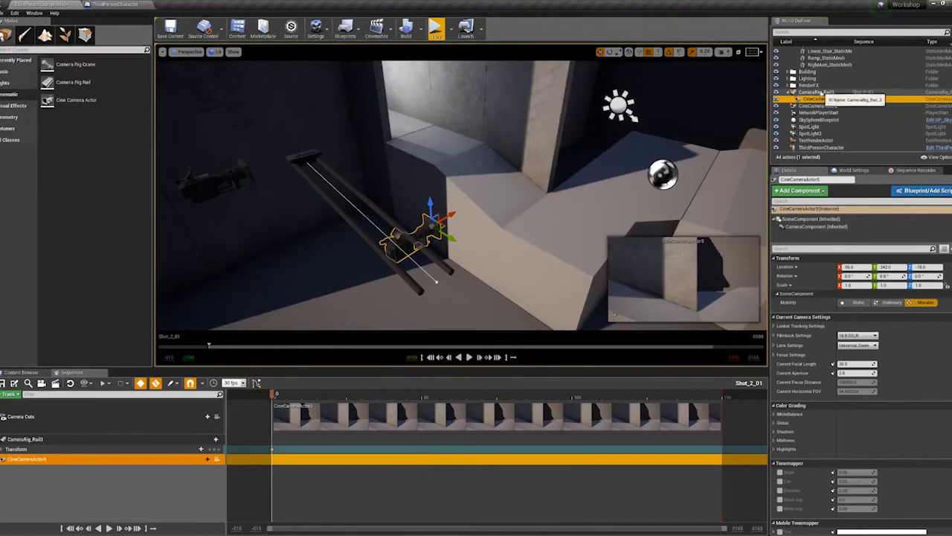
{"action": "right_click_drag", "start_coordinate": [429, 140], "coordinate": [444, 159]}
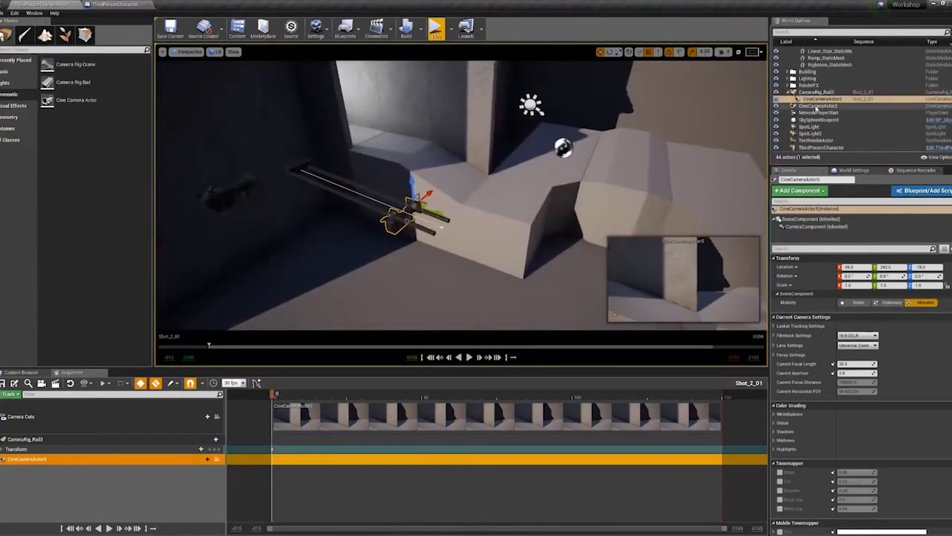
- Zero out CineCameraActor5's location on X, Y and Z so the camera sits on the rail's mount
{"action": "left_click", "coordinate": [821, 99]}
{"action": "left_click", "coordinate": [857, 268]}
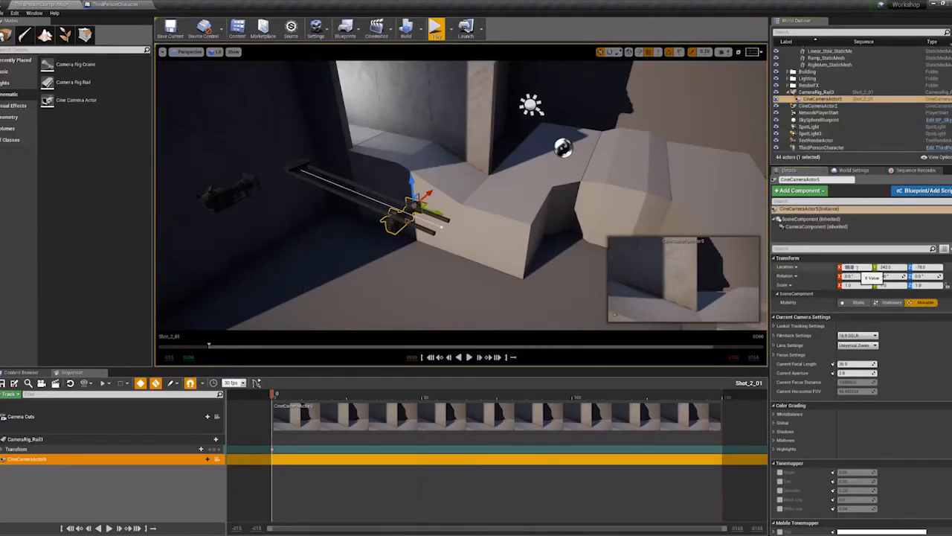
{"action": "type", "text": "0"}
{"action": "key", "text": "Tab"}
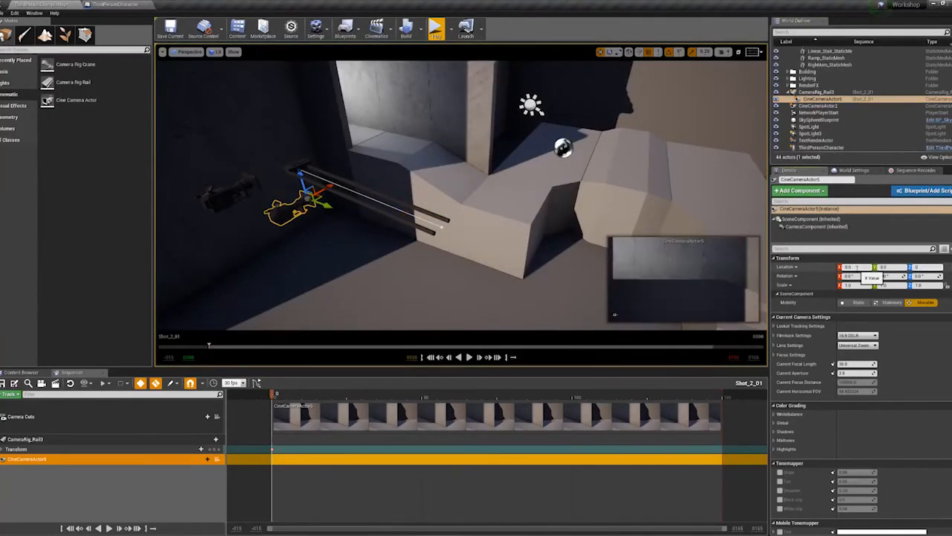
{"action": "key", "text": "Tab"}
{"action": "key", "text": "f"}
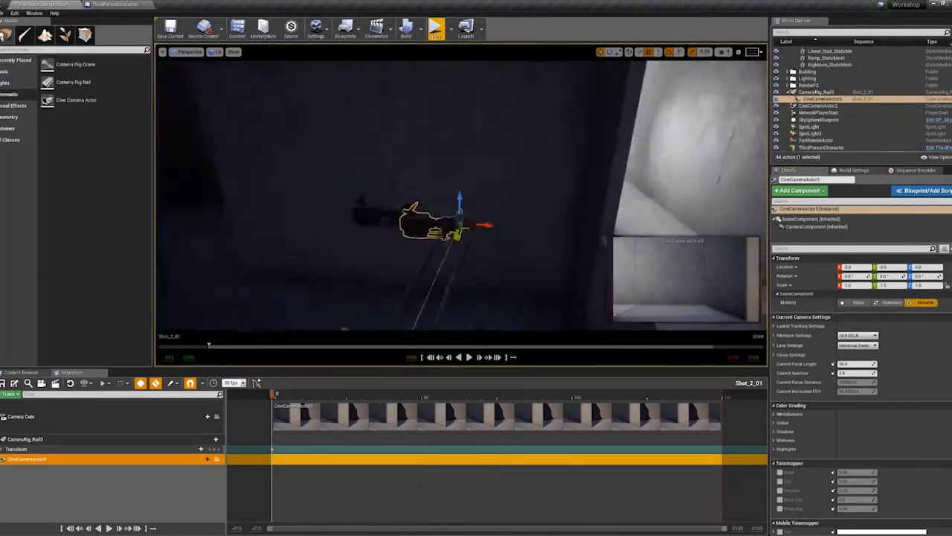
- Raise CineCameraActor5 along Z so it sits above the rail mount
{"action": "left_click_drag", "start_coordinate": [927, 266], "coordinate": [941, 267]}
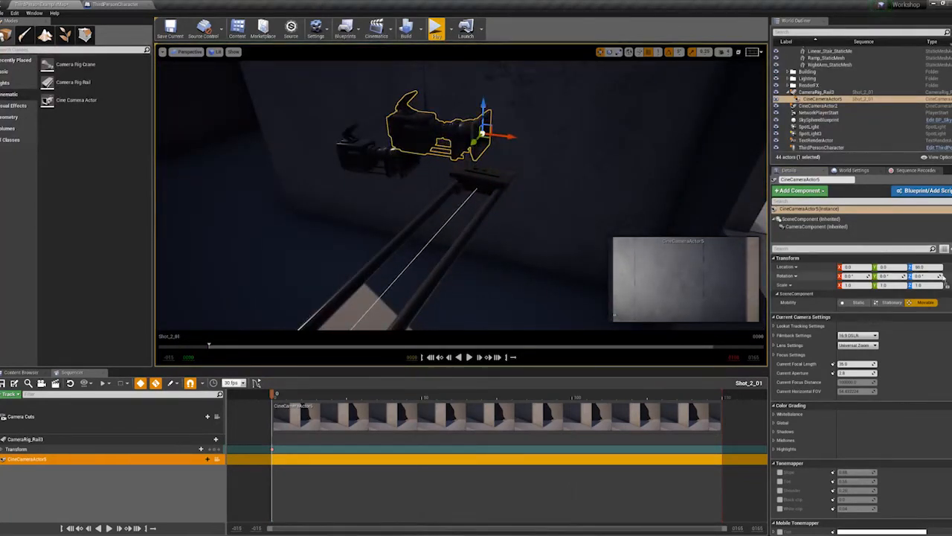
{"action": "left_click_drag", "start_coordinate": [935, 266], "coordinate": [936, 267]}
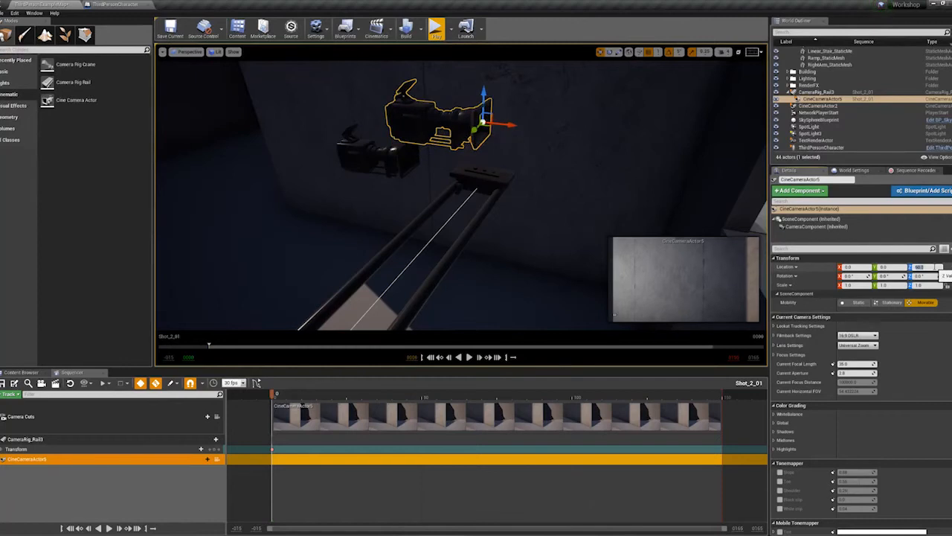
{"action": "right_click_drag", "start_coordinate": [461, 193], "coordinate": [405, 198]}
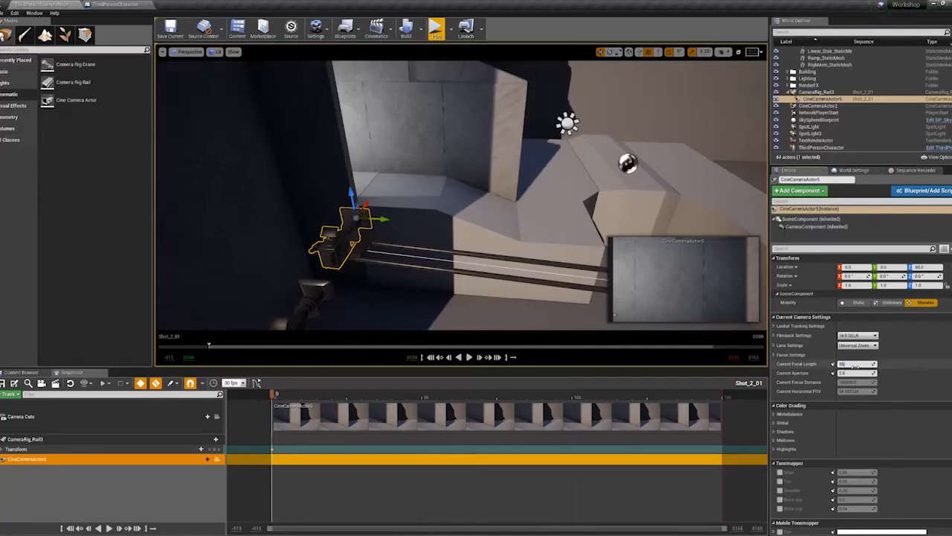
- Set CineCameraActor5's current focal length to 55 and keyframe it at frame 0
{"action": "left_click_drag", "start_coordinate": [855, 364], "coordinate": [857, 364]}
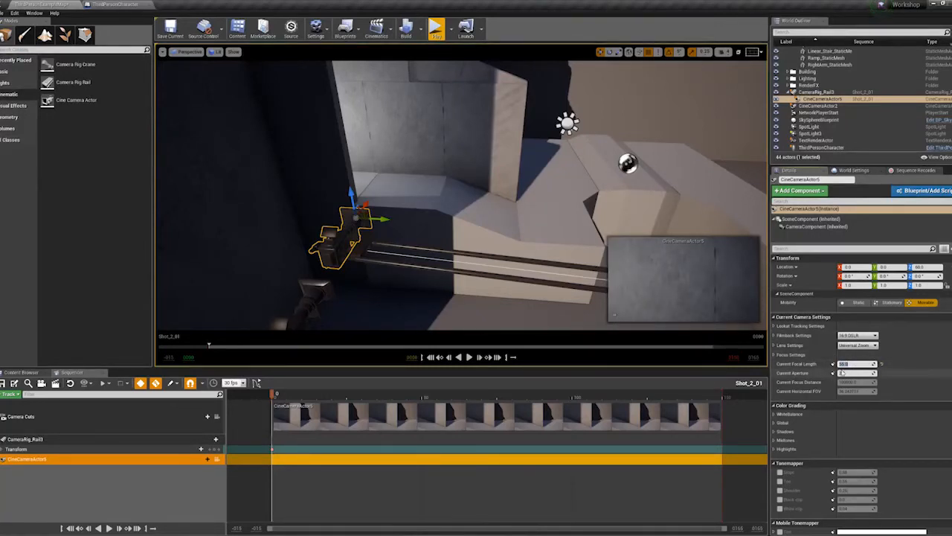
{"action": "left_click", "coordinate": [882, 363]}
{"action": "right_click_drag", "start_coordinate": [513, 228], "coordinate": [543, 250]}
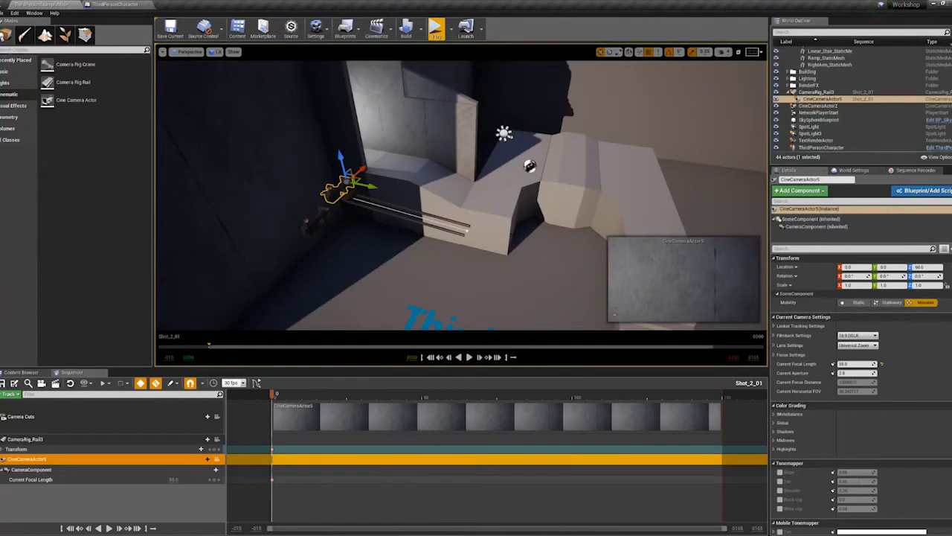
{"action": "mouse_move", "coordinate": [509, 212]}
{"action": "right_mouse_down"}
{"action": "mouse_move", "coordinate": [491, 216]}
{"action": "mouse_move", "coordinate": [507, 194]}
{"action": "right_mouse_up"}
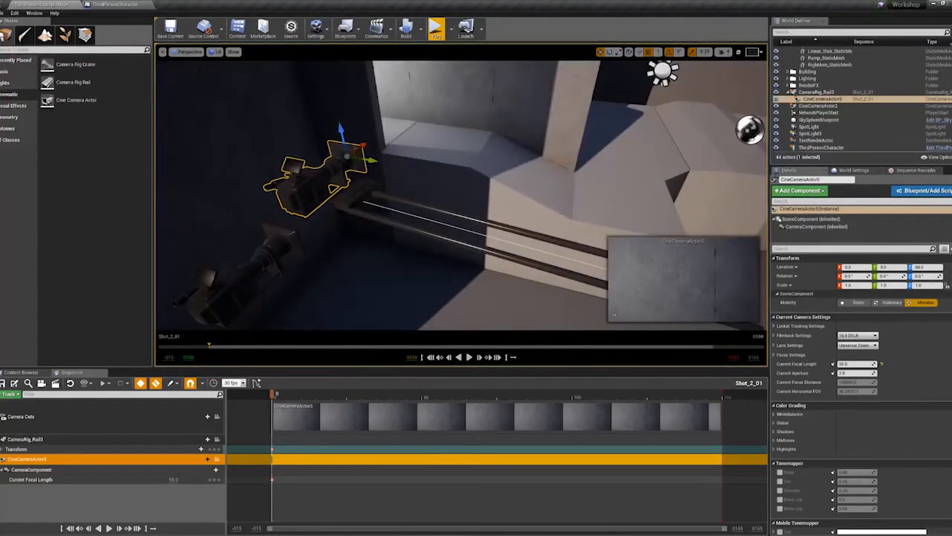
- Select CameraRig_Rail3, test the camera's travel by setting its position on the rail to 1.0, and reset it to the start
{"action": "left_click", "coordinate": [815, 93]}
{"action": "right_click_drag", "start_coordinate": [513, 201], "coordinate": [557, 204]}
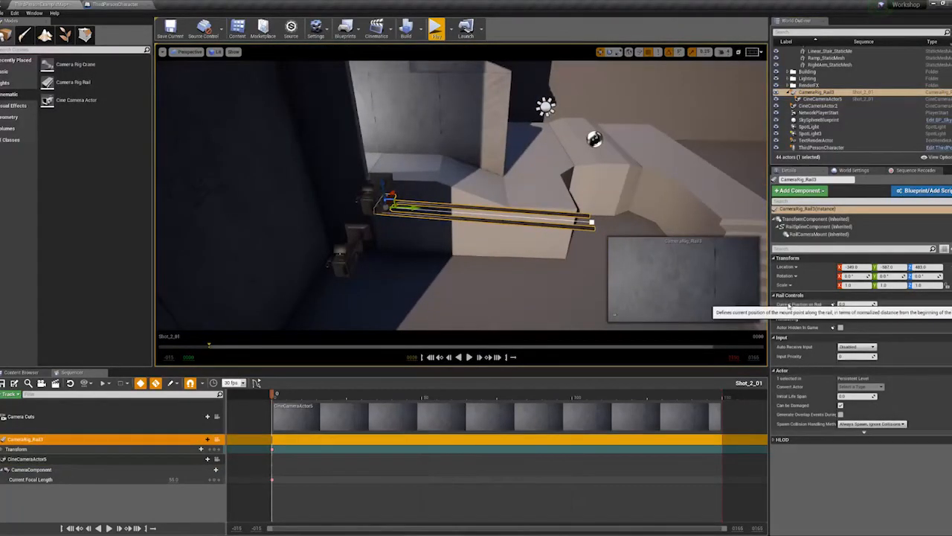
{"action": "left_click_drag", "start_coordinate": [848, 304], "coordinate": [919, 304]}
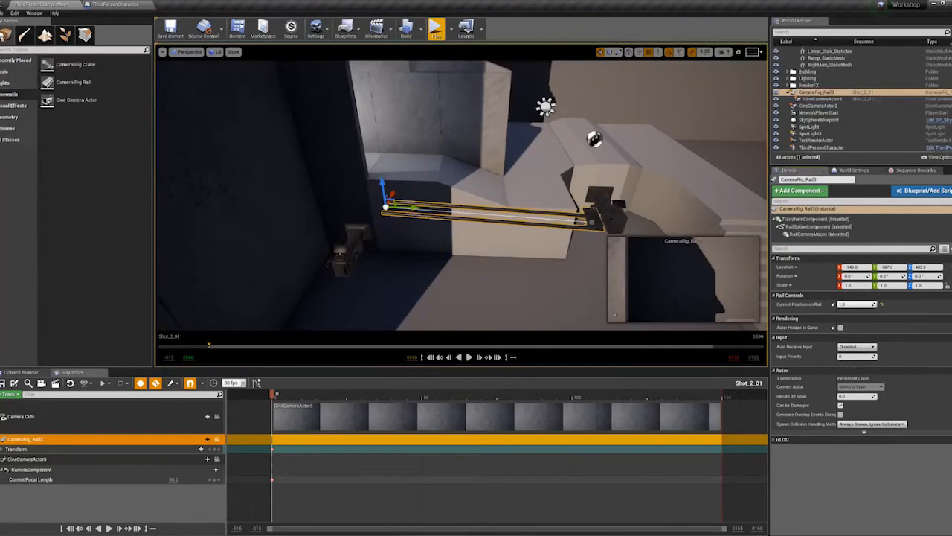
{"action": "right_click_drag", "start_coordinate": [461, 194], "coordinate": [521, 195]}
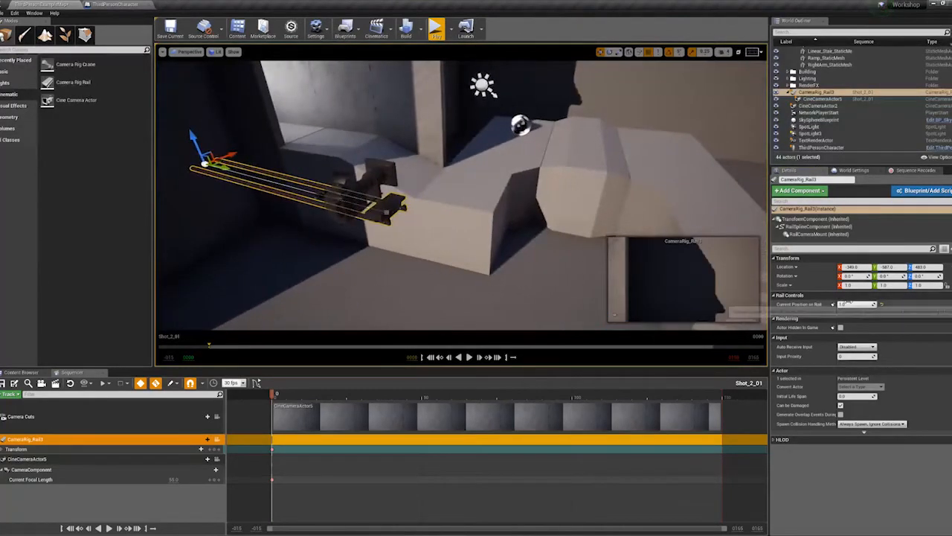
{"action": "left_click", "coordinate": [882, 303]}
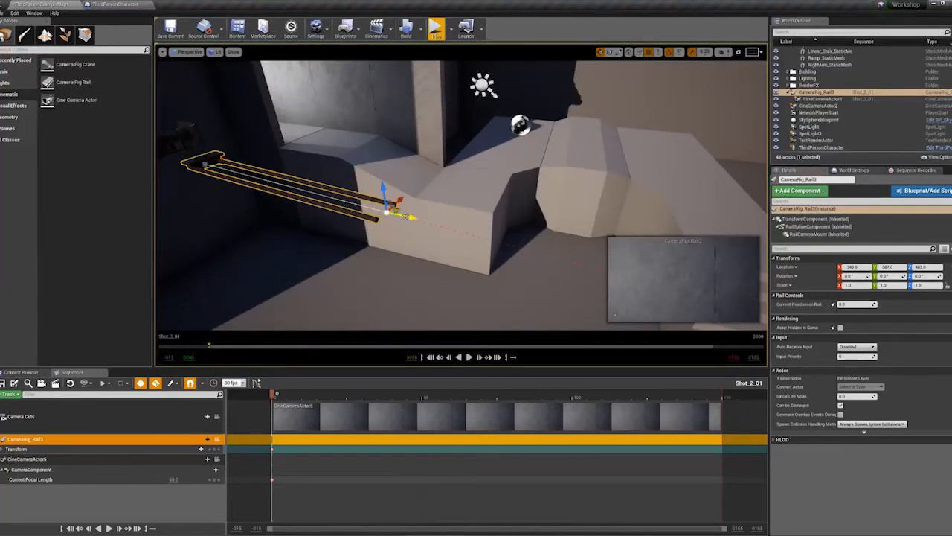
- Try extending the rail across the room with an extra end point, test the mount at position 1.0, and undo the extension
{"action": "right_click_drag", "start_coordinate": [521, 195], "coordinate": [625, 177]}
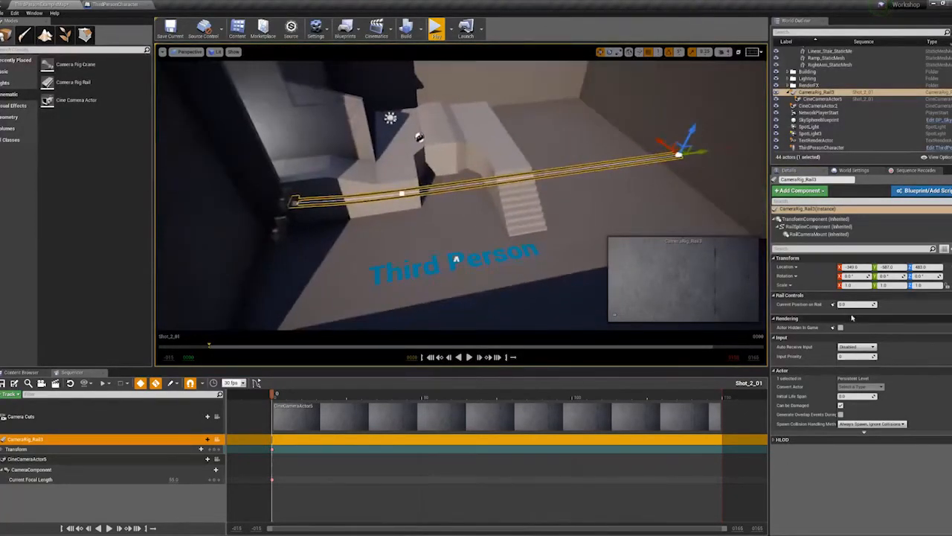
{"action": "left_click_drag", "start_coordinate": [856, 303], "coordinate": [878, 303]}
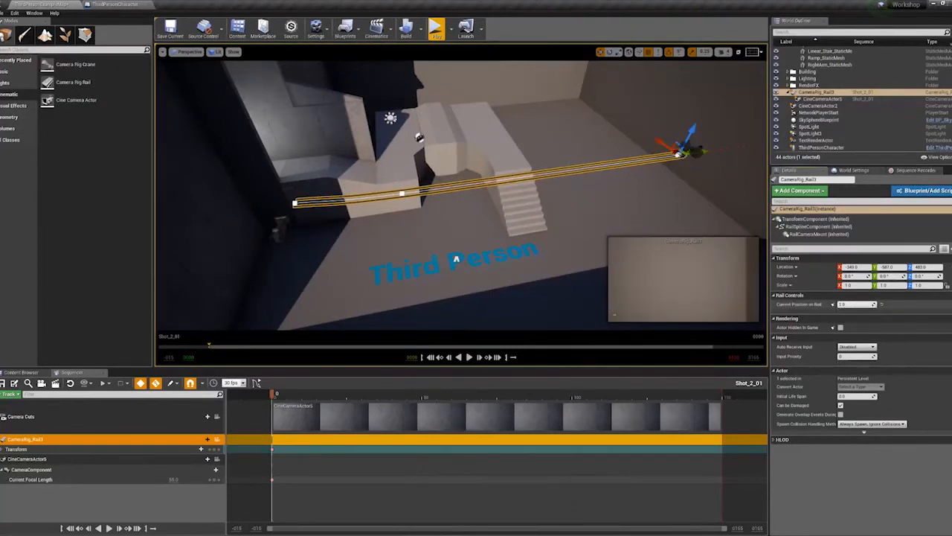
{"action": "left_click", "coordinate": [881, 304]}
{"action": "key", "text": "ctrl+z"}
{"action": "key", "text": "ctrl+z"}
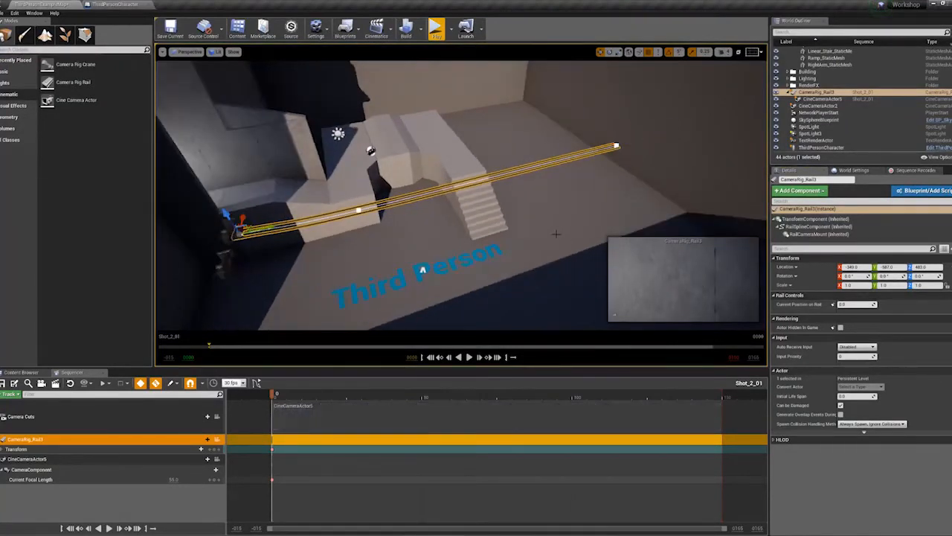
{"action": "key", "text": "ctrl+z"}
{"action": "key", "text": "ctrl+z"}
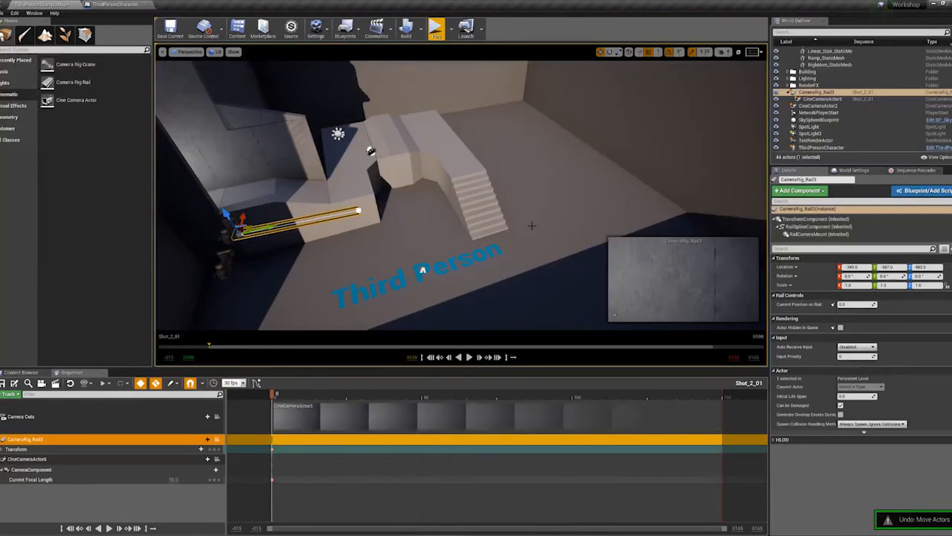
- Keyframe CameraRig_Rail3's Current Position on Rail at 0.0 on frame 0
{"action": "key", "text": "f"}
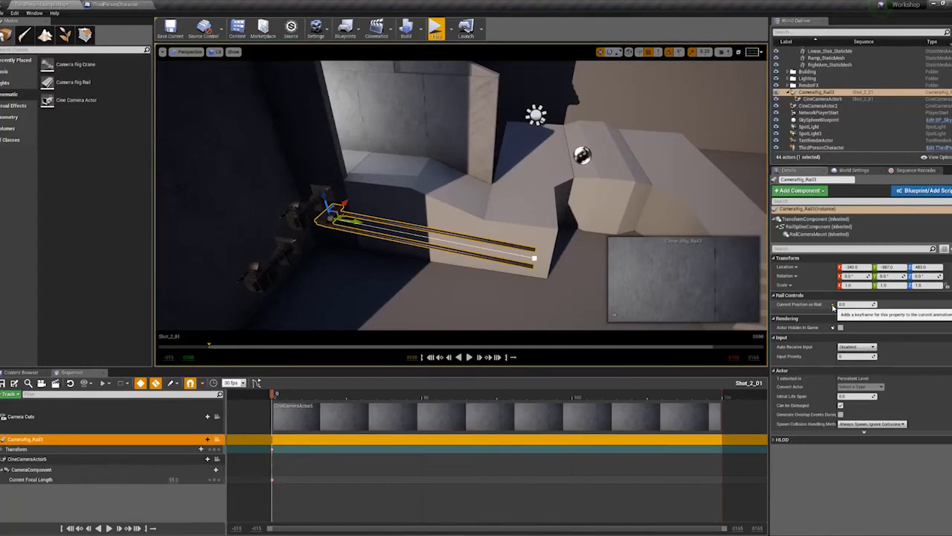
{"action": "left_click", "coordinate": [833, 305]}
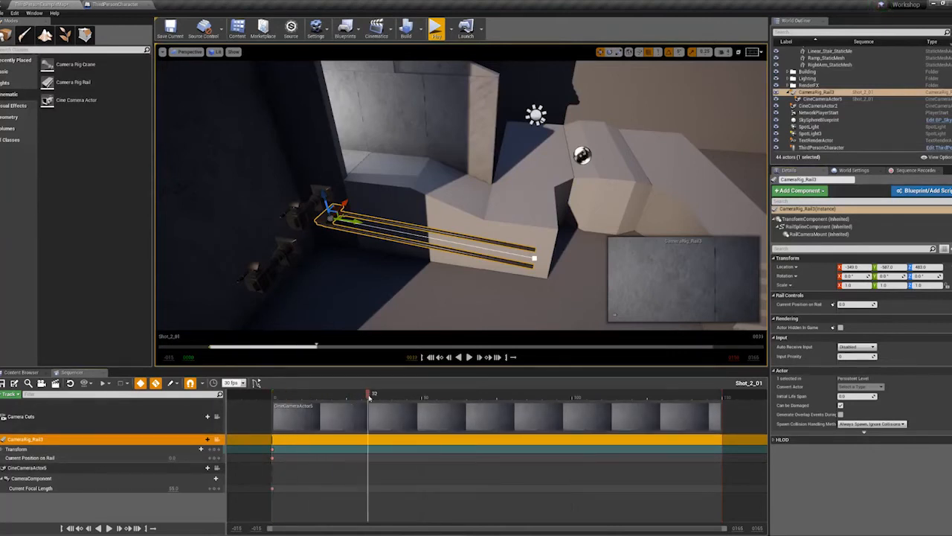
- Add a shot track to Shot_2_01, insert RecordedSequence_0 in it, and shift the section to start at frame 0
{"action": "left_click_drag", "start_coordinate": [531, 407], "coordinate": [395, 394]}
{"action": "left_click", "coordinate": [81, 507]}
{"action": "right_click", "coordinate": [81, 506]}
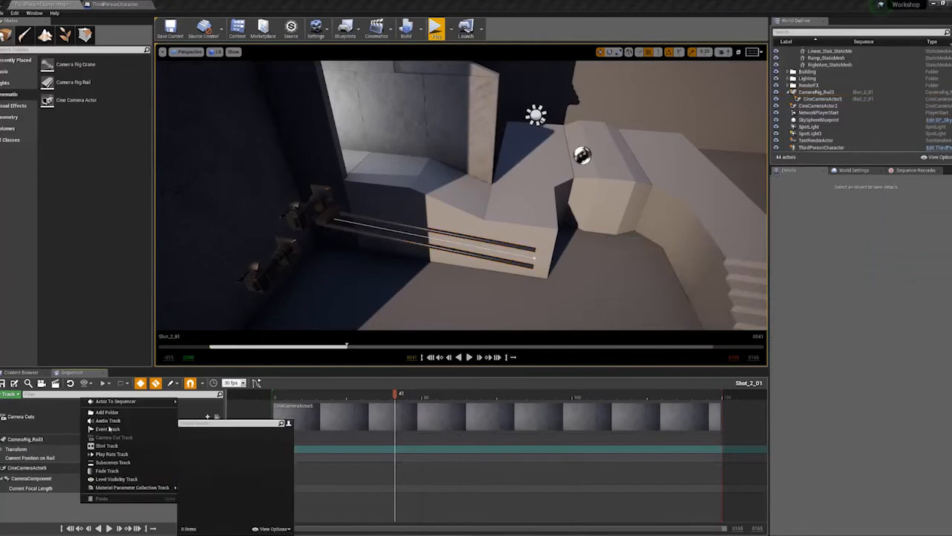
{"action": "left_click", "coordinate": [134, 449]}
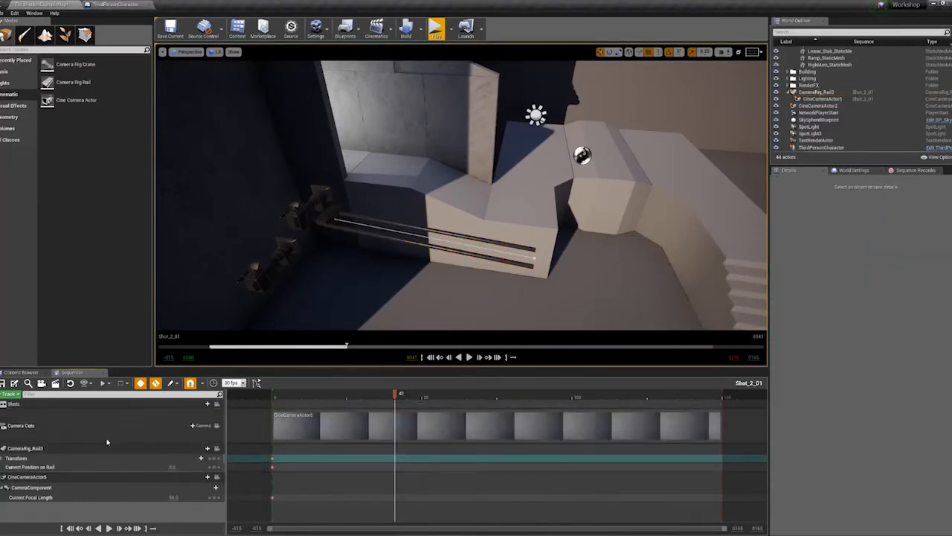
{"action": "left_click", "coordinate": [201, 404]}
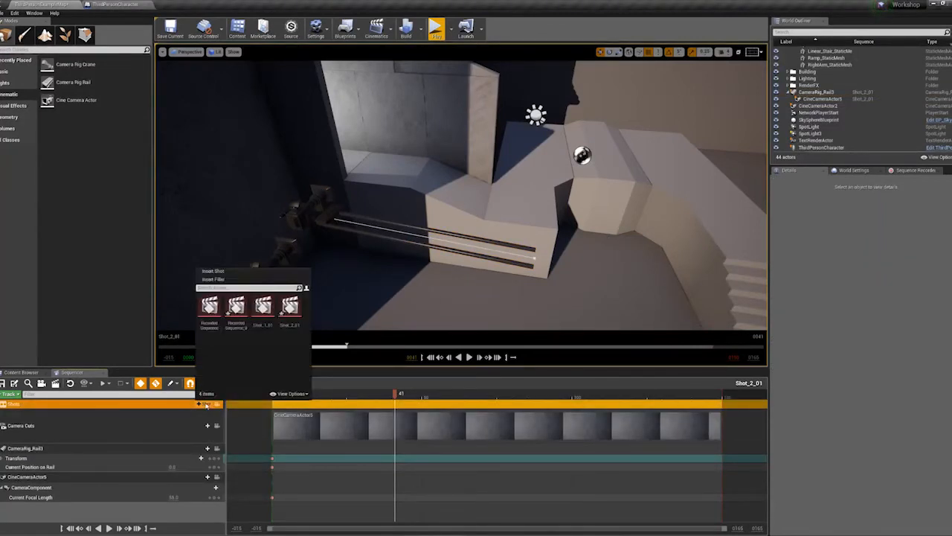
{"action": "left_click", "coordinate": [209, 307]}
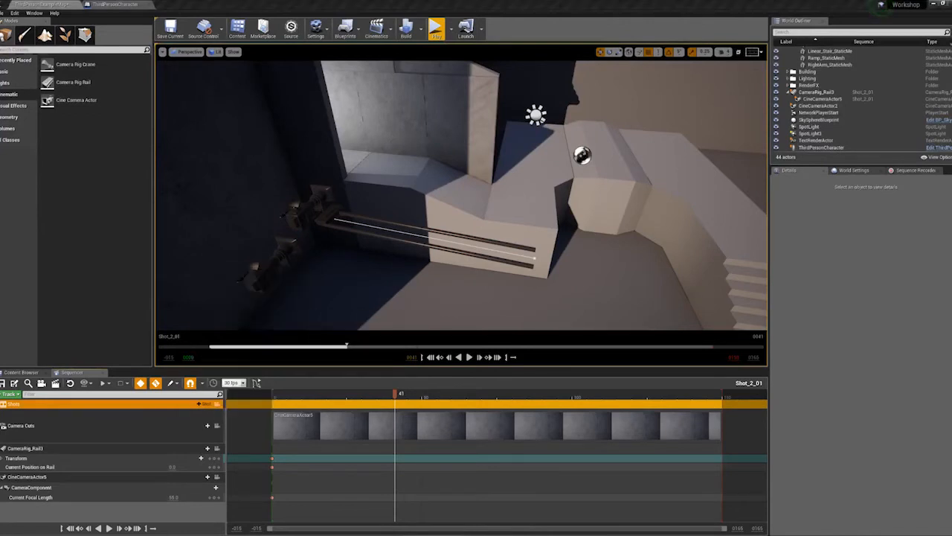
{"action": "left_click_drag", "start_coordinate": [437, 410], "coordinate": [316, 410]}
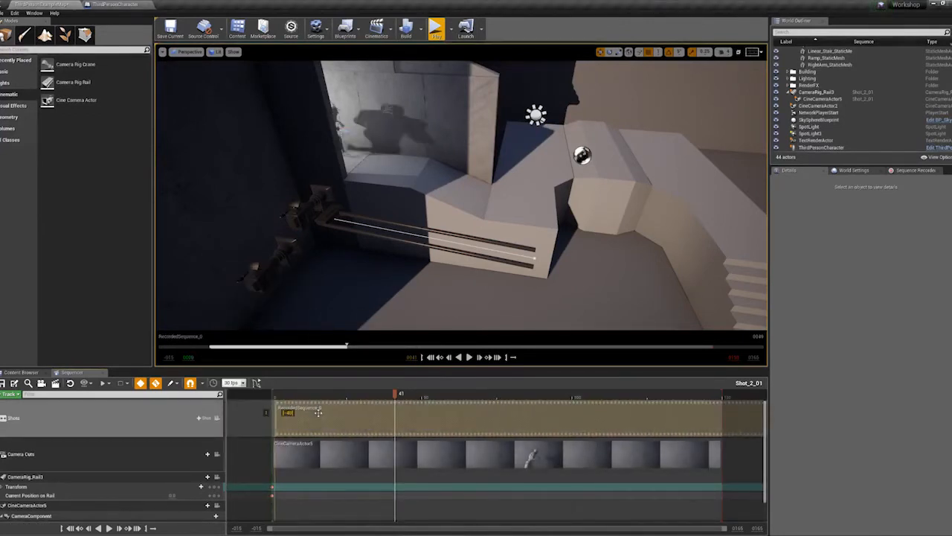
- Scrub to frame 50 and lock the viewport to the camera cuts to see the character through CineCameraActor5
{"action": "left_click_drag", "start_coordinate": [395, 386], "coordinate": [423, 395]}
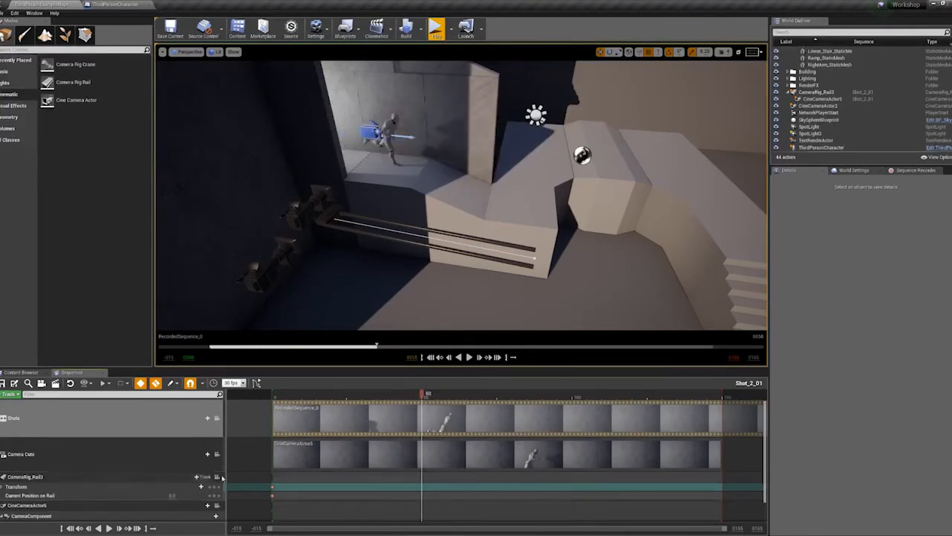
{"action": "scroll", "coordinate": [206, 466], "scroll_direction": "down", "scroll_amount": 1}
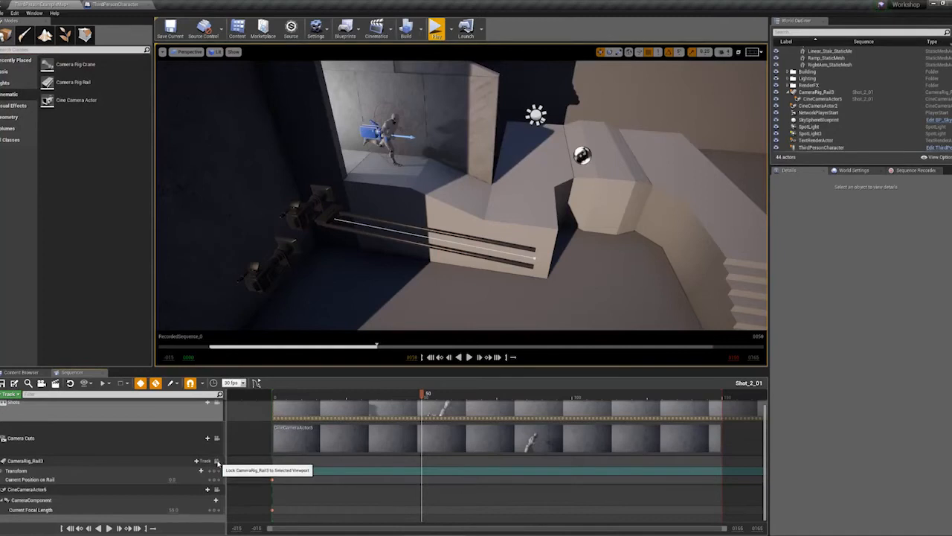
{"action": "left_click", "coordinate": [217, 438]}
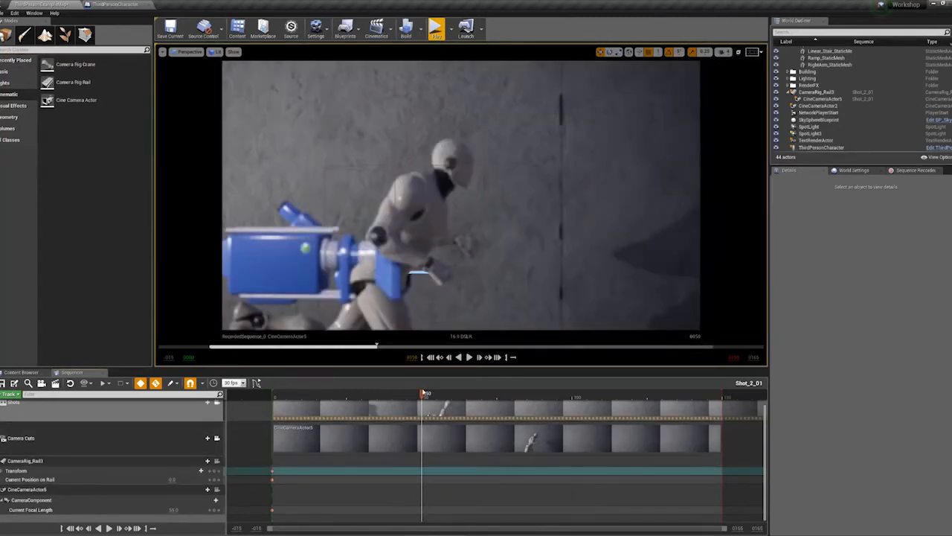
{"action": "left_click", "coordinate": [503, 215]}
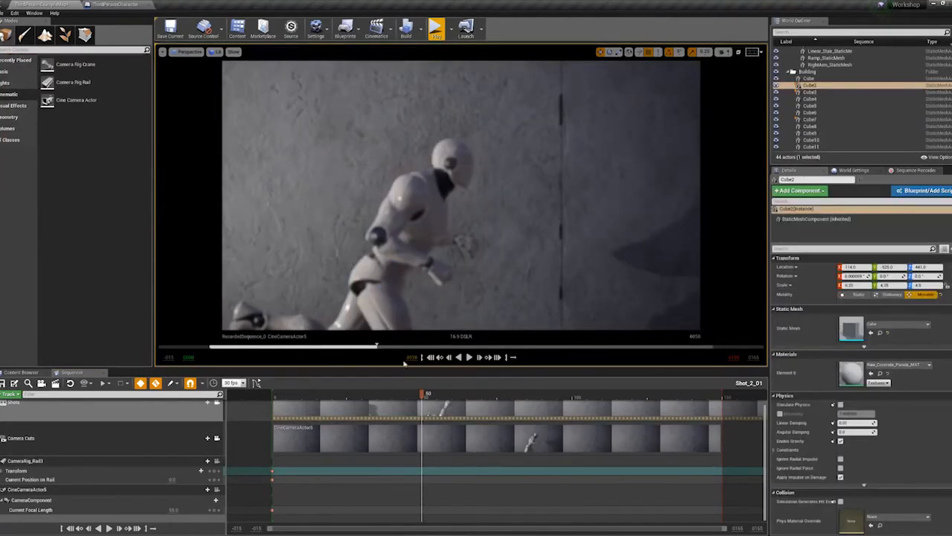
{"action": "mouse_move", "coordinate": [419, 397]}
{"action": "left_mouse_down"}
{"action": "mouse_move", "coordinate": [317, 394]}
{"action": "mouse_move", "coordinate": [439, 394]}
{"action": "mouse_move", "coordinate": [415, 398]}
{"action": "mouse_move", "coordinate": [423, 402]}
{"action": "left_mouse_up"}
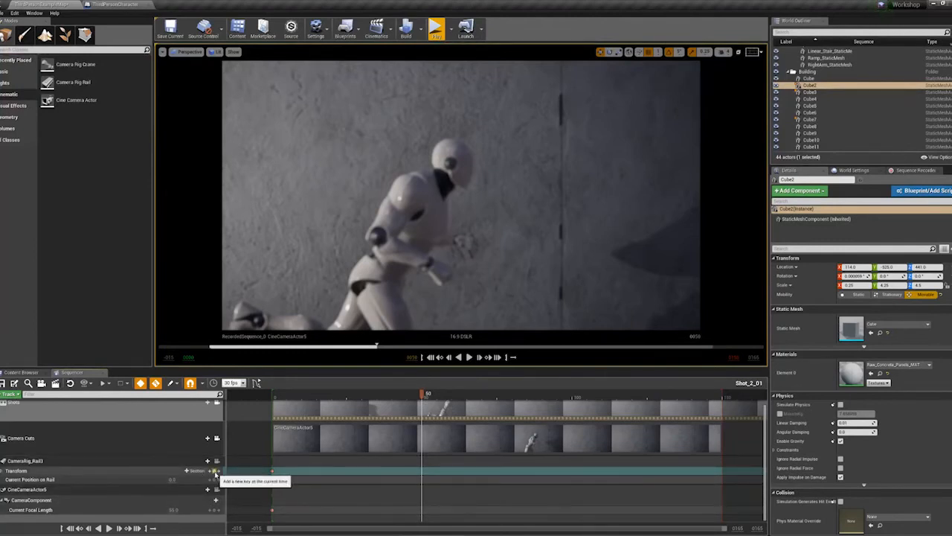
- Delete the frame 0 keyframes of the rail's transform, the position on rail and the camera's focal length
{"action": "left_click", "coordinate": [274, 471]}
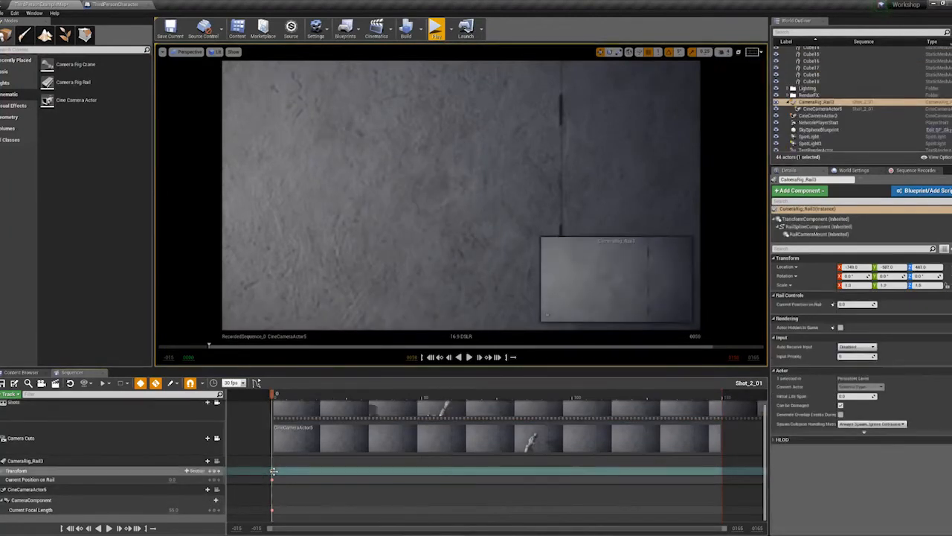
{"action": "key", "text": "Delete"}
{"action": "left_click", "coordinate": [273, 480]}
{"action": "key", "text": "Delete"}
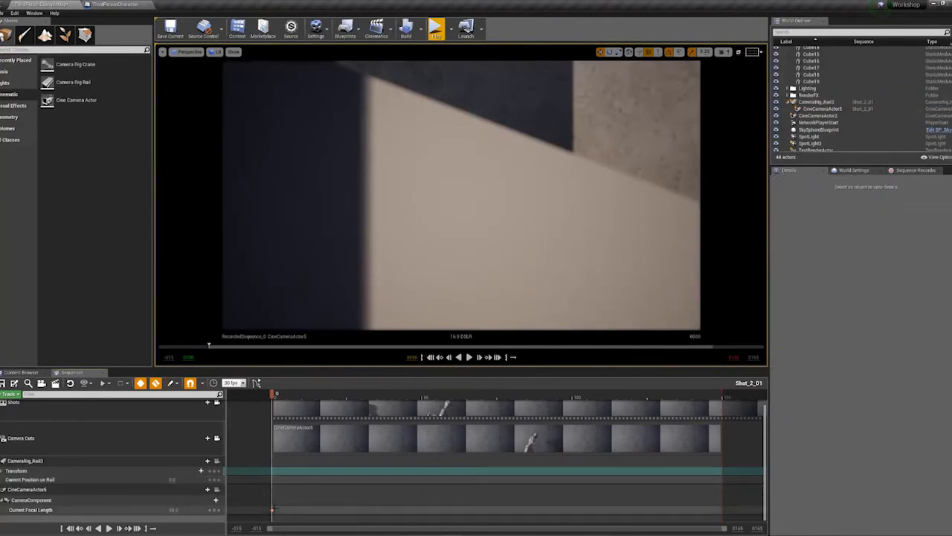
{"action": "left_click", "coordinate": [273, 510]}
{"action": "key", "text": "Delete"}
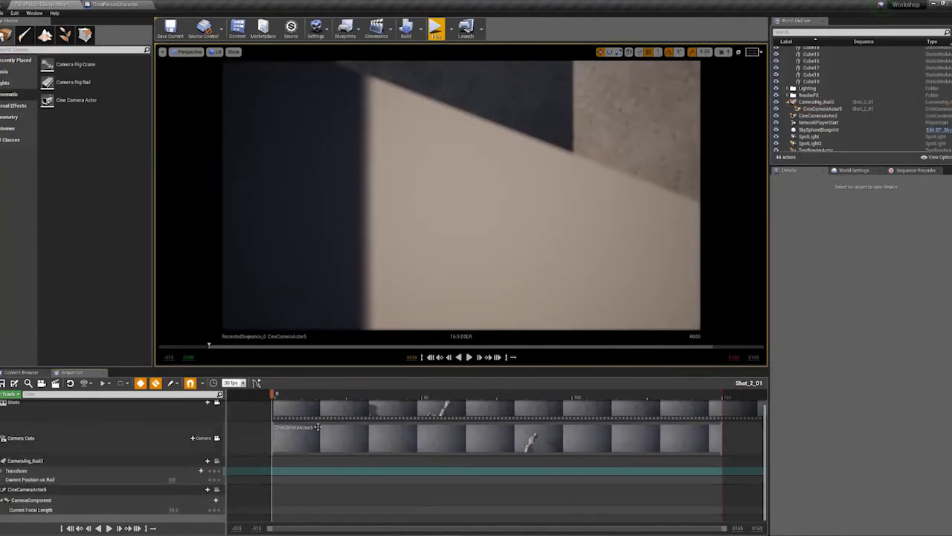
- Undo the deletion of the rail and focal length keyframes
{"action": "left_click_drag", "start_coordinate": [299, 398], "coordinate": [272, 398]}
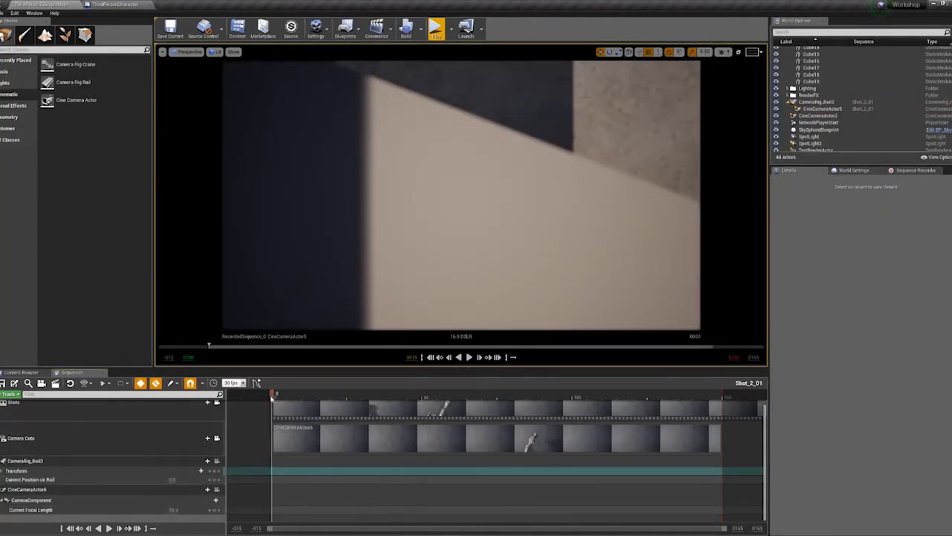
{"action": "key", "text": "ctrl+z"}
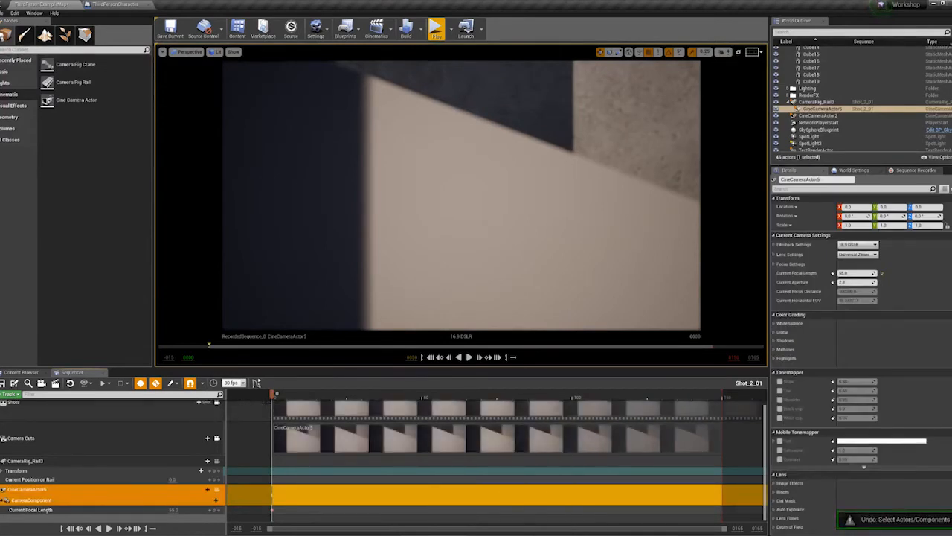
{"action": "key", "text": "ctrl+z"}
{"action": "key", "text": "ctrl+z"}
{"action": "key", "text": "ctrl+z"}
{"action": "key", "text": "ctrl+z"}
{"action": "key", "text": "ctrl+z"}
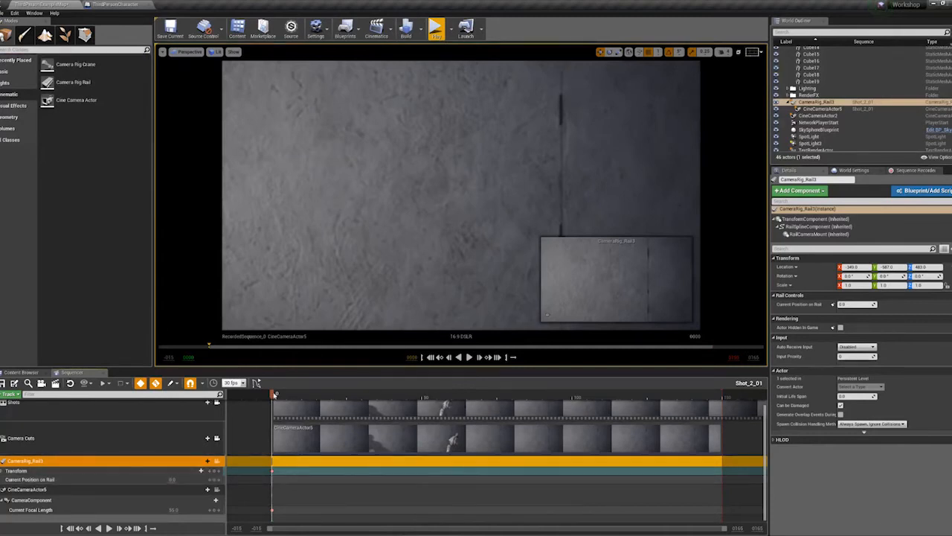
- Key the rail's Current Position on Rail at 0.0 on frame 49 and at 1.0 on frame 81
{"action": "left_click_drag", "start_coordinate": [329, 400], "coordinate": [419, 408]}
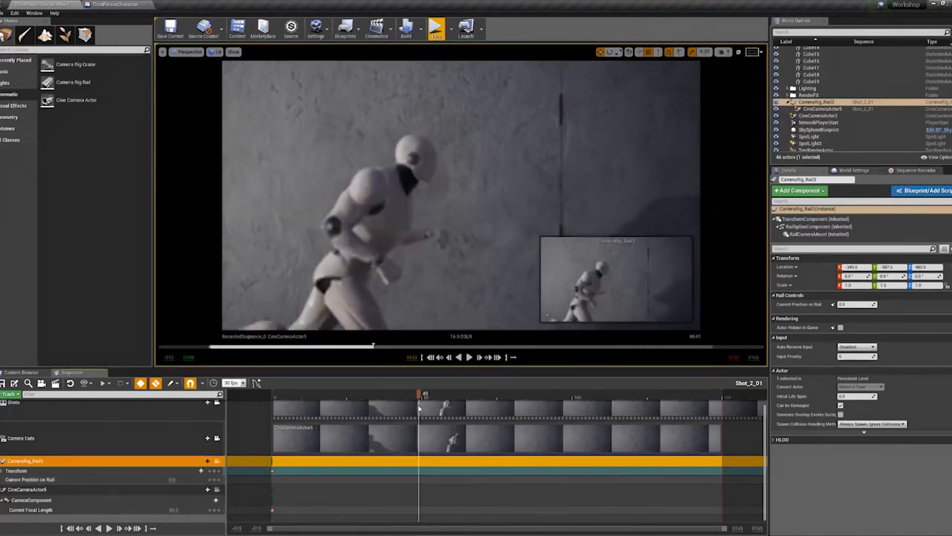
{"action": "left_click", "coordinate": [214, 480]}
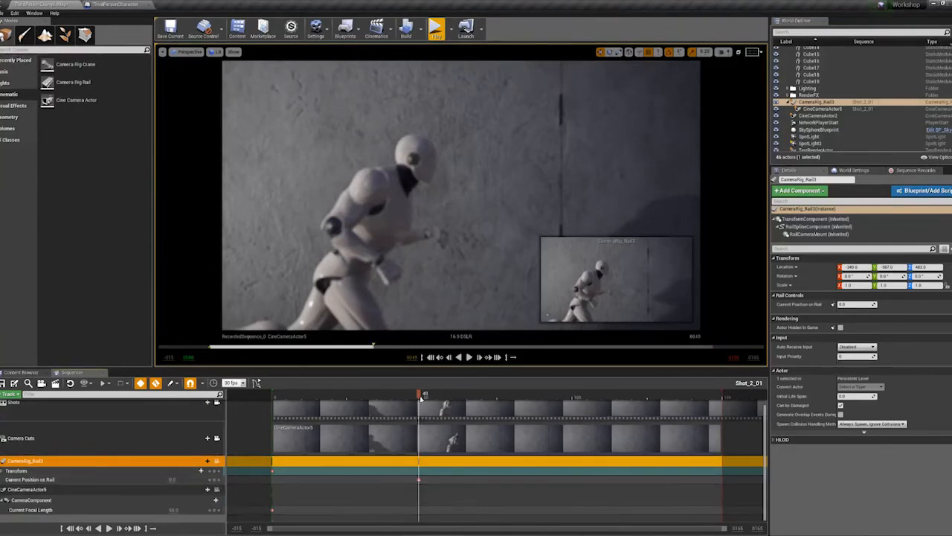
{"action": "left_click_drag", "start_coordinate": [421, 395], "coordinate": [484, 406]}
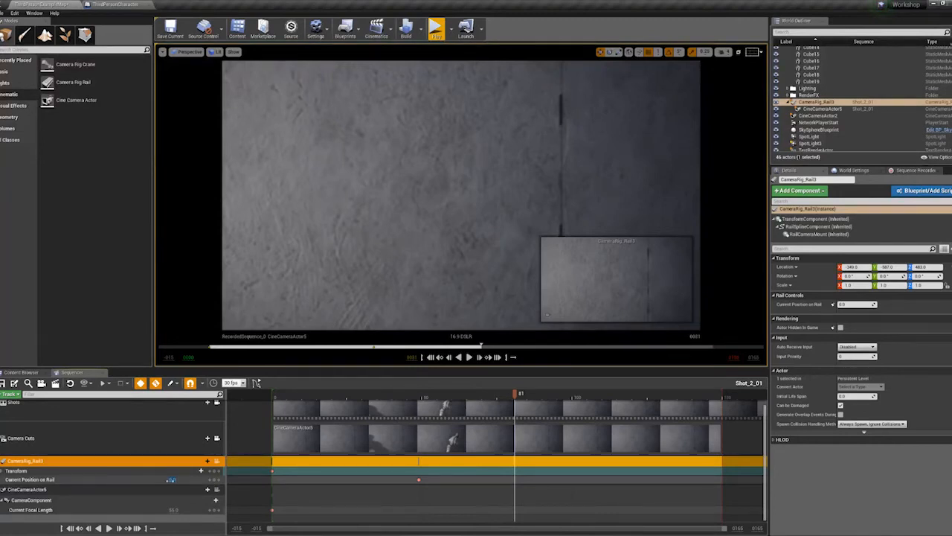
{"action": "left_click_drag", "start_coordinate": [170, 480], "coordinate": [178, 480]}
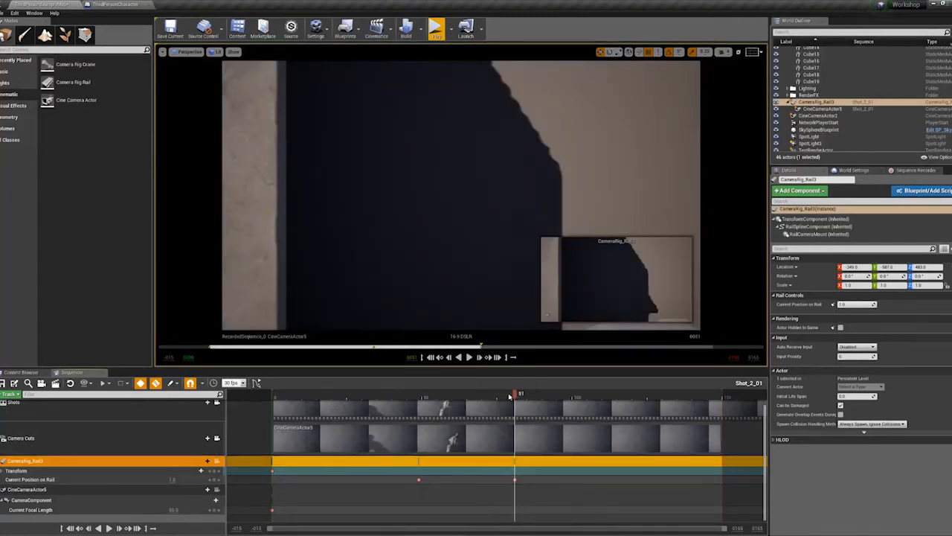
{"action": "mouse_move", "coordinate": [510, 397]}
{"action": "left_mouse_down"}
{"action": "mouse_move", "coordinate": [451, 396]}
{"action": "mouse_move", "coordinate": [522, 401]}
{"action": "mouse_move", "coordinate": [481, 397]}
{"action": "mouse_move", "coordinate": [510, 399]}
{"action": "left_mouse_up"}
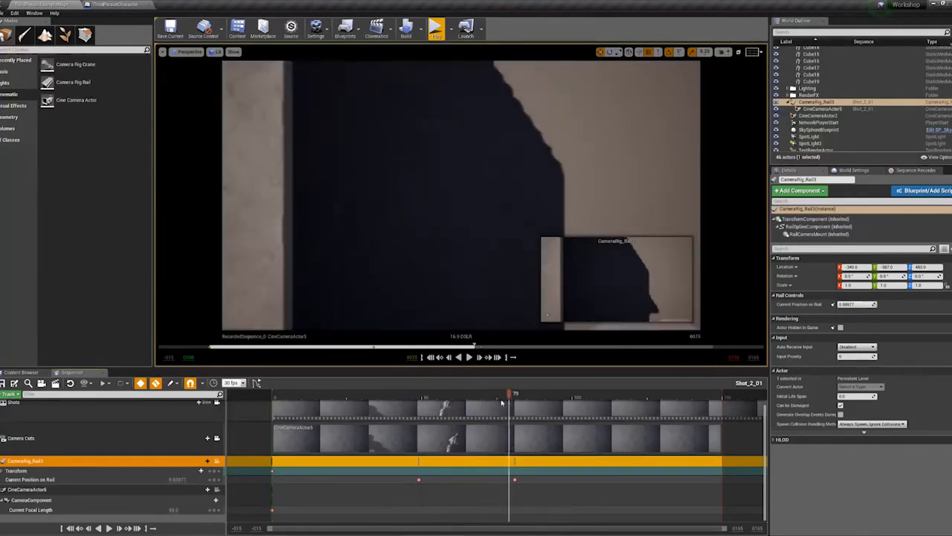
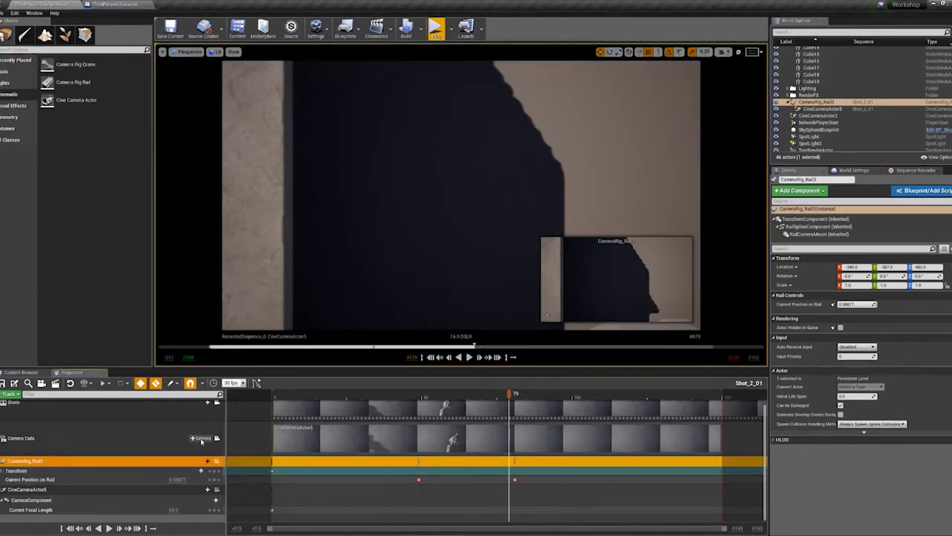
- Unlock the viewport from the camera cuts and frame the whole camera rail with its icons shown at frame 81
{"action": "left_click", "coordinate": [216, 438]}
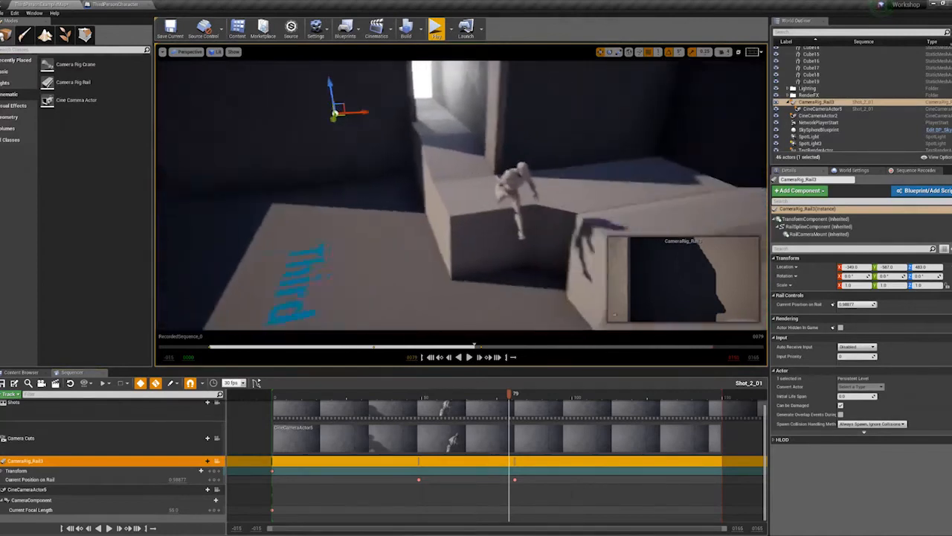
{"action": "right_click_drag", "start_coordinate": [514, 198], "coordinate": [488, 216]}
{"action": "key", "text": "g"}
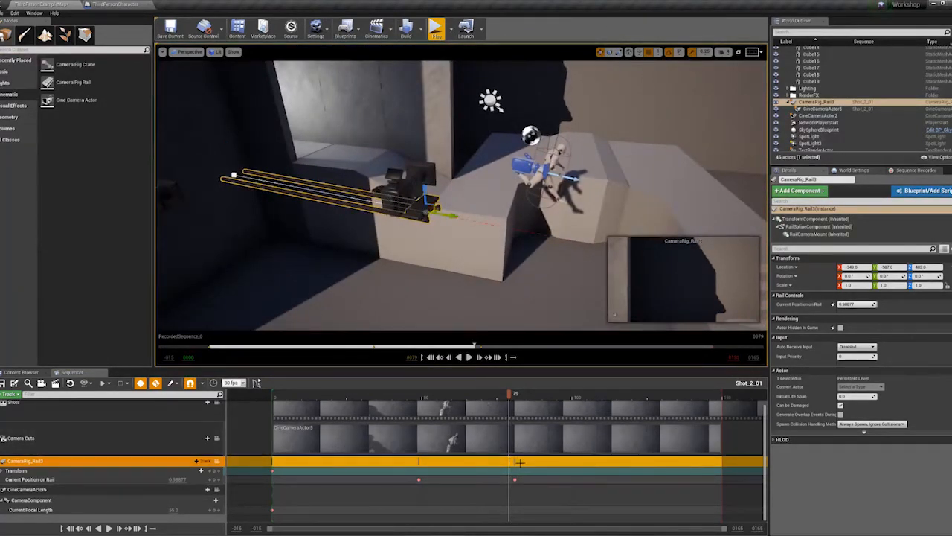
{"action": "left_click_drag", "start_coordinate": [510, 394], "coordinate": [516, 394]}
{"action": "right_click_drag", "start_coordinate": [461, 201], "coordinate": [497, 217]}
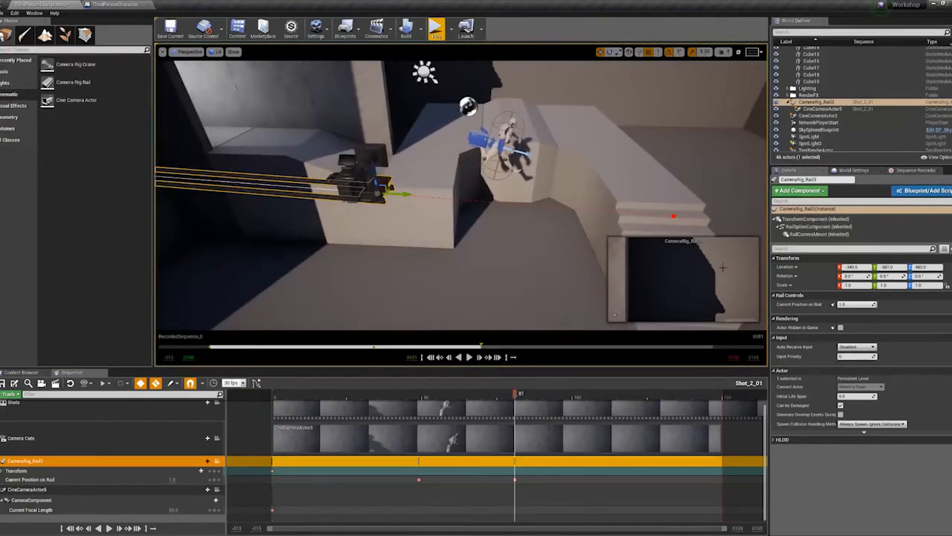
- Try to lengthen the rail by moving its end point forward at frame 81, and undo the moves
{"action": "left_click_drag", "start_coordinate": [399, 194], "coordinate": [438, 197]}
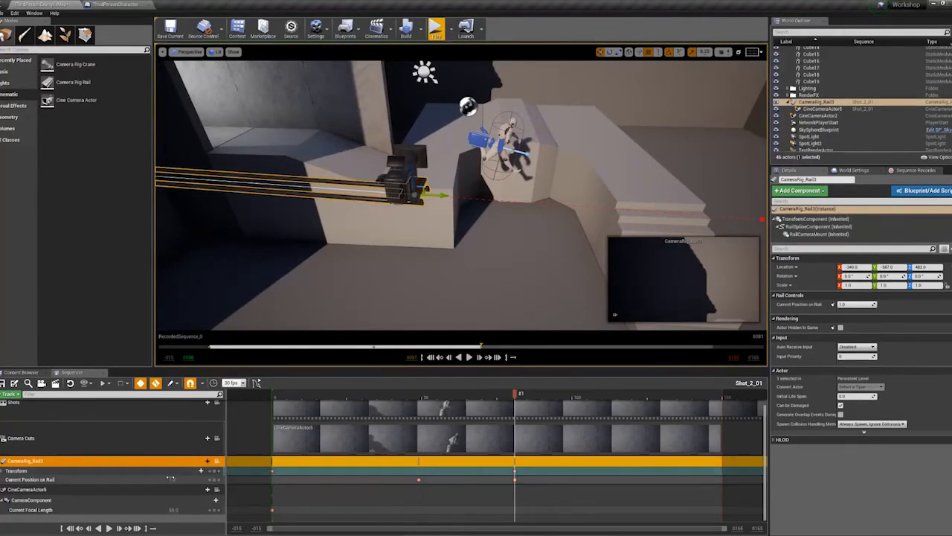
{"action": "key", "text": "s"}
{"action": "mouse_move", "coordinate": [425, 264]}
{"action": "right_mouse_down"}
{"action": "mouse_move", "coordinate": [335, 260]}
{"action": "mouse_move", "coordinate": [422, 247]}
{"action": "right_mouse_up"}
{"action": "key", "text": "ctrl+z"}
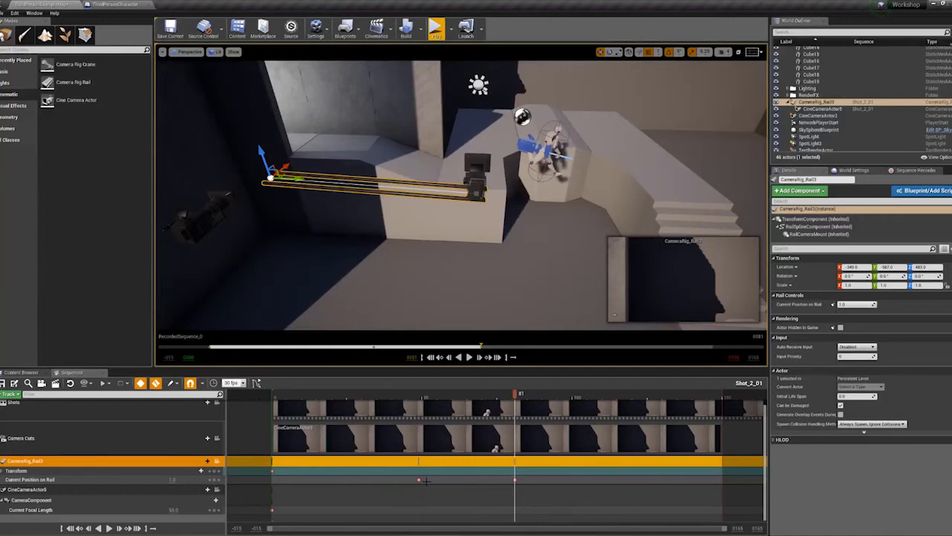
{"action": "left_click_drag", "start_coordinate": [515, 395], "coordinate": [515, 413]}
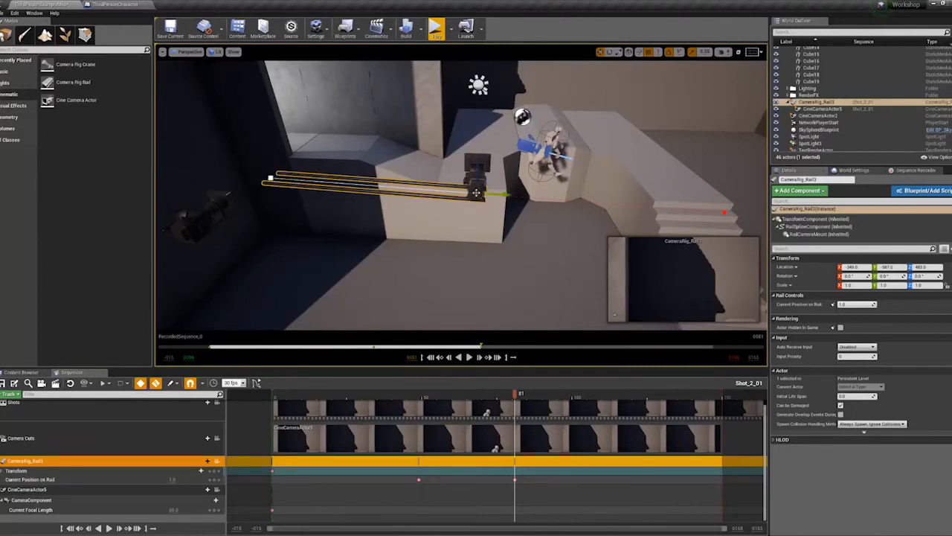
{"action": "left_click_drag", "start_coordinate": [498, 195], "coordinate": [517, 198]}
{"action": "key", "text": "ctrl+z"}
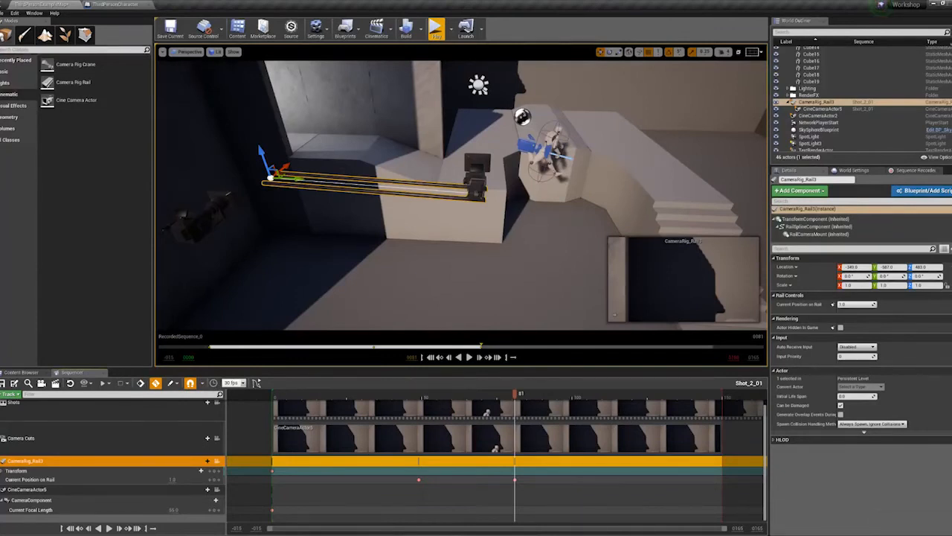
- With auto-keying off, extend the rail's end point forward, move its end position key to frame 73 and lower the end point toward the floor
{"action": "left_click_drag", "start_coordinate": [488, 192], "coordinate": [529, 197]}
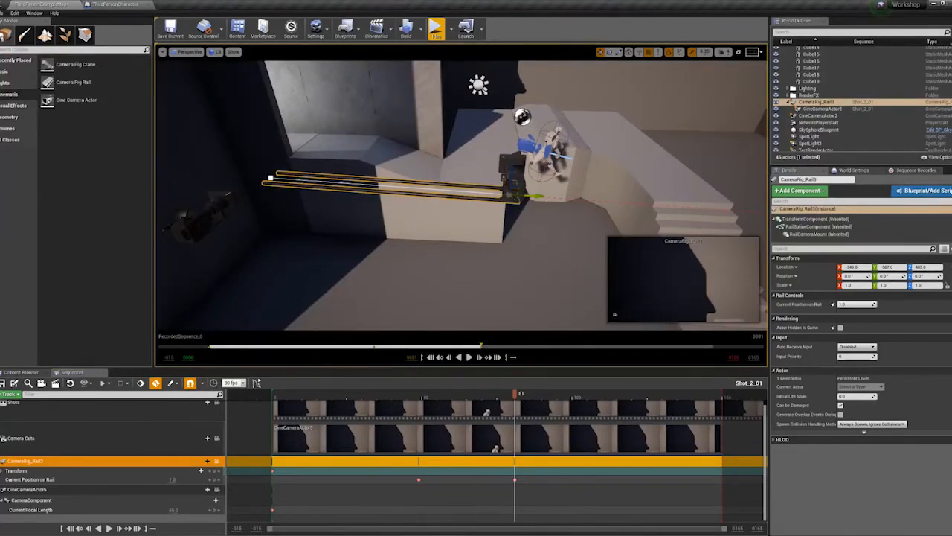
{"action": "right_click_drag", "start_coordinate": [529, 196], "coordinate": [552, 189]}
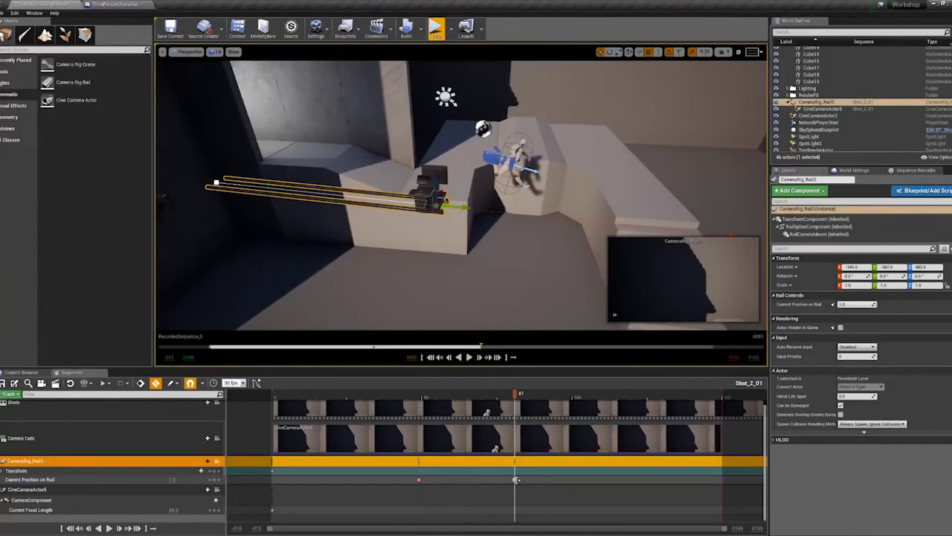
{"action": "left_click_drag", "start_coordinate": [515, 479], "coordinate": [491, 480]}
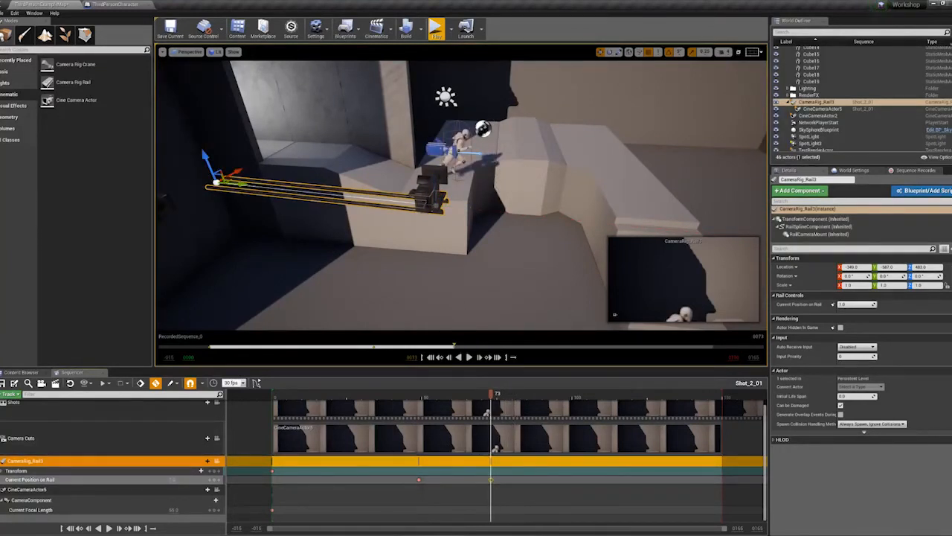
{"action": "left_click_drag", "start_coordinate": [438, 189], "coordinate": [446, 231]}
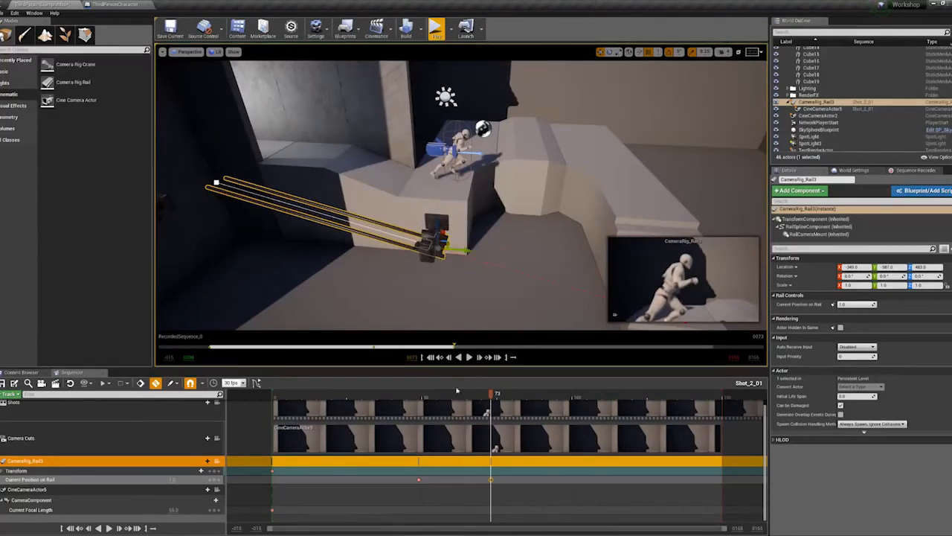
- Move the rail's end position key to frame 76 and nudge the rail's end point slightly further forward
{"action": "mouse_move", "coordinate": [496, 392]}
{"action": "left_mouse_down"}
{"action": "mouse_move", "coordinate": [526, 398]}
{"action": "mouse_move", "coordinate": [497, 396]}
{"action": "left_mouse_up"}
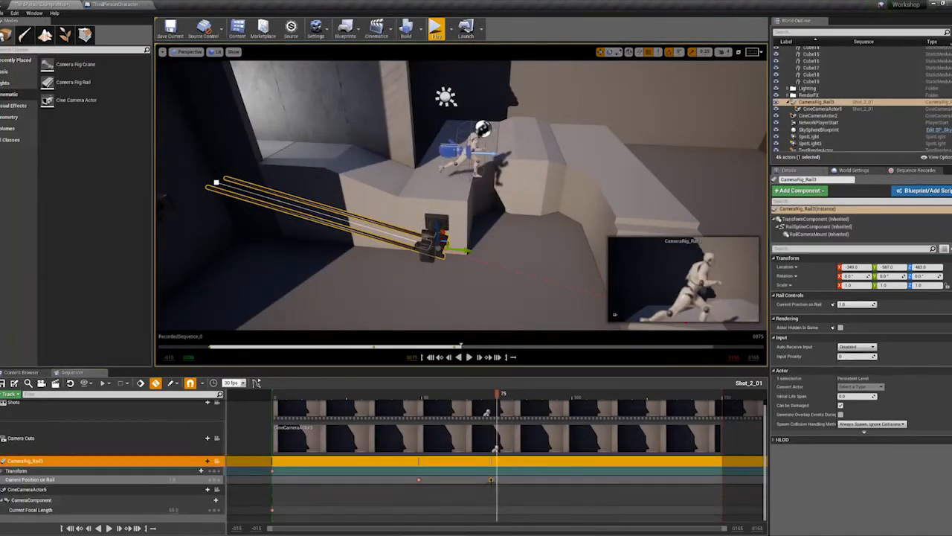
{"action": "left_click_drag", "start_coordinate": [492, 480], "coordinate": [500, 480]}
{"action": "left_click_drag", "start_coordinate": [470, 251], "coordinate": [479, 253]}
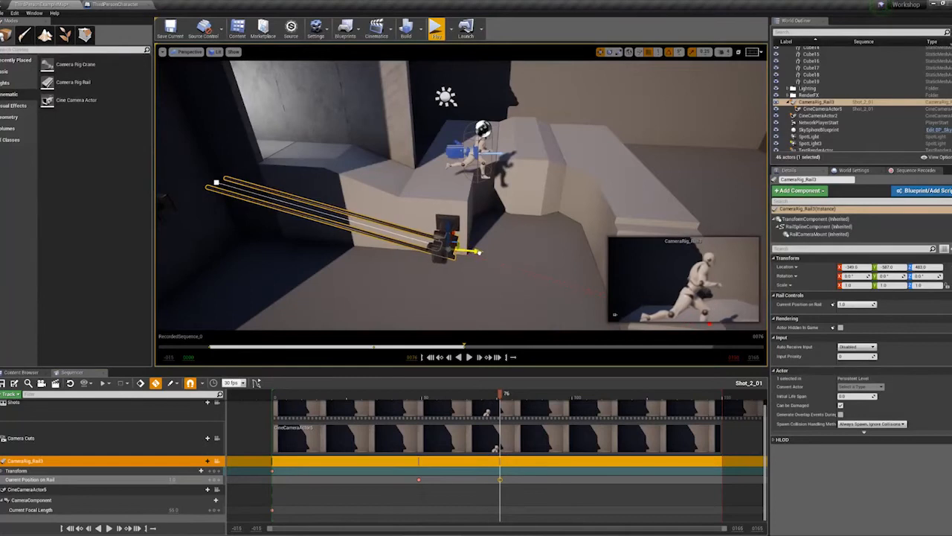
- Play back Shot_2_01 and check how the rail camera follows the running character through the jump
{"action": "left_click_drag", "start_coordinate": [505, 394], "coordinate": [410, 401]}
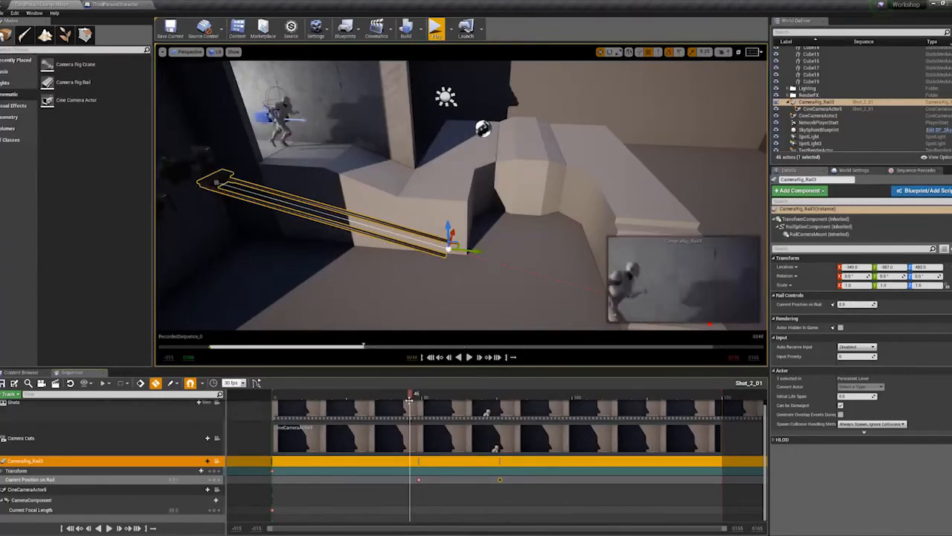
{"action": "key", "text": "Up"}
{"action": "key", "text": "space"}
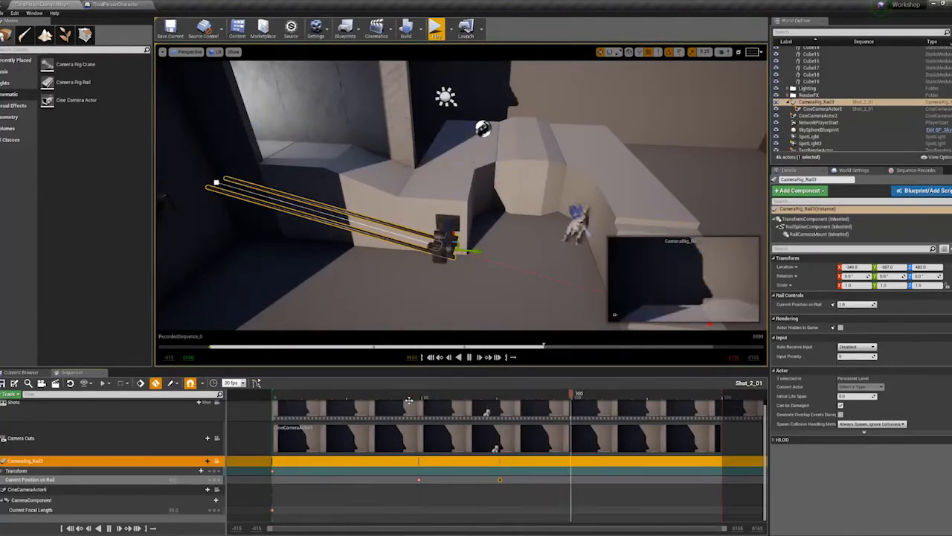
{"action": "key", "text": "space"}
{"action": "key", "text": "Up"}
{"action": "right_click_drag", "start_coordinate": [475, 239], "coordinate": [487, 286]}
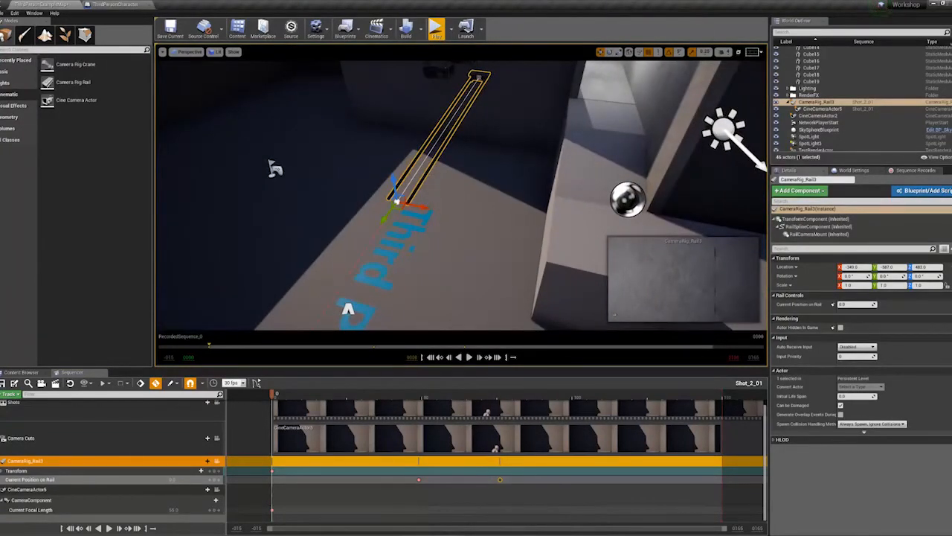
- Create a level sequence named Shot_3_01 in the Shots/Shot_3 folder and open it
{"action": "left_click", "coordinate": [18, 373]}
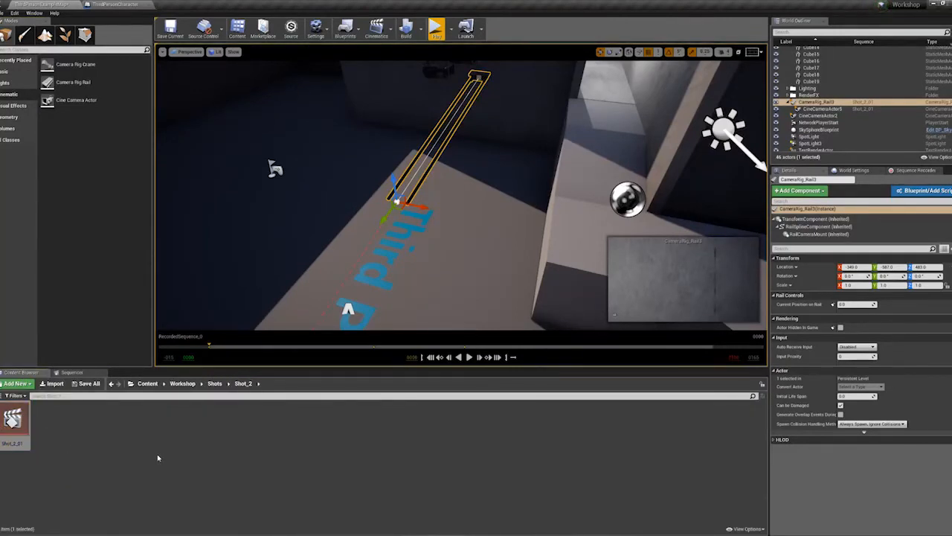
{"action": "left_click", "coordinate": [214, 383]}
{"action": "double_click", "coordinate": [92, 433]}
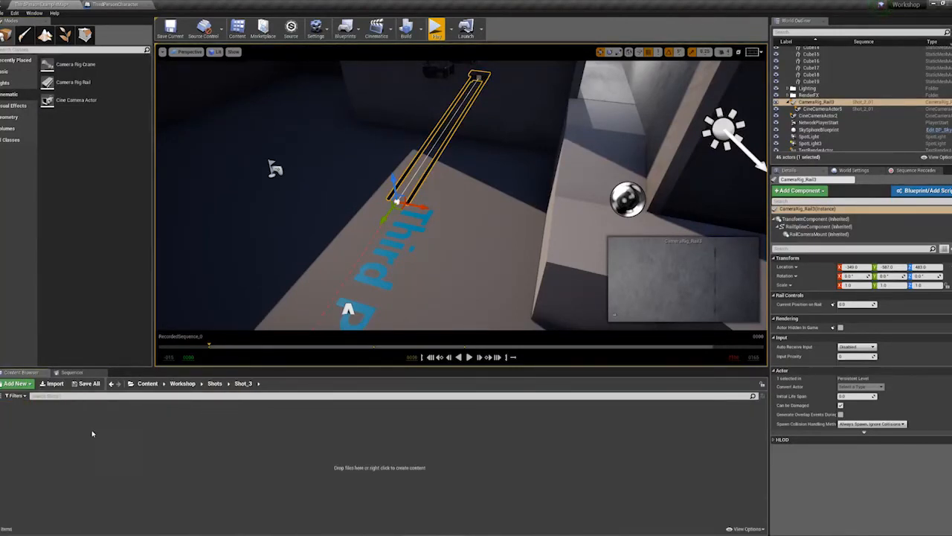
{"action": "right_click", "coordinate": [92, 439]}
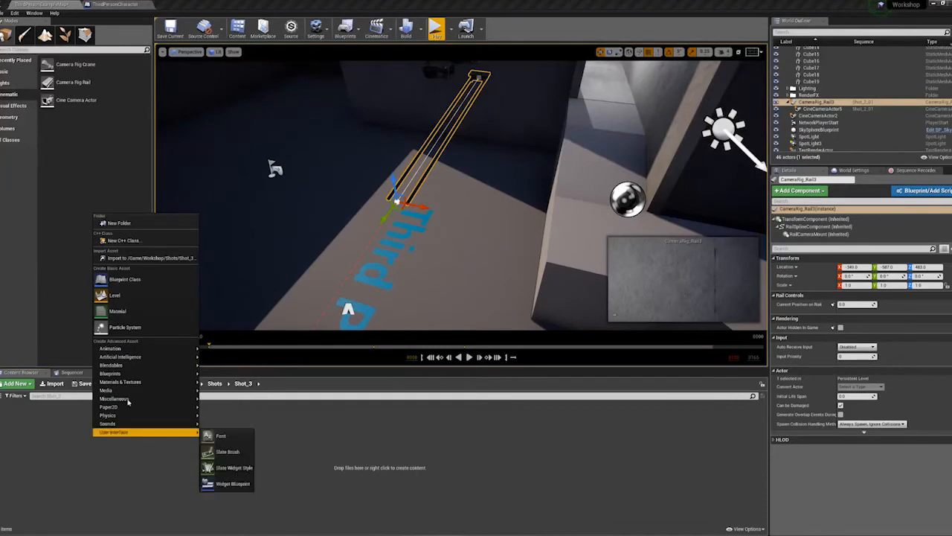
{"action": "mouse_move", "coordinate": [129, 358]}
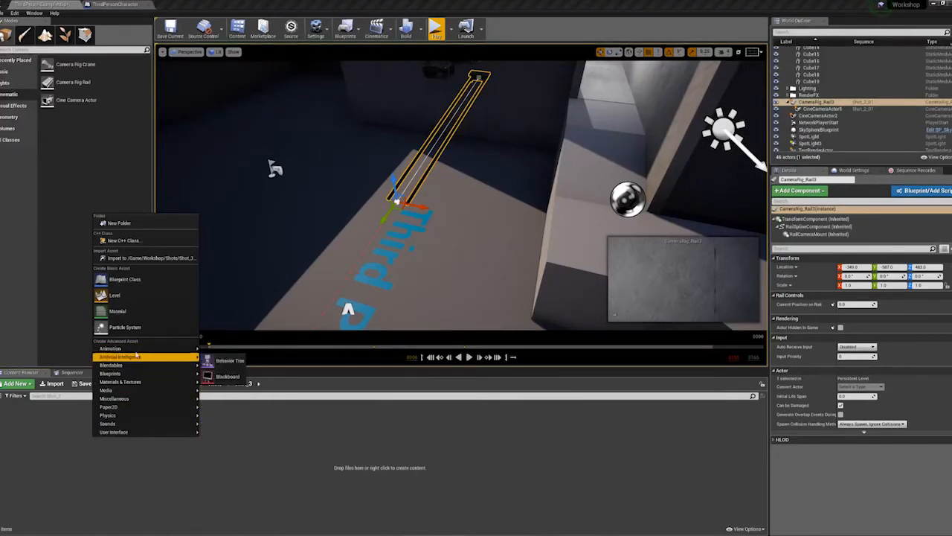
{"action": "left_click", "coordinate": [230, 449]}
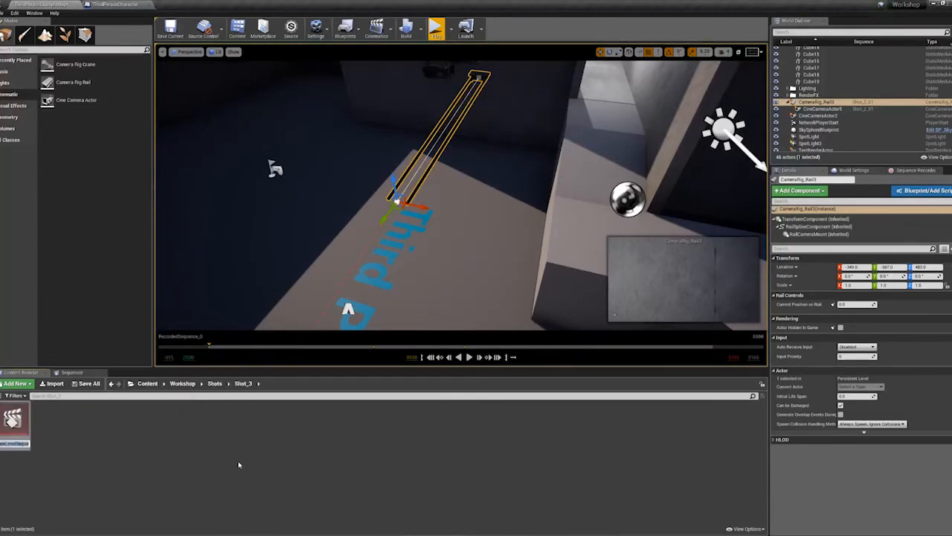
{"action": "type", "text": "Shot_3_01"}
{"action": "key", "text": "Return"}
{"action": "key", "text": "Return"}
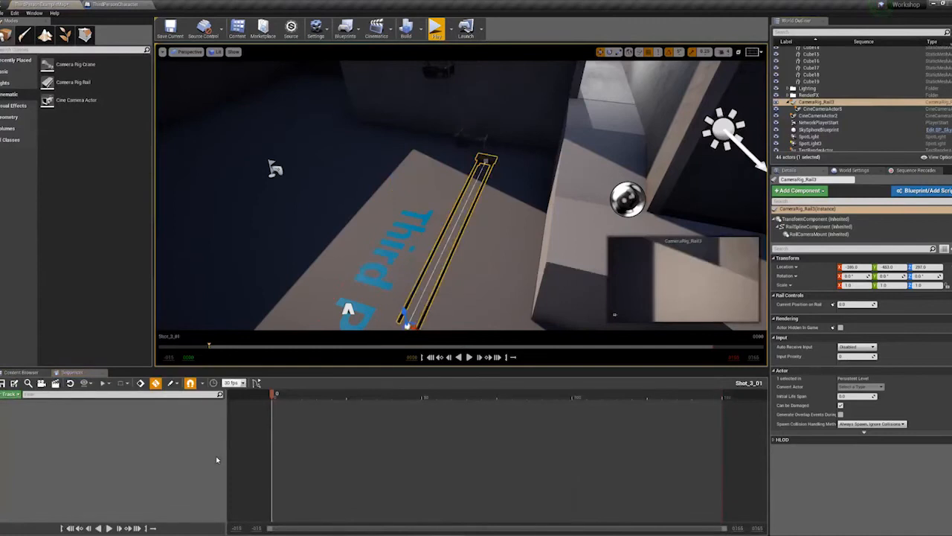
- Add a shot track to Shot_3_01 and insert RecordedSequence_0 in it at frame 0
{"action": "right_click", "coordinate": [111, 430]}
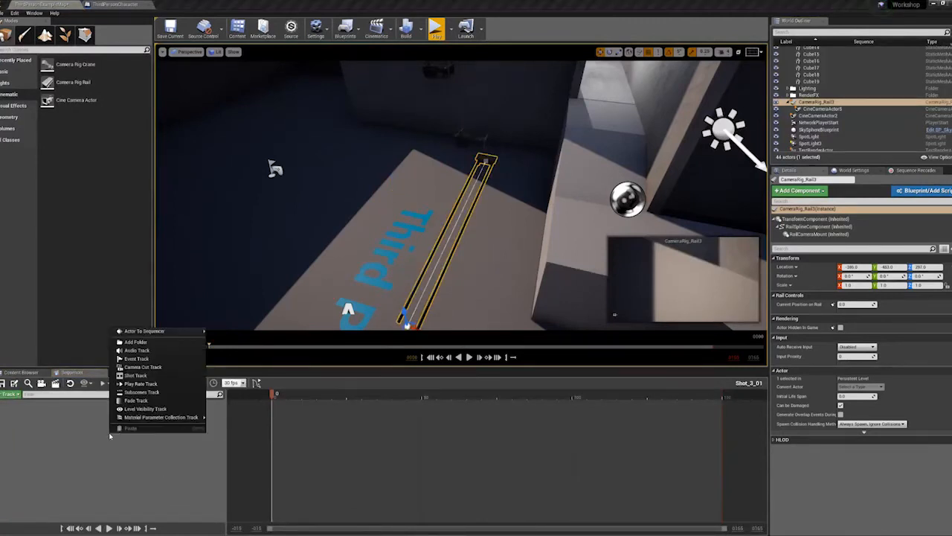
{"action": "left_click", "coordinate": [158, 378]}
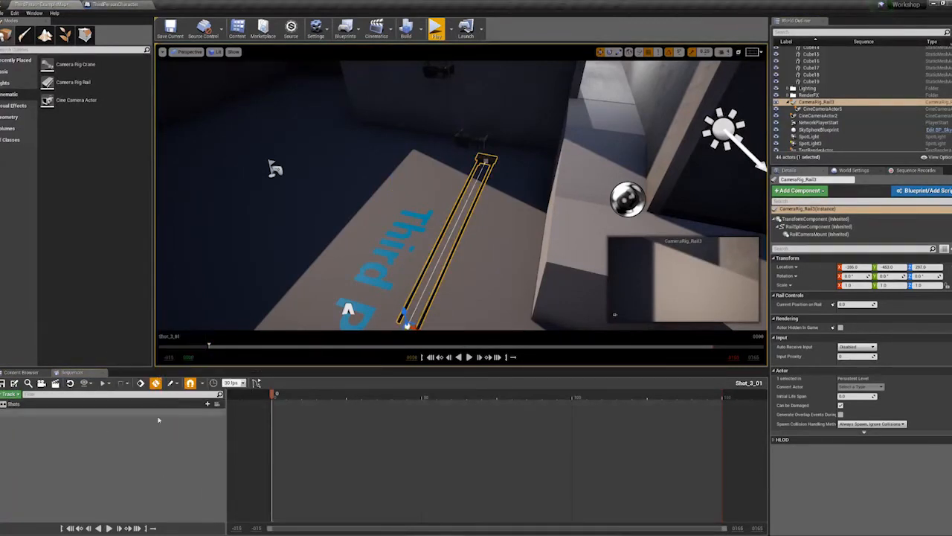
{"action": "left_click", "coordinate": [204, 403]}
{"action": "left_click", "coordinate": [239, 309]}
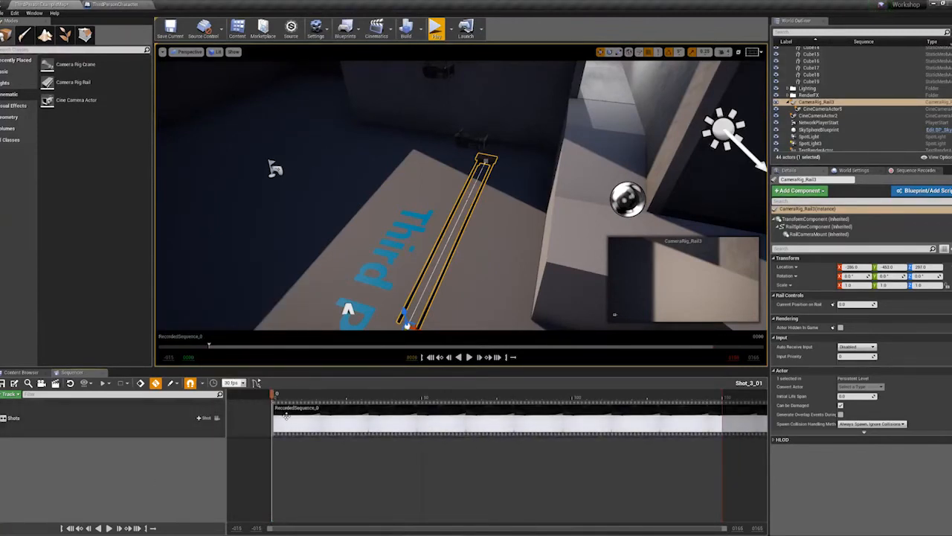
- Add a camera cut track to Shot_3_01, leaving it without a camera
{"action": "right_click", "coordinate": [71, 458]}
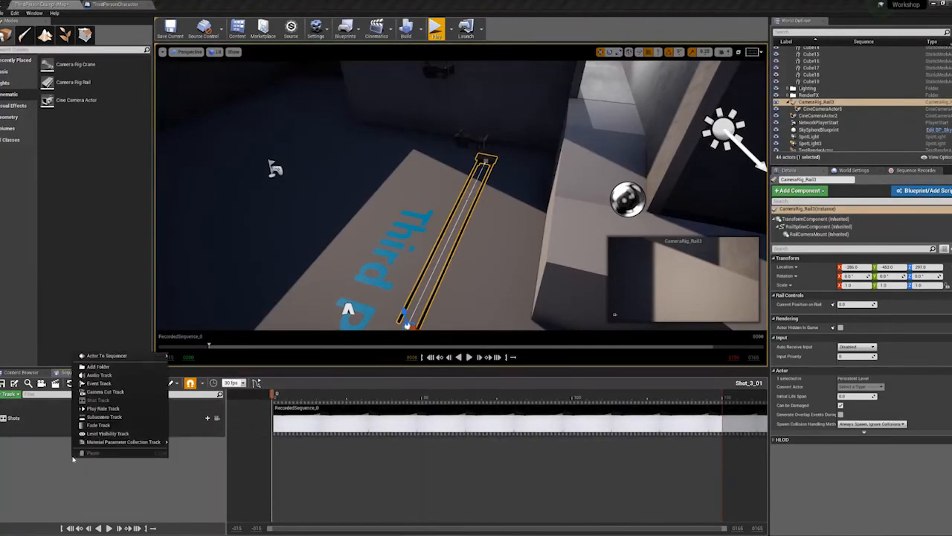
{"action": "left_click", "coordinate": [131, 392]}
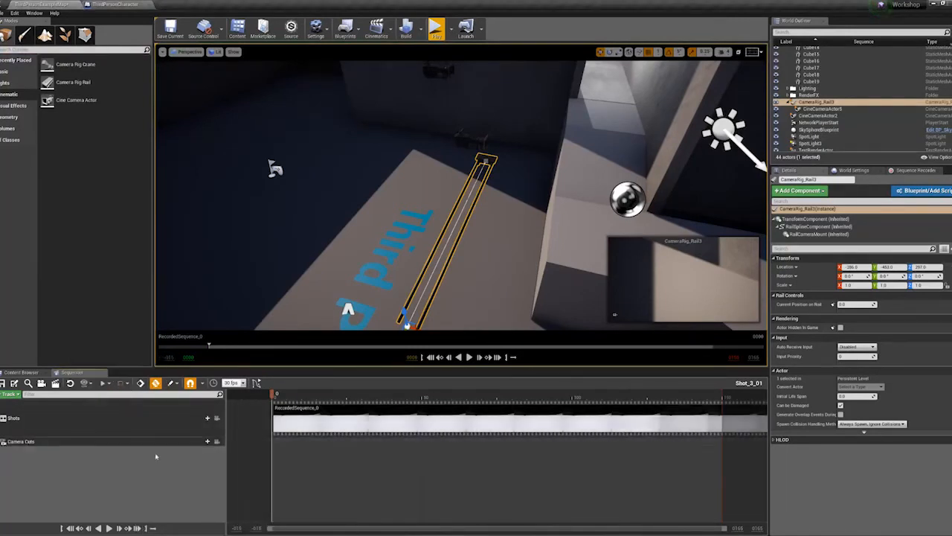
{"action": "left_click", "coordinate": [201, 442]}
{"action": "left_click", "coordinate": [149, 430]}
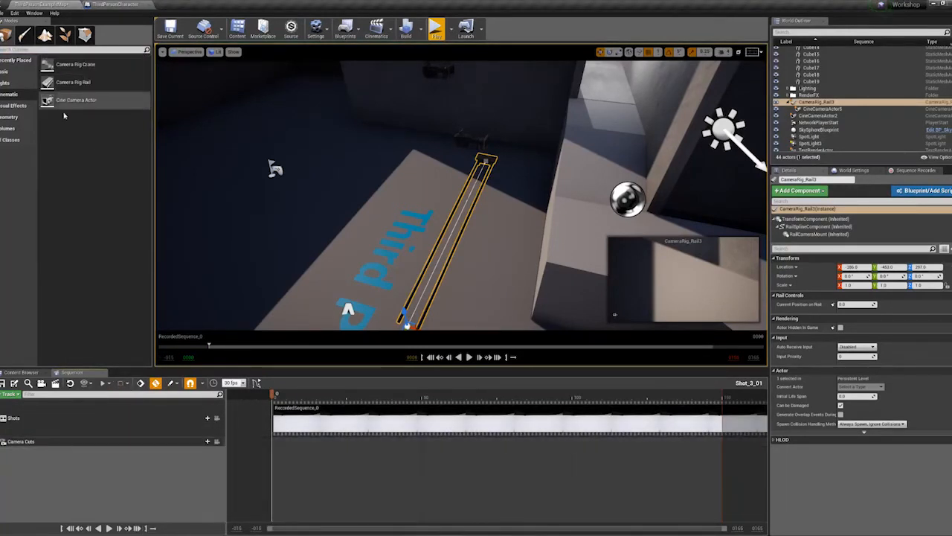
- Place a new Cine Camera Actor in the level near the edge of the raised block
{"action": "left_click_drag", "start_coordinate": [64, 105], "coordinate": [573, 245]}
{"action": "right_click_drag", "start_coordinate": [256, 247], "coordinate": [401, 247]}
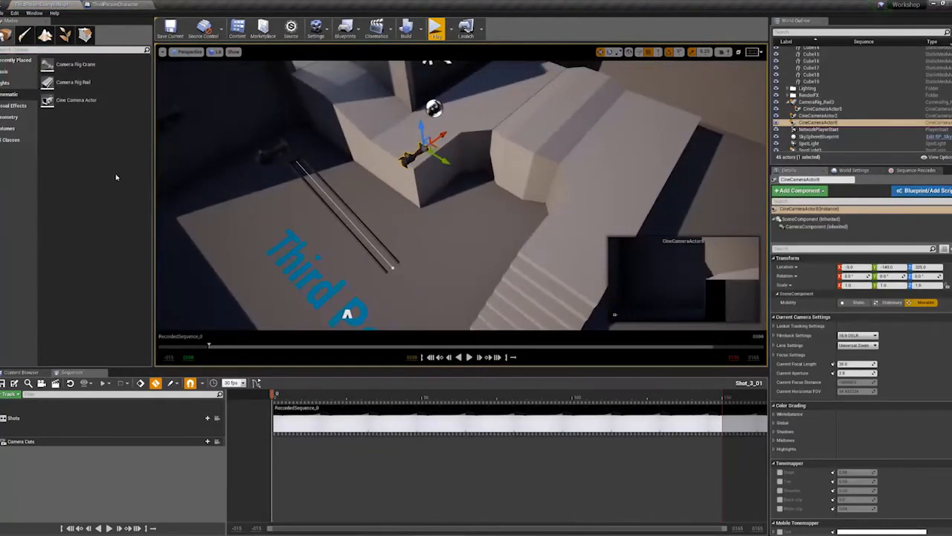
- Place a Camera Rig Crane on the floor beside the staircase, at the end of the Third Person floor text
{"action": "left_click_drag", "start_coordinate": [74, 64], "coordinate": [355, 329]}
{"action": "right_click_drag", "start_coordinate": [423, 272], "coordinate": [353, 305]}
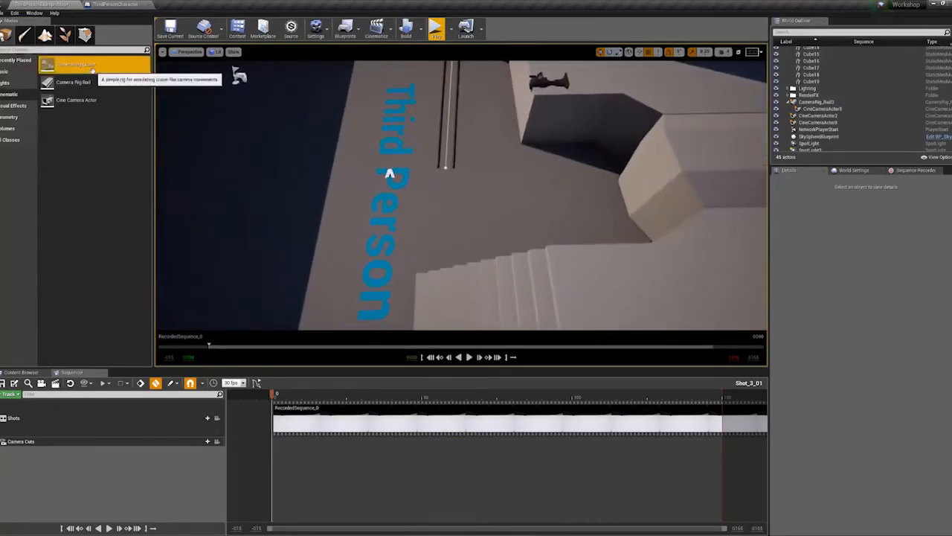
{"action": "left_click_drag", "start_coordinate": [93, 71], "coordinate": [358, 231]}
{"action": "right_click_drag", "start_coordinate": [359, 230], "coordinate": [431, 263]}
{"action": "scroll", "coordinate": [451, 276], "scroll_direction": "up", "scroll_amount": 3}
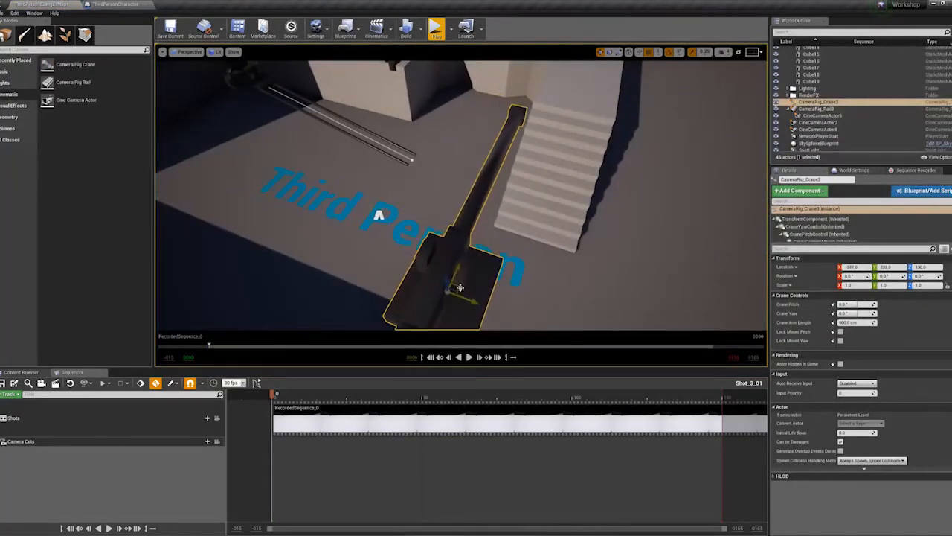
{"action": "left_click_drag", "start_coordinate": [460, 287], "coordinate": [451, 186], "text": "alt"}
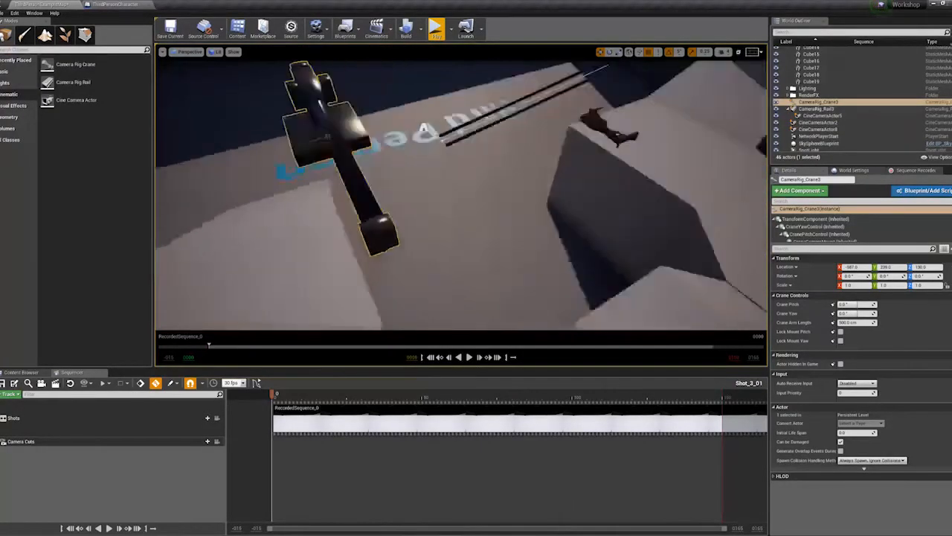
- Attach the cine camera on the raised block to the crane rig and set its relative location to 0, 0, 0
{"action": "right_click_drag", "start_coordinate": [450, 186], "coordinate": [553, 128]}
{"action": "left_click", "coordinate": [484, 134]}
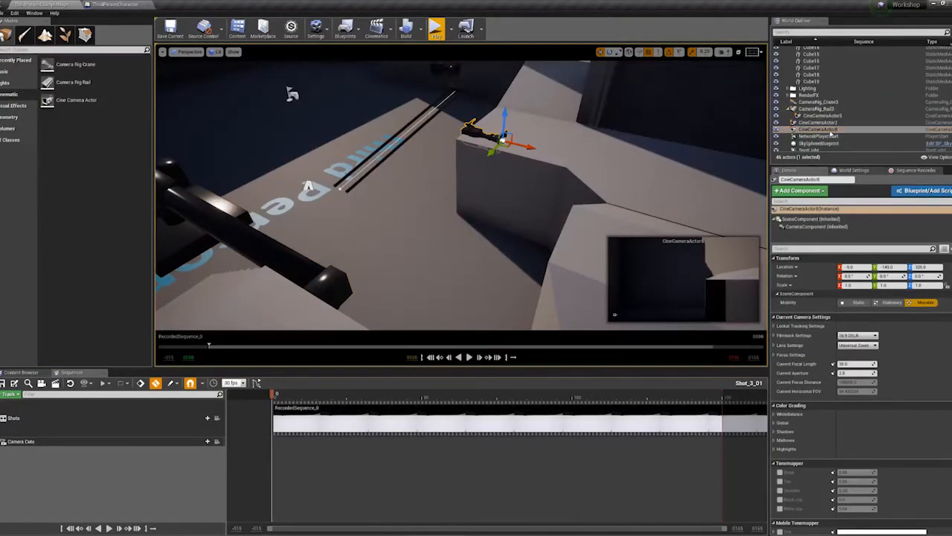
{"action": "left_click_drag", "start_coordinate": [818, 130], "coordinate": [818, 106]}
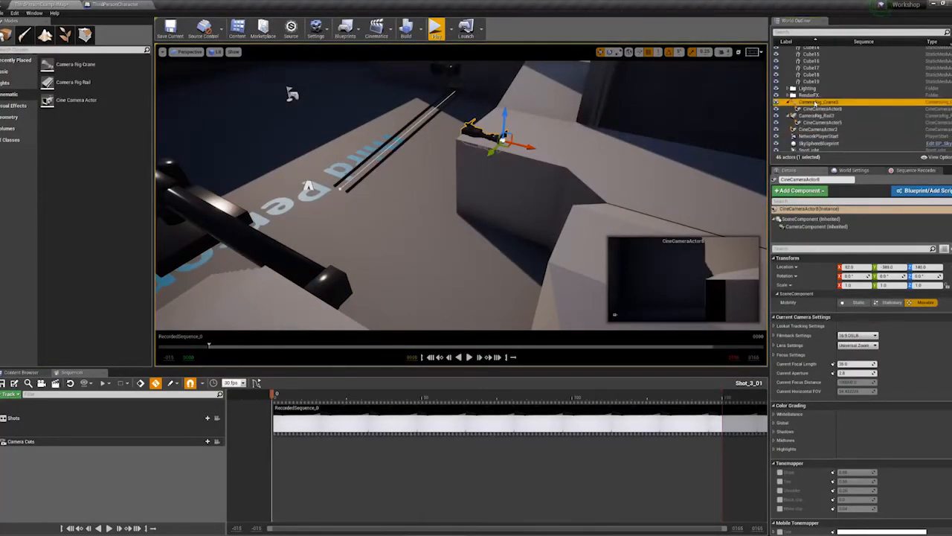
{"action": "left_click", "coordinate": [856, 267]}
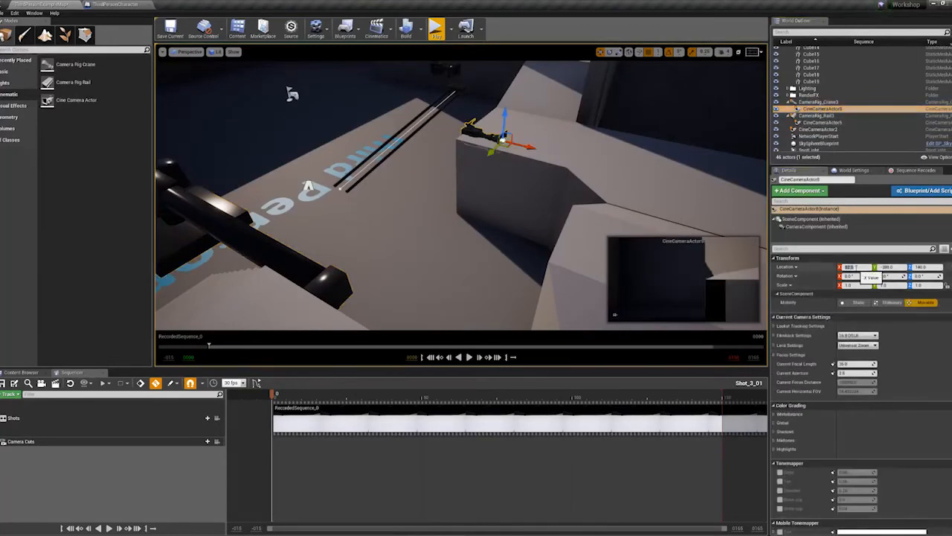
{"action": "type", "text": "0"}
{"action": "key", "text": "Tab"}
{"action": "type", "text": "0"}
{"action": "key", "text": "Tab"}
{"action": "type", "text": "0"}
{"action": "key", "text": "Return"}
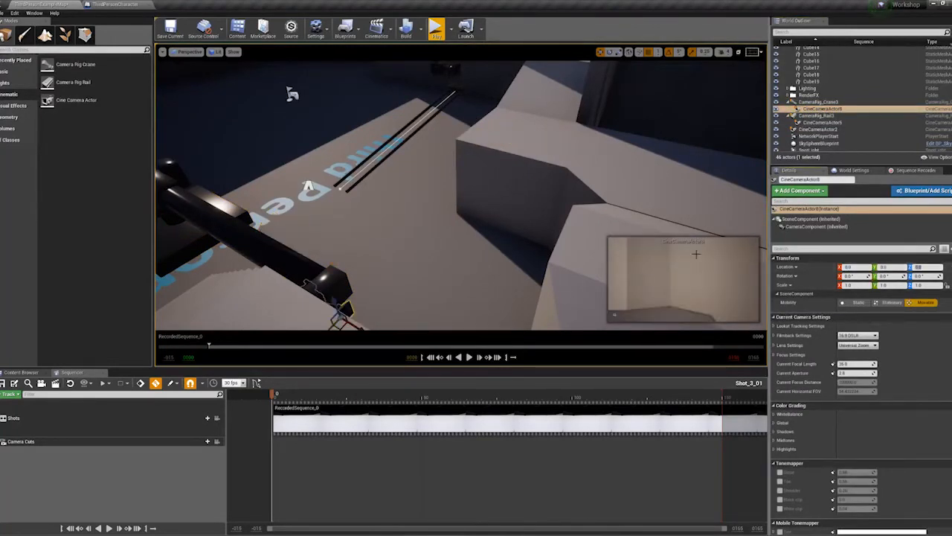
- Set the yaw rotation of the crane-mounted camera to -90°
{"action": "left_click_drag", "start_coordinate": [565, 231], "coordinate": [424, 202], "text": "alt"}
{"action": "mouse_move", "coordinate": [461, 201]}
{"action": "right_mouse_down"}
{"action": "mouse_move", "coordinate": [417, 194]}
{"action": "mouse_move", "coordinate": [503, 200]}
{"action": "mouse_move", "coordinate": [447, 196]}
{"action": "right_mouse_up"}
{"action": "left_click", "coordinate": [506, 194]}
{"action": "left_click", "coordinate": [503, 210]}
{"action": "right_click_drag", "start_coordinate": [503, 210], "coordinate": [558, 225]}
{"action": "left_click", "coordinate": [919, 276]}
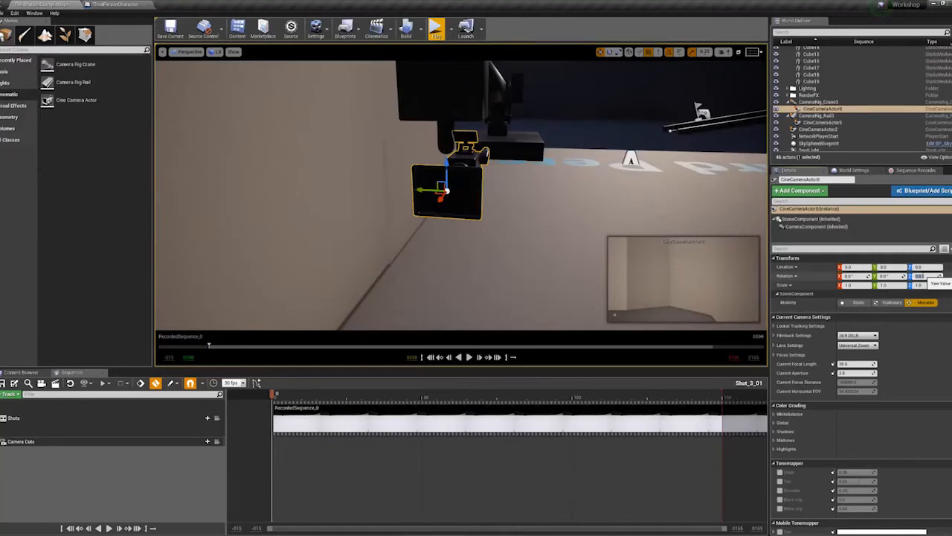
{"action": "type", "text": "-90"}
{"action": "key", "text": "Return"}
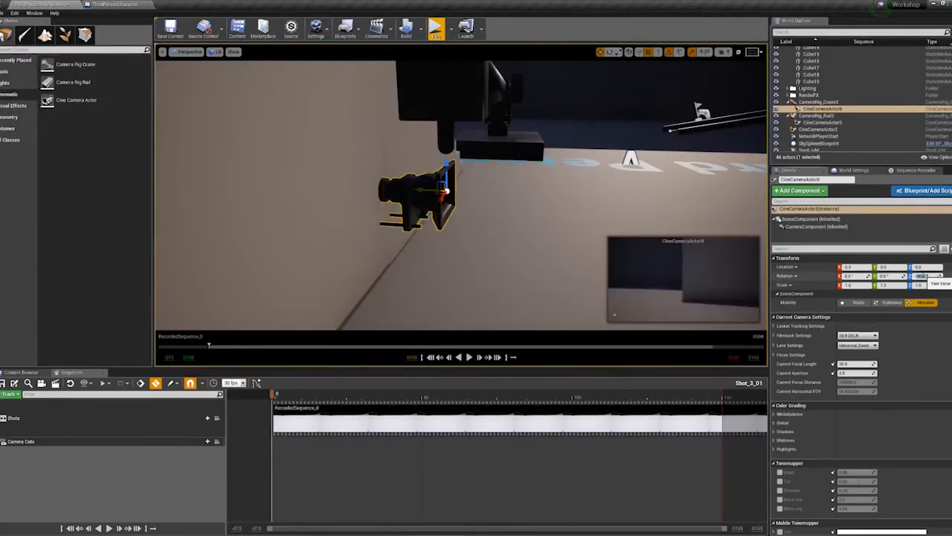
- Tilt the crane-mounted camera slightly by setting its pitch rotation to 3°
{"action": "left_click", "coordinate": [887, 276]}
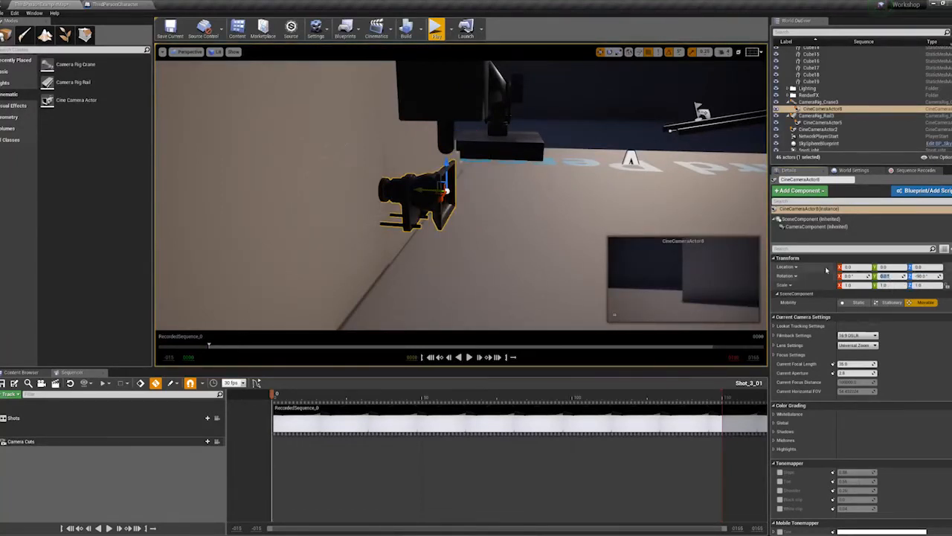
{"action": "mouse_move", "coordinate": [471, 199]}
{"action": "right_mouse_down"}
{"action": "mouse_move", "coordinate": [456, 196]}
{"action": "mouse_move", "coordinate": [477, 186]}
{"action": "mouse_move", "coordinate": [480, 197]}
{"action": "right_mouse_up"}
{"action": "right_click", "coordinate": [470, 199]}
{"action": "key", "text": "r"}
{"action": "left_click", "coordinate": [439, 187]}
{"action": "key", "text": "r"}
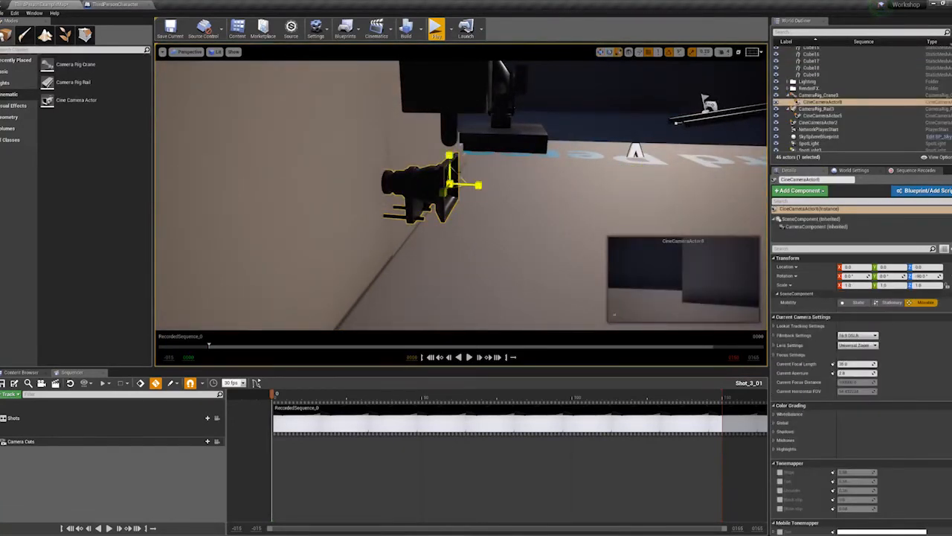
{"action": "key", "text": "e"}
{"action": "left_click_drag", "start_coordinate": [479, 155], "coordinate": [474, 148]}
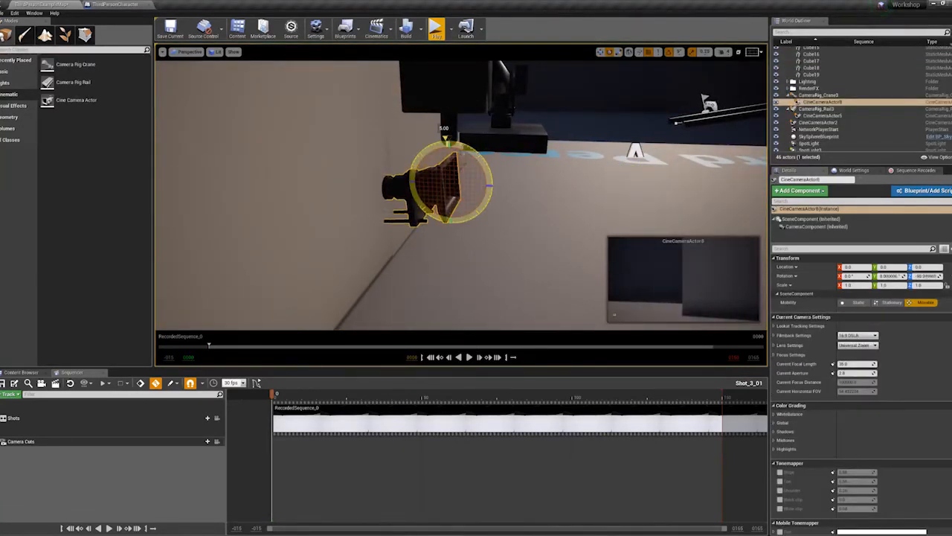
{"action": "right_click_drag", "start_coordinate": [635, 221], "coordinate": [662, 210]}
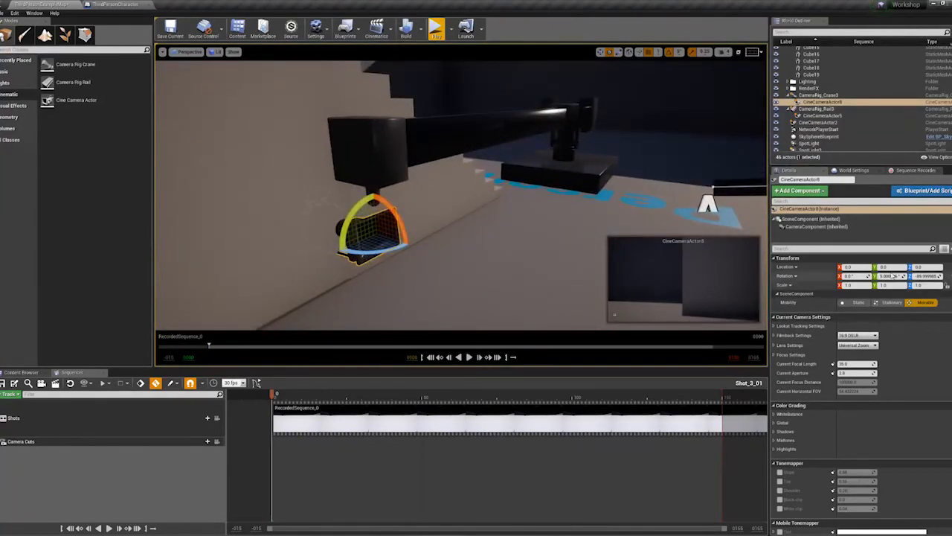
{"action": "type", "text": "3"}
{"action": "key", "text": "Return"}
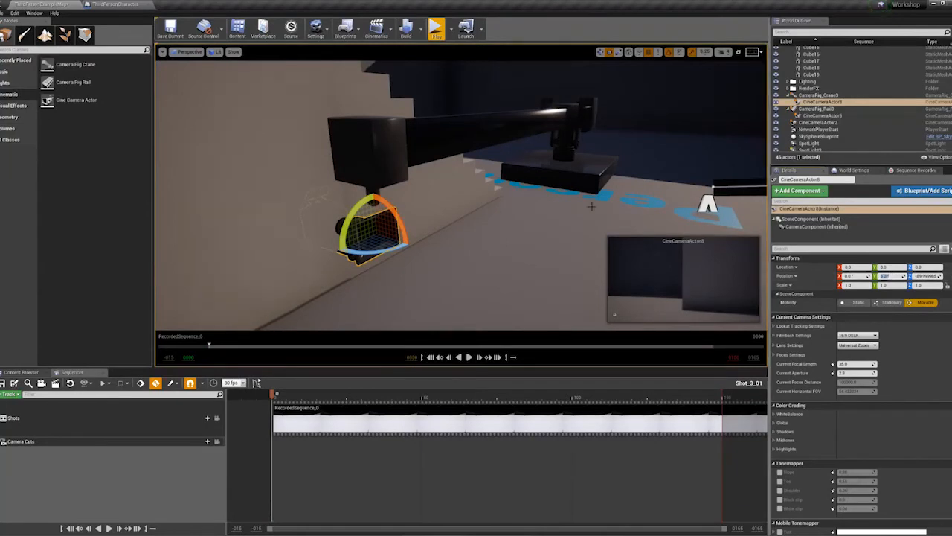
{"action": "right_click_drag", "start_coordinate": [639, 224], "coordinate": [655, 205]}
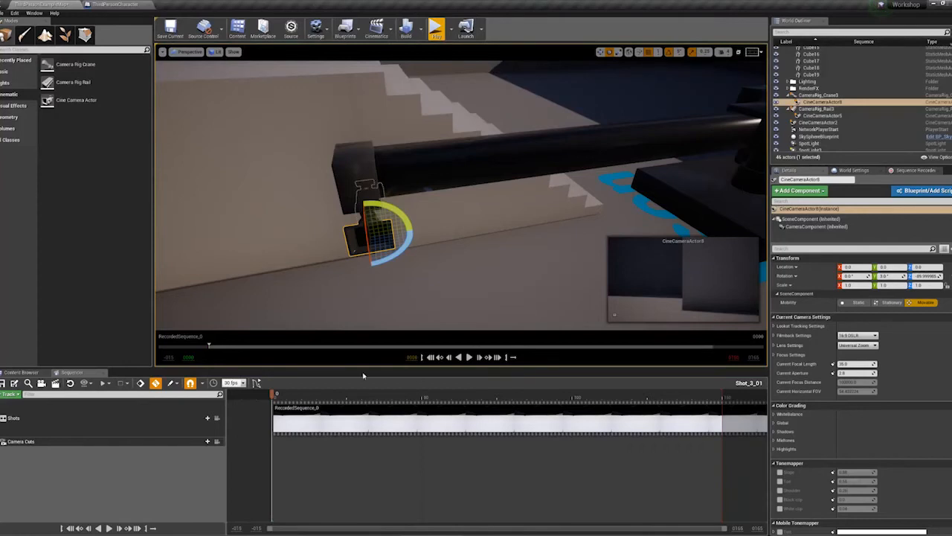
- Add keyframes at frame 0 of Shot_3_01 for the crane rig's Crane Pitch, Crane Yaw and Crane Arm Length
{"action": "right_click", "coordinate": [100, 464]}
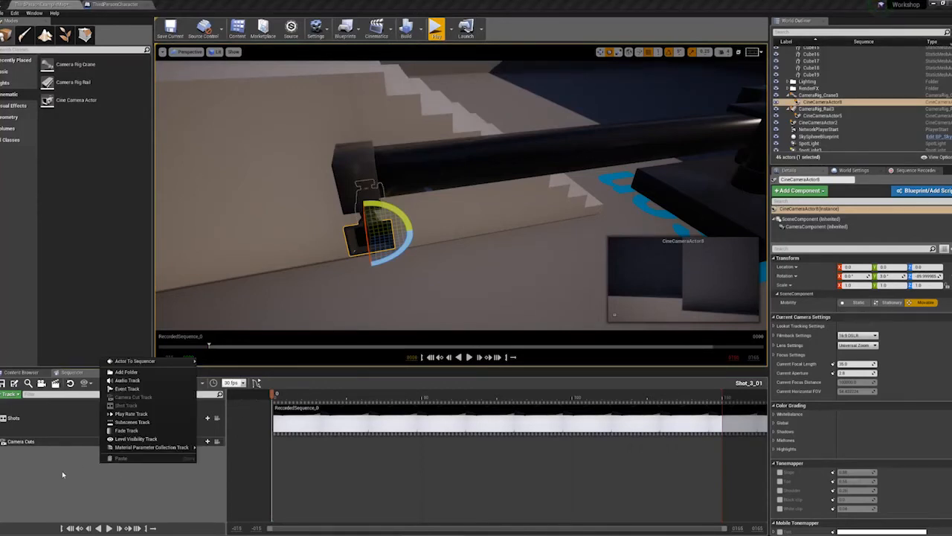
{"action": "right_click_drag", "start_coordinate": [309, 286], "coordinate": [357, 292]}
{"action": "key", "text": "w"}
{"action": "left_click", "coordinate": [488, 230]}
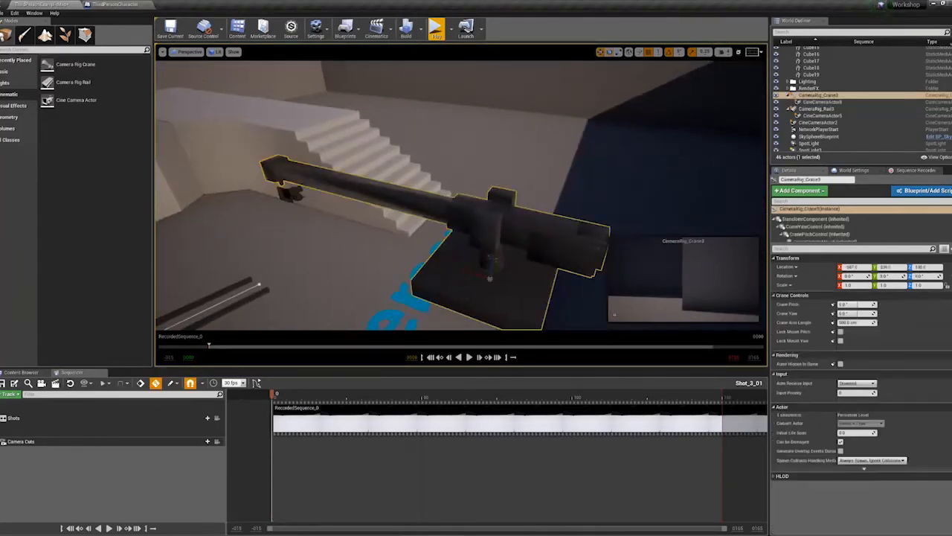
{"action": "right_click_drag", "start_coordinate": [487, 253], "coordinate": [662, 271]}
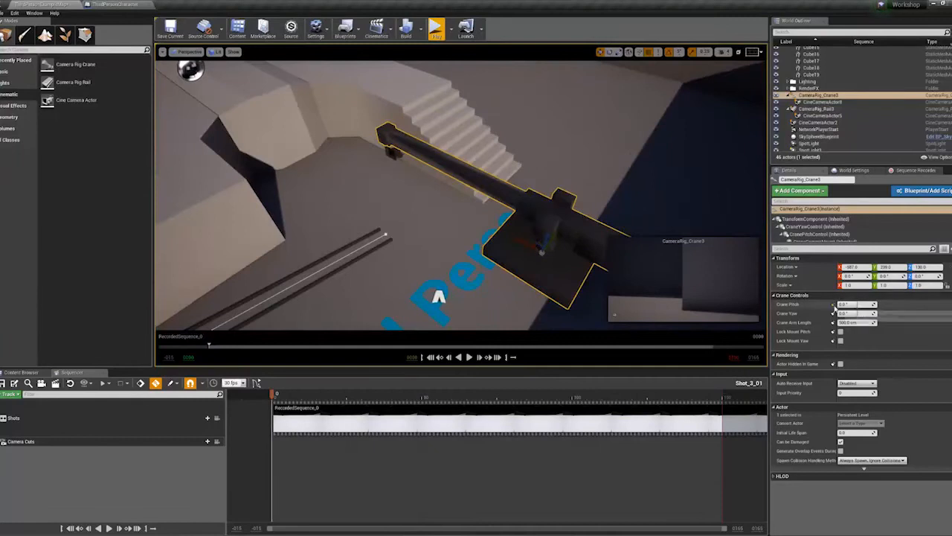
{"action": "left_click", "coordinate": [834, 304]}
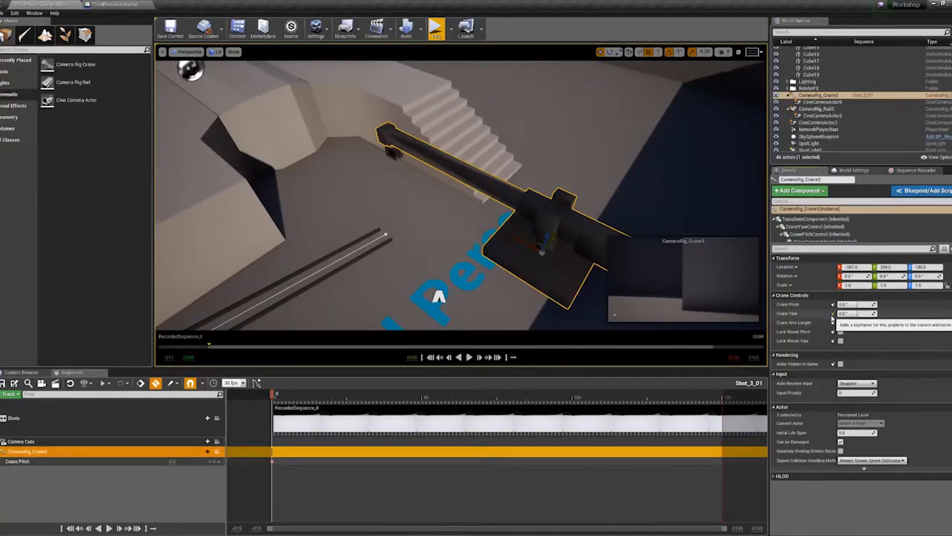
{"action": "left_click", "coordinate": [834, 313]}
{"action": "left_click", "coordinate": [833, 322]}
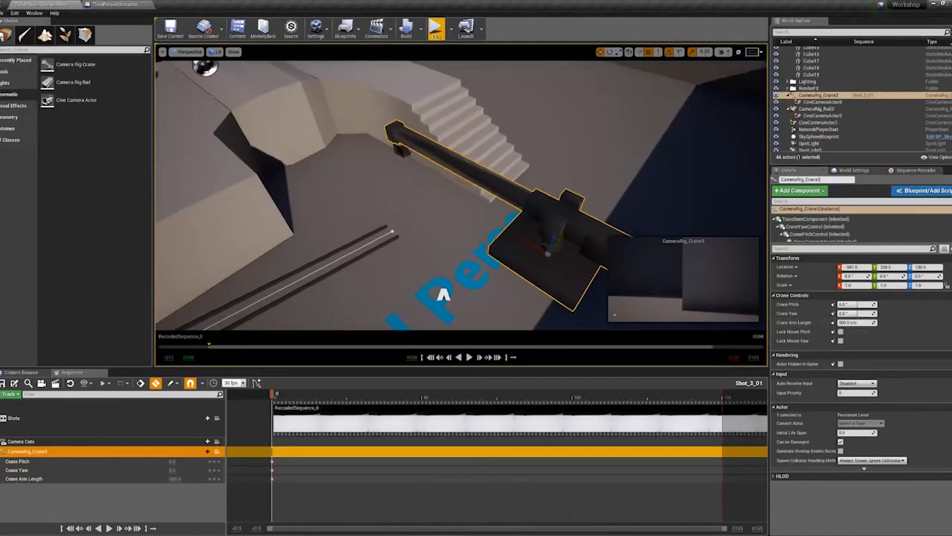
{"action": "right_click_drag", "start_coordinate": [443, 296], "coordinate": [307, 215]}
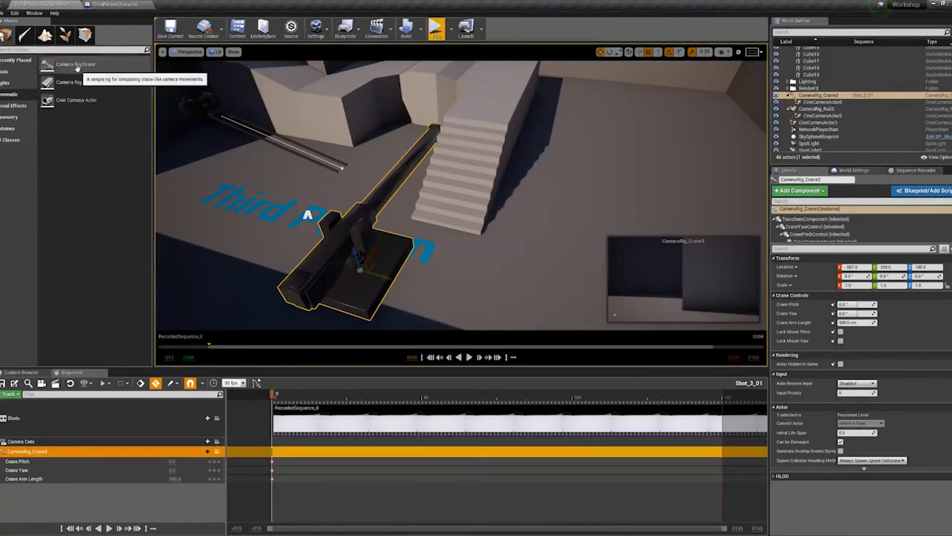
{"action": "mouse_move", "coordinate": [389, 167]}
{"action": "right_mouse_down"}
{"action": "mouse_move", "coordinate": [424, 134]}
{"action": "mouse_move", "coordinate": [455, 152]}
{"action": "mouse_move", "coordinate": [386, 169]}
{"action": "right_mouse_up"}
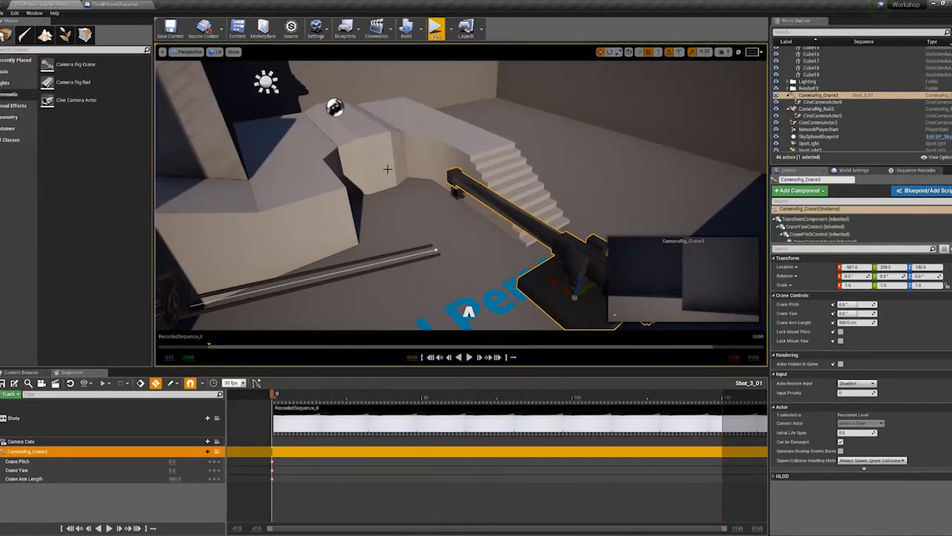
{"action": "right_click_drag", "start_coordinate": [381, 163], "coordinate": [342, 157]}
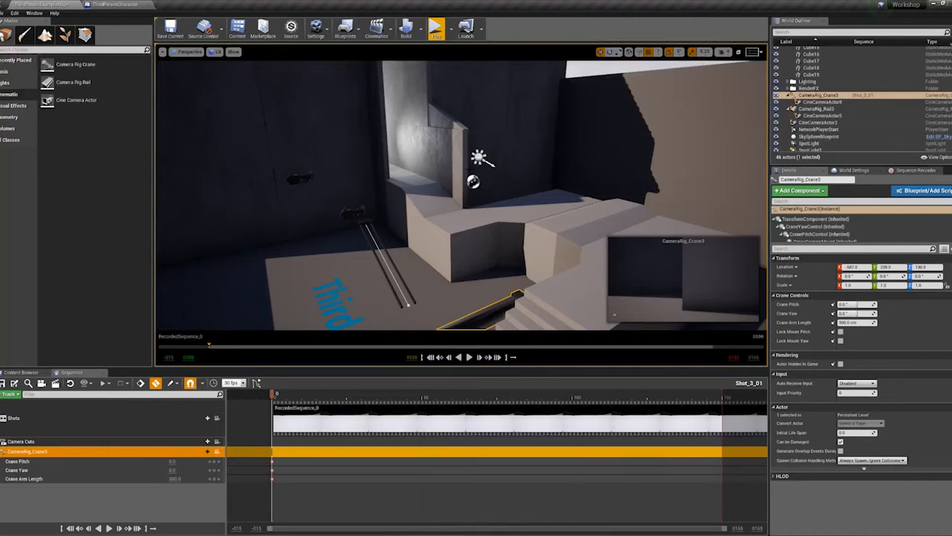
- Move the crane rig's Crane Pitch, Crane Yaw and Crane Arm Length keys from frame 0 to frame 121
{"action": "key", "text": "f"}
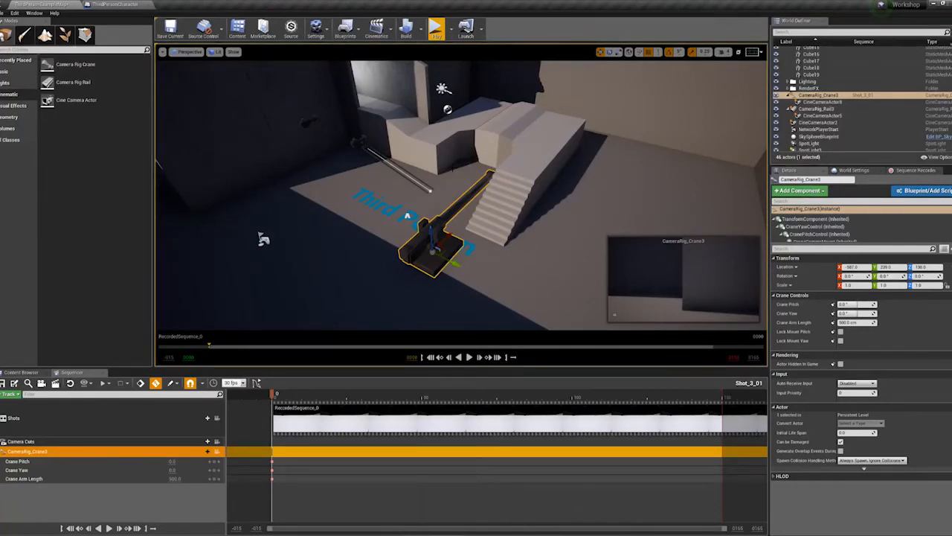
{"action": "left_click_drag", "start_coordinate": [446, 224], "coordinate": [527, 259], "text": "alt"}
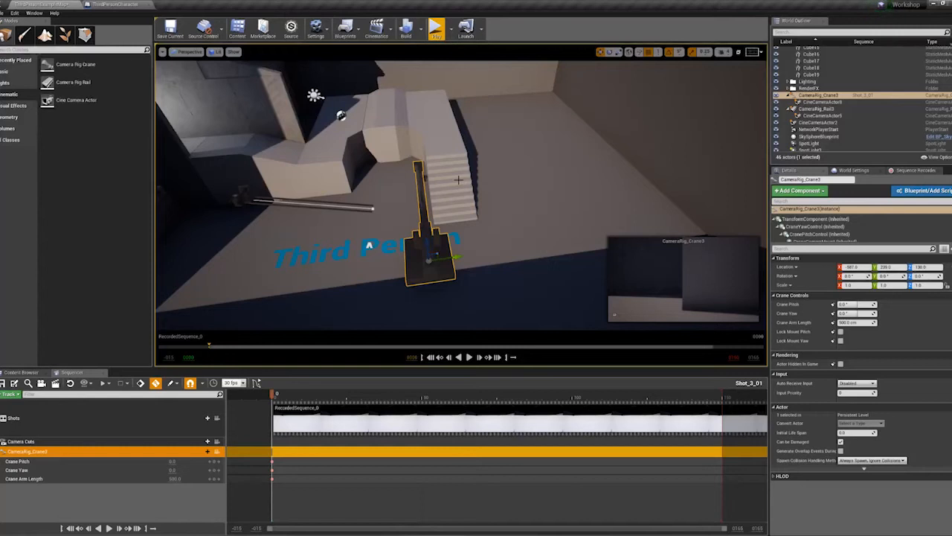
{"action": "right_click_drag", "start_coordinate": [408, 173], "coordinate": [323, 197]}
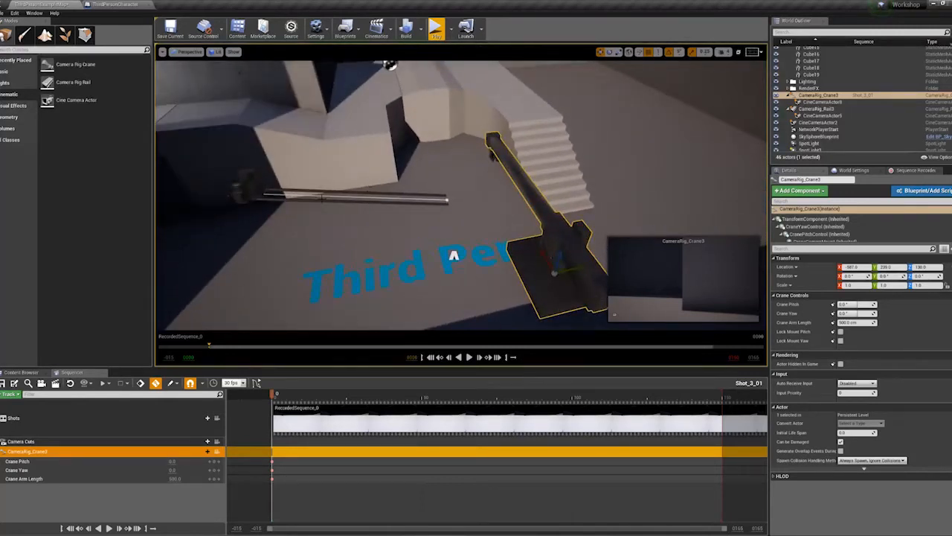
{"action": "right_click_drag", "start_coordinate": [556, 246], "coordinate": [540, 258]}
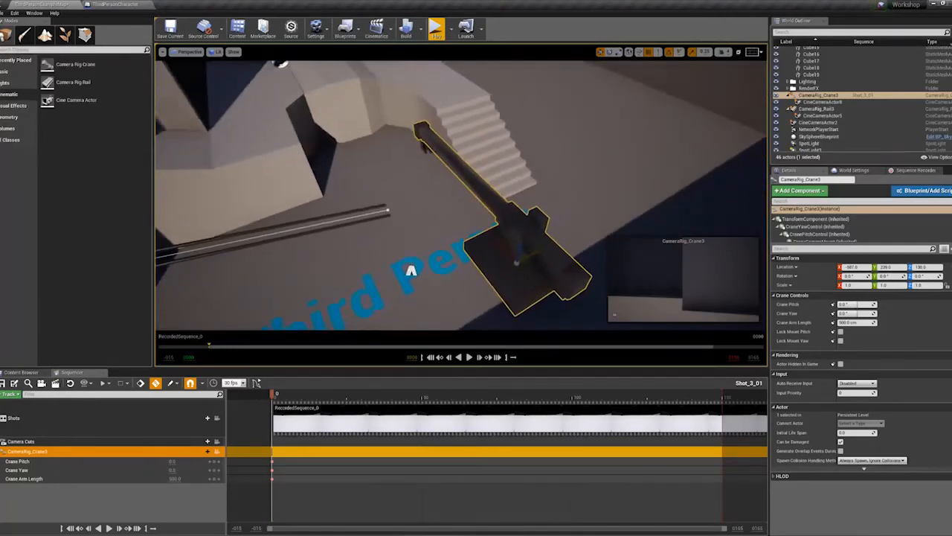
{"action": "left_click", "coordinate": [78, 461]}
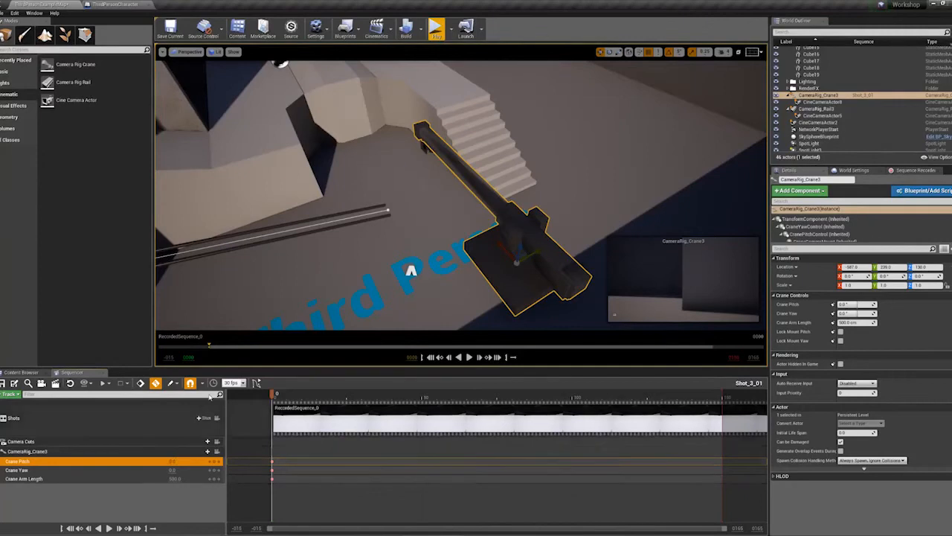
{"action": "right_click_drag", "start_coordinate": [427, 268], "coordinate": [416, 240]}
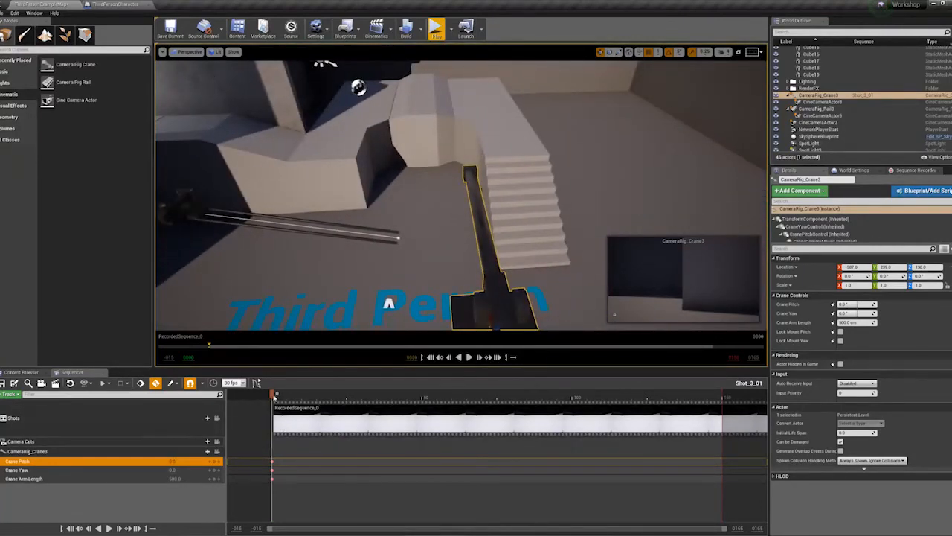
{"action": "left_click_drag", "start_coordinate": [275, 397], "coordinate": [636, 421]}
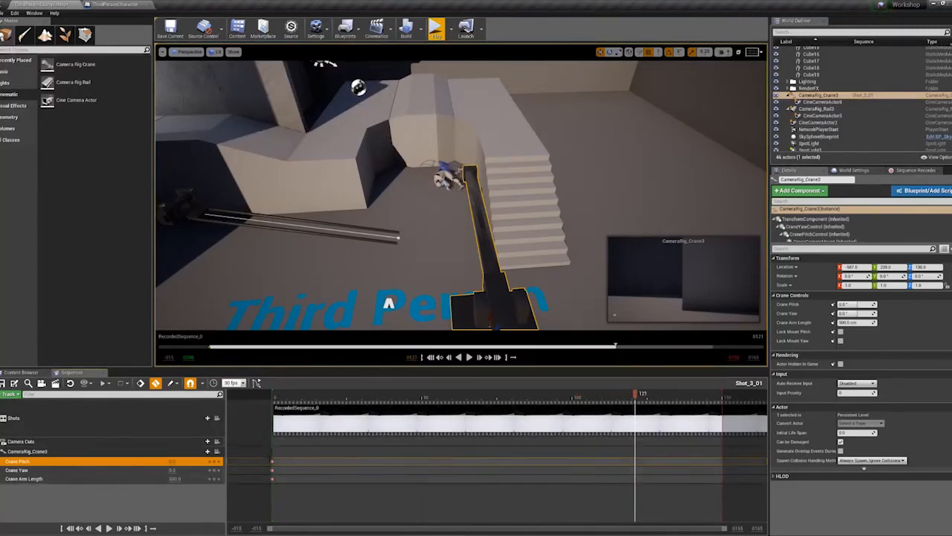
{"action": "left_click_drag", "start_coordinate": [273, 460], "coordinate": [636, 462]}
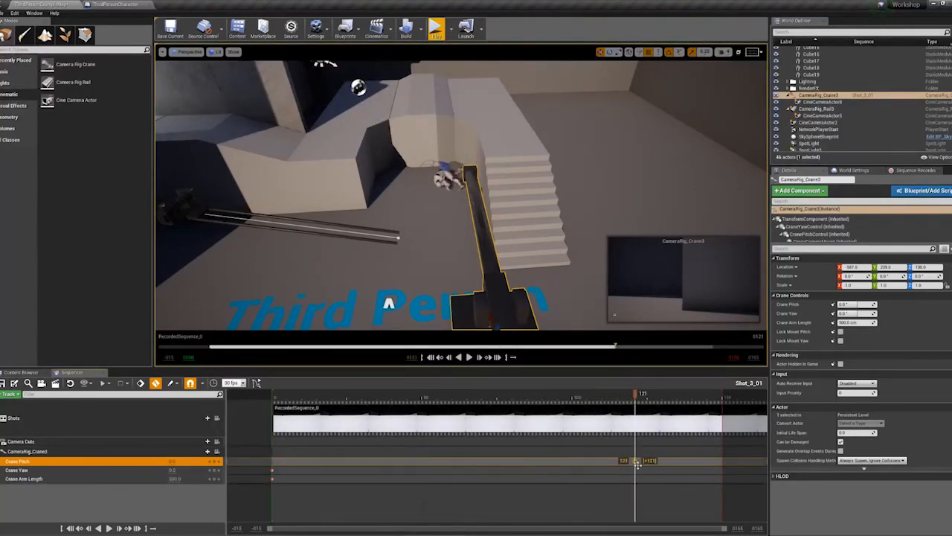
{"action": "left_click_drag", "start_coordinate": [272, 470], "coordinate": [633, 470]}
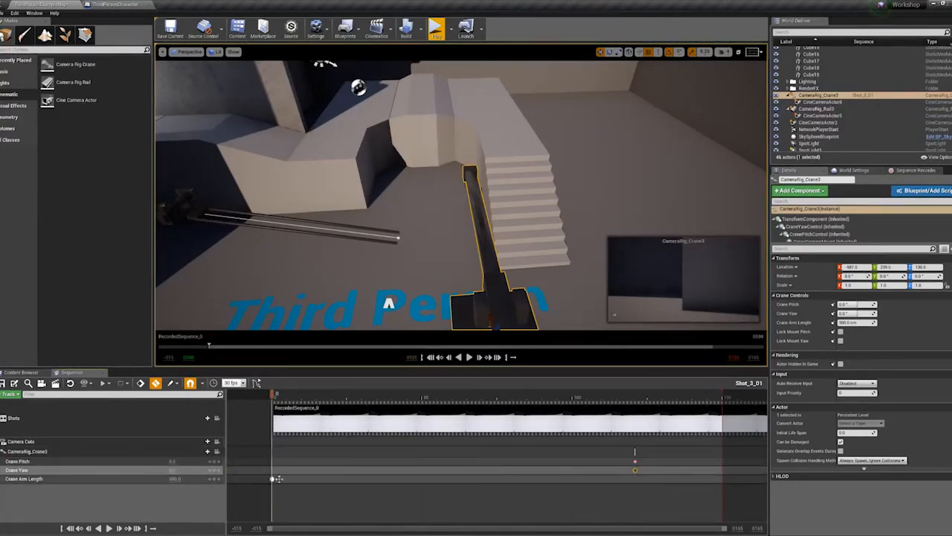
{"action": "left_click_drag", "start_coordinate": [272, 479], "coordinate": [634, 479]}
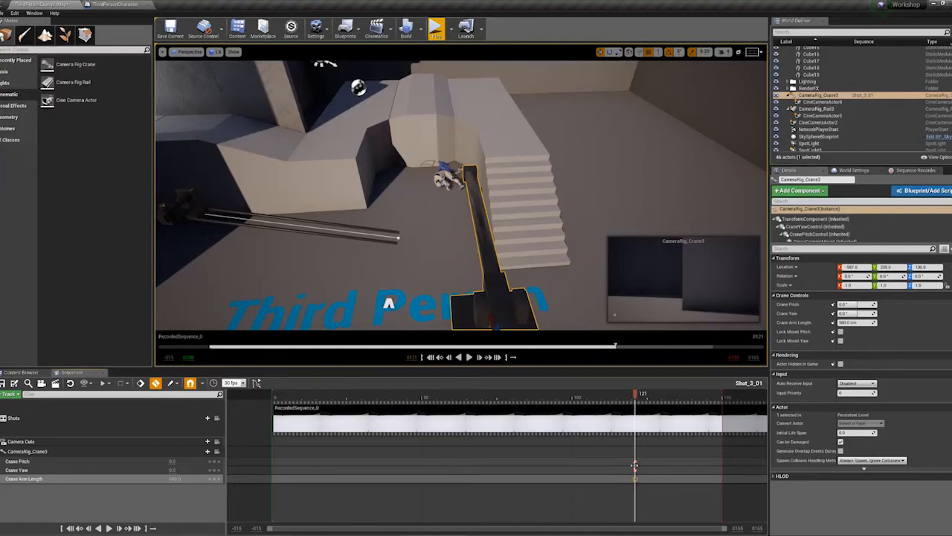
- Add a Crane Pitch key at frame 39 and set its value to 20
{"action": "left_click_drag", "start_coordinate": [636, 393], "coordinate": [401, 393]}
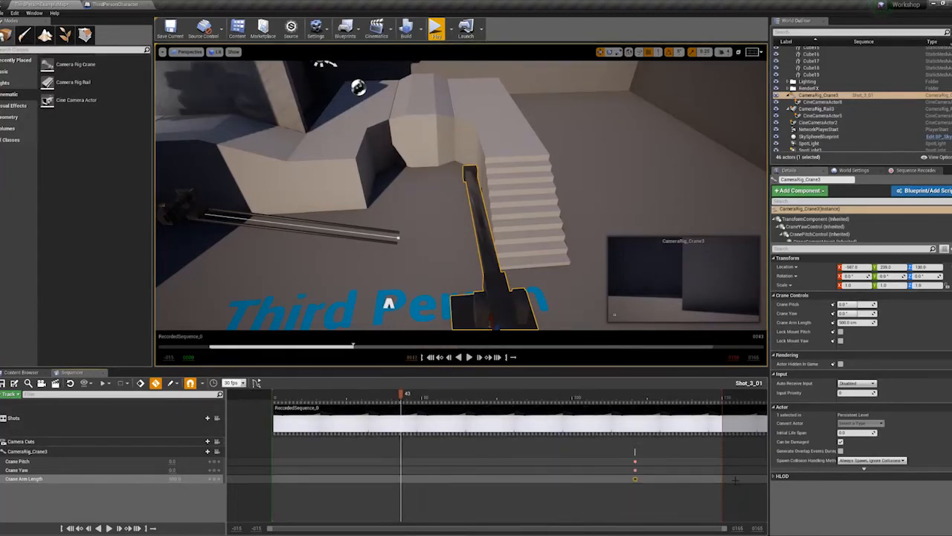
{"action": "left_click", "coordinate": [703, 397]}
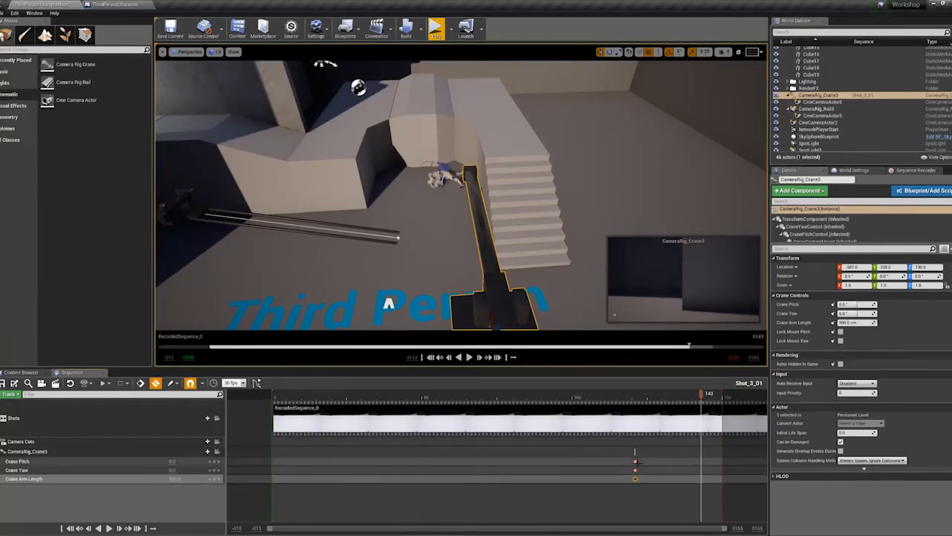
{"action": "left_click", "coordinate": [635, 461]}
{"action": "left_click", "coordinate": [558, 461]}
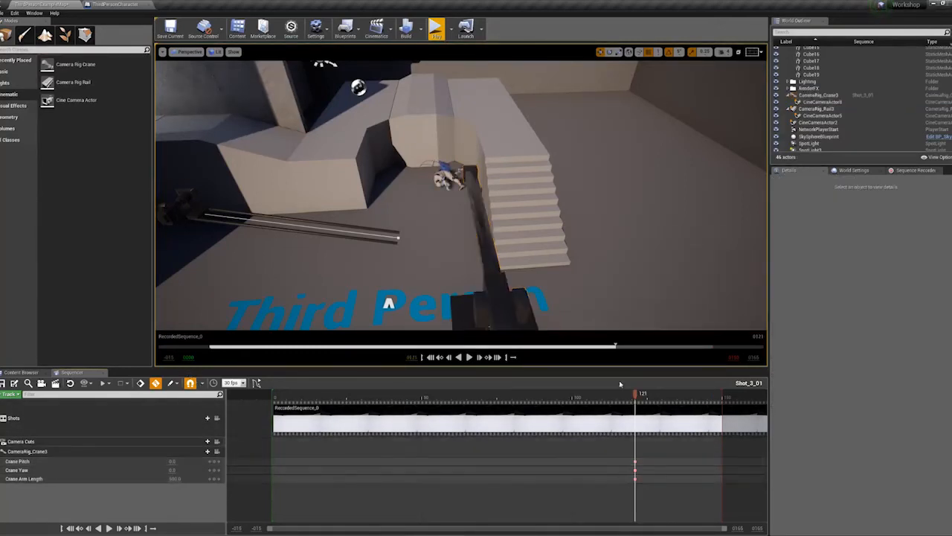
{"action": "left_click_drag", "start_coordinate": [637, 395], "coordinate": [388, 394]}
{"action": "left_click", "coordinate": [214, 461]}
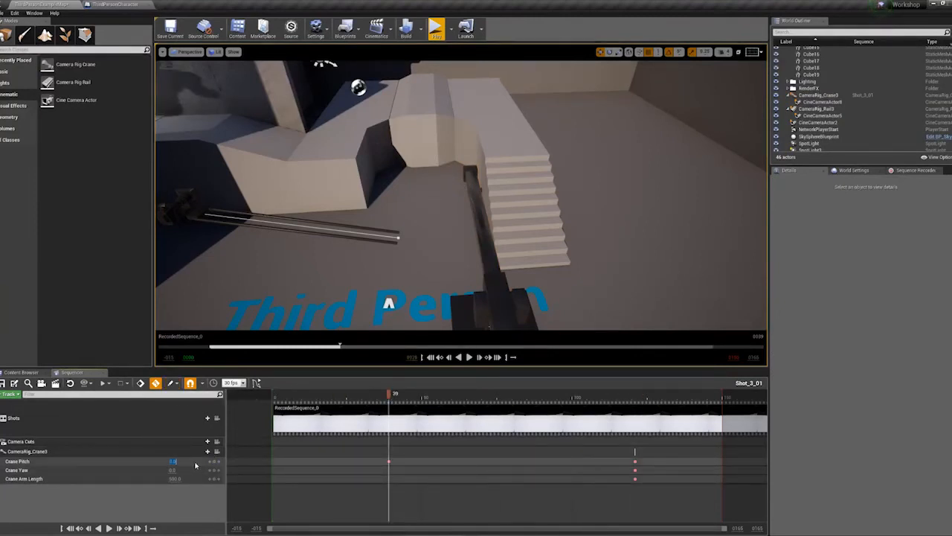
{"action": "type", "text": "30"}
{"action": "key", "text": "Return"}
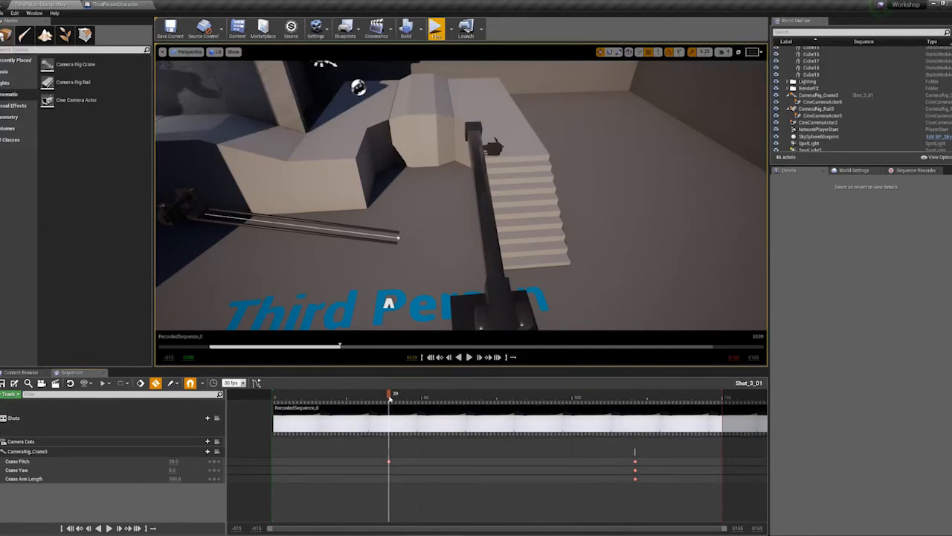
- Add a Crane Pitch key at frame 140 and set its value to 20
{"action": "left_click_drag", "start_coordinate": [393, 398], "coordinate": [692, 398]}
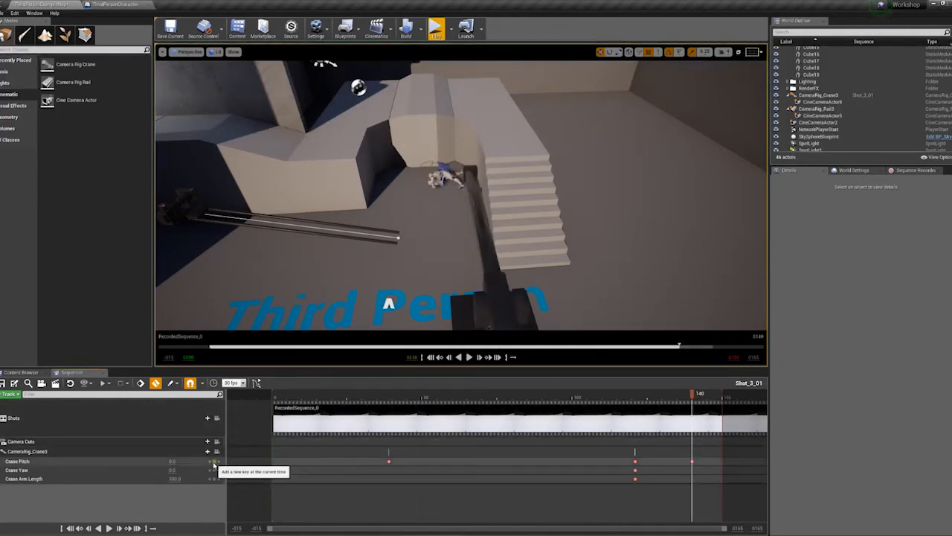
{"action": "left_click", "coordinate": [170, 460]}
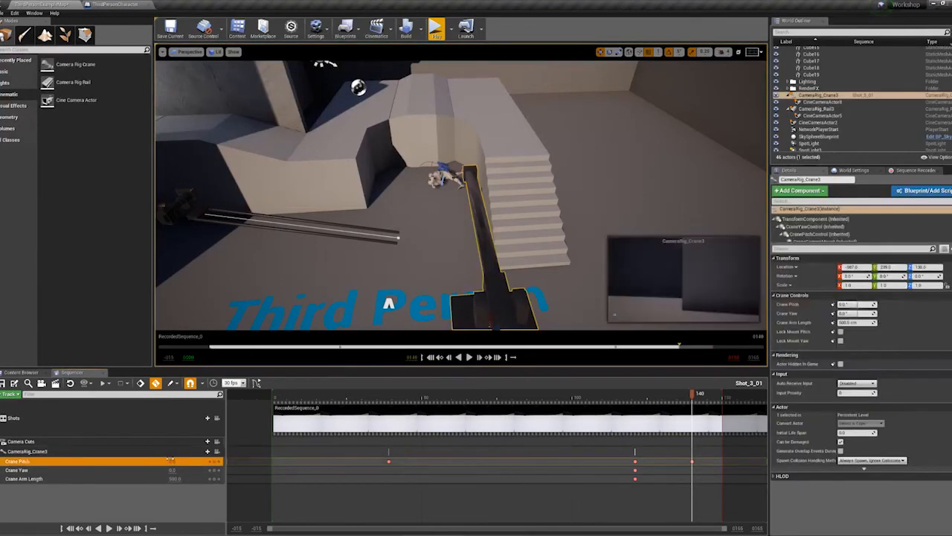
{"action": "key", "text": "Return"}
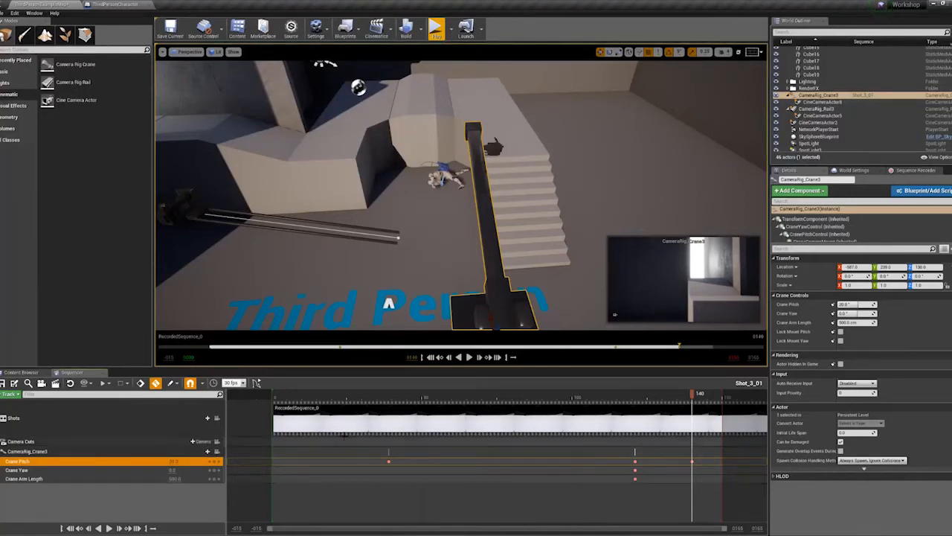
- Scrub through the crane motion, then add a Crane Pitch key with a value of 20 at frame 88
{"action": "left_click", "coordinate": [276, 393]}
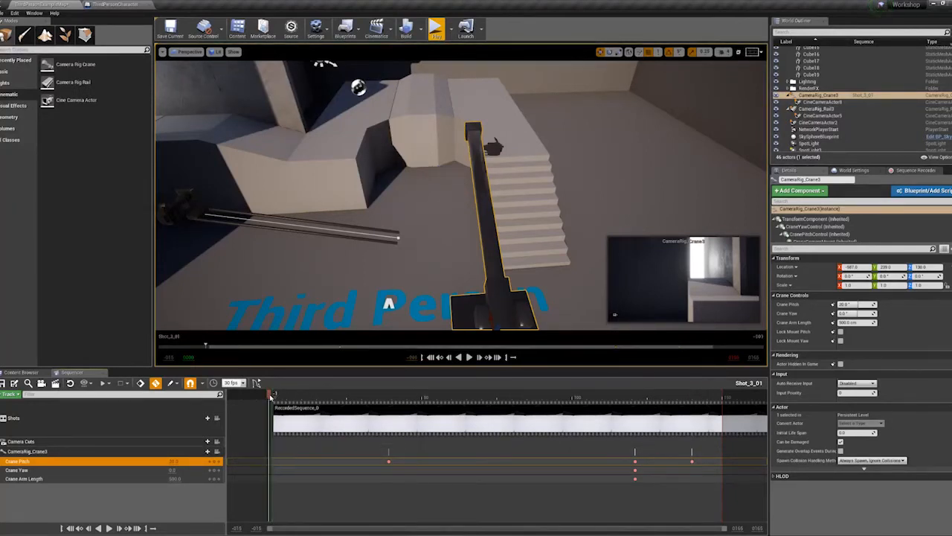
{"action": "left_click_drag", "start_coordinate": [272, 398], "coordinate": [536, 393]}
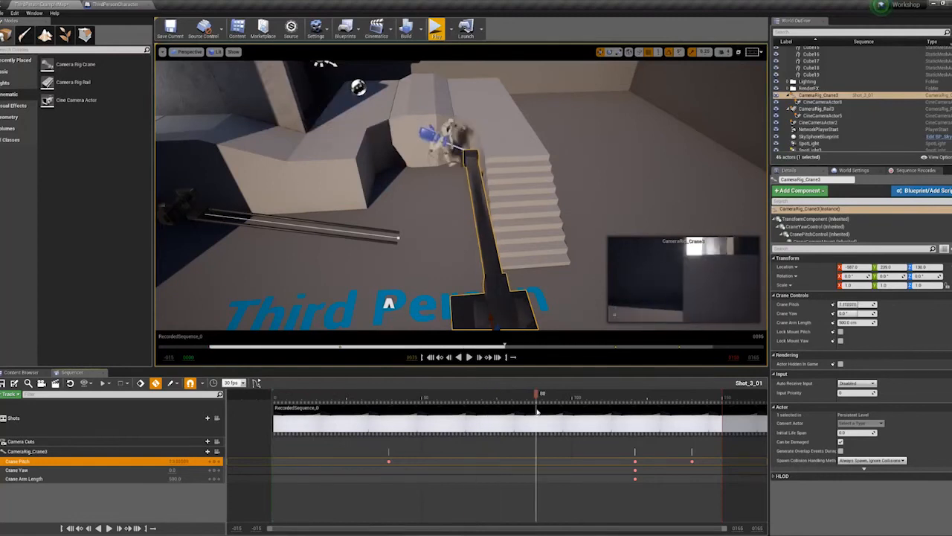
{"action": "left_click", "coordinate": [215, 462]}
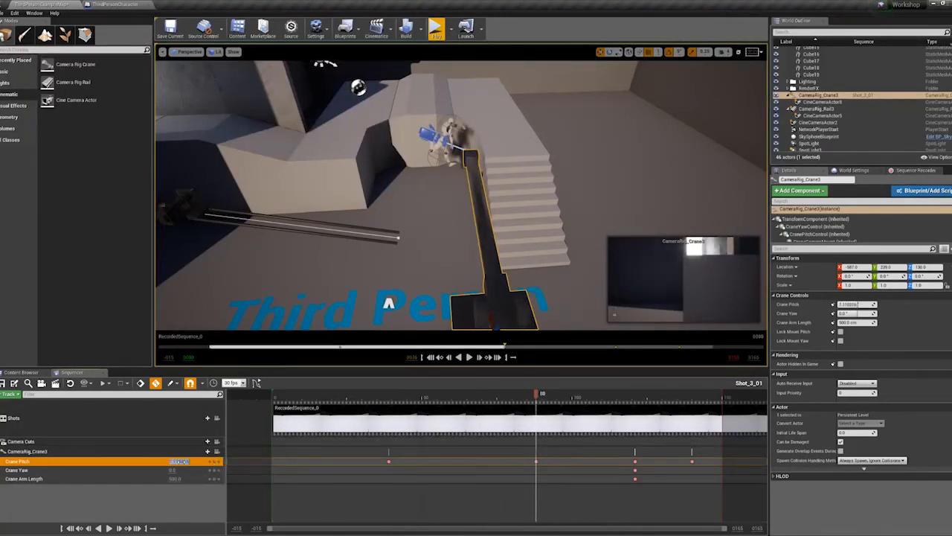
{"action": "key", "text": "Return"}
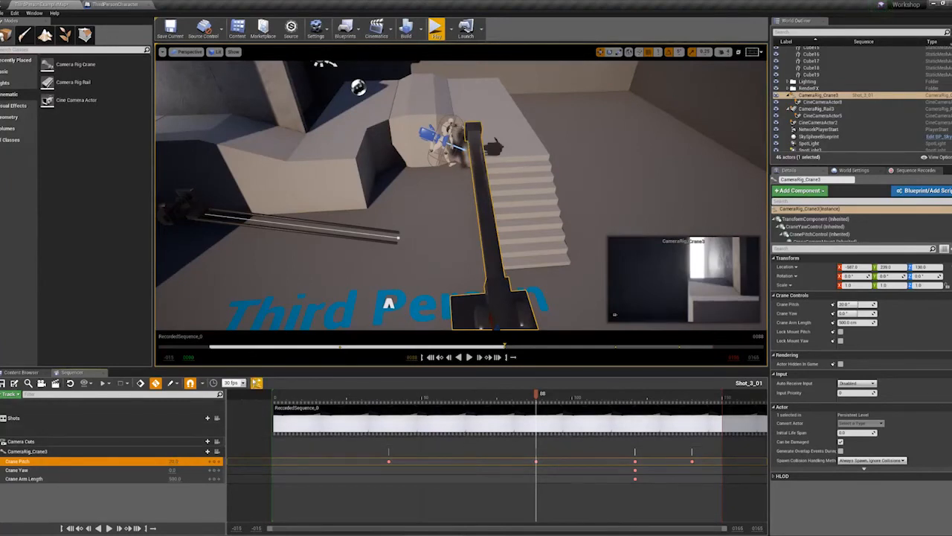
- Inspect the Crane Pitch animation curve and delete its keys at frames 39 and 88
{"action": "left_click", "coordinate": [257, 383]}
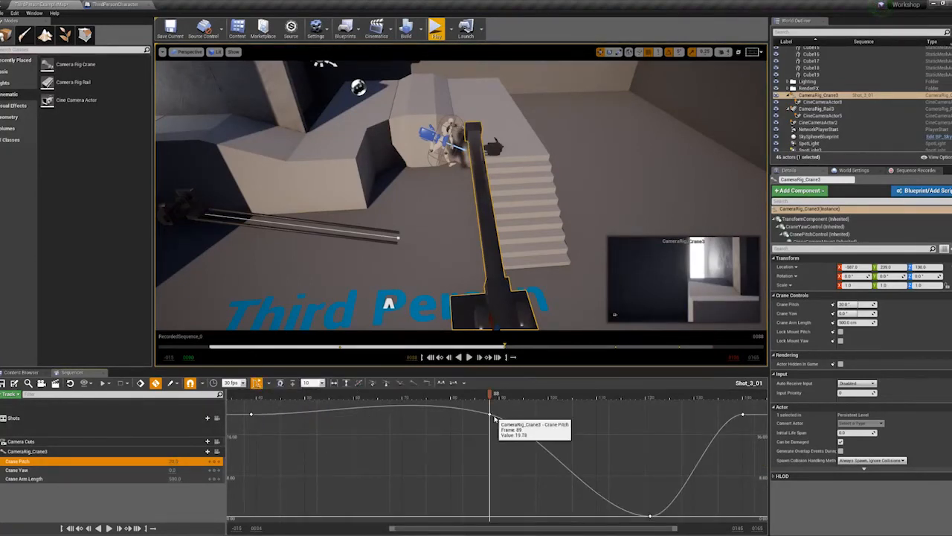
{"action": "left_click", "coordinate": [252, 415]}
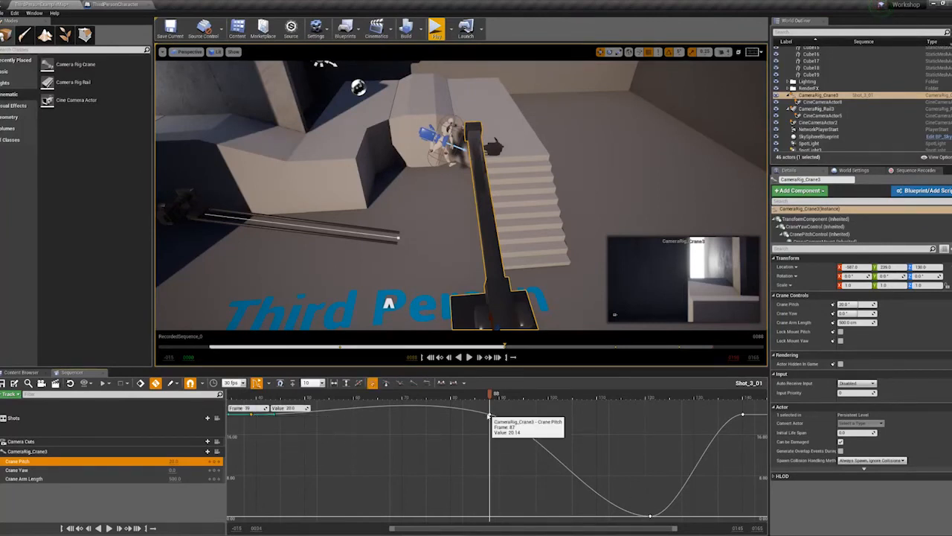
{"action": "left_click", "coordinate": [489, 415]}
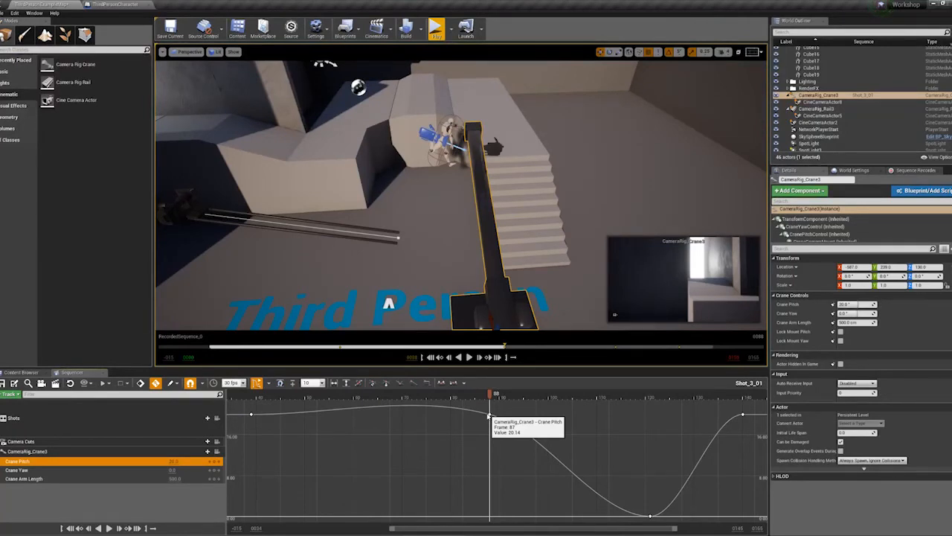
{"action": "left_click_drag", "start_coordinate": [491, 395], "coordinate": [288, 468]}
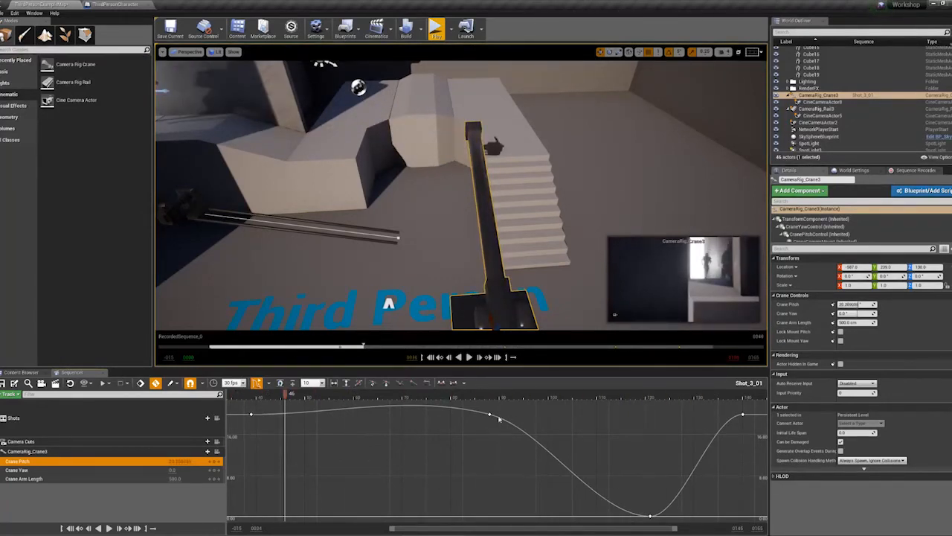
{"action": "mouse_move", "coordinate": [491, 416]}
{"action": "left_click", "coordinate": [251, 414]}
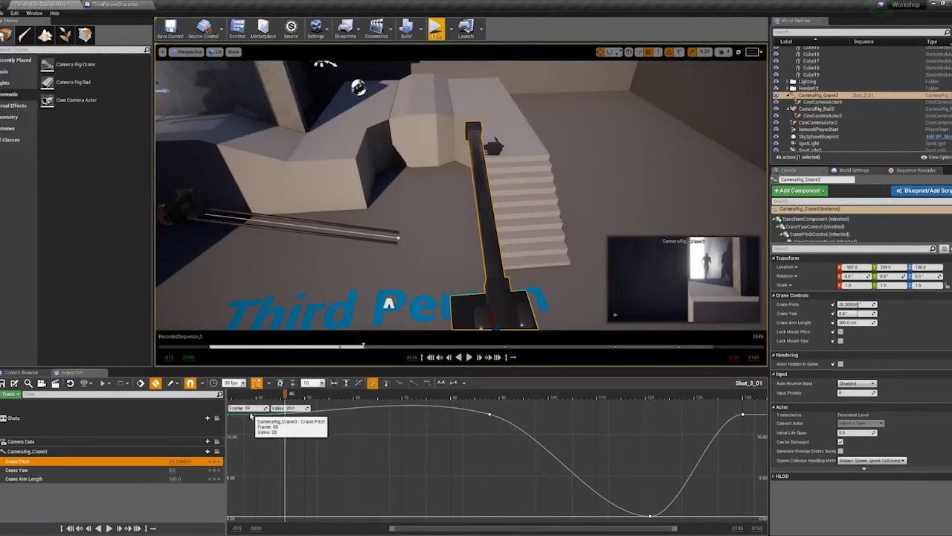
{"action": "key", "text": "Delete"}
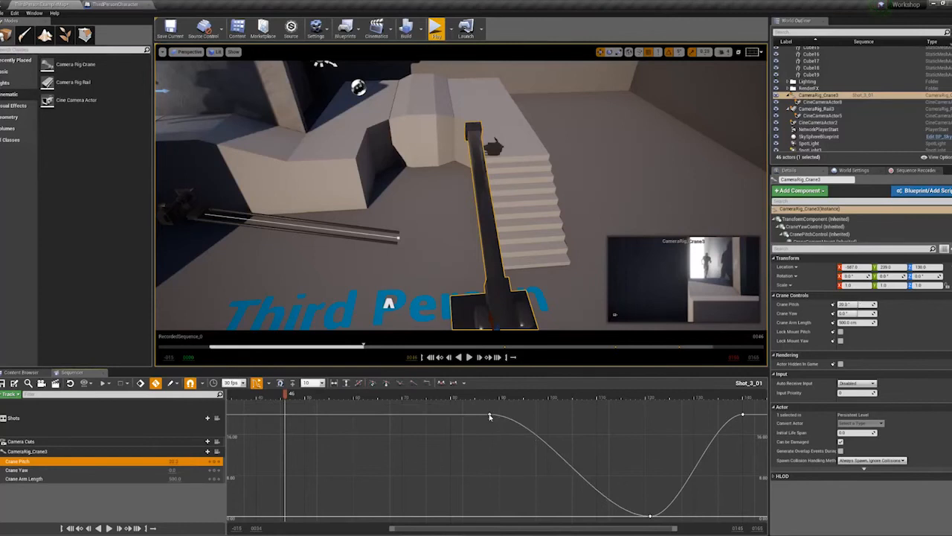
{"action": "left_click", "coordinate": [490, 417]}
{"action": "key", "text": "Delete"}
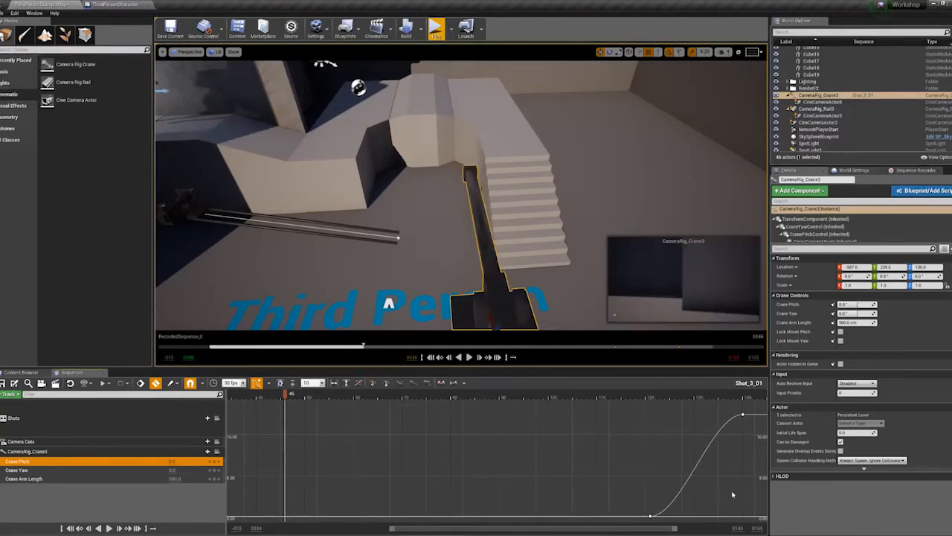
- Try linear interpolation on the Crane Pitch key at frame 121, restore its curved interpolation, and close the curve editor
{"action": "left_click", "coordinate": [651, 515]}
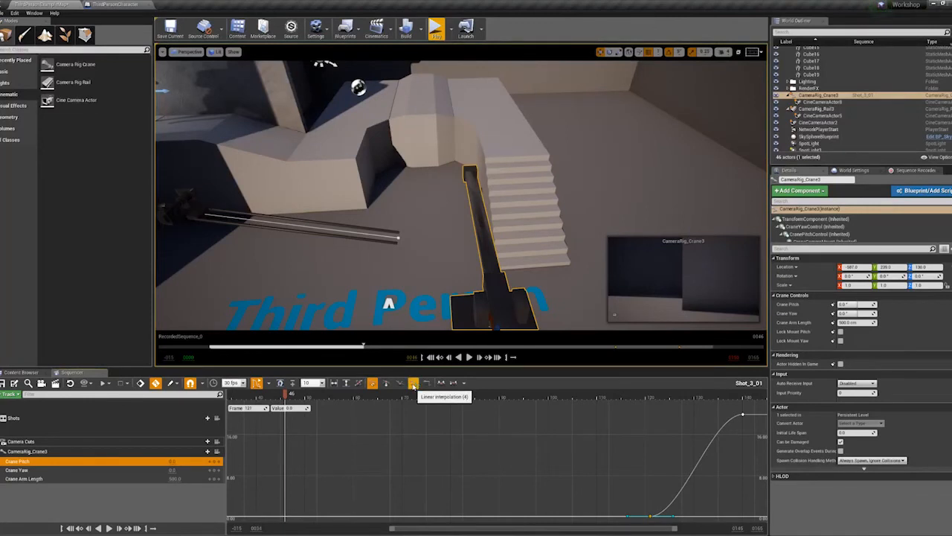
{"action": "left_click", "coordinate": [413, 383]}
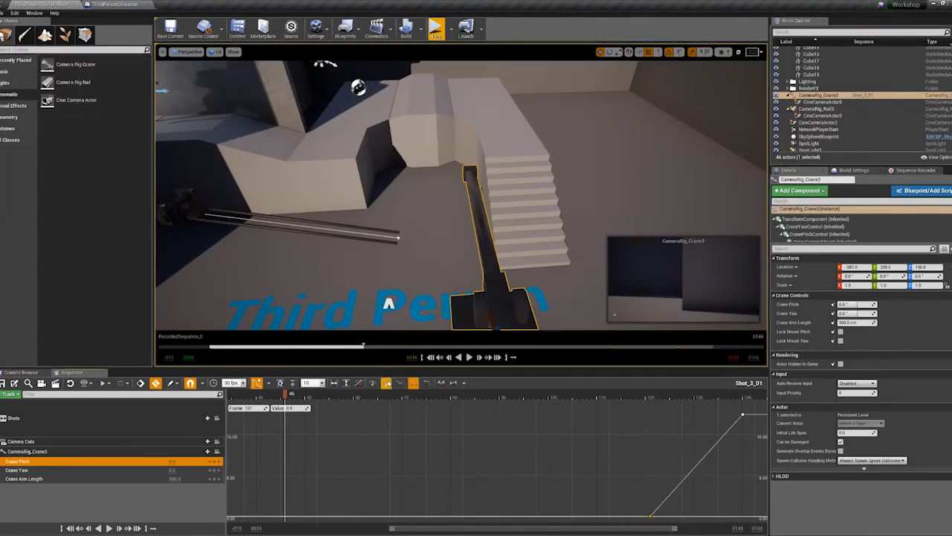
{"action": "left_click", "coordinate": [375, 384]}
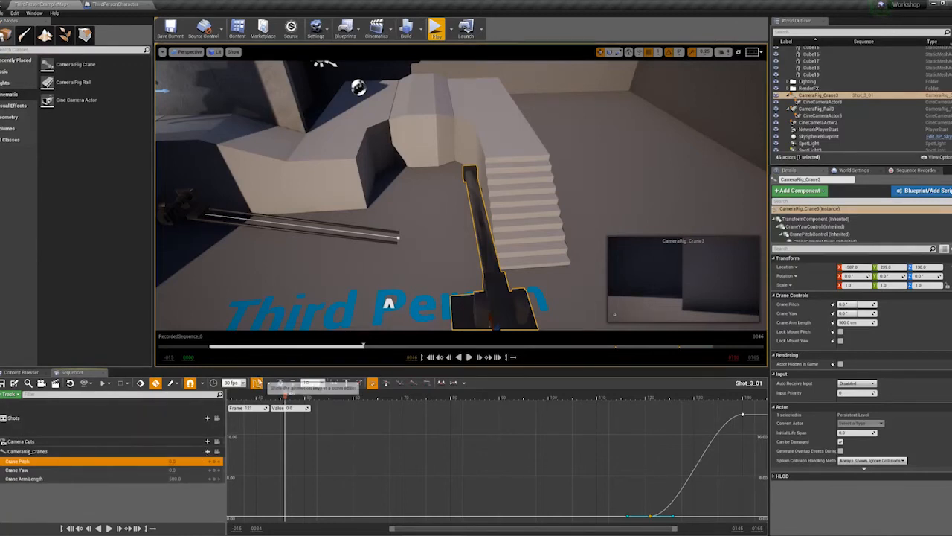
{"action": "left_click", "coordinate": [256, 383]}
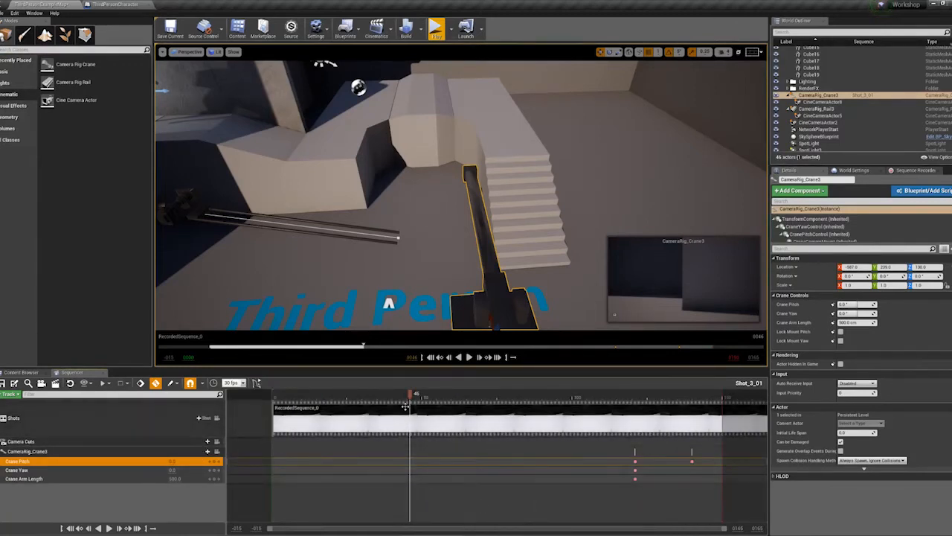
- Set the Crane Pitch key at frame 140 to 3
{"action": "left_click_drag", "start_coordinate": [410, 395], "coordinate": [693, 407]}
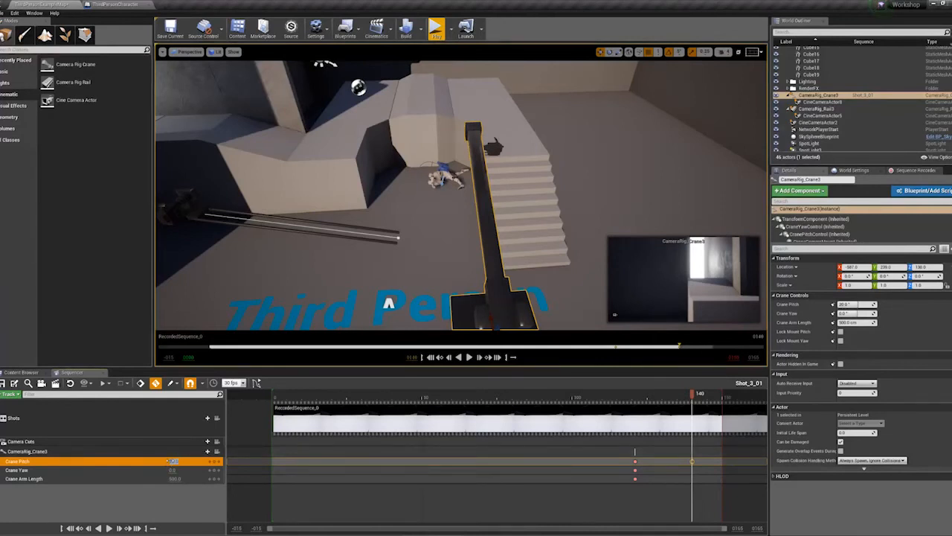
{"action": "type", "text": "3"}
{"action": "key", "text": "Return"}
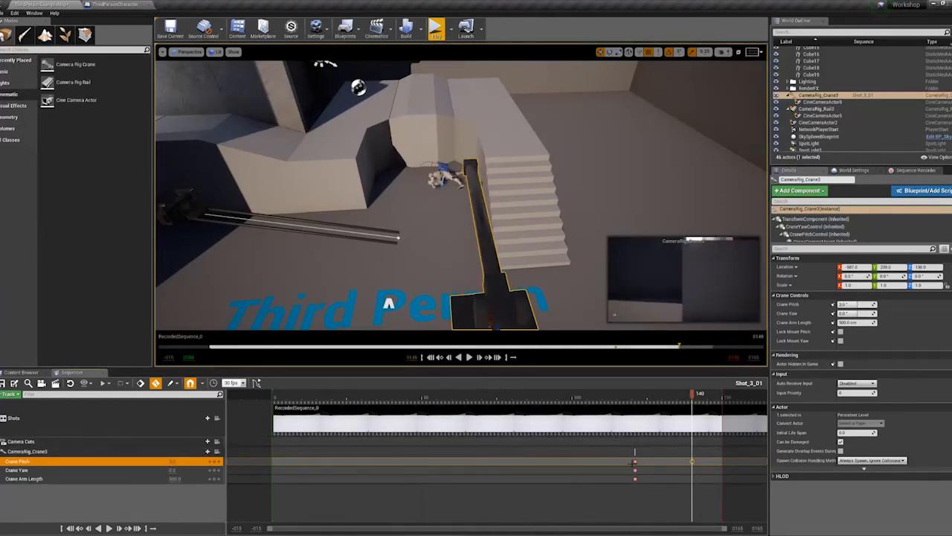
- Adjust the crane keys at frame 121 to an arm length of about 597.7 cm, pitch about -2.9° and yaw about 7.5°
{"action": "left_click", "coordinate": [634, 462]}
{"action": "right_click_drag", "start_coordinate": [476, 223], "coordinate": [618, 232]}
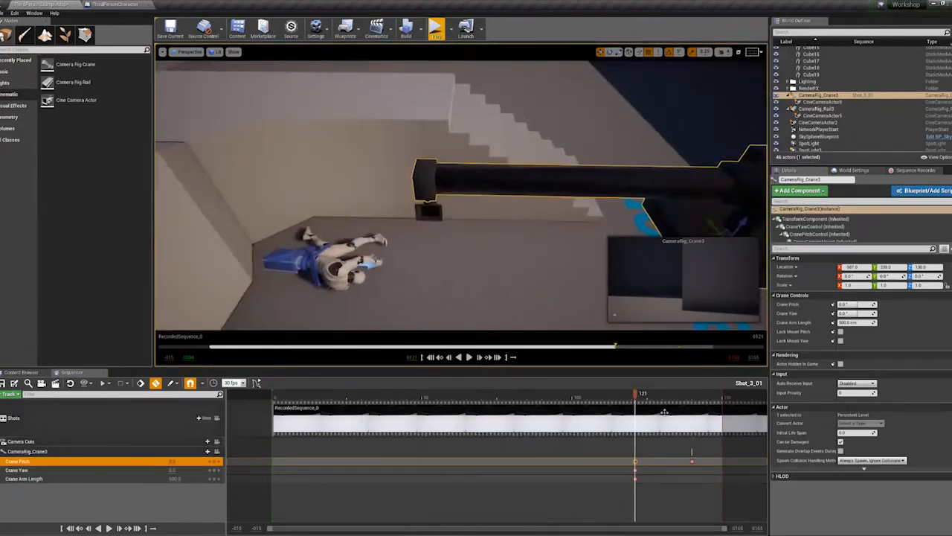
{"action": "left_click", "coordinate": [635, 470]}
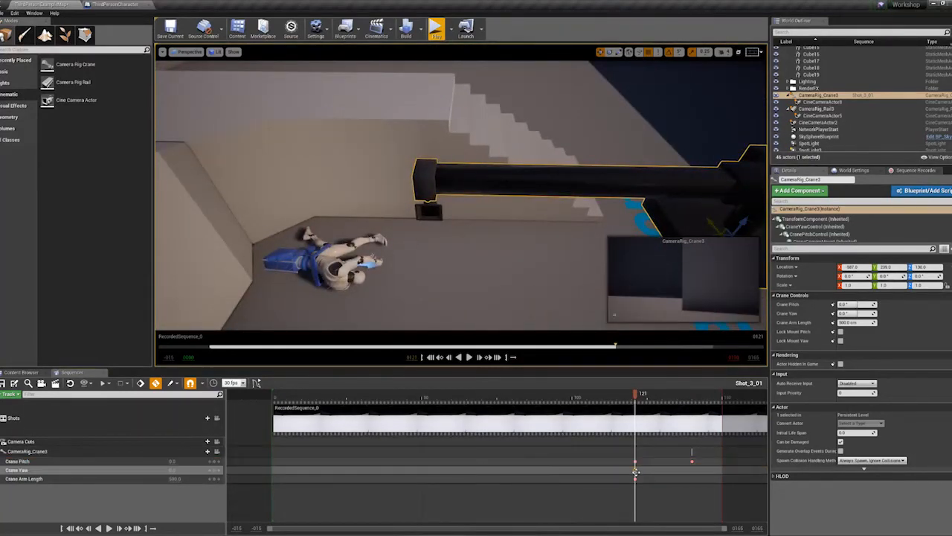
{"action": "left_click", "coordinate": [636, 477]}
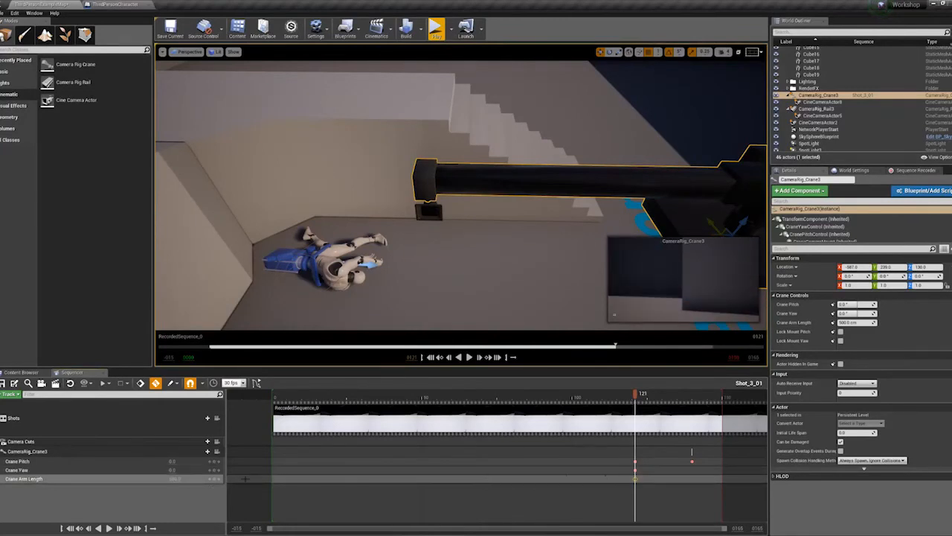
{"action": "left_click_drag", "start_coordinate": [181, 479], "coordinate": [200, 479]}
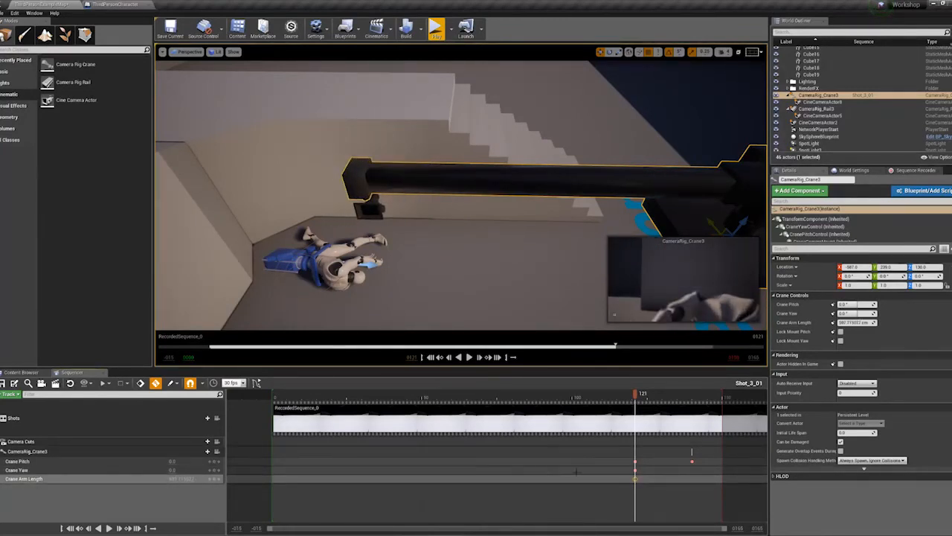
{"action": "left_click", "coordinate": [145, 461]}
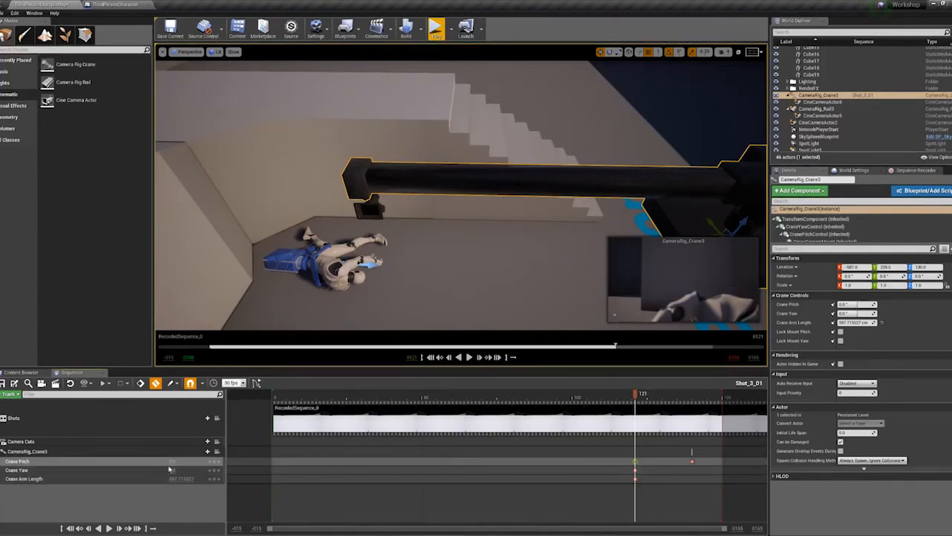
{"action": "mouse_move", "coordinate": [169, 462]}
{"action": "left_mouse_down"}
{"action": "mouse_move", "coordinate": [146, 462]}
{"action": "mouse_move", "coordinate": [185, 470]}
{"action": "left_mouse_up"}
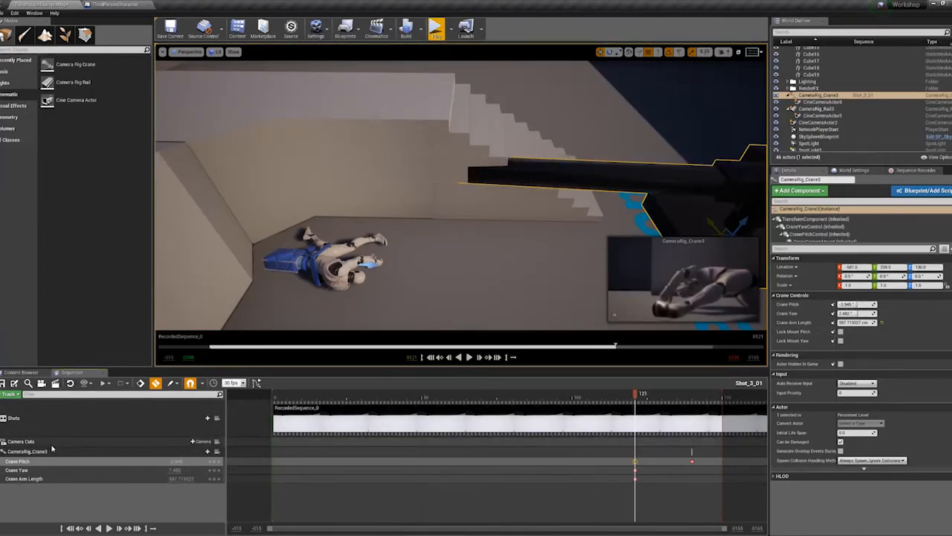
- Add a camera cut at frame 121 using the cine camera attached to CameraRig_Crane3
{"action": "left_click", "coordinate": [81, 441]}
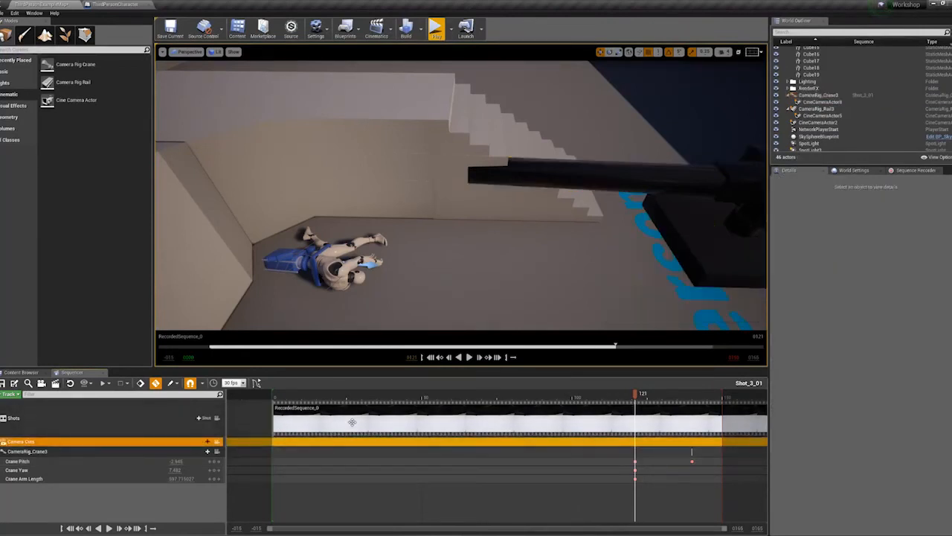
{"action": "left_click", "coordinate": [203, 442]}
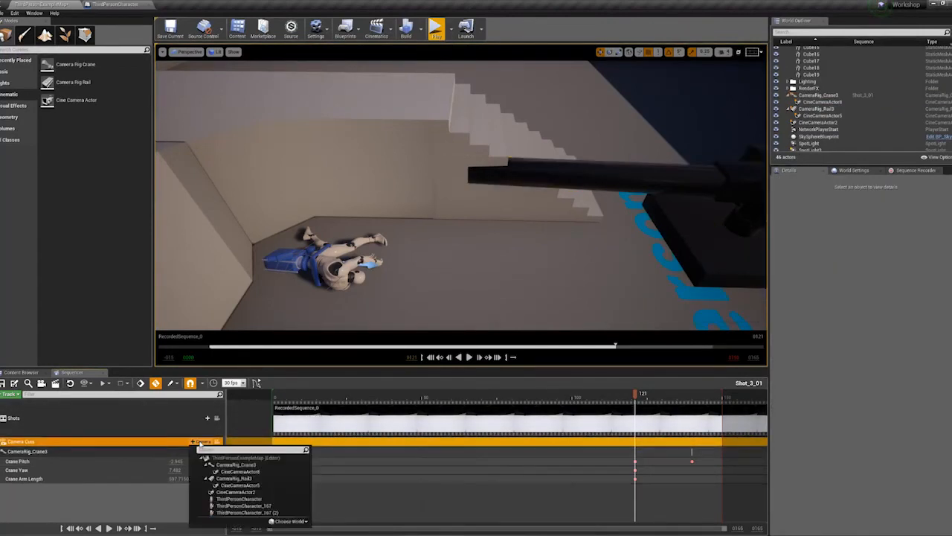
{"action": "left_click", "coordinate": [229, 473]}
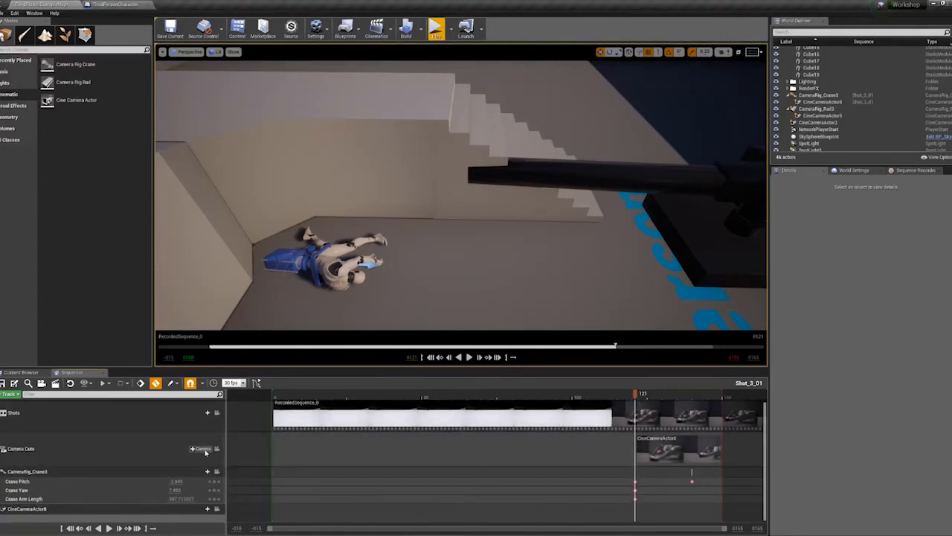
- Add a Transform track to the crane's cine camera and key its full transform at frame 121
{"action": "left_click", "coordinate": [44, 508]}
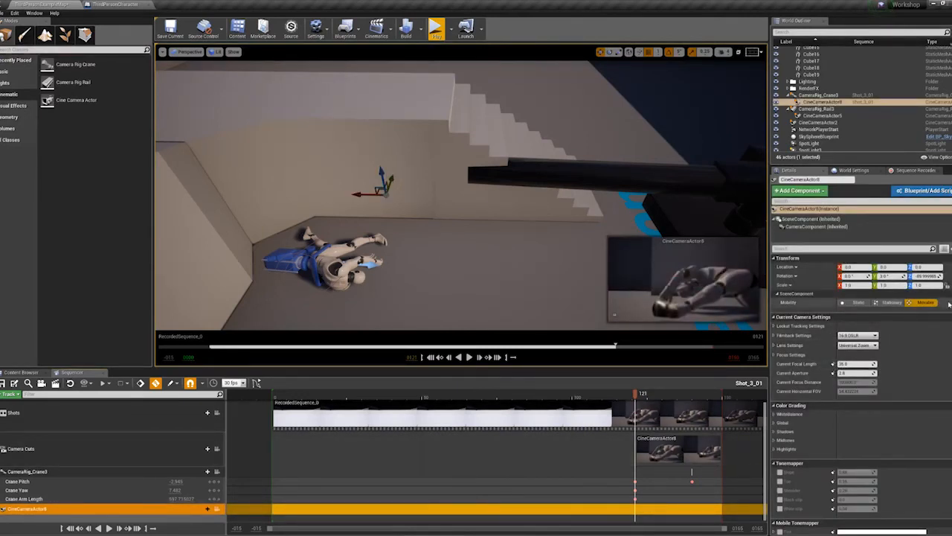
{"action": "left_click", "coordinate": [207, 509]}
{"action": "left_click", "coordinate": [215, 416]}
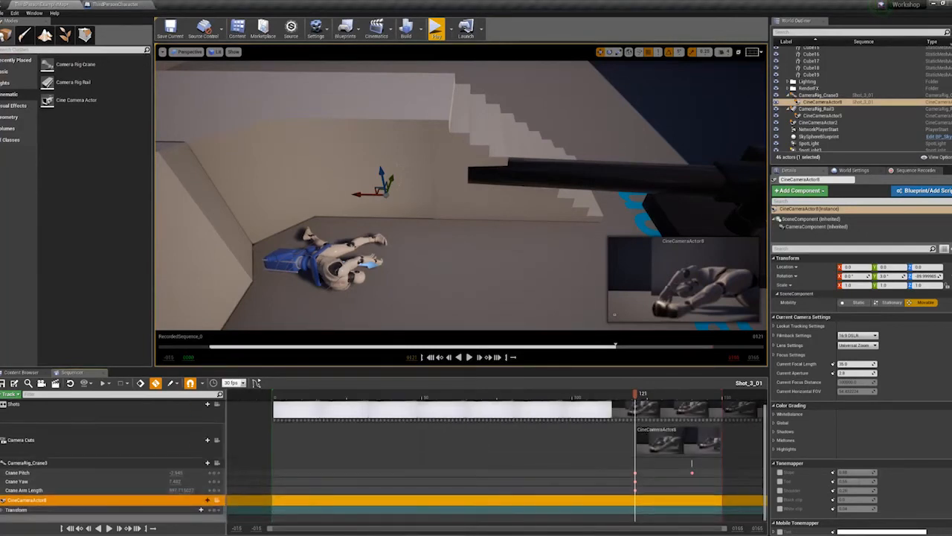
{"action": "left_click", "coordinate": [3, 511]}
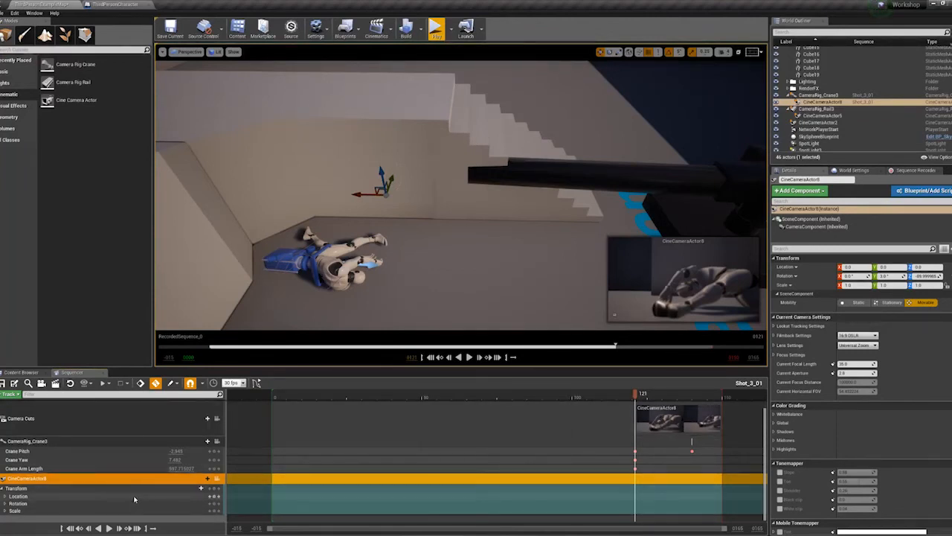
{"action": "left_click", "coordinate": [215, 490]}
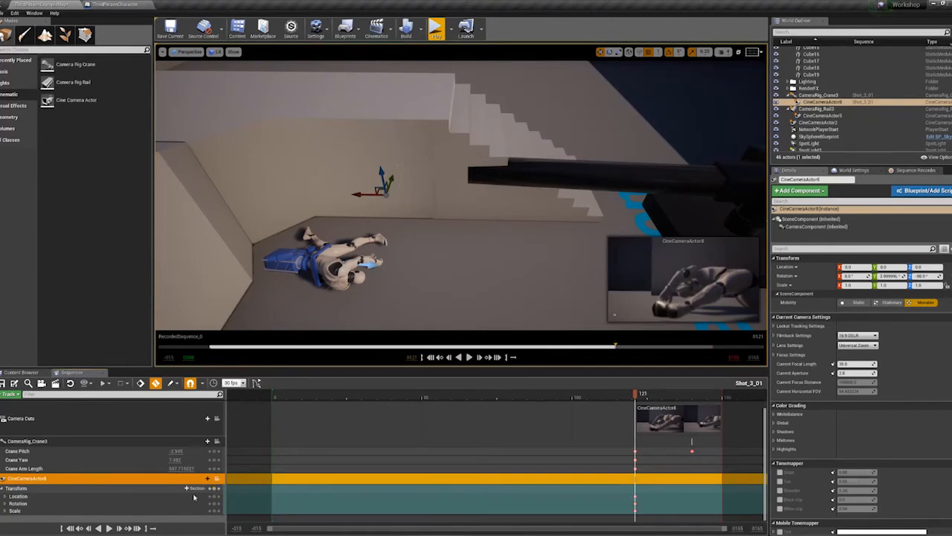
- Set the cine camera's Rotation Y to 20 at frame 121 and lower Crane Pitch to about -4.8
{"action": "left_click", "coordinate": [5, 504]}
{"action": "scroll", "coordinate": [38, 510], "scroll_direction": "down", "scroll_amount": 1}
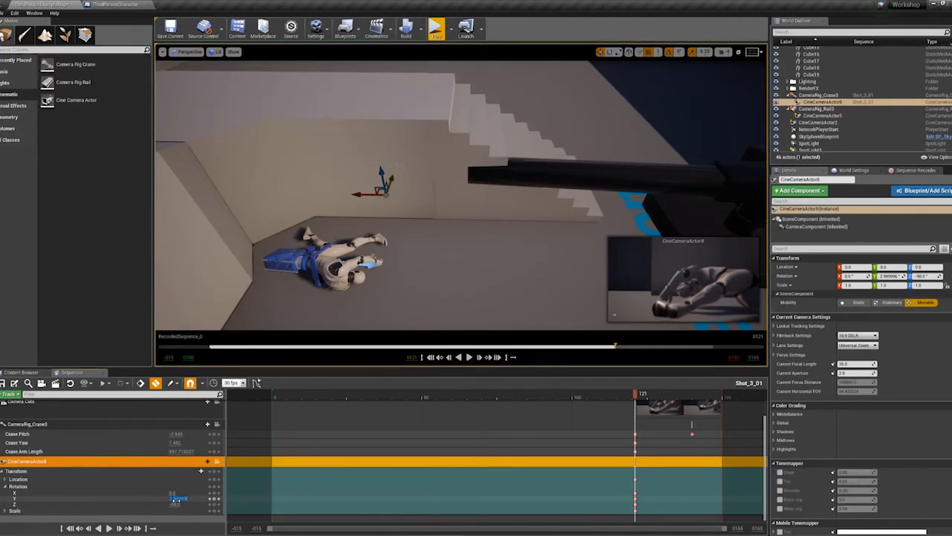
{"action": "type", "text": "5"}
{"action": "key", "text": "Return"}
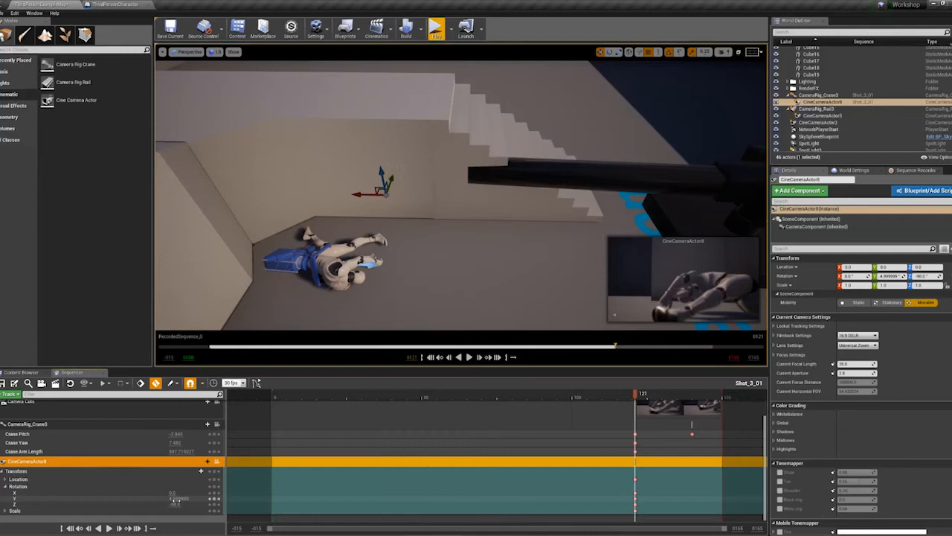
{"action": "type", "text": "20"}
{"action": "key", "text": "Return"}
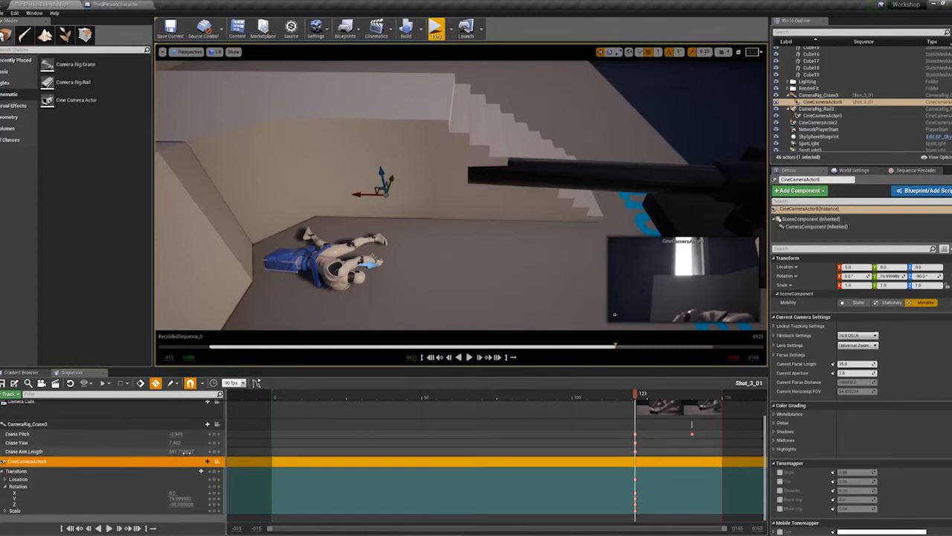
{"action": "mouse_move", "coordinate": [175, 442]}
{"action": "left_mouse_down"}
{"action": "mouse_move", "coordinate": [186, 442]}
{"action": "mouse_move", "coordinate": [173, 434]}
{"action": "left_mouse_up"}
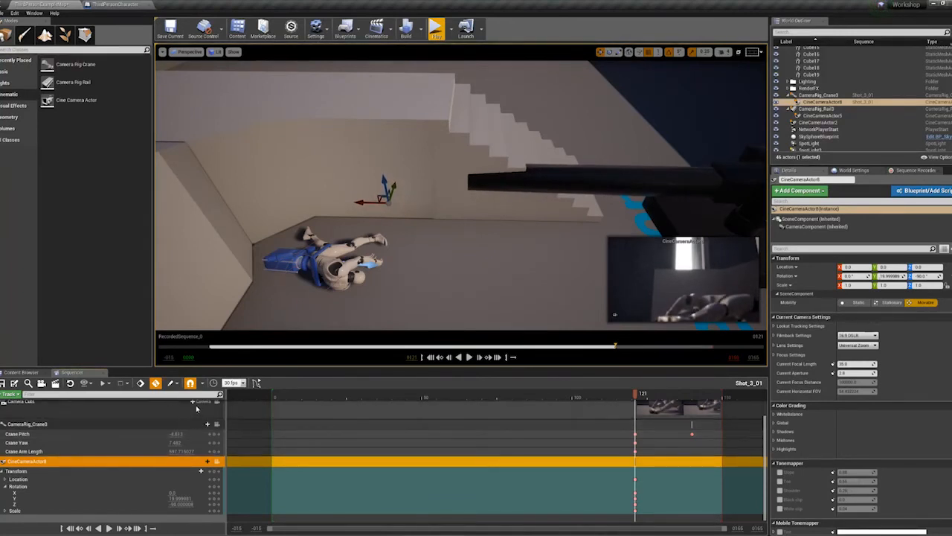
- Set the Crane Pitch key at frame 140 to -2
{"action": "left_click_drag", "start_coordinate": [634, 394], "coordinate": [693, 427]}
{"action": "left_click", "coordinate": [692, 434]}
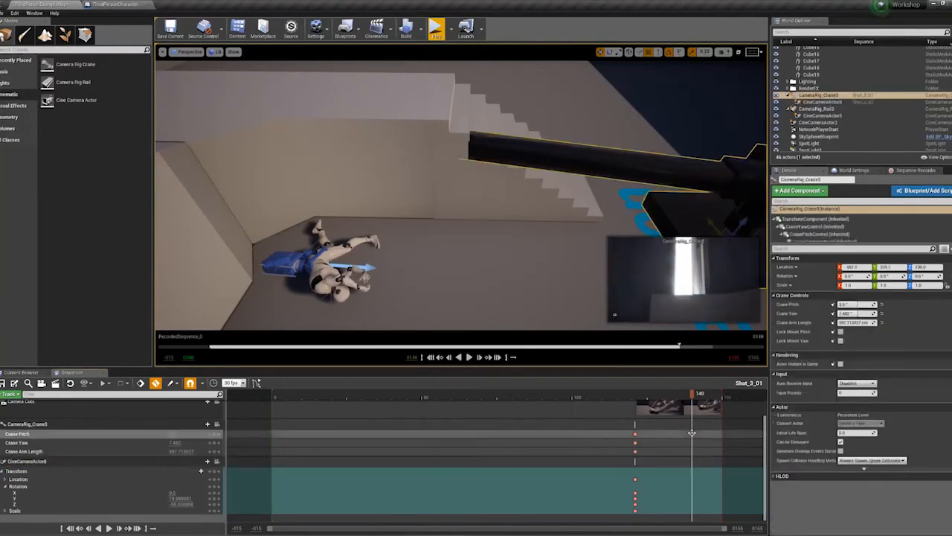
{"action": "left_click", "coordinate": [174, 433]}
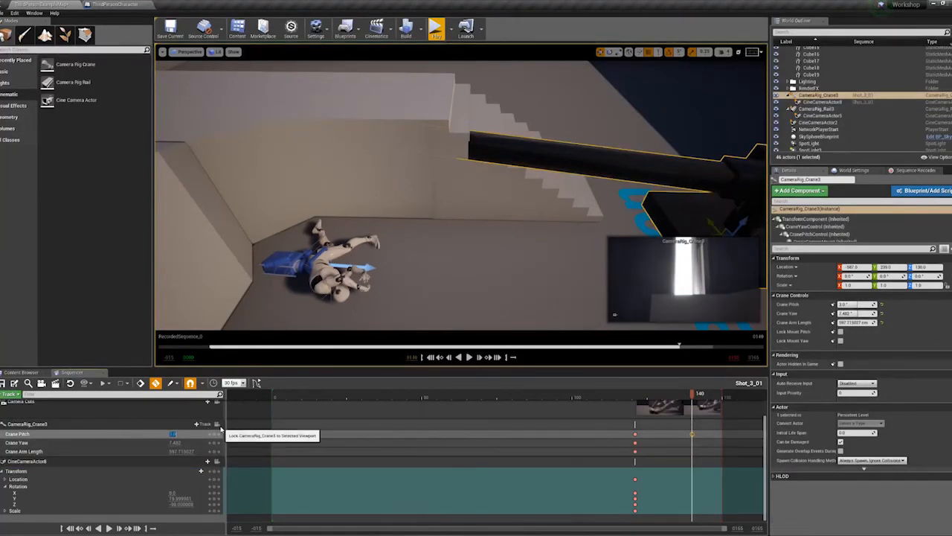
{"action": "key", "text": "Return"}
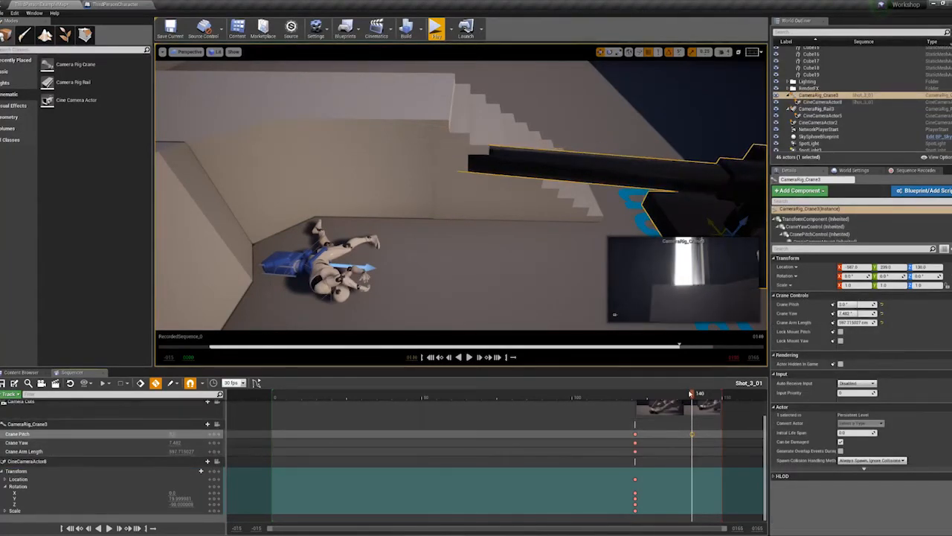
{"action": "left_click_drag", "start_coordinate": [689, 395], "coordinate": [718, 408]}
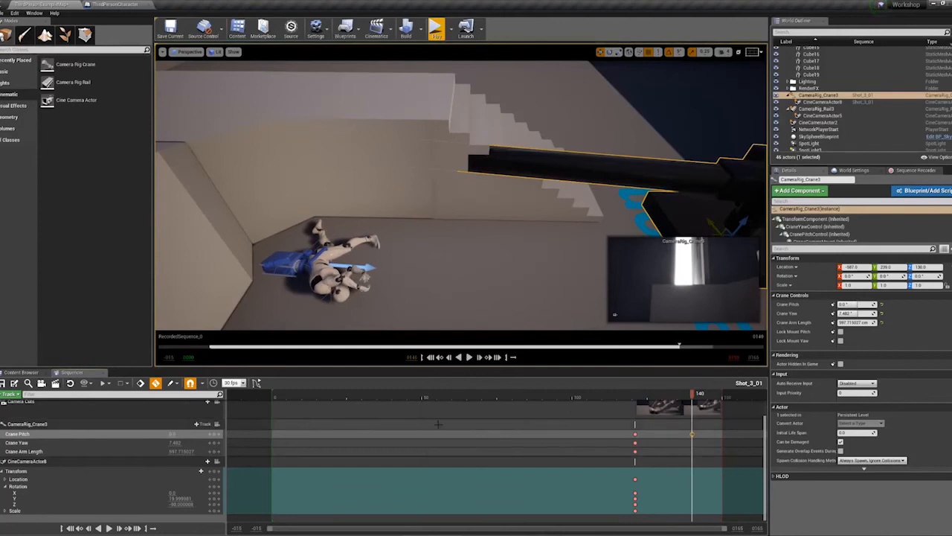
{"action": "left_click", "coordinate": [172, 433]}
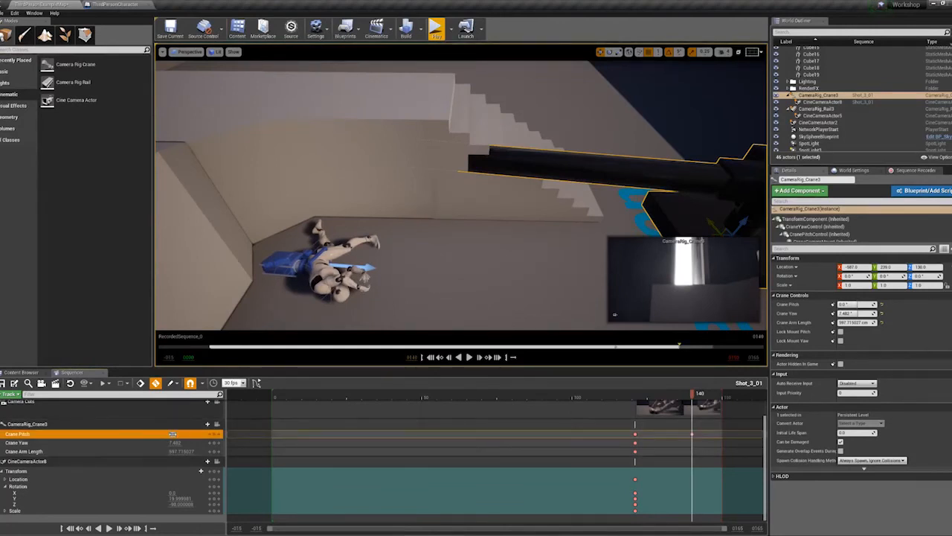
{"action": "left_click_drag", "start_coordinate": [172, 433], "coordinate": [165, 433]}
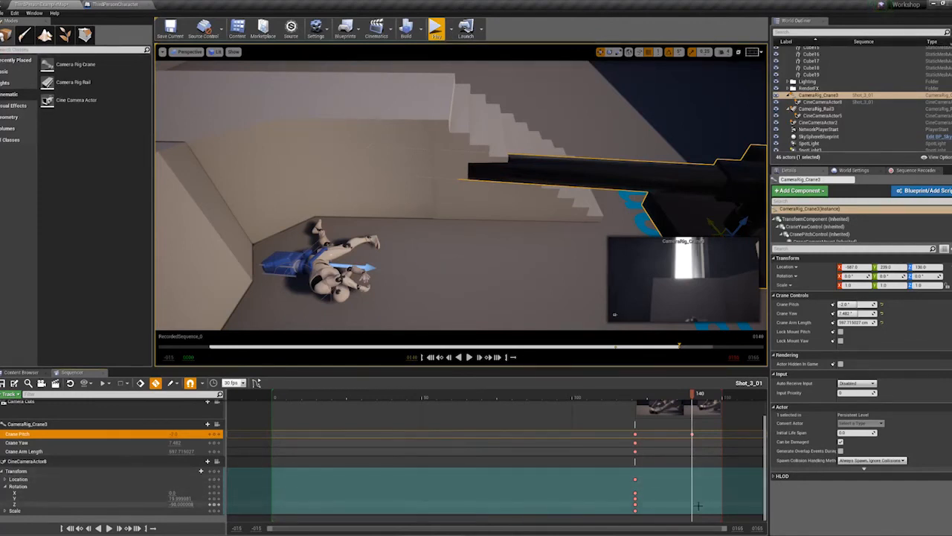
- Key the cine camera's Rotation Y at about 30 on frame 140 and scrub through the move
{"action": "left_click", "coordinate": [213, 497]}
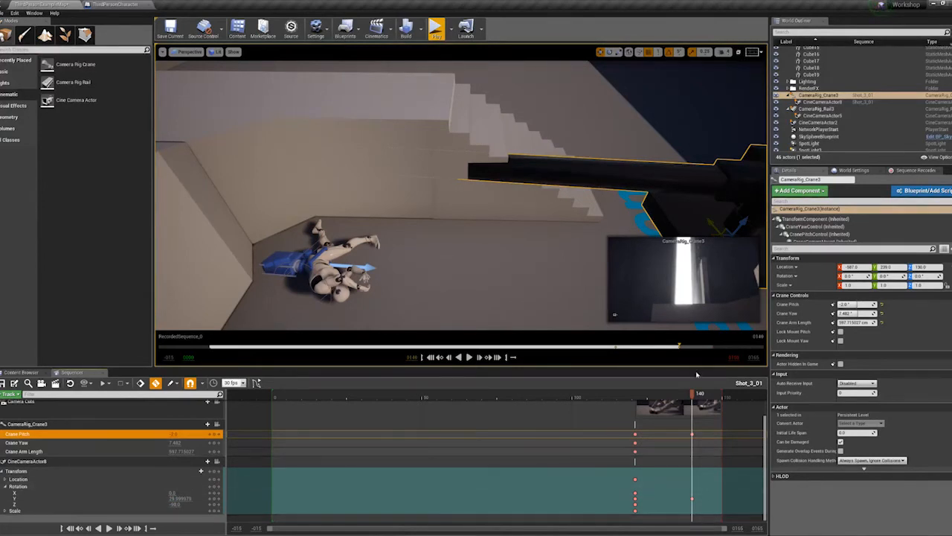
{"action": "left_click_drag", "start_coordinate": [694, 392], "coordinate": [713, 400]}
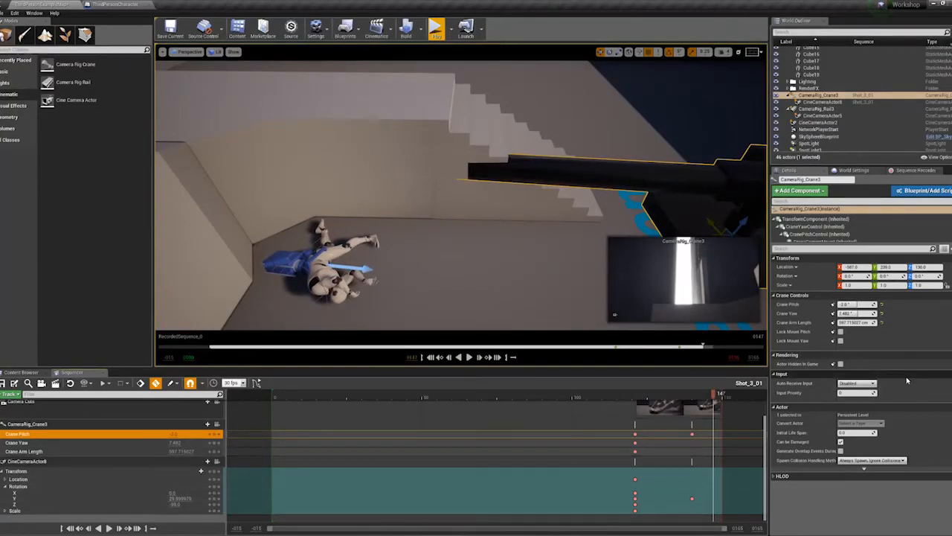
{"action": "left_click_drag", "start_coordinate": [713, 393], "coordinate": [639, 397]}
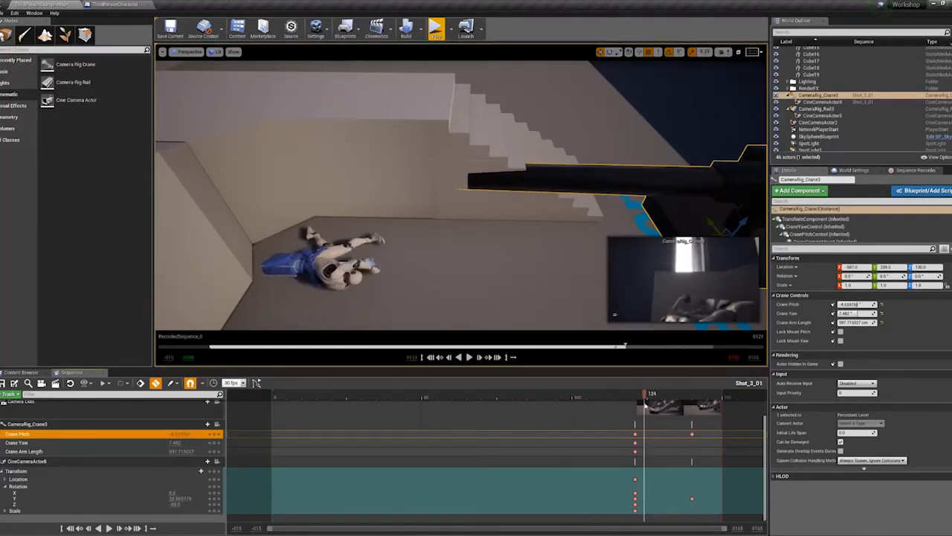
- Select the crane's cine camera and examine its Depth of Field lens settings
{"action": "left_click", "coordinate": [26, 462]}
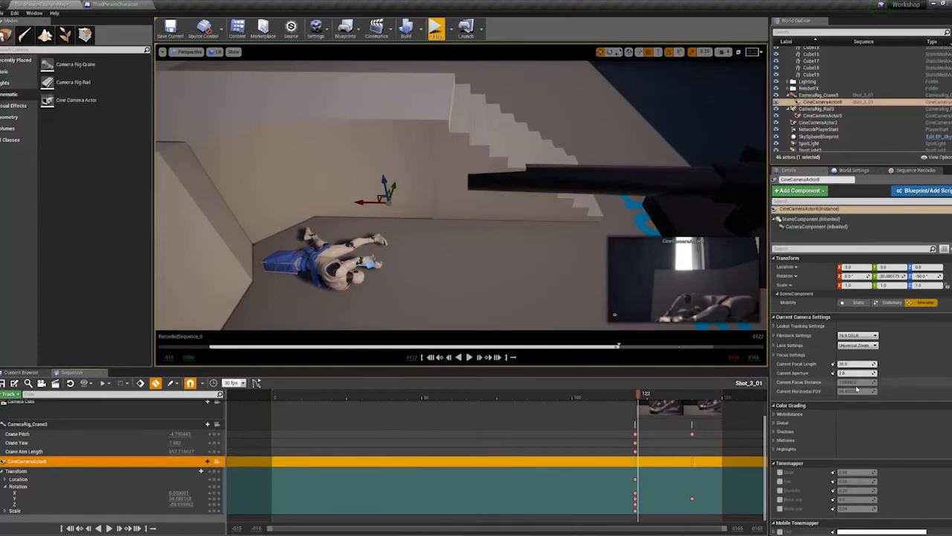
{"action": "scroll", "coordinate": [852, 398], "scroll_direction": "down", "scroll_amount": 3}
{"action": "scroll", "coordinate": [833, 402], "scroll_direction": "down", "scroll_amount": 4}
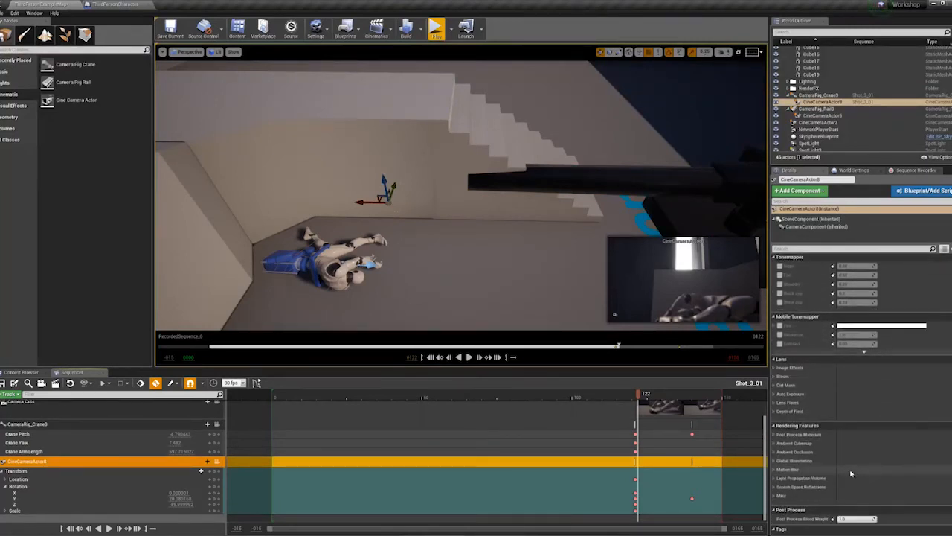
{"action": "left_click", "coordinate": [775, 412]}
{"action": "scroll", "coordinate": [851, 417], "scroll_direction": "down", "scroll_amount": 2}
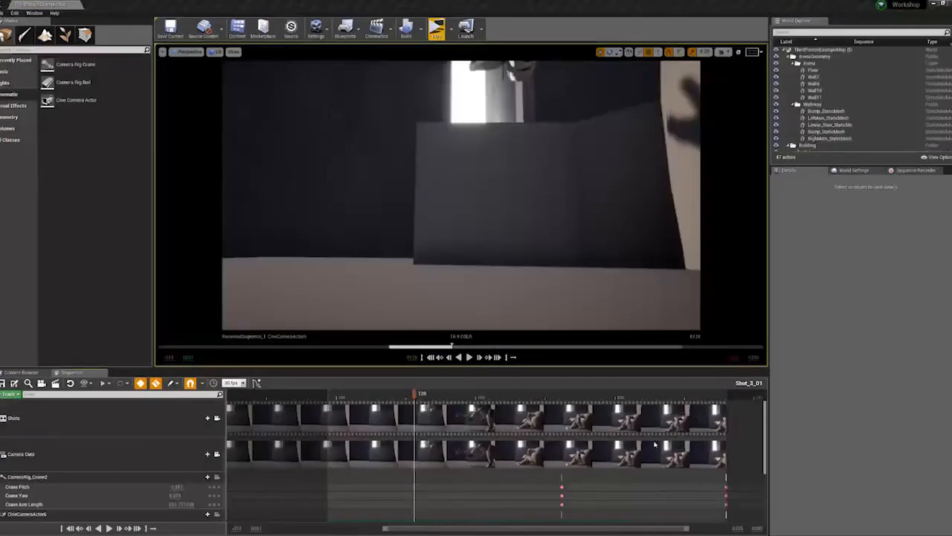
- Scrub through Shot_3_01 with the CameraRig_Crane2 rig selected and play the shot from its start
{"action": "left_click_drag", "start_coordinate": [418, 395], "coordinate": [459, 393]}
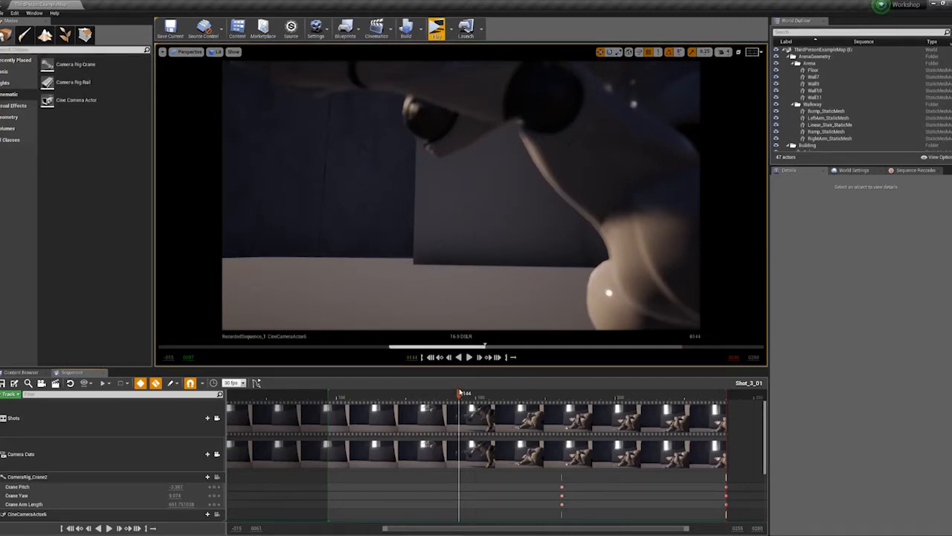
{"action": "left_click_drag", "start_coordinate": [464, 394], "coordinate": [568, 393]}
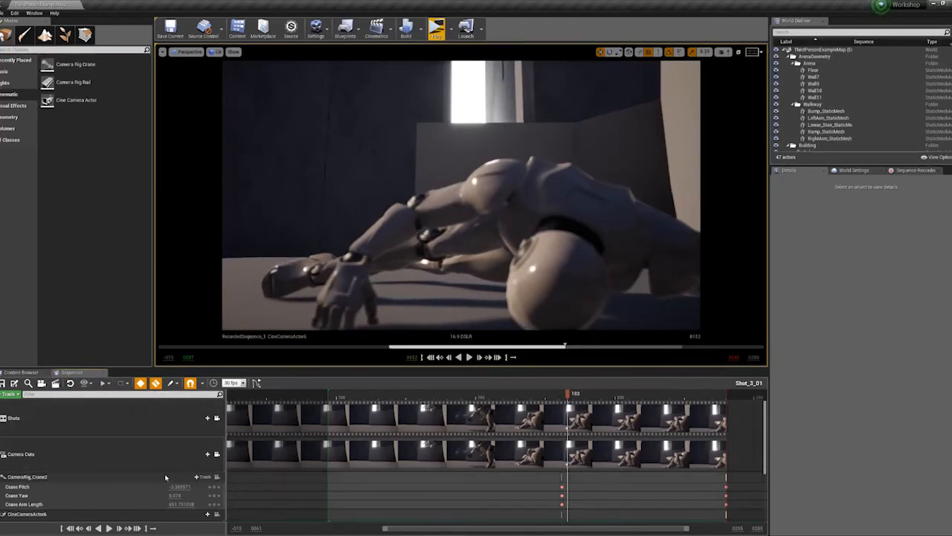
{"action": "left_click", "coordinate": [62, 478]}
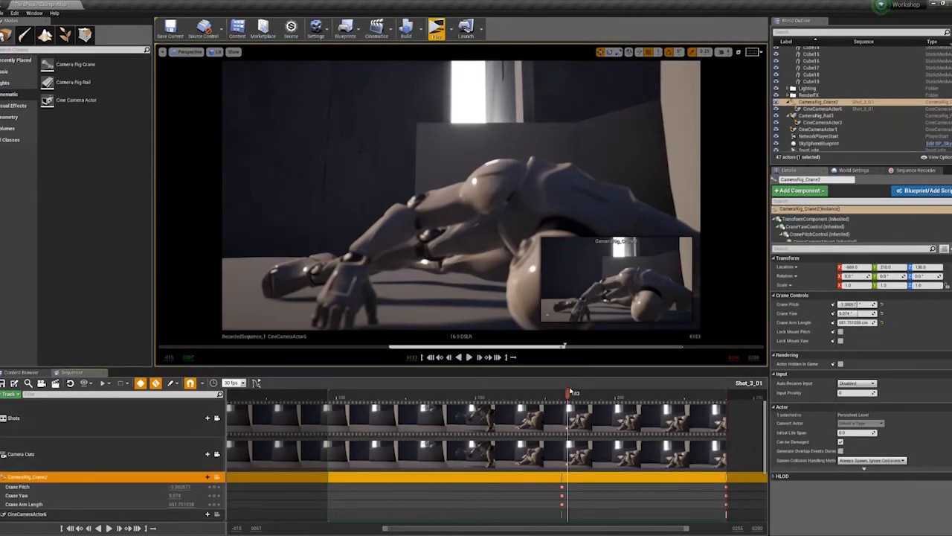
{"action": "left_click_drag", "start_coordinate": [570, 393], "coordinate": [328, 392]}
{"action": "key", "text": "space"}
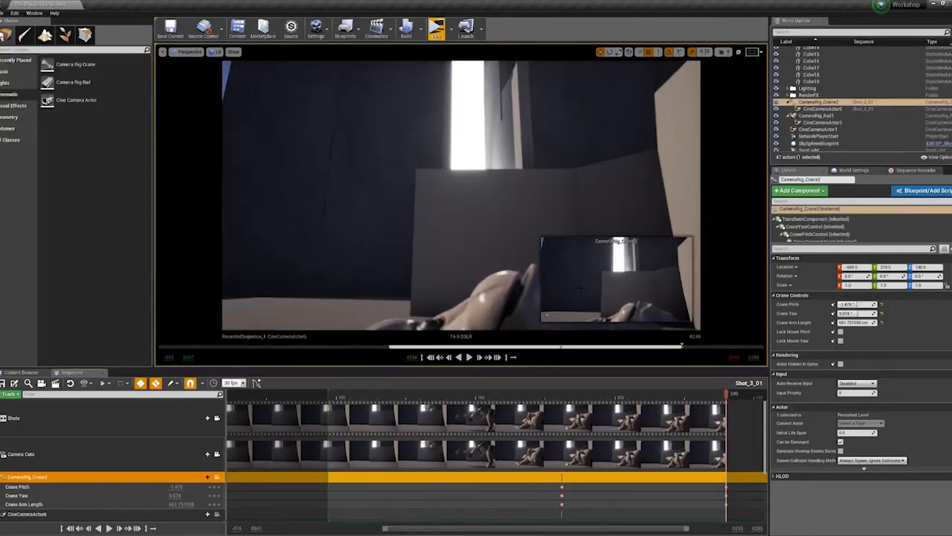
- Create a Level Sequence named Master in the Workshop folder and open it in Sequencer
{"action": "left_click", "coordinate": [22, 372]}
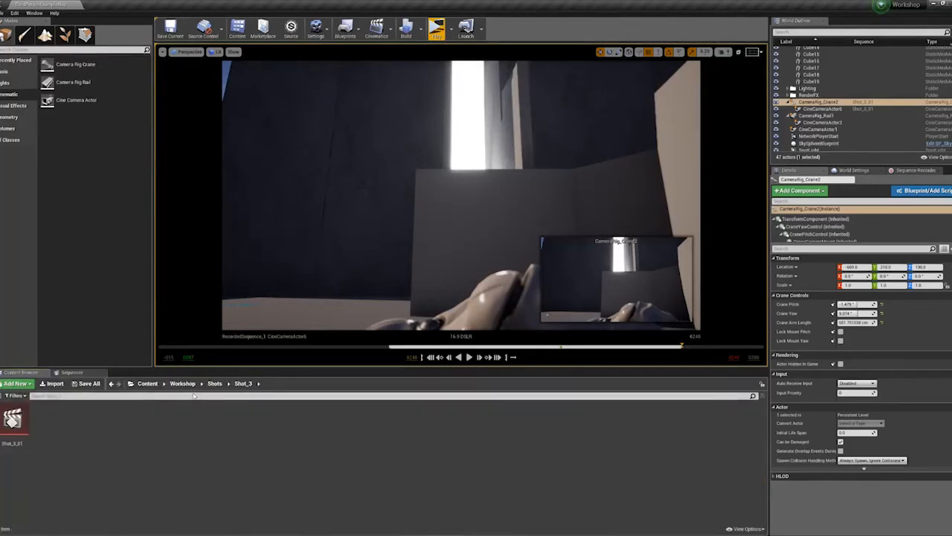
{"action": "left_click", "coordinate": [214, 383]}
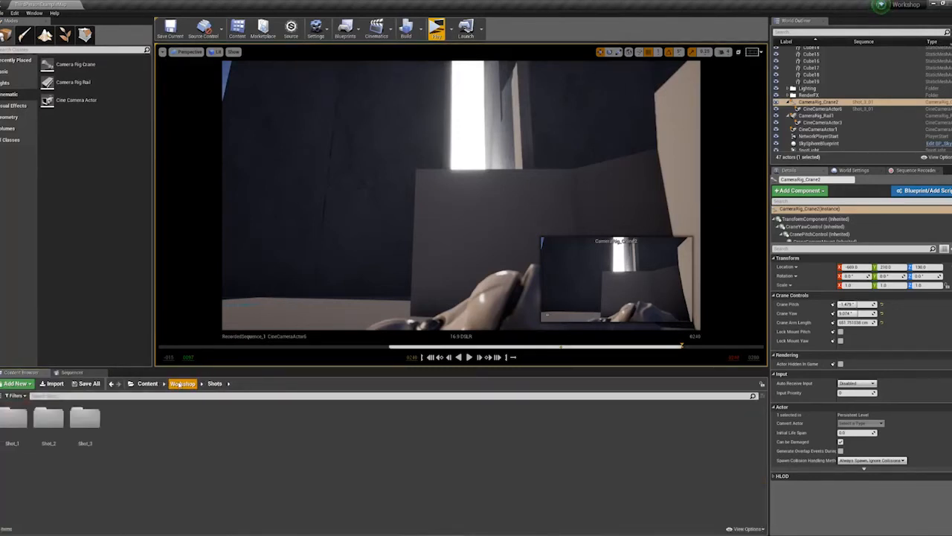
{"action": "left_click", "coordinate": [179, 384]}
{"action": "right_click", "coordinate": [106, 435]}
{"action": "left_click", "coordinate": [82, 440]}
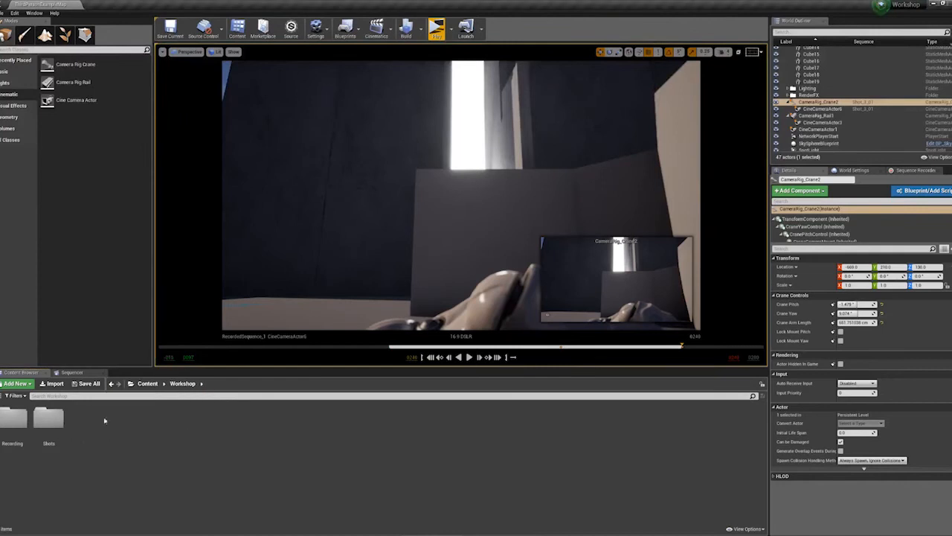
{"action": "right_click", "coordinate": [73, 439]}
{"action": "mouse_move", "coordinate": [105, 347]}
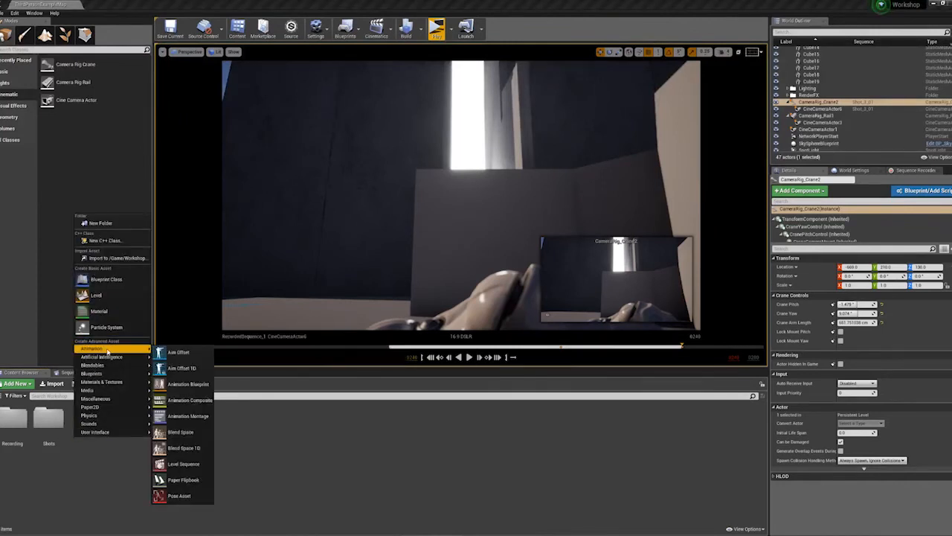
{"action": "left_click", "coordinate": [184, 465]}
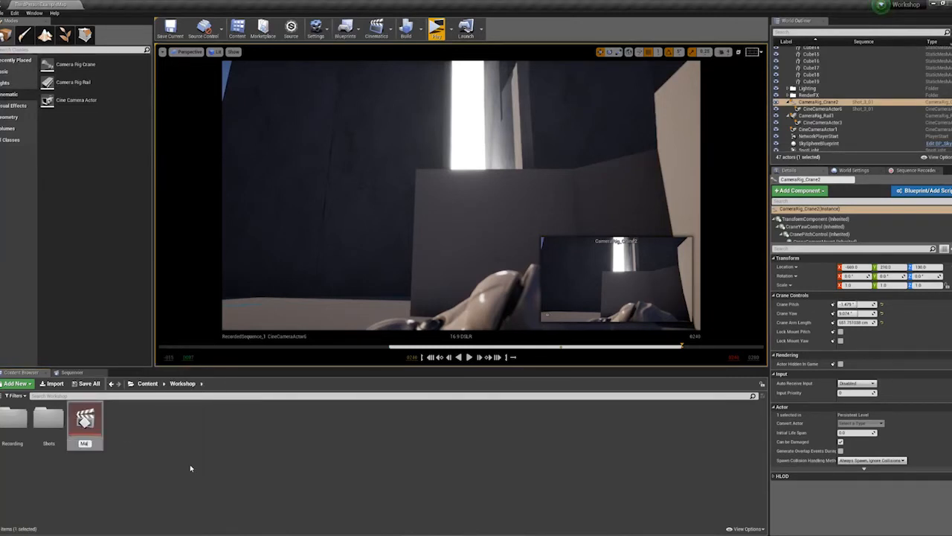
{"action": "key", "text": "Return"}
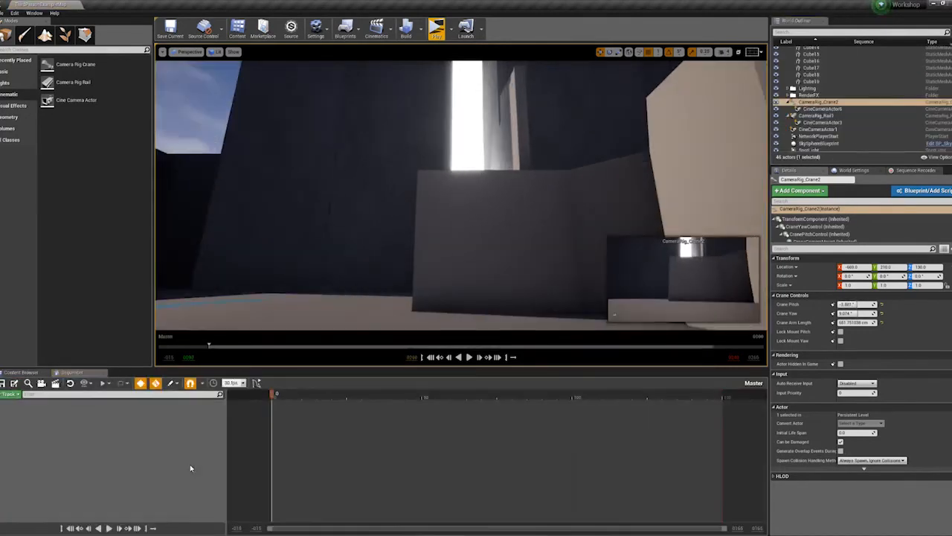
- Add a Shot Track to Master and insert Shot_1_01, Shot_2_01 and Shot_3_01 on it
{"action": "right_click", "coordinate": [134, 436]}
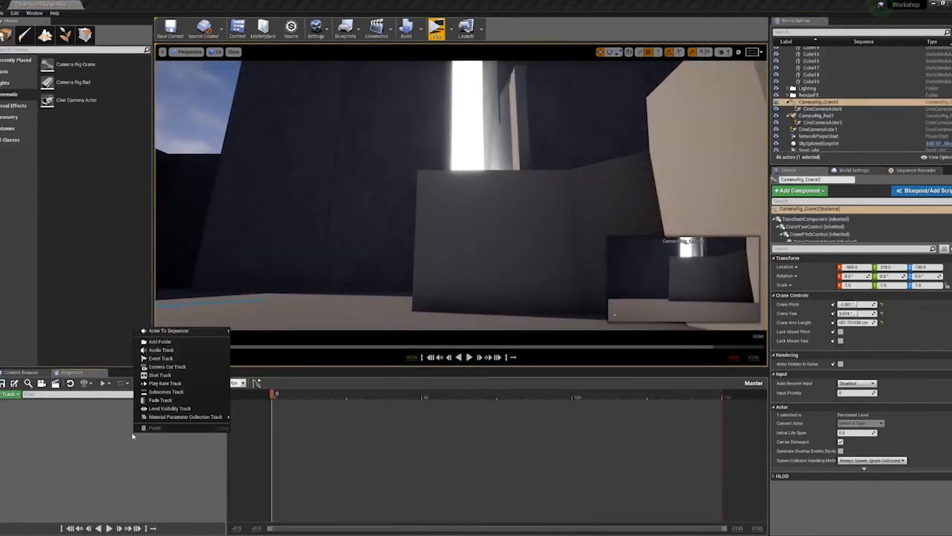
{"action": "left_click", "coordinate": [198, 377]}
{"action": "left_click", "coordinate": [204, 404]}
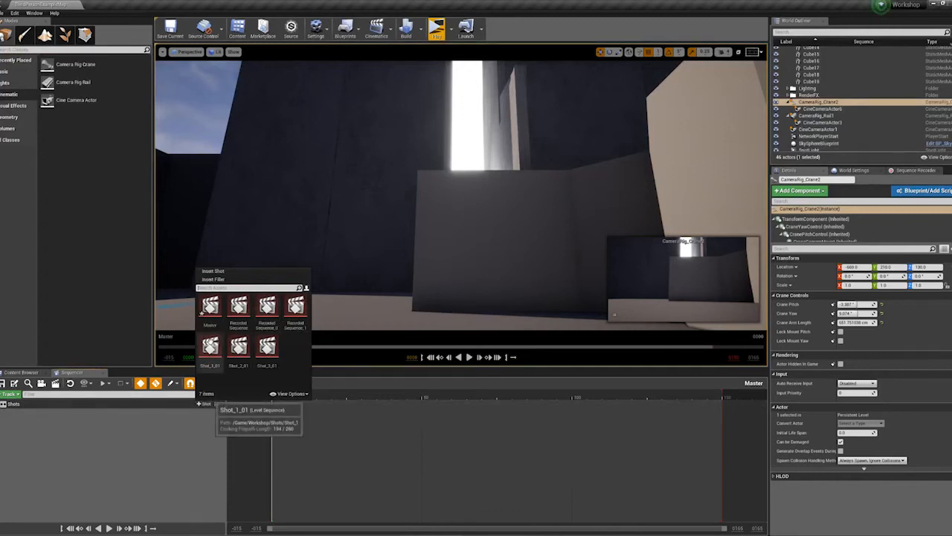
{"action": "left_click", "coordinate": [211, 348]}
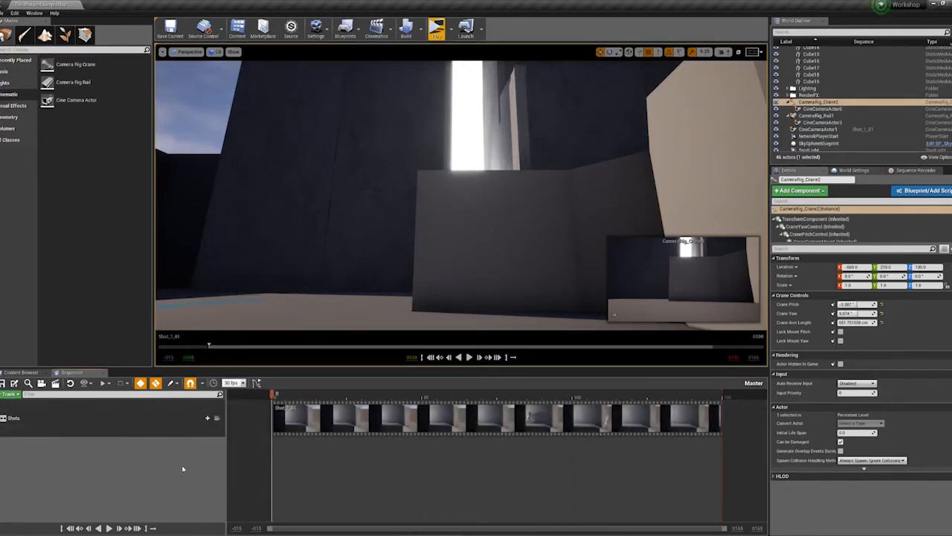
{"action": "left_click", "coordinate": [204, 417]}
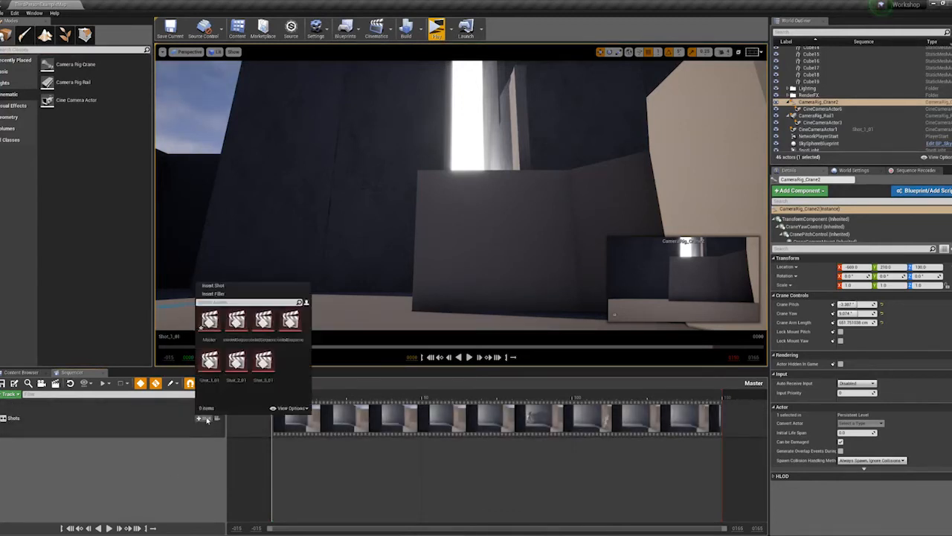
{"action": "left_click", "coordinate": [238, 363]}
{"action": "left_click", "coordinate": [203, 436]}
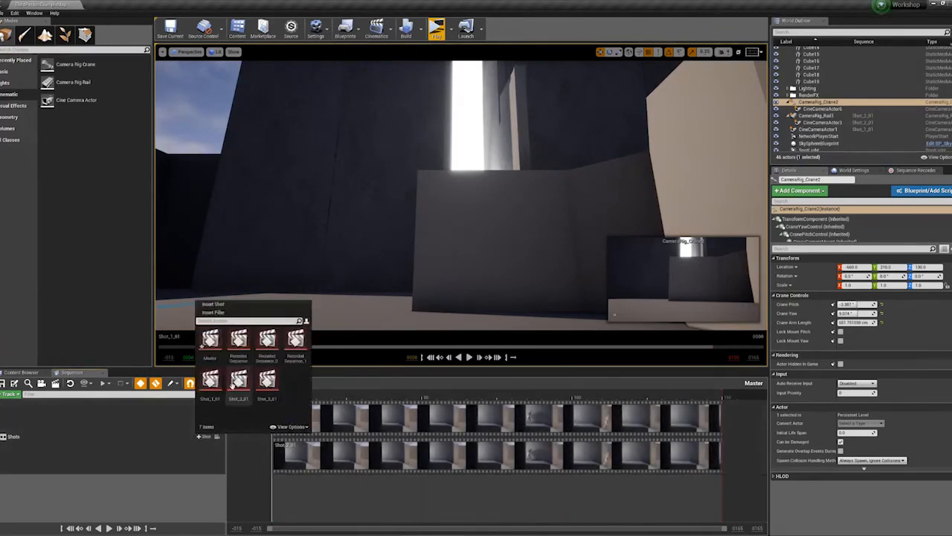
{"action": "left_click", "coordinate": [268, 381]}
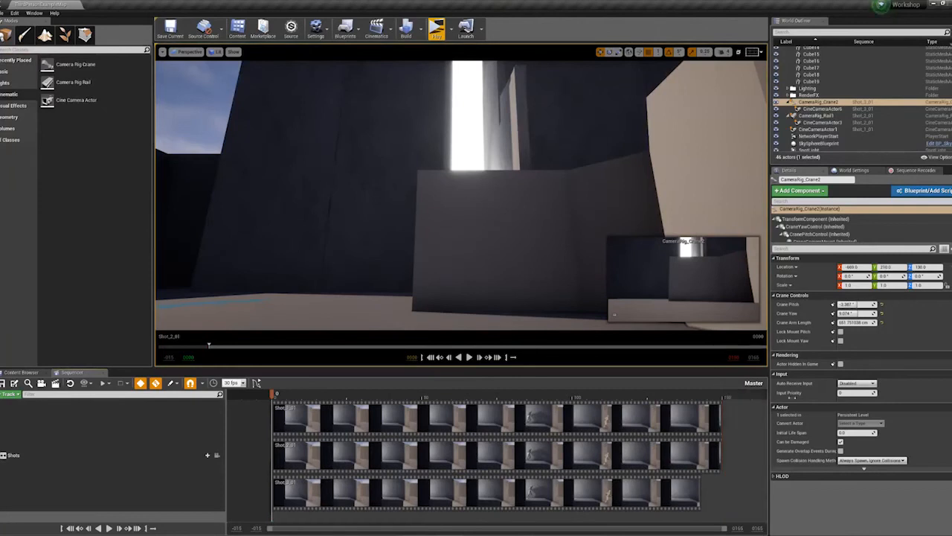
- Extend Master's playback range to about frame 300 and slide Shot_2_01 along the timeline to about frame 133
{"action": "left_click_drag", "start_coordinate": [737, 527], "coordinate": [844, 527]}
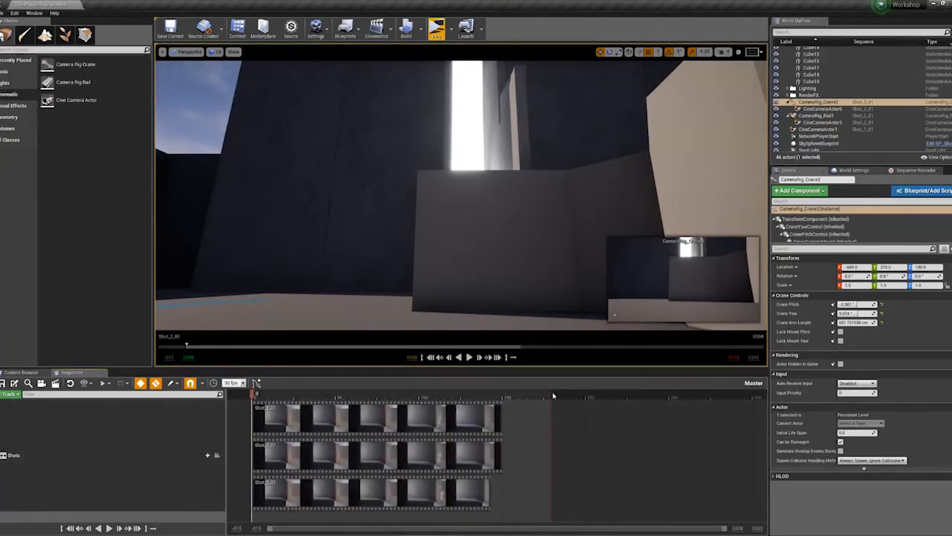
{"action": "left_click_drag", "start_coordinate": [552, 395], "coordinate": [750, 395]}
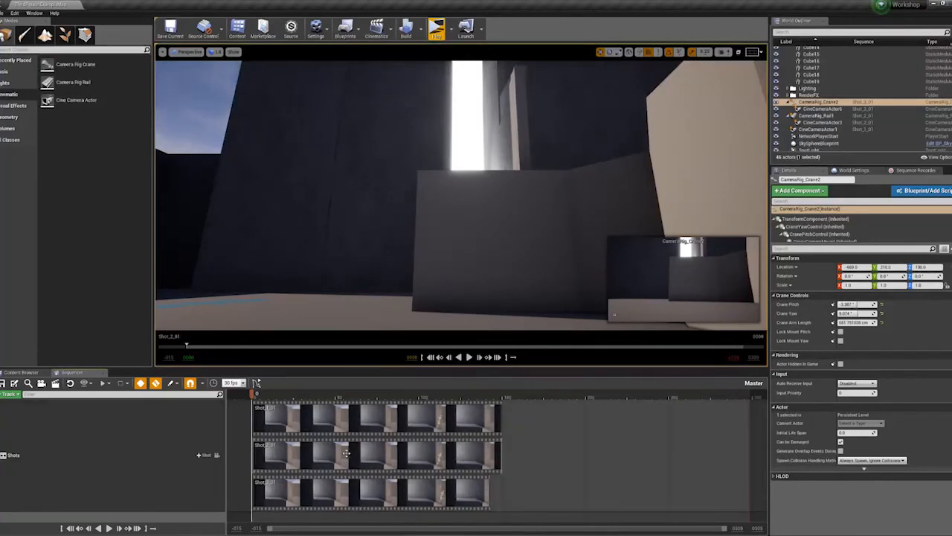
{"action": "left_click_drag", "start_coordinate": [347, 455], "coordinate": [566, 455]}
{"action": "left_click", "coordinate": [451, 432]}
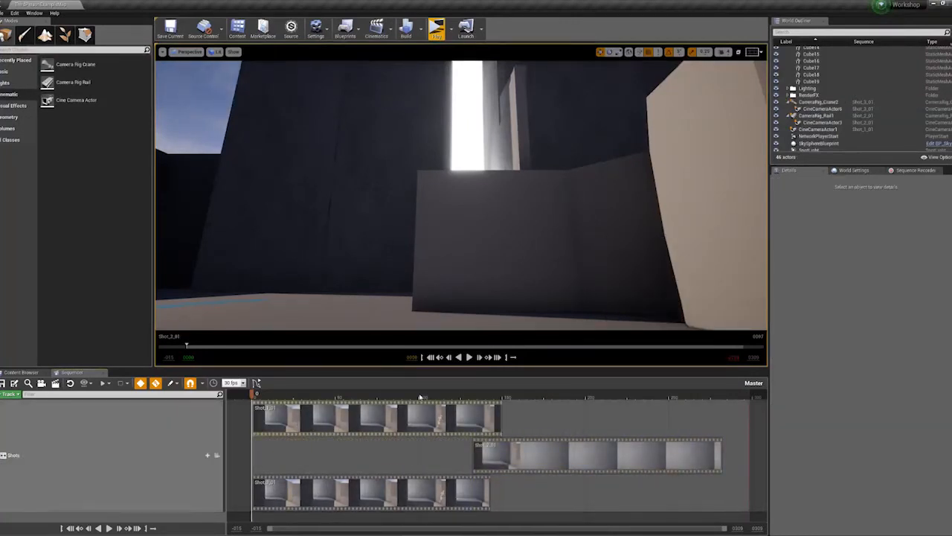
- Lock the viewport to the shot cameras and trim everything after frame 96 off Shot_1_01, undoing a trial extension of its end
{"action": "left_click_drag", "start_coordinate": [422, 397], "coordinate": [400, 402]}
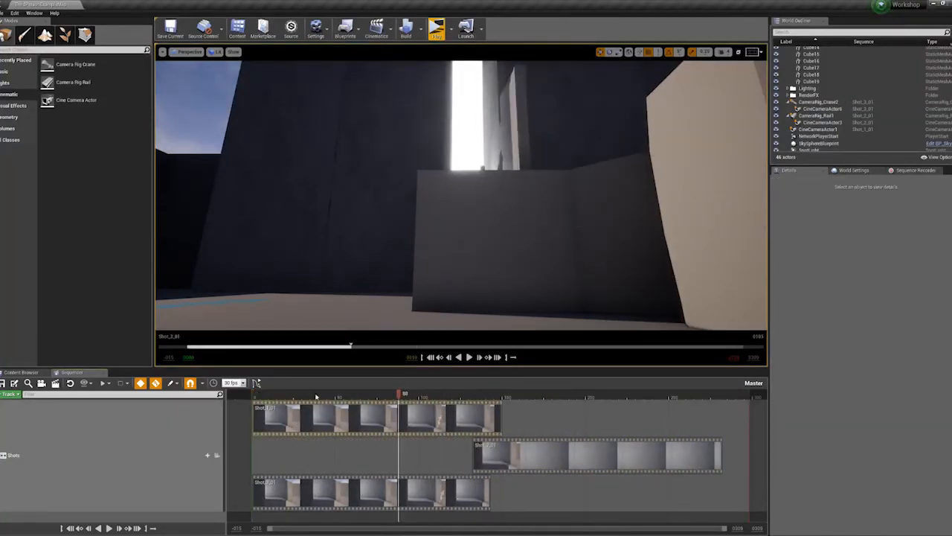
{"action": "left_click", "coordinate": [216, 455]}
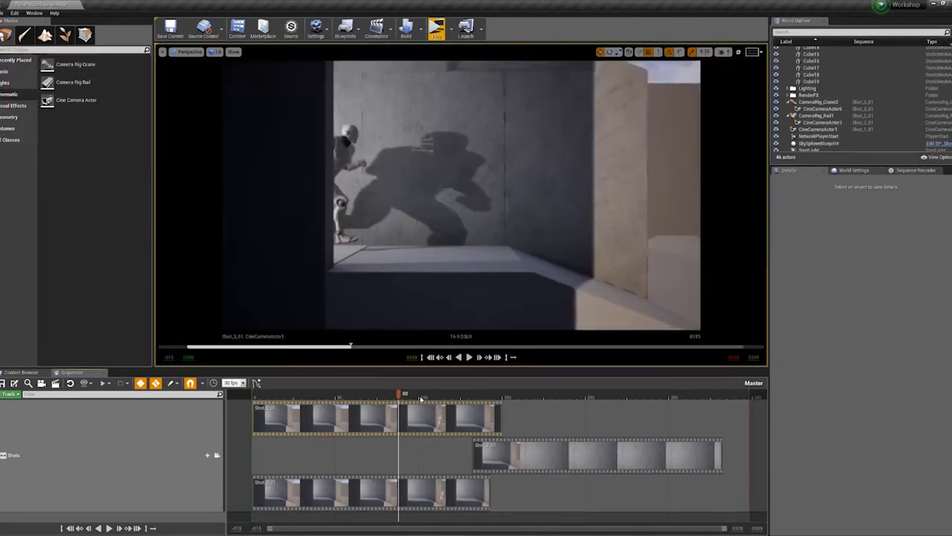
{"action": "left_click_drag", "start_coordinate": [402, 398], "coordinate": [413, 399]}
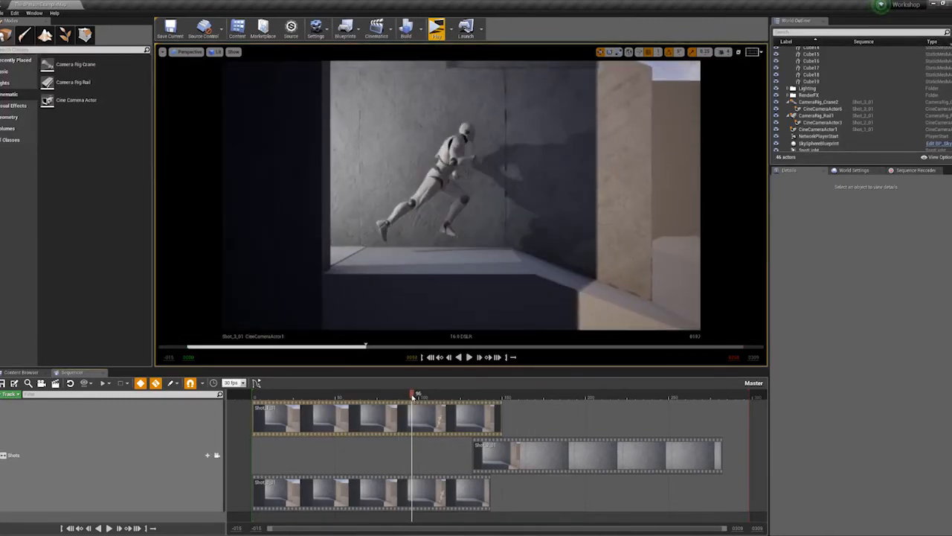
{"action": "right_click", "coordinate": [411, 421]}
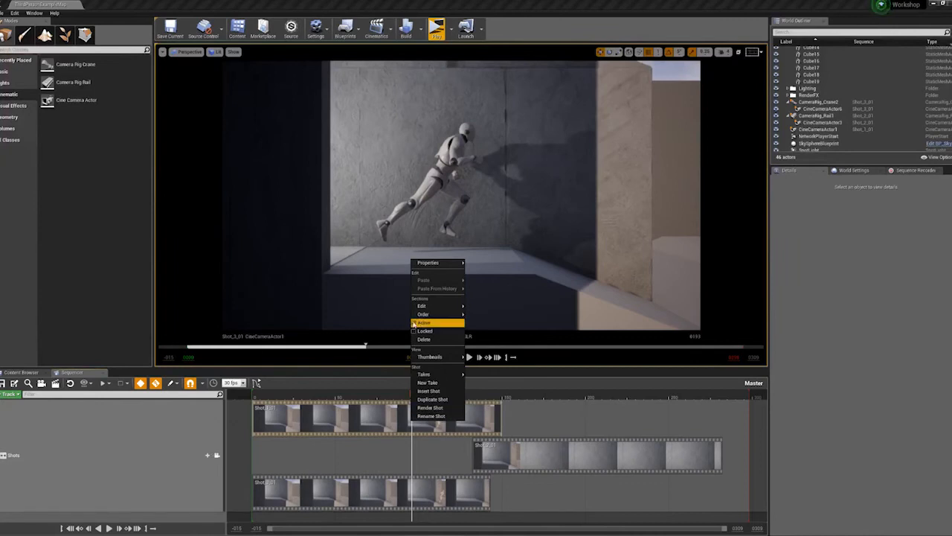
{"action": "mouse_move", "coordinate": [449, 308]}
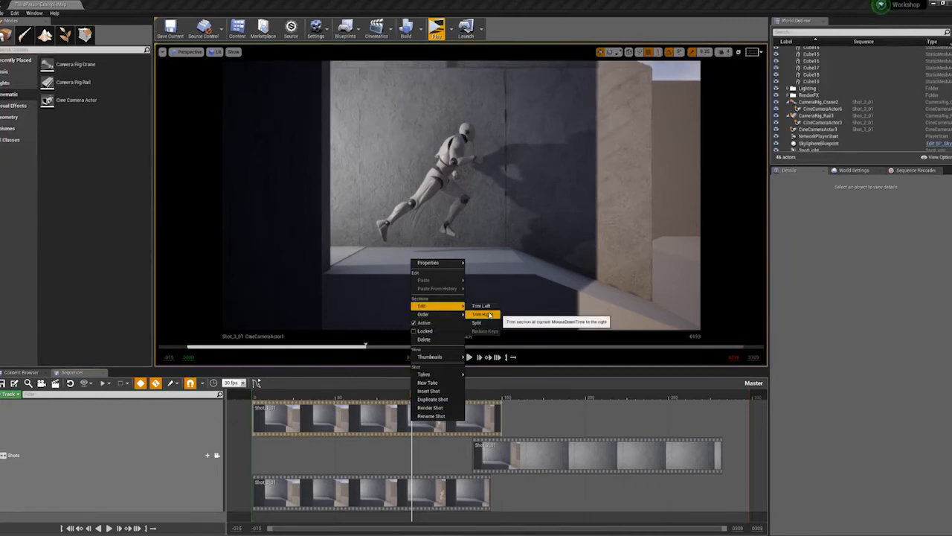
{"action": "left_click", "coordinate": [490, 315]}
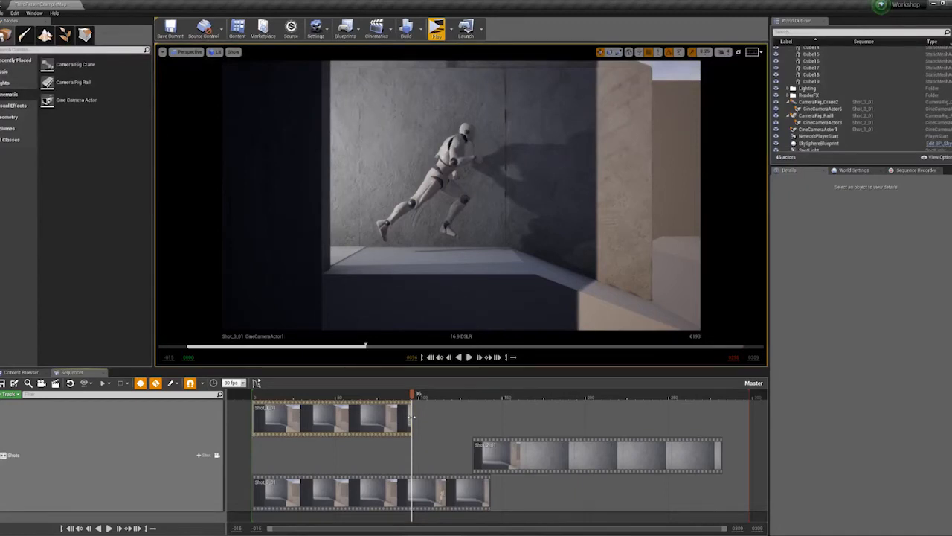
{"action": "left_click_drag", "start_coordinate": [414, 418], "coordinate": [502, 422]}
{"action": "key", "text": "ctrl+z"}
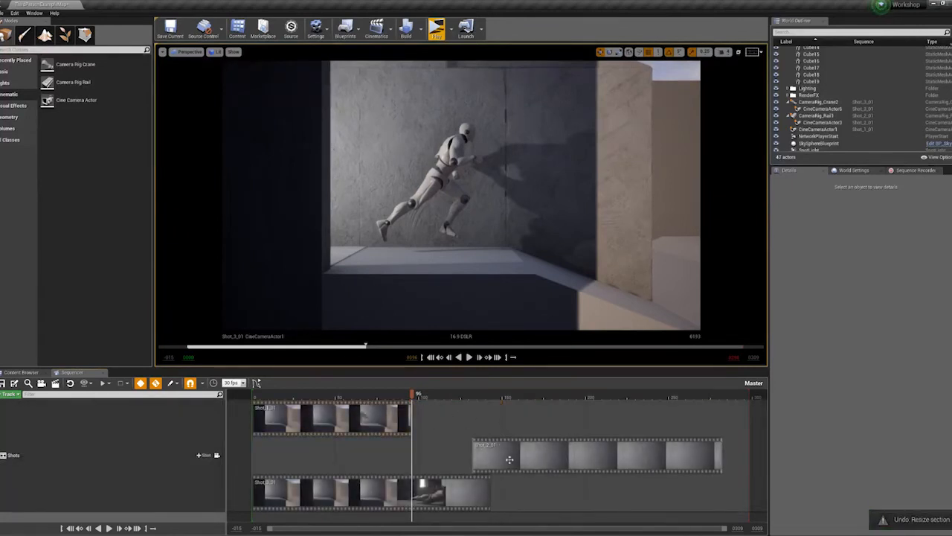
- Move Shot_2_01 to start at frame 96 and place Shot_3_01 directly after Shot_2_01's end
{"action": "left_click_drag", "start_coordinate": [509, 459], "coordinate": [429, 453]}
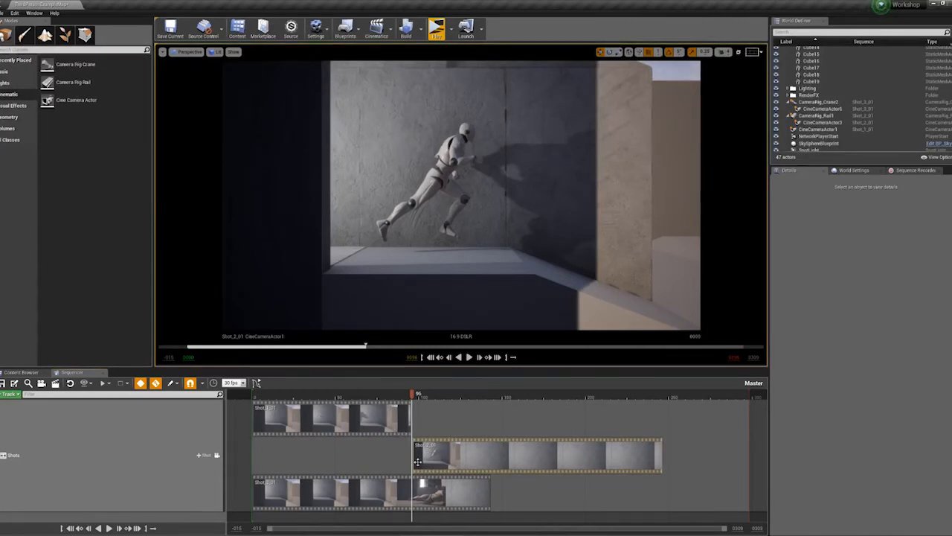
{"action": "left_click_drag", "start_coordinate": [284, 492], "coordinate": [695, 414]}
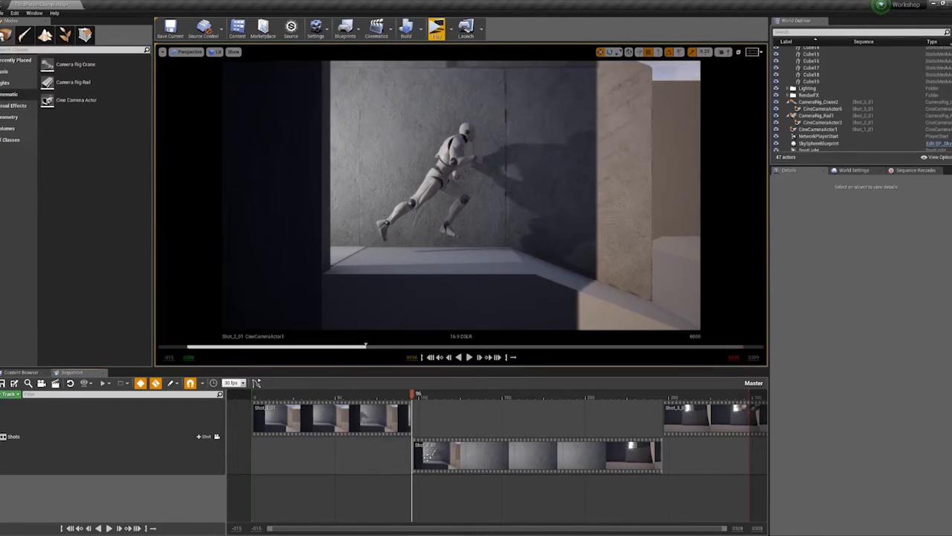
{"action": "mouse_move", "coordinate": [427, 455]}
{"action": "left_mouse_down"}
{"action": "mouse_move", "coordinate": [474, 424]}
{"action": "mouse_move", "coordinate": [434, 433]}
{"action": "mouse_move", "coordinate": [436, 463]}
{"action": "left_mouse_up"}
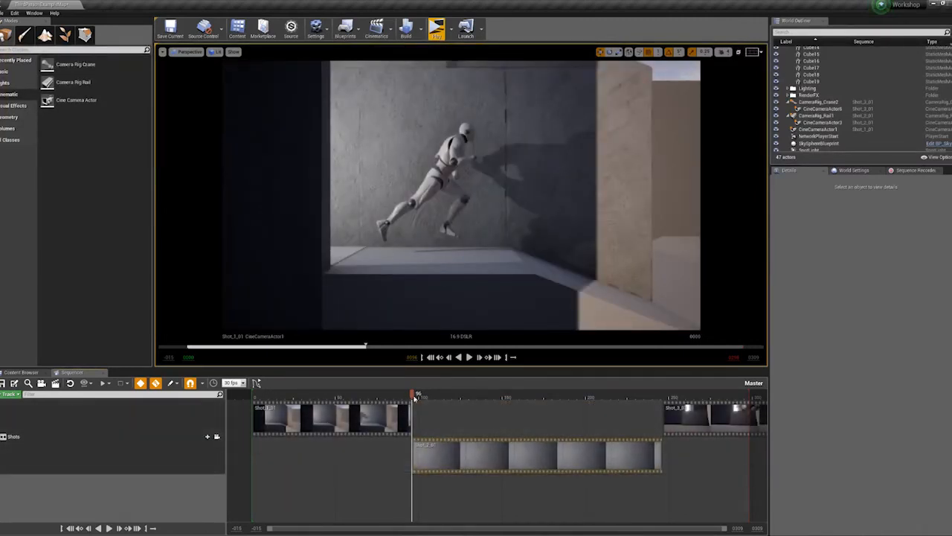
- Trim everything before frame 190 off Shot_2_01 and move the remaining section to start at Shot_1_01's end
{"action": "left_click_drag", "start_coordinate": [414, 394], "coordinate": [500, 408]}
{"action": "left_click_drag", "start_coordinate": [519, 394], "coordinate": [570, 406]}
{"action": "right_click", "coordinate": [561, 455]}
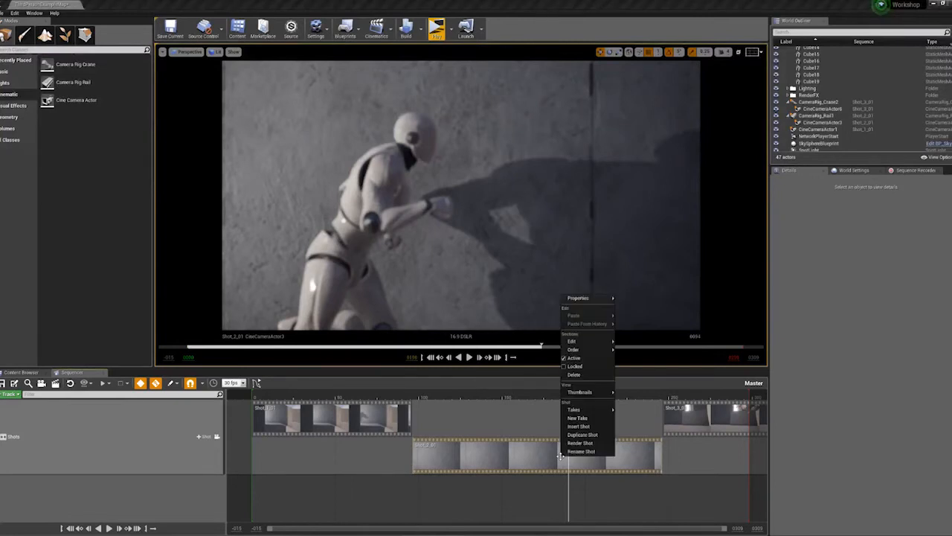
{"action": "mouse_move", "coordinate": [590, 343]}
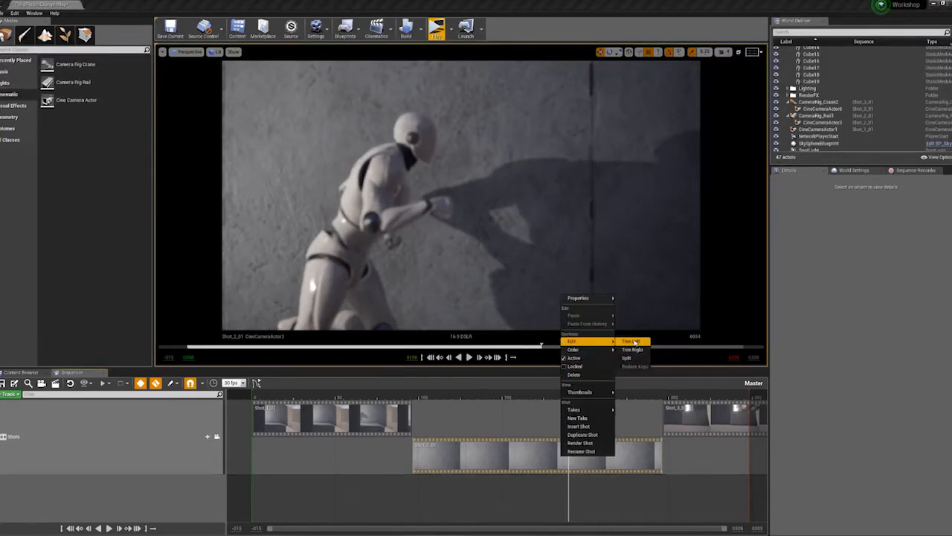
{"action": "left_click", "coordinate": [640, 342]}
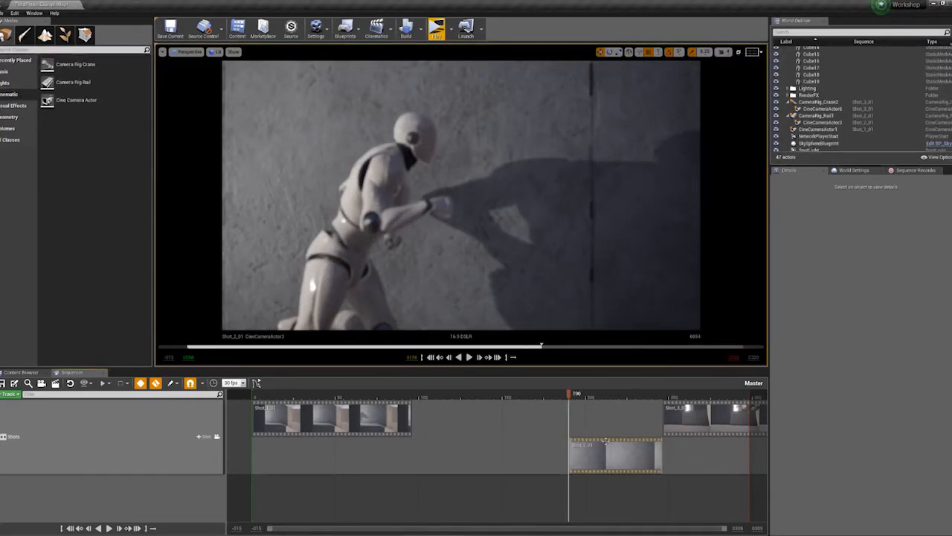
{"action": "left_click_drag", "start_coordinate": [595, 454], "coordinate": [439, 454]}
- Trim everything after frame 130 off Shot_2_01
{"action": "left_click_drag", "start_coordinate": [577, 396], "coordinate": [469, 408]}
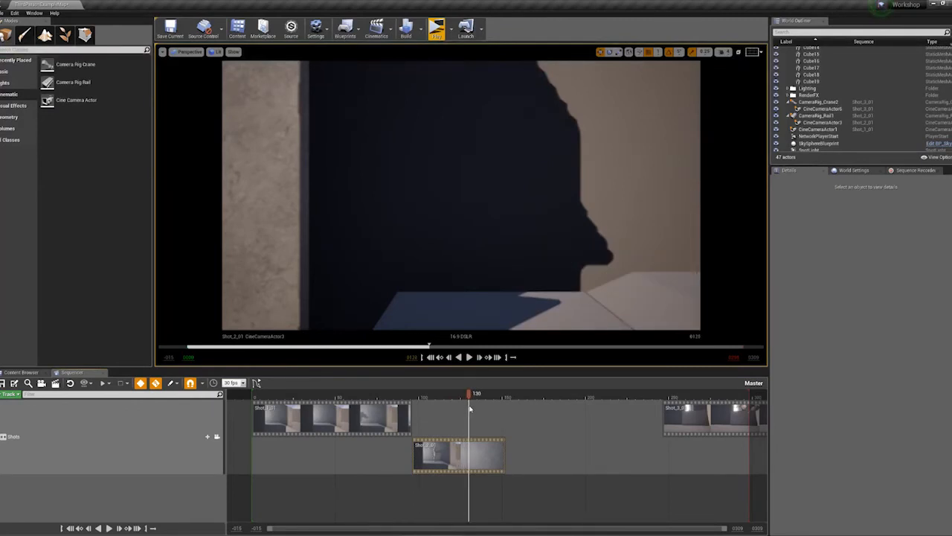
{"action": "right_click", "coordinate": [476, 449]}
{"action": "mouse_move", "coordinate": [504, 342]}
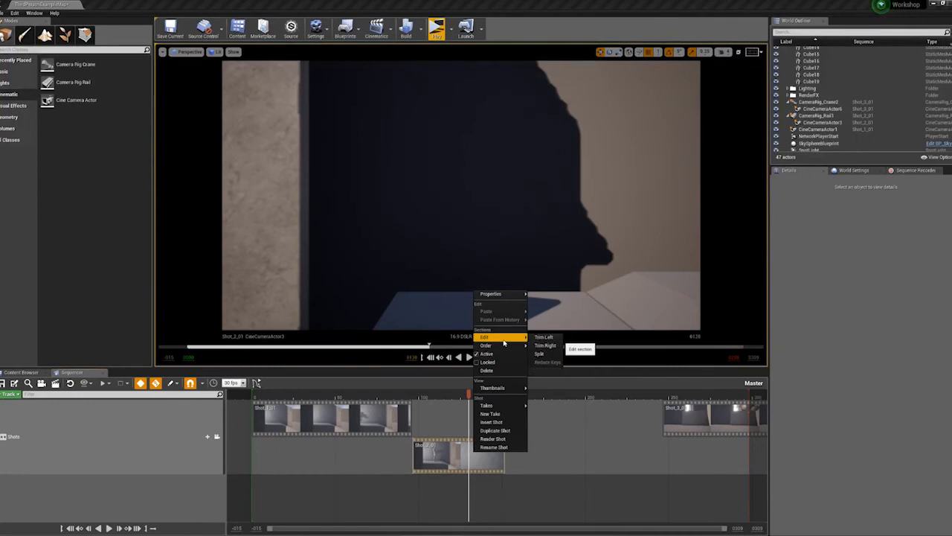
{"action": "left_click", "coordinate": [547, 345]}
- Move Shot_3_01 to Shot_2_01's end, trim off its part before frame 160, and close the resulting gap
{"action": "left_click_drag", "start_coordinate": [688, 421], "coordinate": [519, 409]}
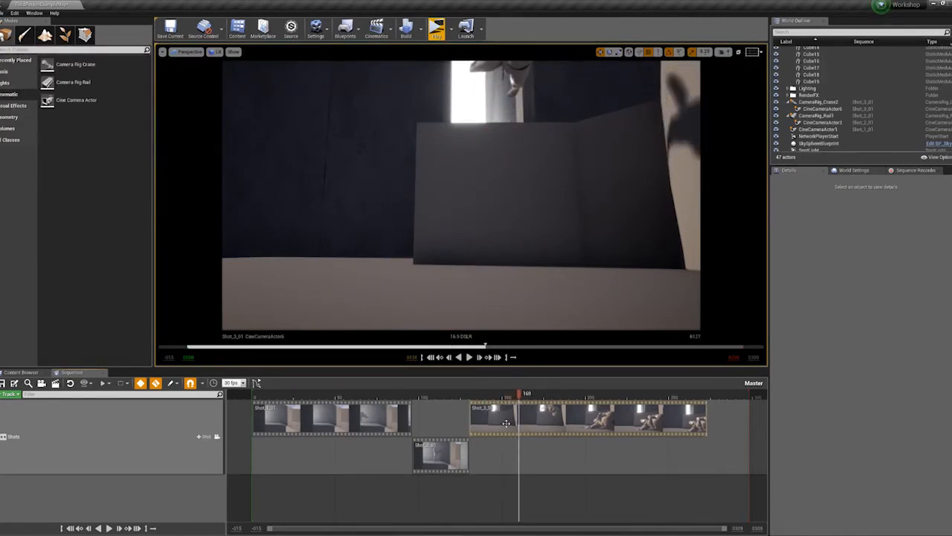
{"action": "right_click", "coordinate": [519, 417]}
{"action": "mouse_move", "coordinate": [556, 311]}
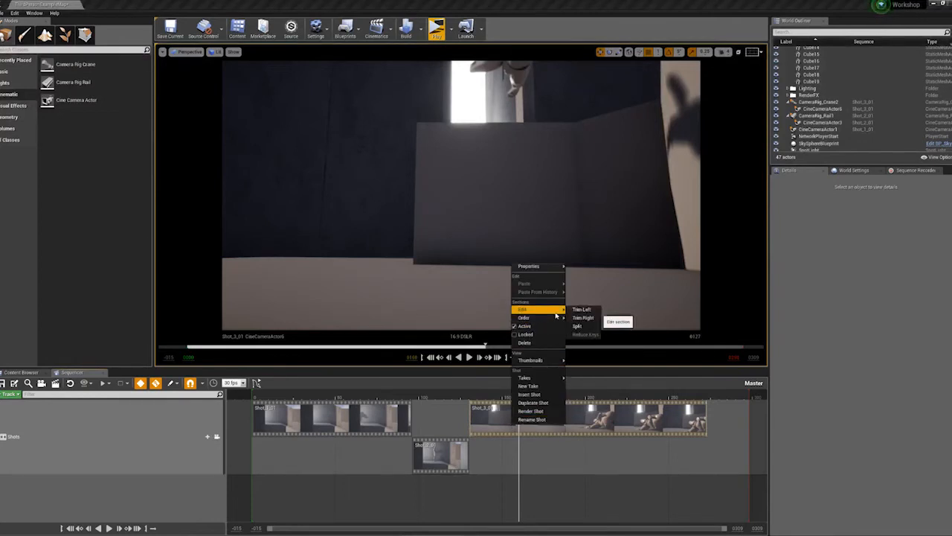
{"action": "left_click", "coordinate": [595, 310]}
{"action": "left_click_drag", "start_coordinate": [547, 422], "coordinate": [497, 422]}
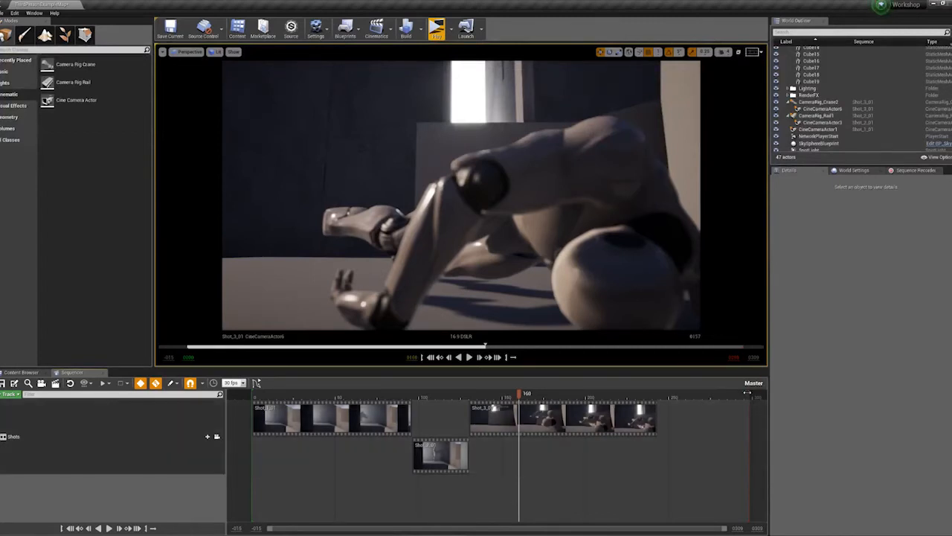
- Shorten Master's playback range to the end of Shot_3_01 and return the playhead to frame 0
{"action": "left_click_drag", "start_coordinate": [747, 393], "coordinate": [654, 395]}
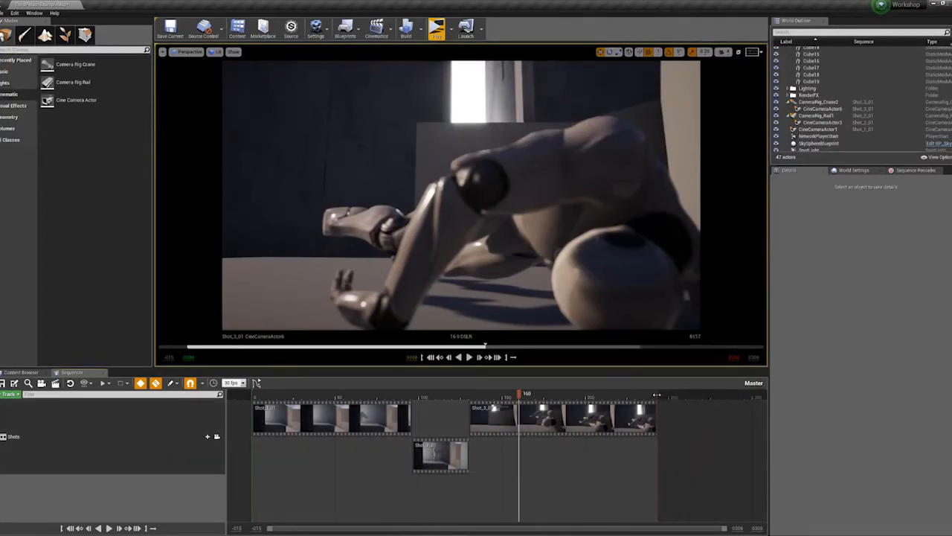
{"action": "left_click_drag", "start_coordinate": [529, 398], "coordinate": [276, 396]}
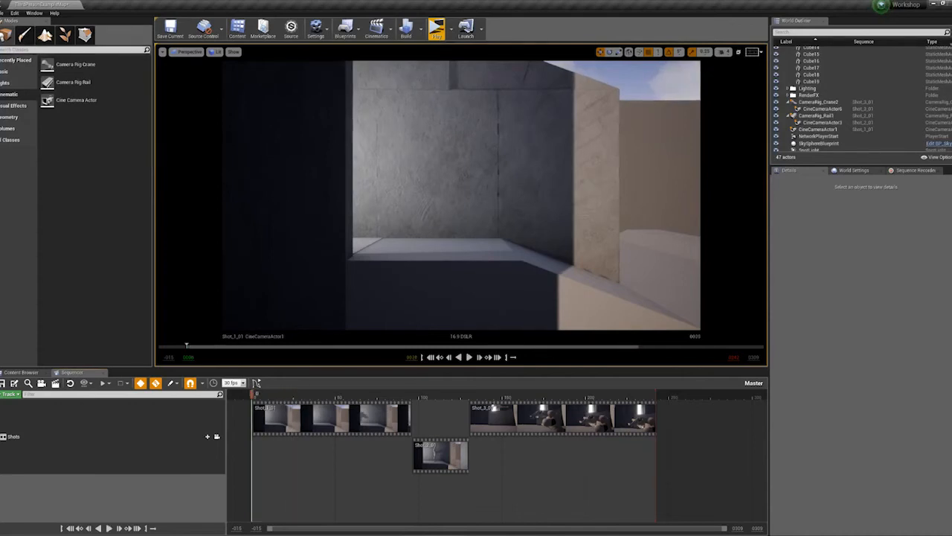
- Switch to the Workshop project folder, view storyboard.jpg to check where the bangs occur, and return to the Unreal Editor
{"action": "key", "text": "alt+Tab"}
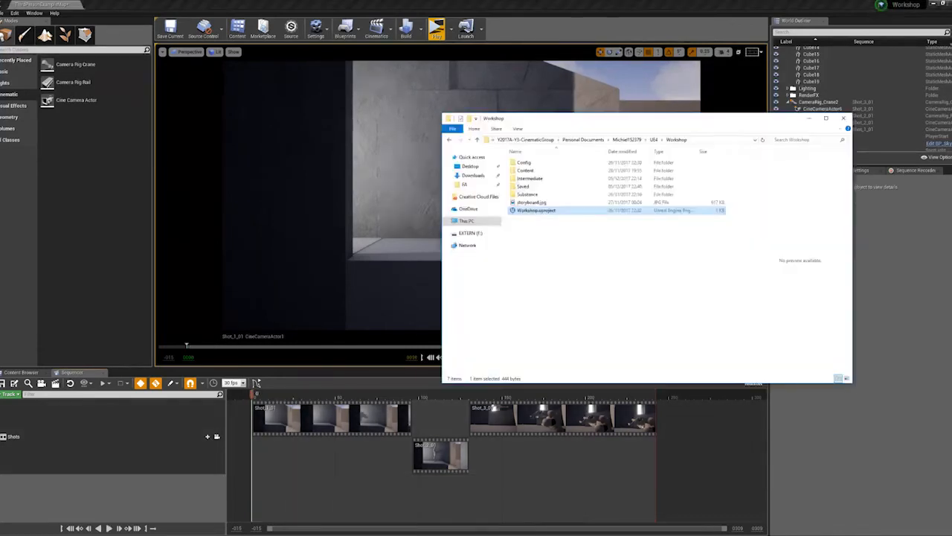
{"action": "double_click", "coordinate": [531, 203]}
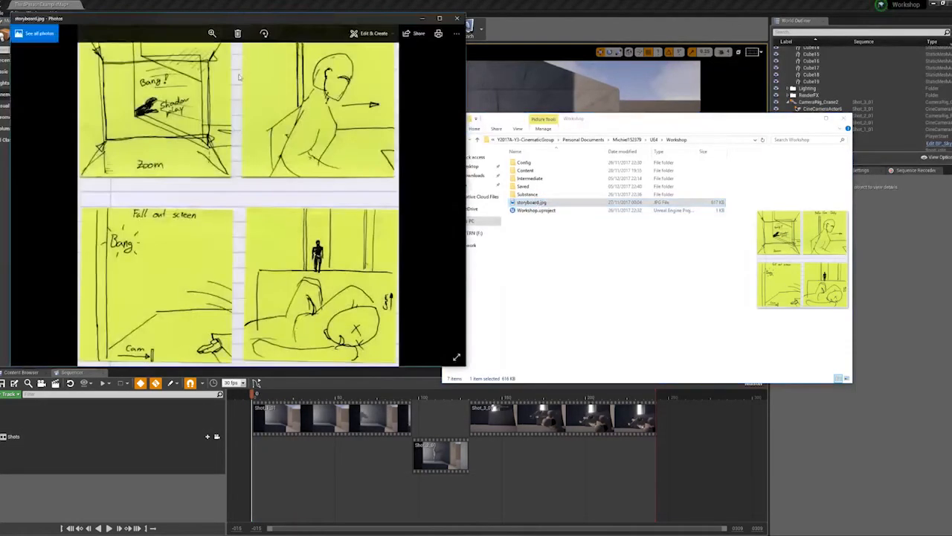
{"action": "left_click", "coordinate": [660, 4]}
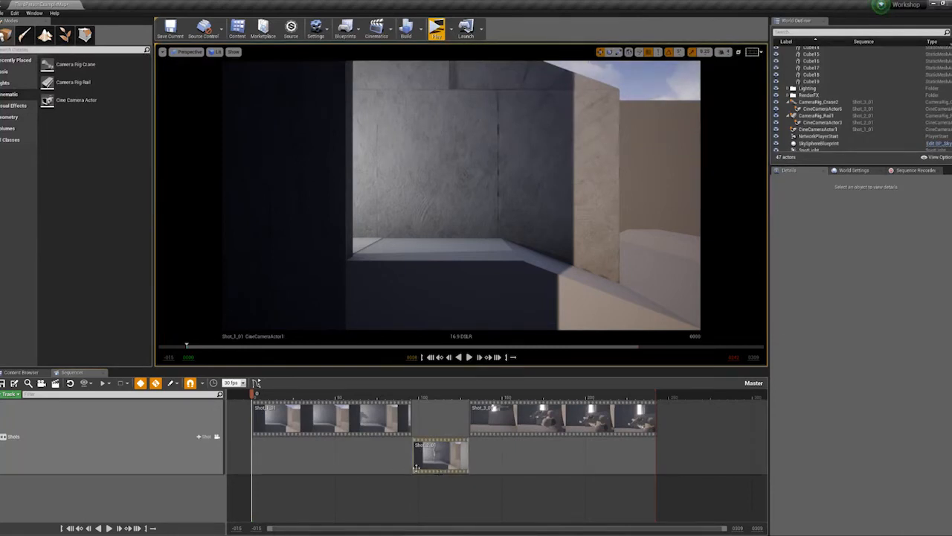
- Add an audio track to Master with the sound_gunShot sound wave and move its clip to start at about frame 28
{"action": "left_click", "coordinate": [10, 394]}
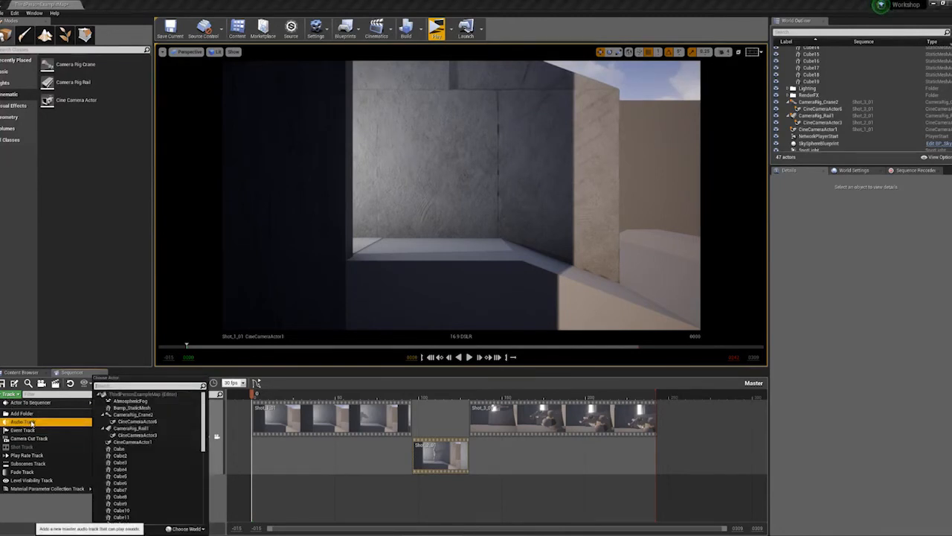
{"action": "left_click", "coordinate": [26, 422]}
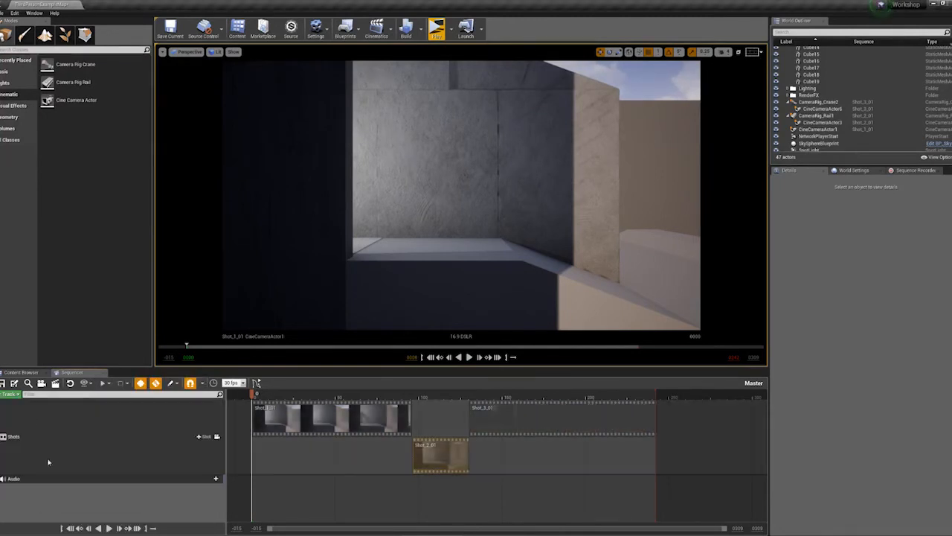
{"action": "left_click", "coordinate": [210, 480]}
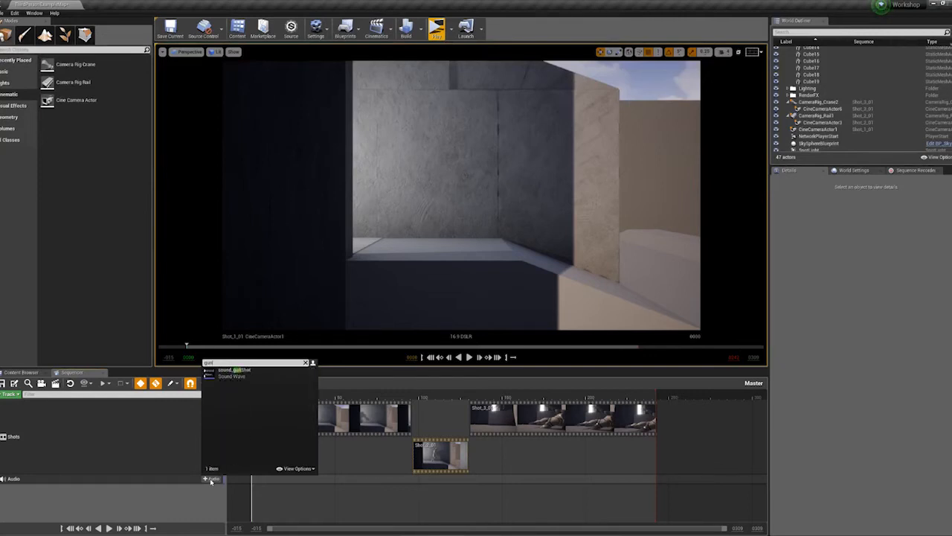
{"action": "left_click", "coordinate": [232, 375]}
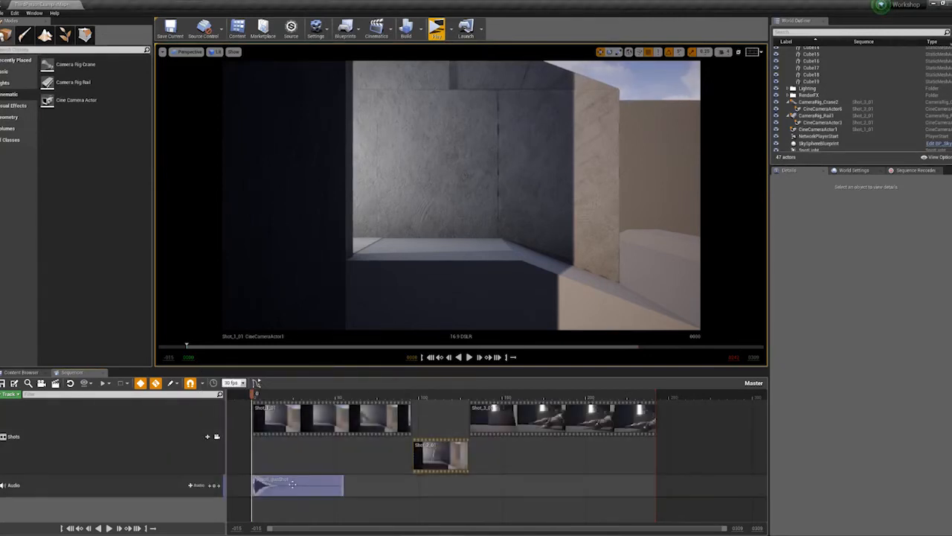
{"action": "left_click_drag", "start_coordinate": [278, 487], "coordinate": [325, 486]}
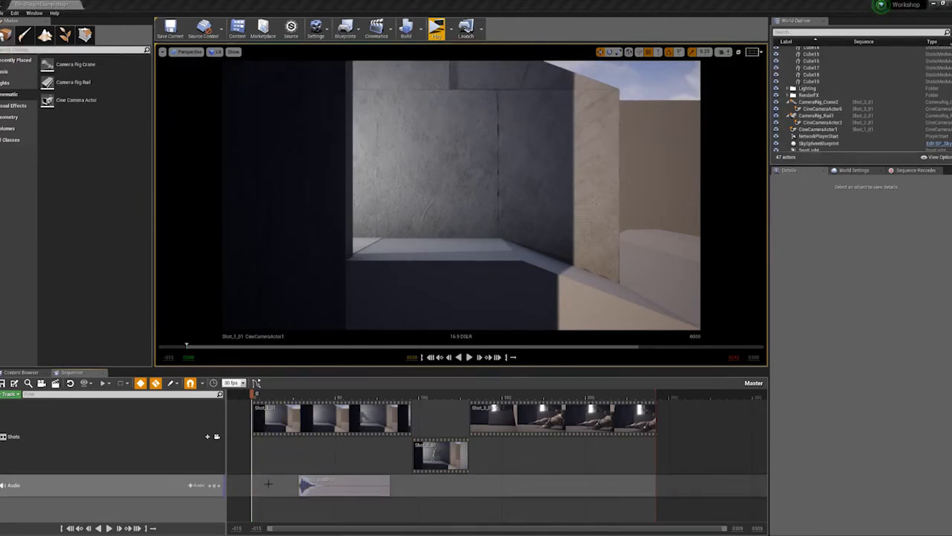
- Play Master from the start to check the gunshot's timing against Shot_1_01, and return to frame 0
{"action": "left_click", "coordinate": [273, 463]}
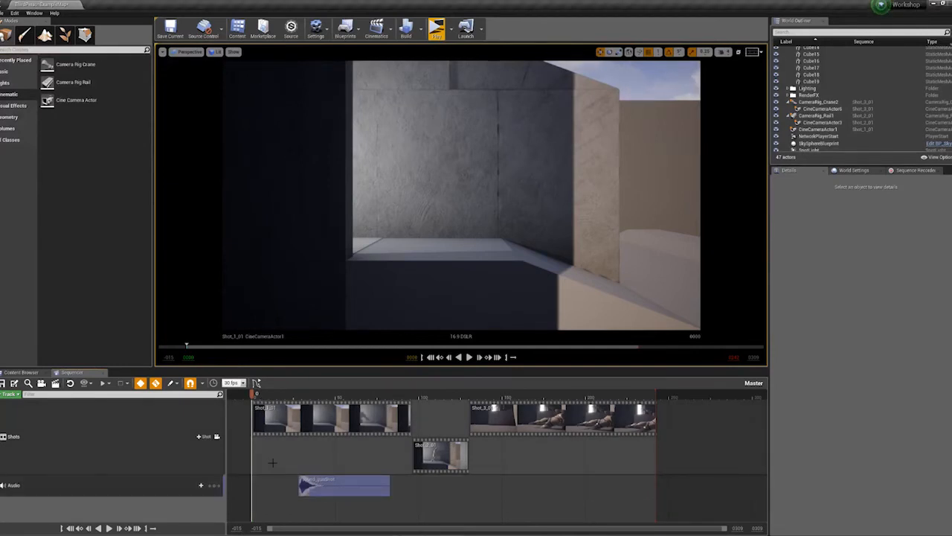
{"action": "key", "text": "space"}
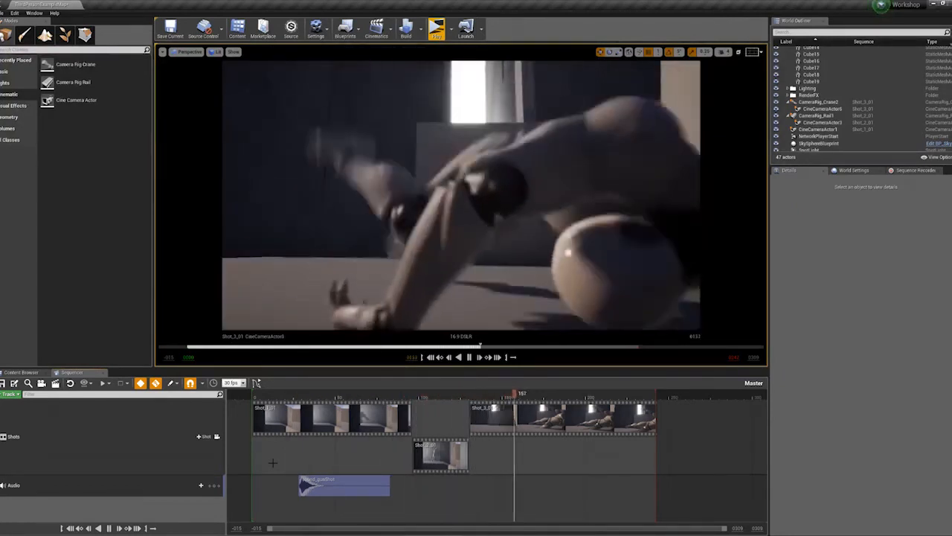
{"action": "key", "text": "space"}
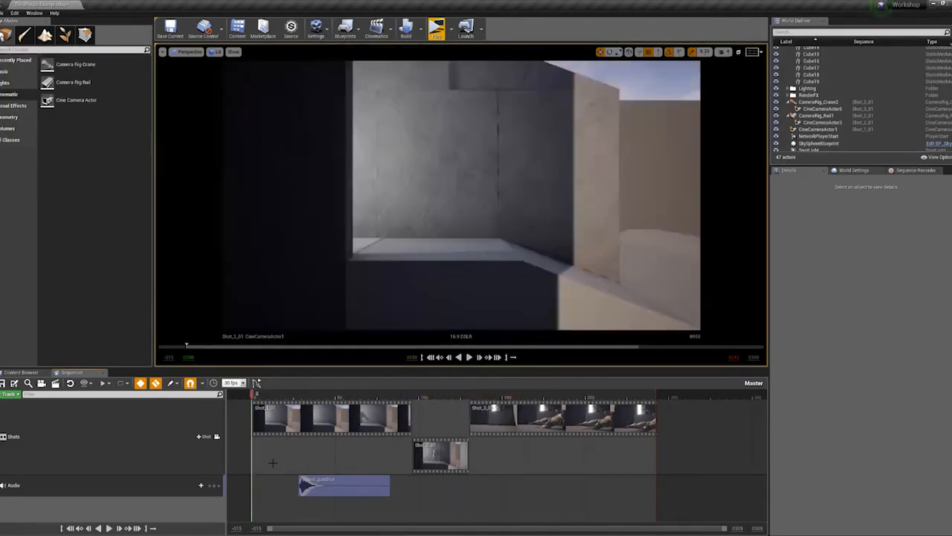
- Add a second sound_gunShot clip to the same audio track, starting at about frame 120, and collapse the track
{"action": "left_click", "coordinate": [197, 486]}
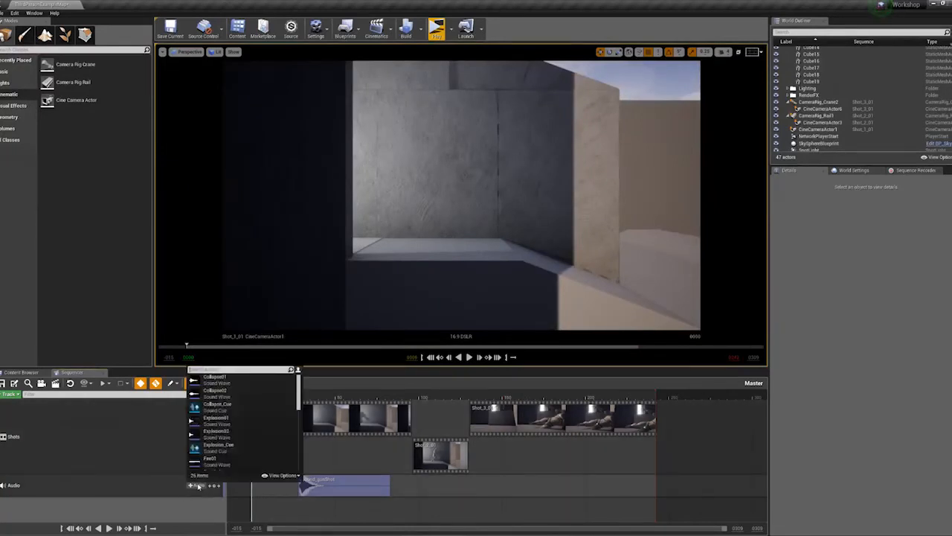
{"action": "left_click", "coordinate": [214, 407]}
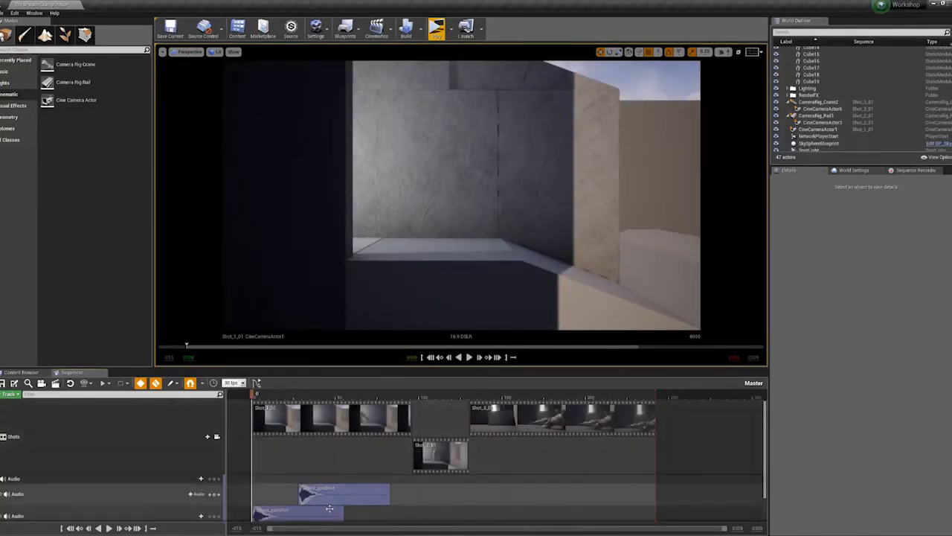
{"action": "left_click_drag", "start_coordinate": [329, 508], "coordinate": [495, 494]}
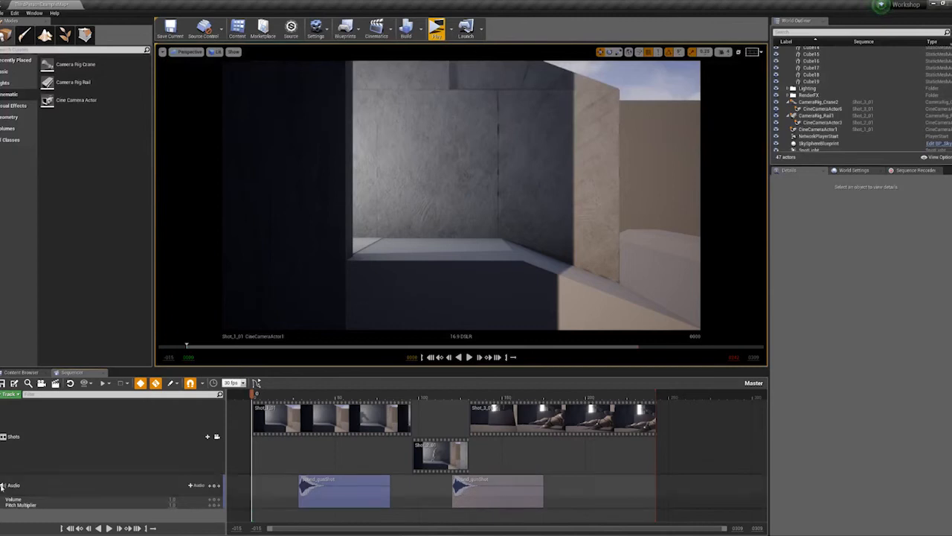
{"action": "left_click", "coordinate": [1, 485]}
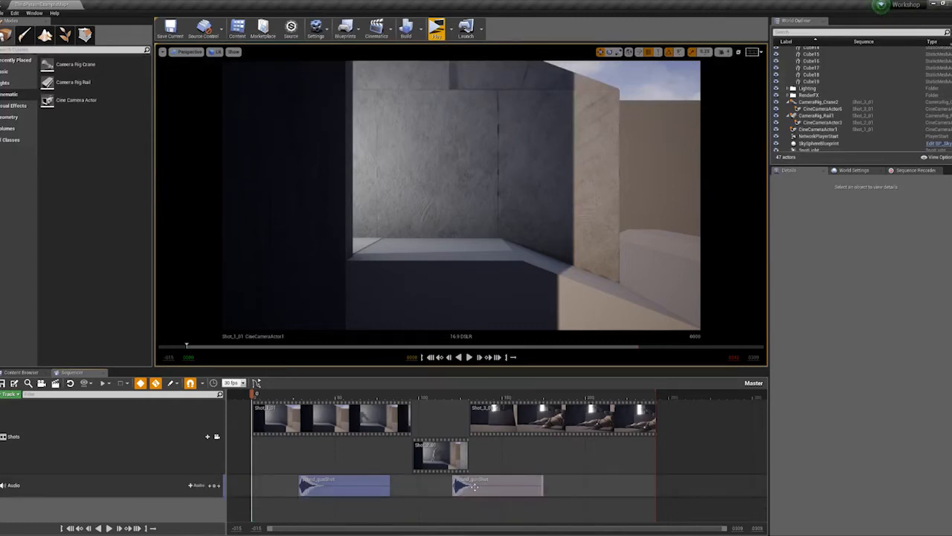
- Scrub through Shot_2_01, play Master from the start to check both gunshots' timing, and return to frame 0
{"action": "left_click", "coordinate": [446, 398]}
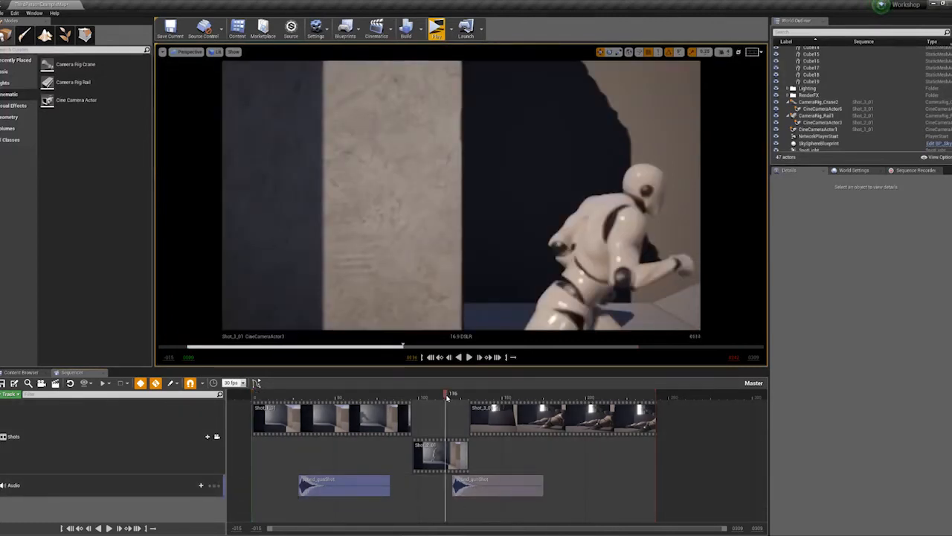
{"action": "mouse_move", "coordinate": [448, 398]}
{"action": "left_mouse_down"}
{"action": "mouse_move", "coordinate": [457, 396]}
{"action": "mouse_move", "coordinate": [439, 400]}
{"action": "left_mouse_up"}
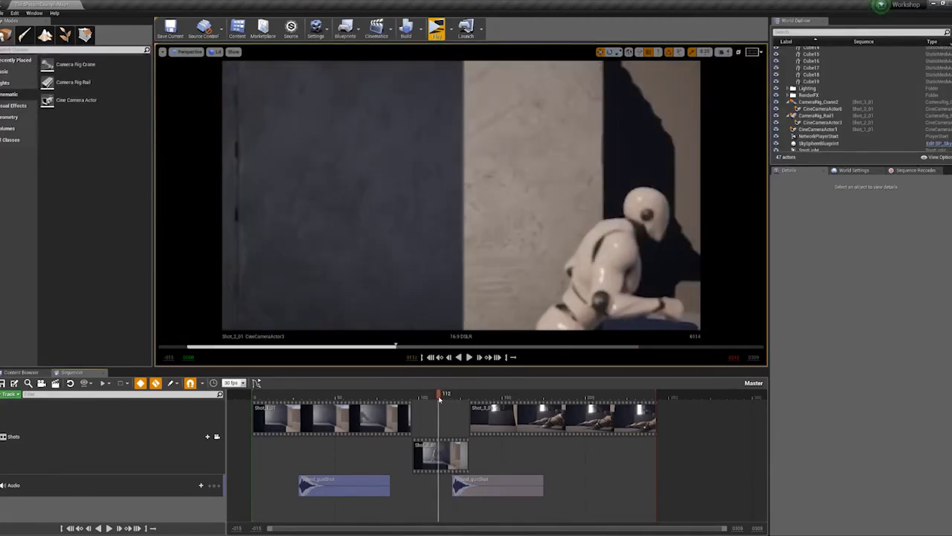
{"action": "key", "text": "Up"}
{"action": "key", "text": "space"}
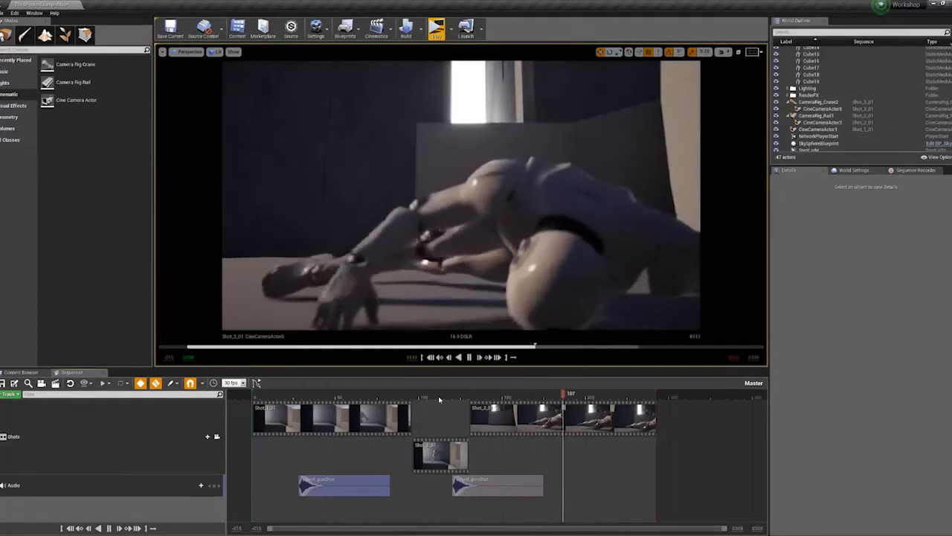
{"action": "key", "text": "space"}
{"action": "key", "text": "Up"}
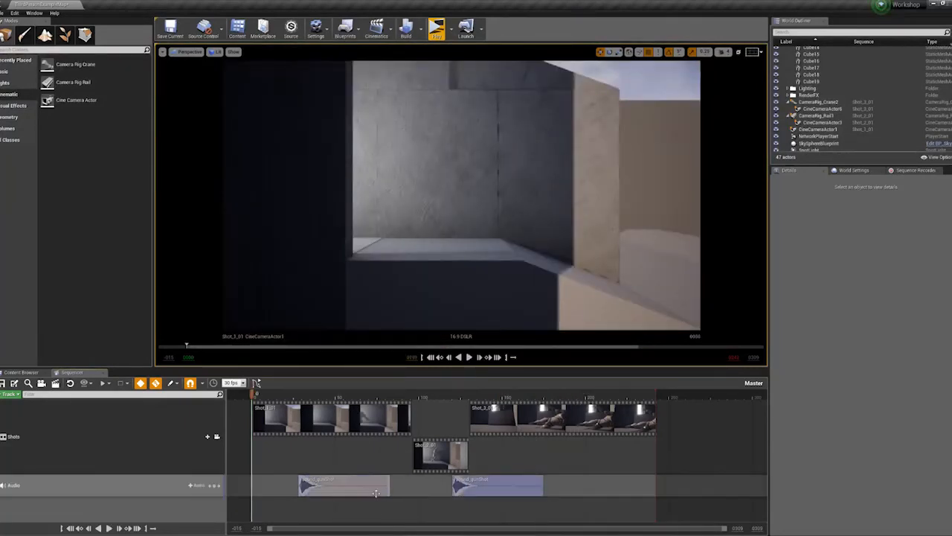
- Trim the ends of the two gunshot clips to about frames 63 and 156
{"action": "left_click_drag", "start_coordinate": [387, 486], "coordinate": [357, 486]}
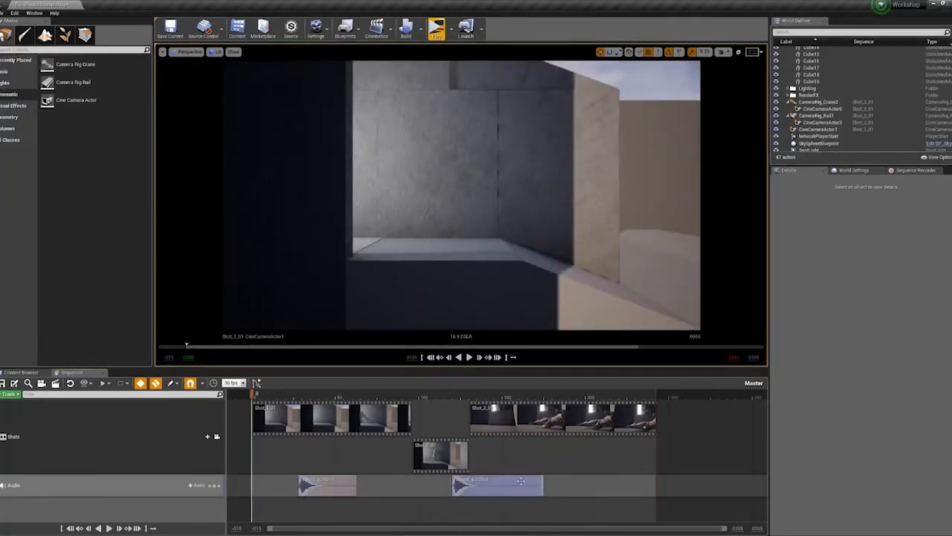
{"action": "left_click_drag", "start_coordinate": [543, 484], "coordinate": [512, 483]}
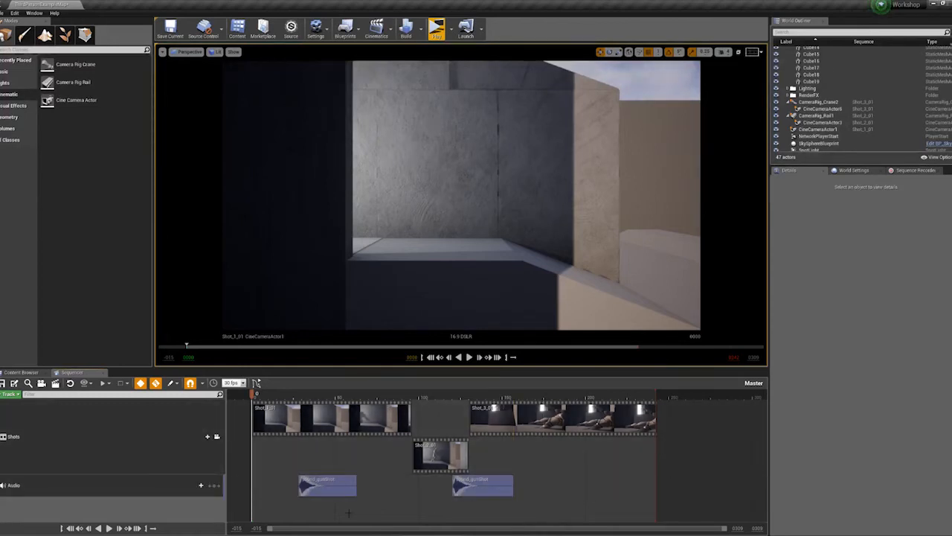
{"action": "left_click", "coordinate": [170, 505]}
{"action": "left_click", "coordinate": [166, 514]}
- Add a separate audio track with the sound_run sound wave and trim the clip's end to about frame 125
{"action": "left_click", "coordinate": [10, 394]}
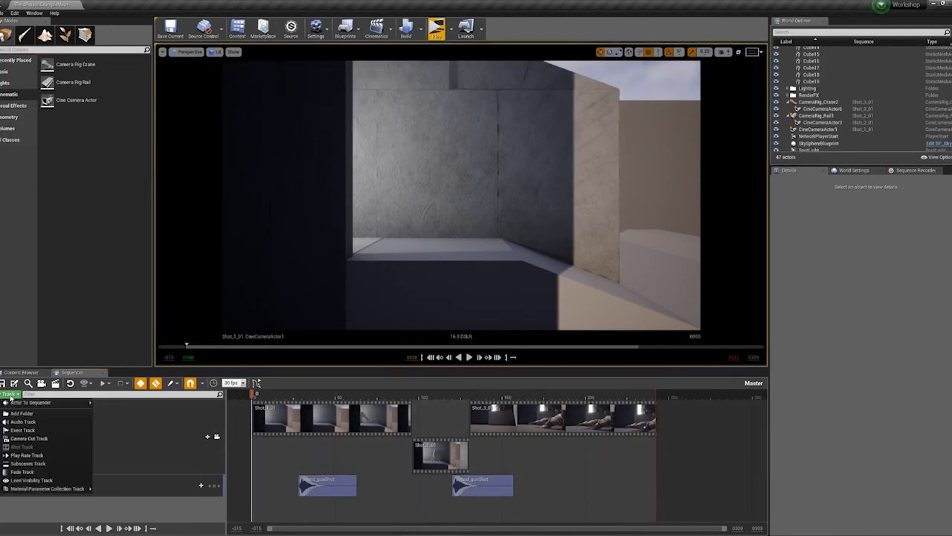
{"action": "left_click", "coordinate": [31, 422]}
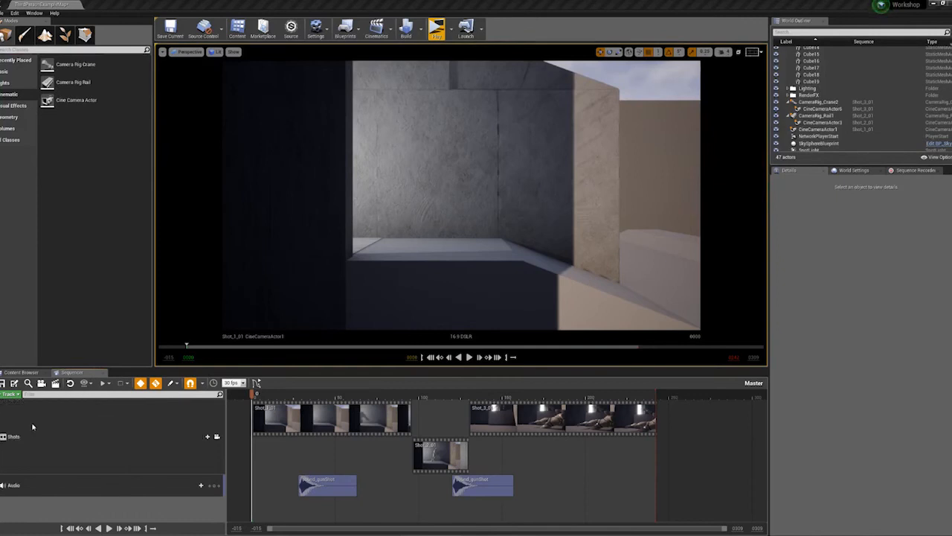
{"action": "left_click", "coordinate": [208, 479]}
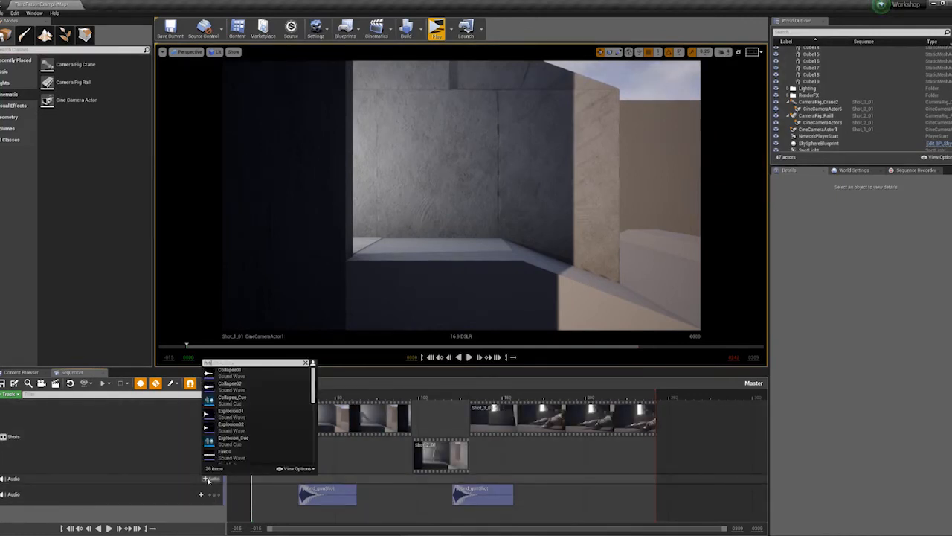
{"action": "type", "text": "run"}
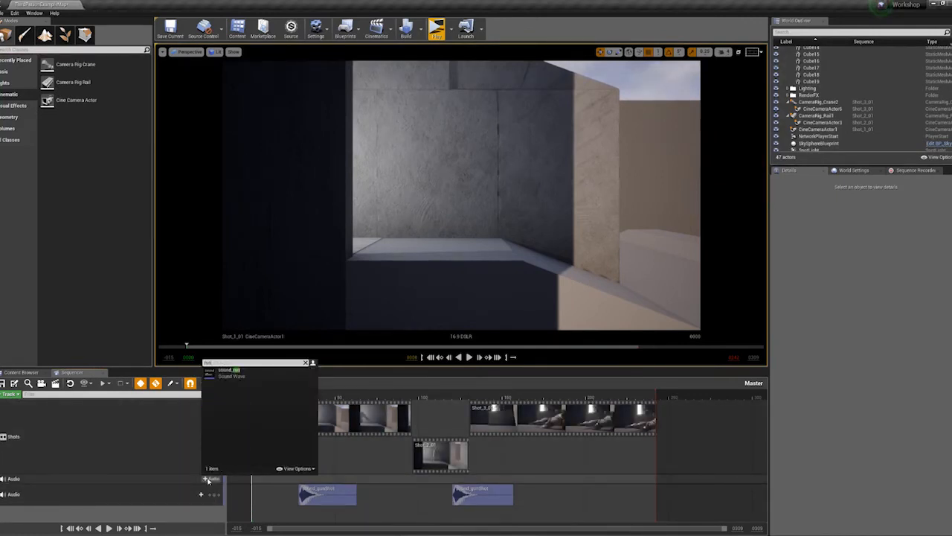
{"action": "left_click", "coordinate": [240, 374]}
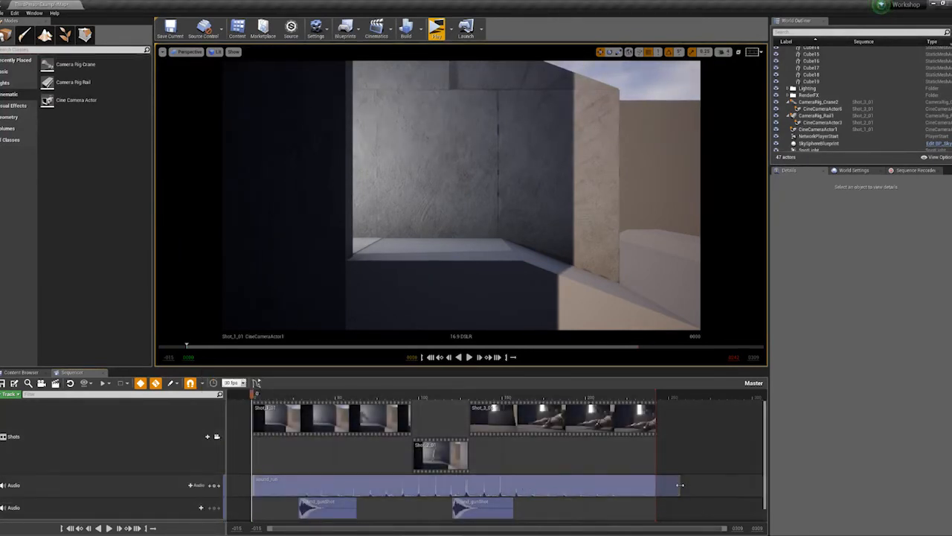
{"action": "left_click_drag", "start_coordinate": [679, 484], "coordinate": [462, 485]}
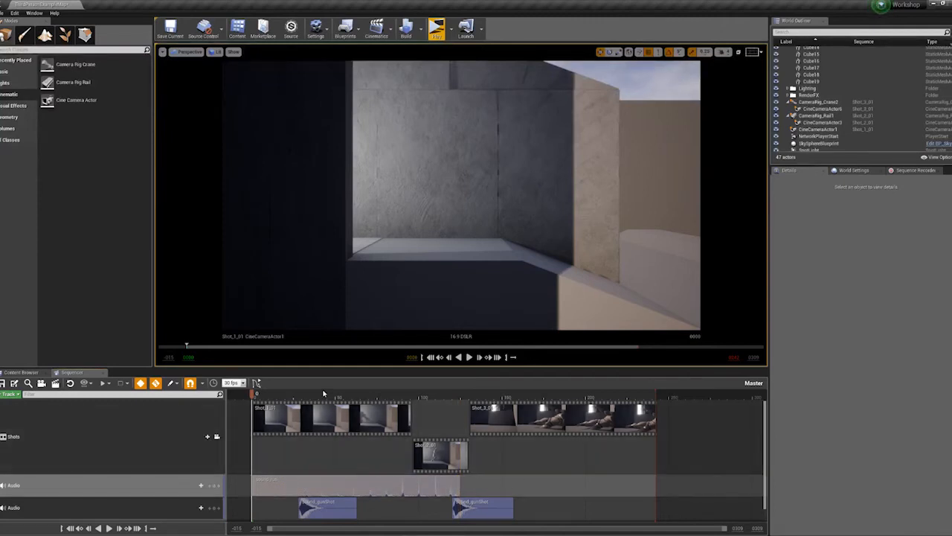
- Play Master from frame 50 to check the running sound with the gunshots, and return to frame 0
{"action": "left_click", "coordinate": [336, 392]}
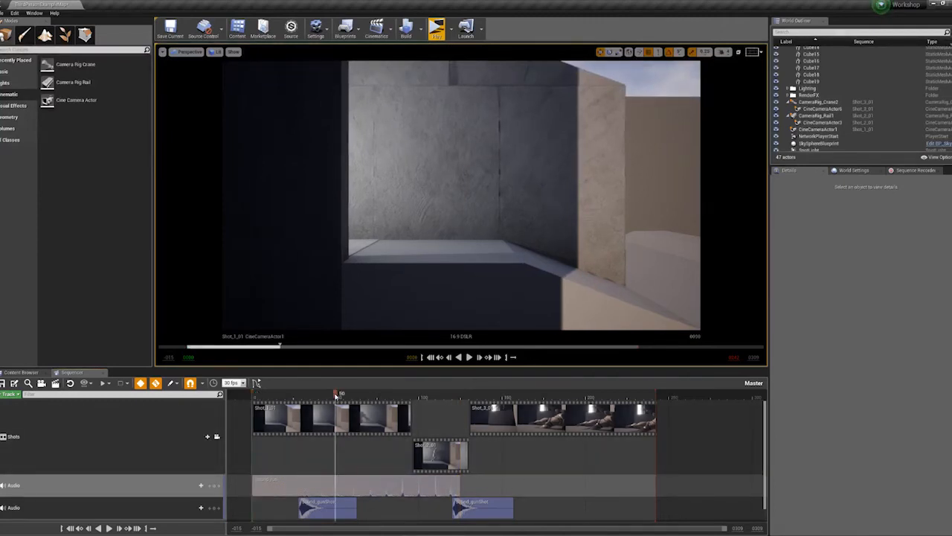
{"action": "key", "text": "space"}
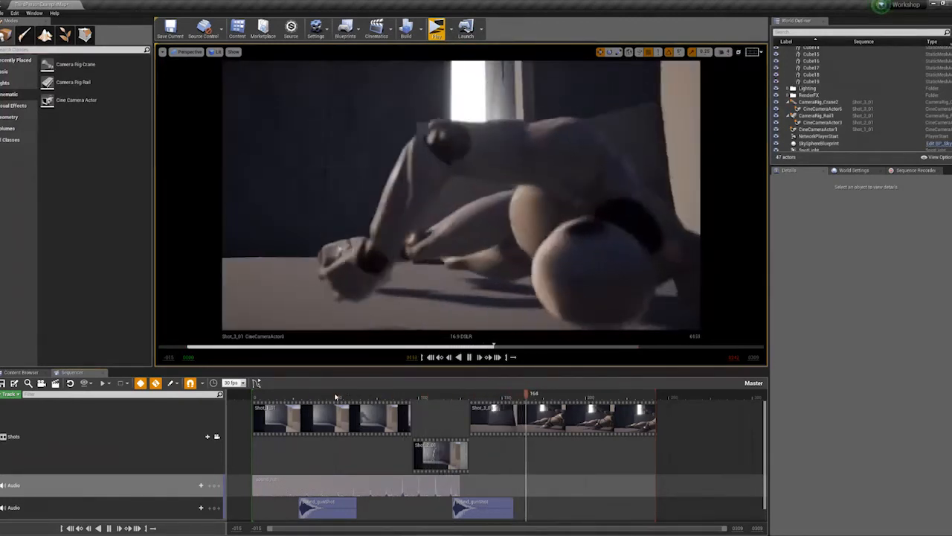
{"action": "key", "text": "Up"}
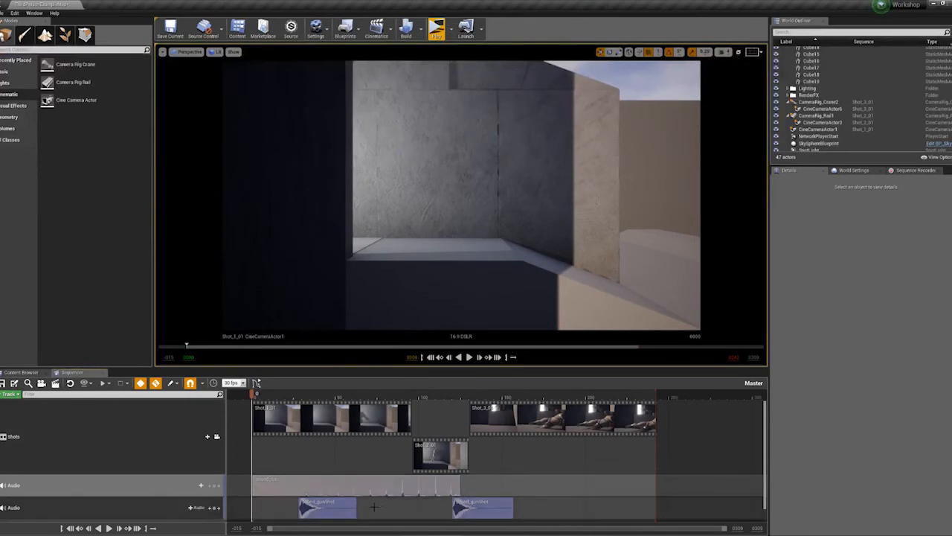
- Add a third audio track with Starter_Music_Cue and place the playhead at frame 242, the end of Shot_3_01
{"action": "left_click", "coordinate": [9, 393]}
{"action": "mouse_move", "coordinate": [34, 402]}
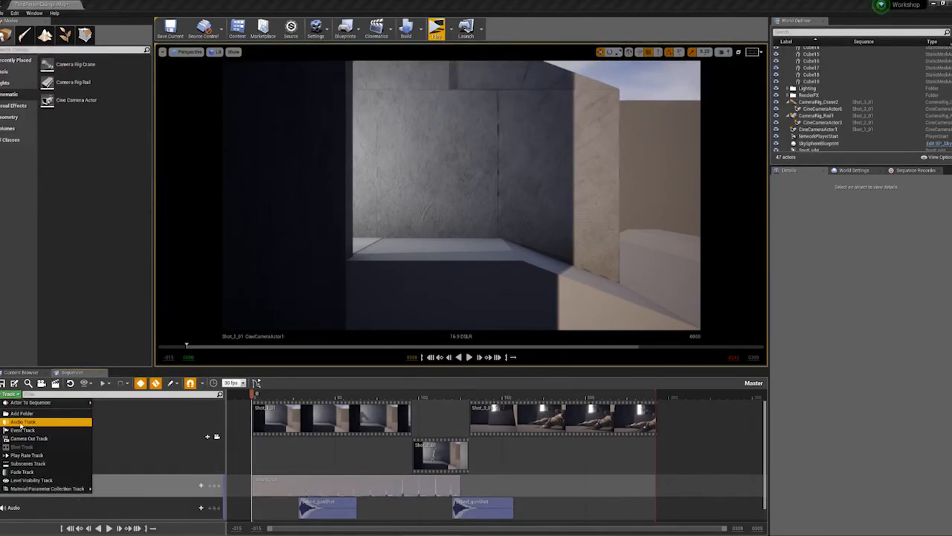
{"action": "left_click", "coordinate": [21, 425]}
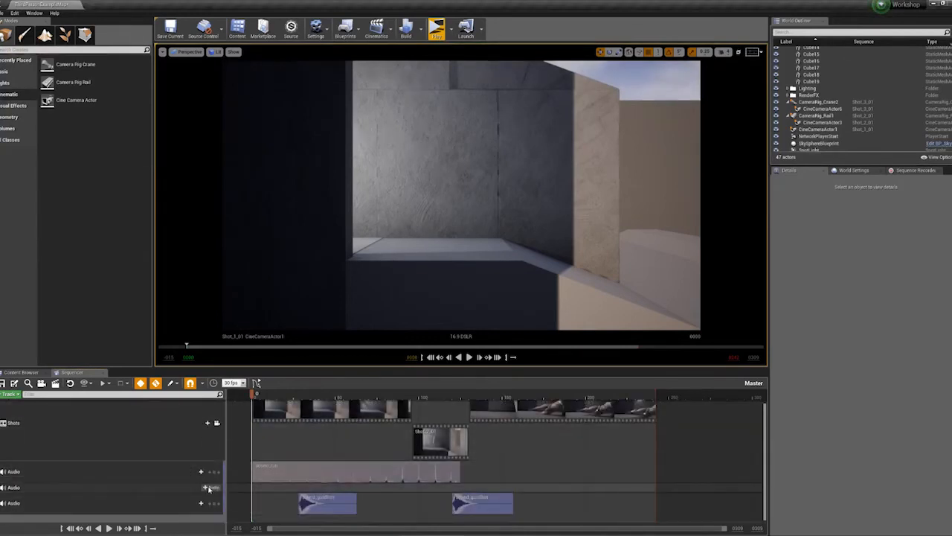
{"action": "left_click", "coordinate": [211, 488]}
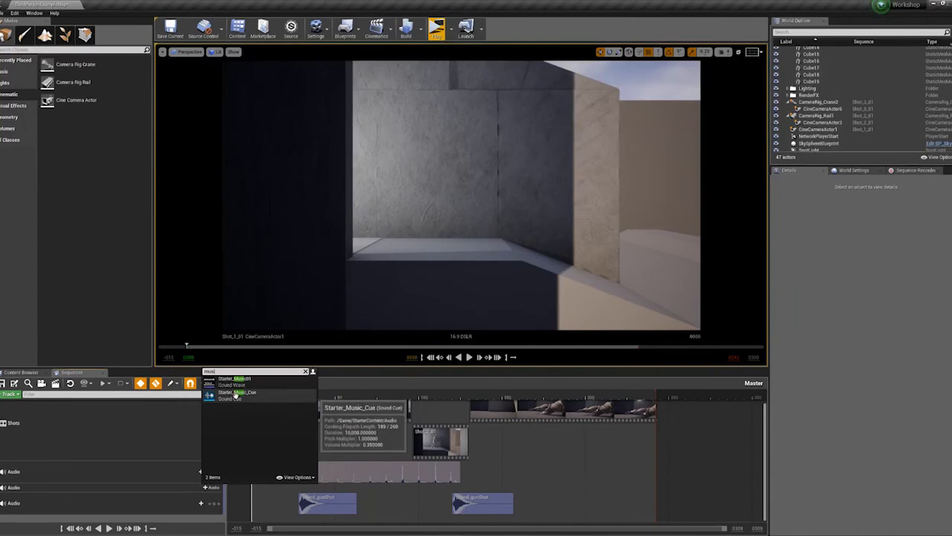
{"action": "left_click", "coordinate": [233, 395]}
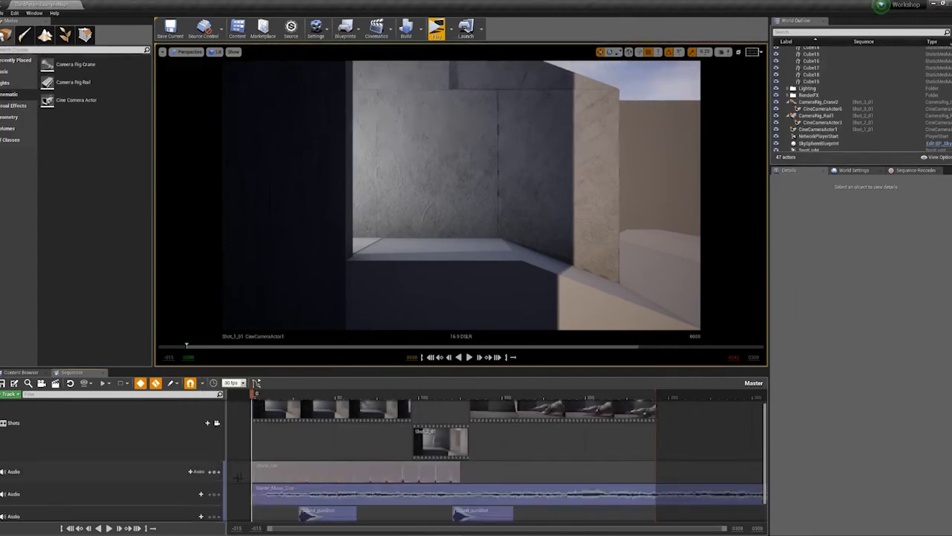
{"action": "left_click", "coordinate": [660, 394]}
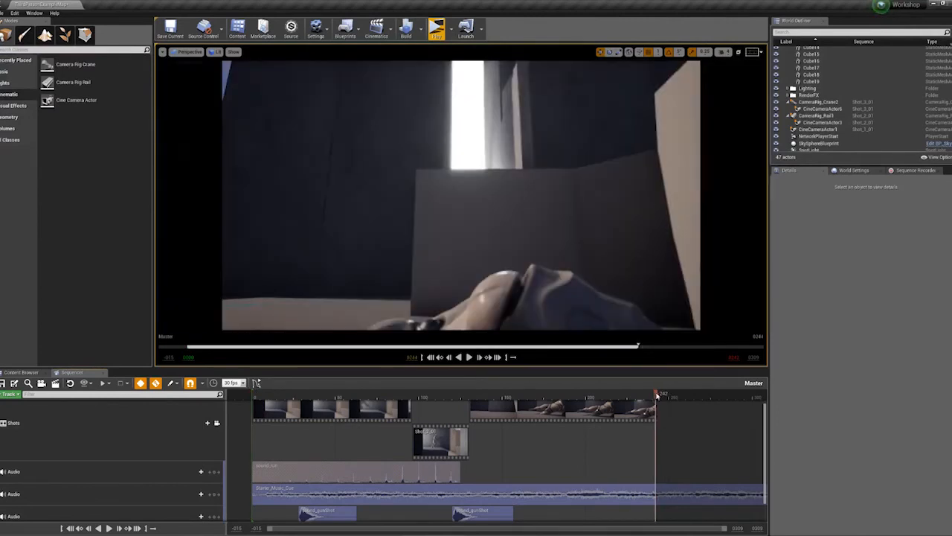
- Trim the end of the Starter_Music_Cue clip to frame 242 and play Master from frame 0
{"action": "right_click", "coordinate": [657, 494]}
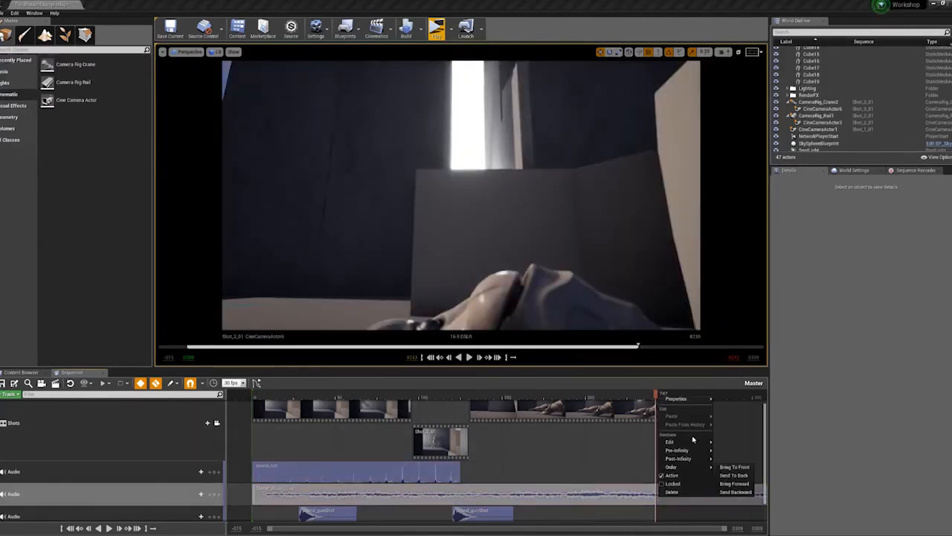
{"action": "left_click", "coordinate": [726, 448]}
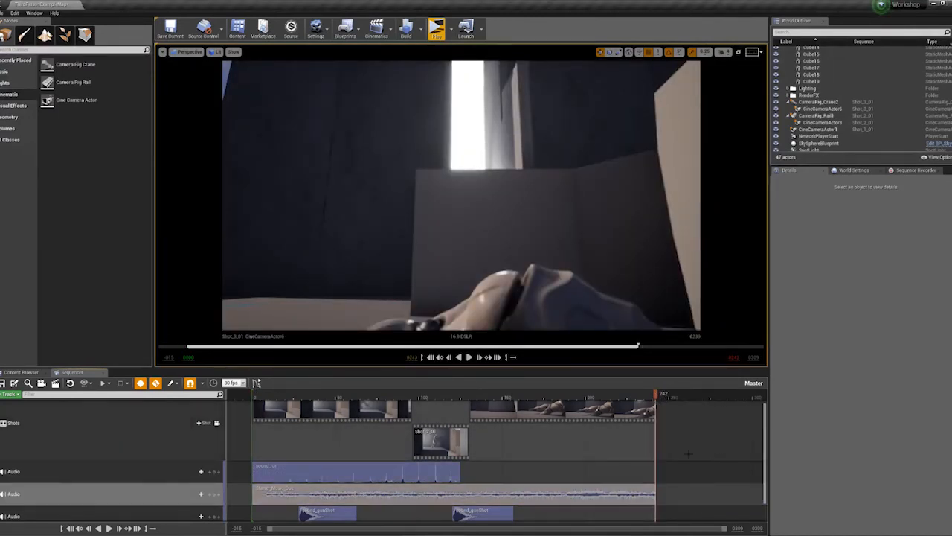
{"action": "key", "text": "Up"}
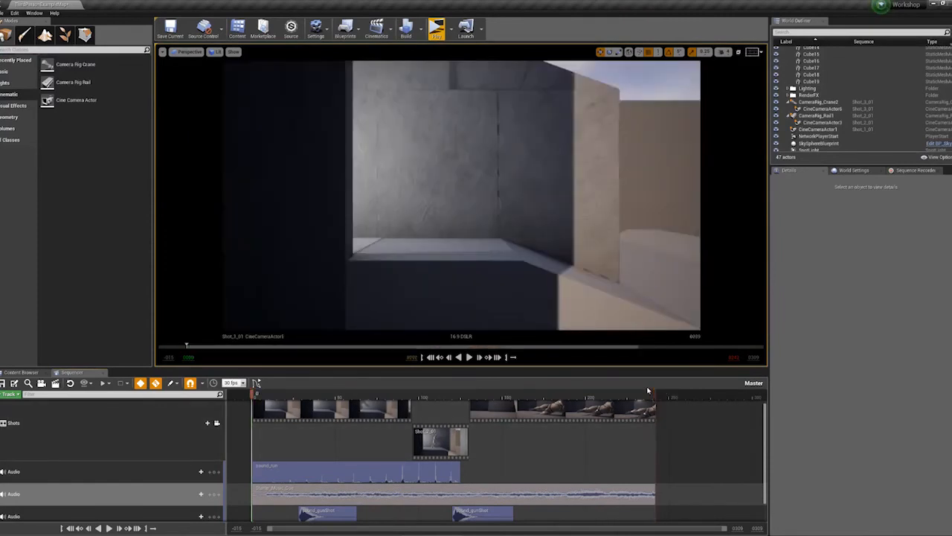
{"action": "key", "text": "space"}
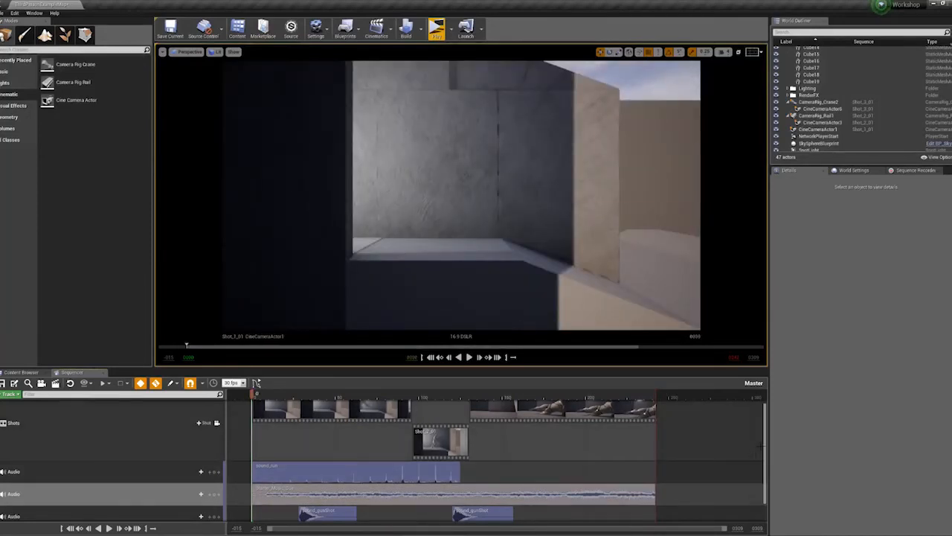
- Deactivate the gunshot, Starter_Music_Cue and sound_run audio tracks in Master
{"action": "left_click_drag", "start_coordinate": [767, 449], "coordinate": [767, 453]}
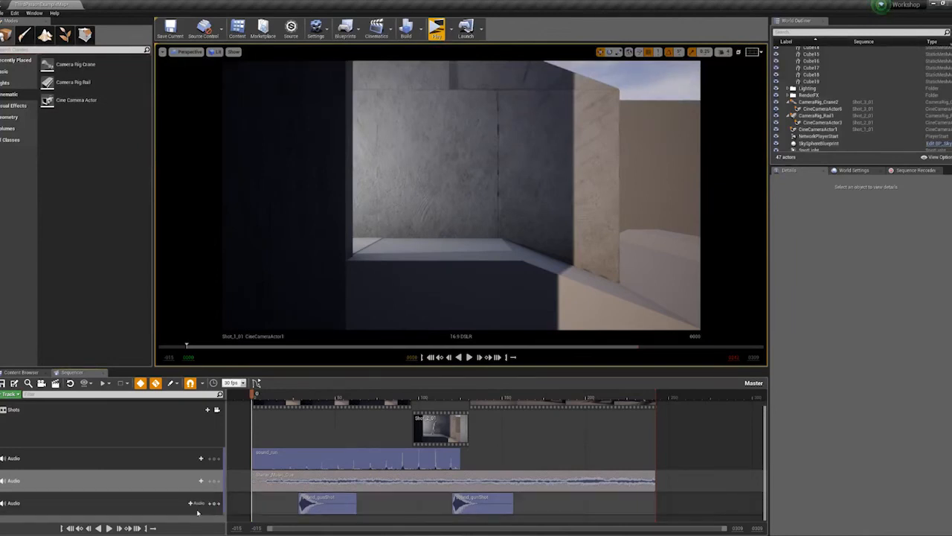
{"action": "left_click_drag", "start_coordinate": [280, 402], "coordinate": [347, 402]}
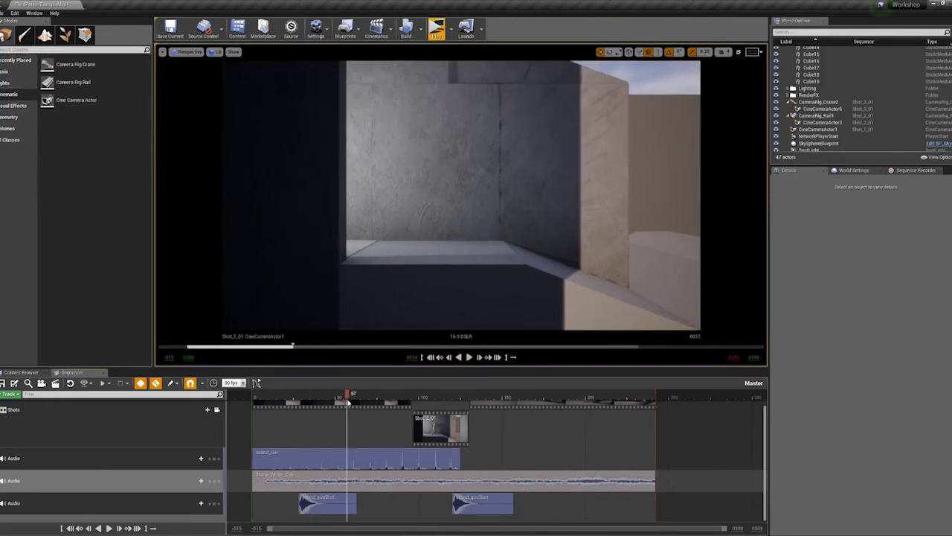
{"action": "right_click", "coordinate": [5, 504]}
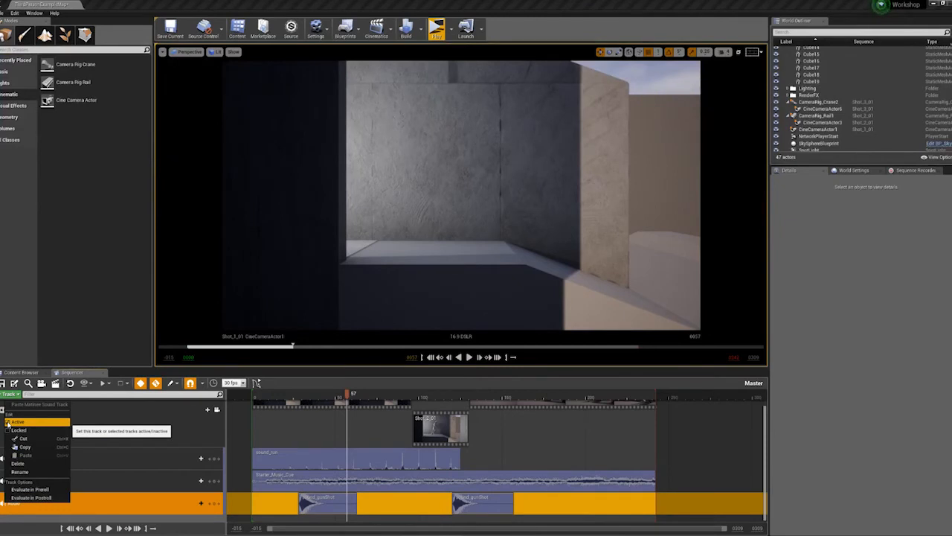
{"action": "left_click", "coordinate": [83, 480]}
{"action": "right_click", "coordinate": [83, 480]}
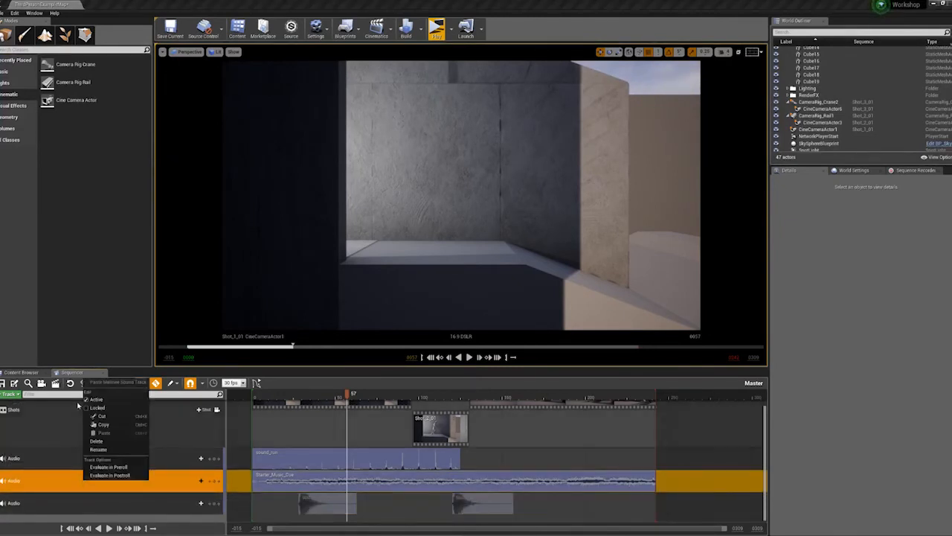
{"action": "left_click", "coordinate": [92, 402]}
{"action": "left_click", "coordinate": [43, 461]}
{"action": "right_click", "coordinate": [43, 461]}
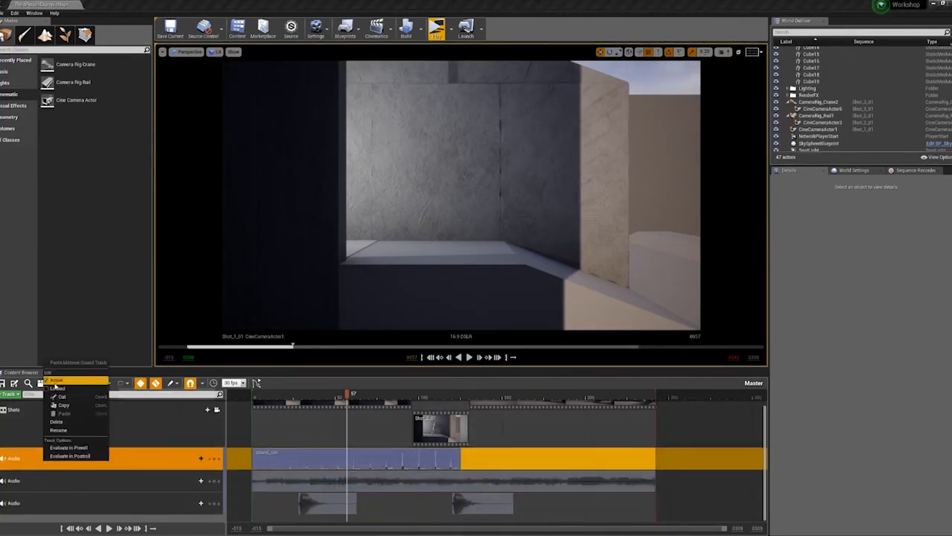
{"action": "left_click", "coordinate": [55, 381]}
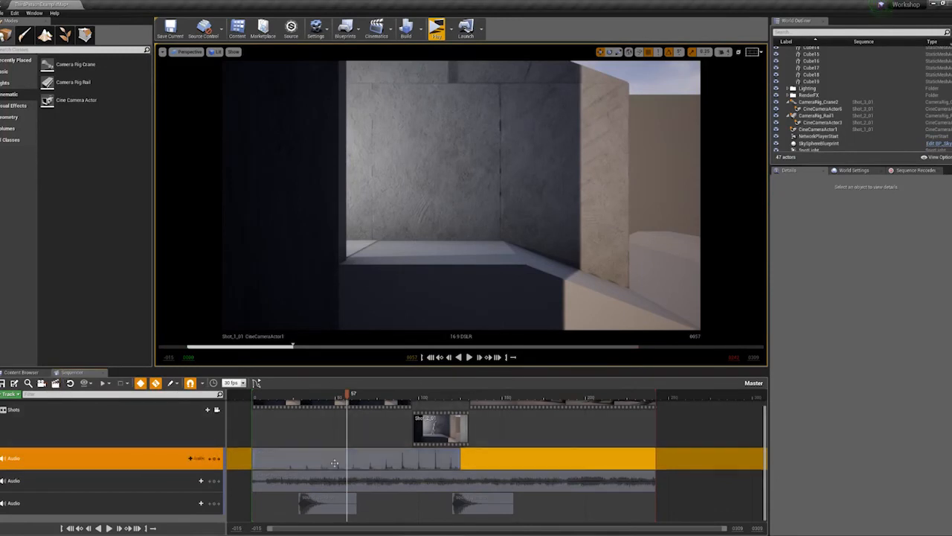
- Add a Play Rate track to the Master sequence and bring it into view
{"action": "left_click", "coordinate": [9, 395]}
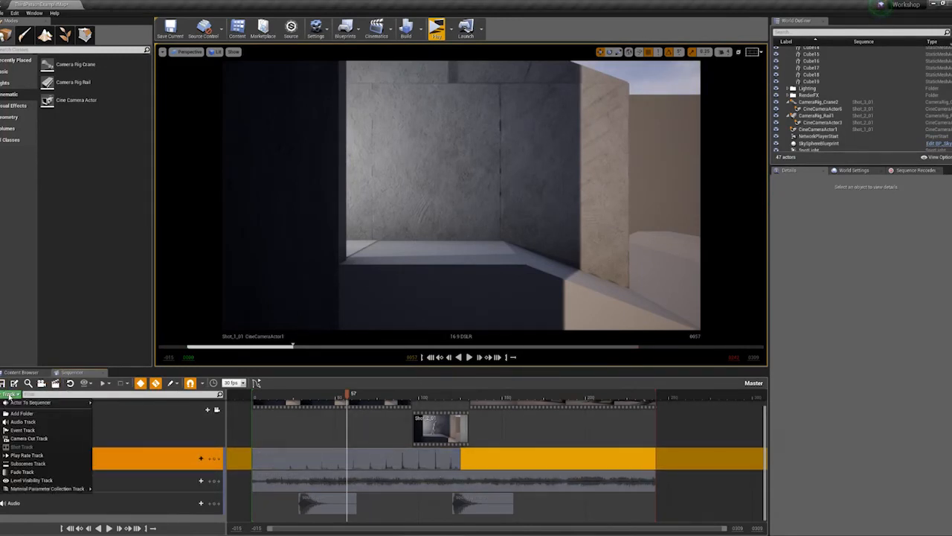
{"action": "left_click", "coordinate": [30, 456]}
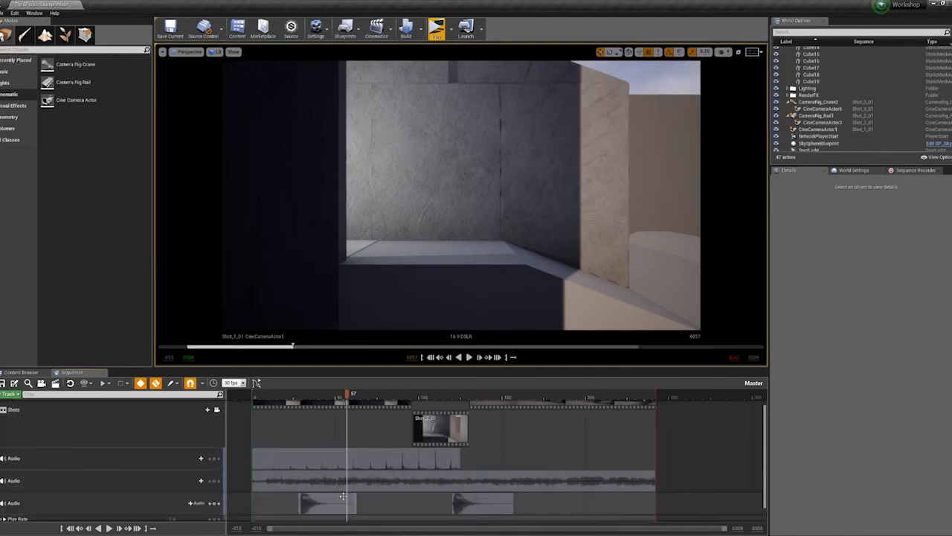
{"action": "left_click_drag", "start_coordinate": [765, 446], "coordinate": [766, 465]}
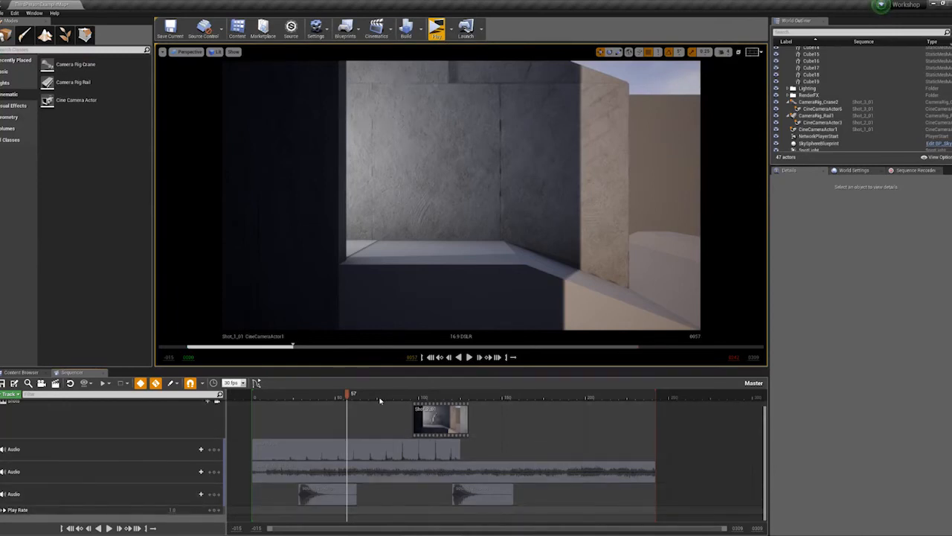
- Add play-rate keys at frames 134 and 141, near the start of Shot_3_01
{"action": "left_click_drag", "start_coordinate": [347, 395], "coordinate": [476, 417]}
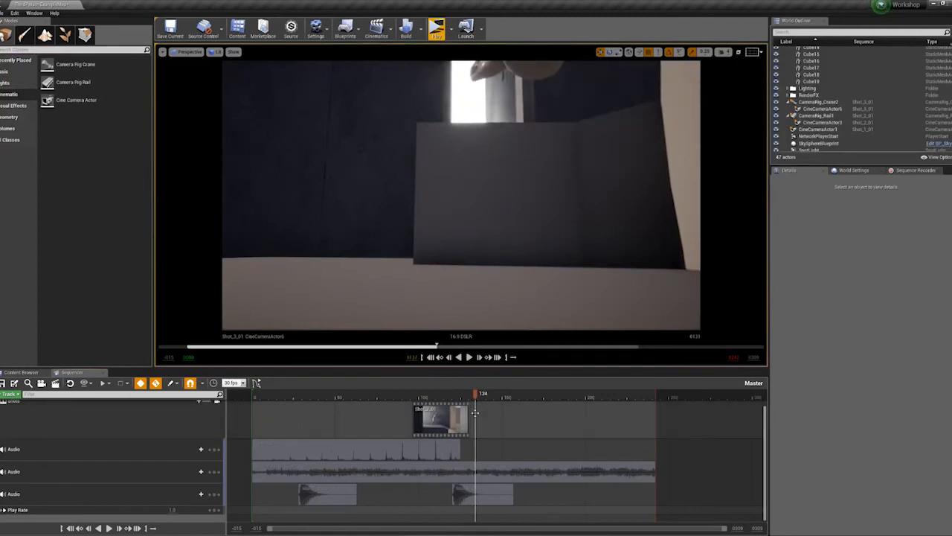
{"action": "left_click", "coordinate": [213, 514]}
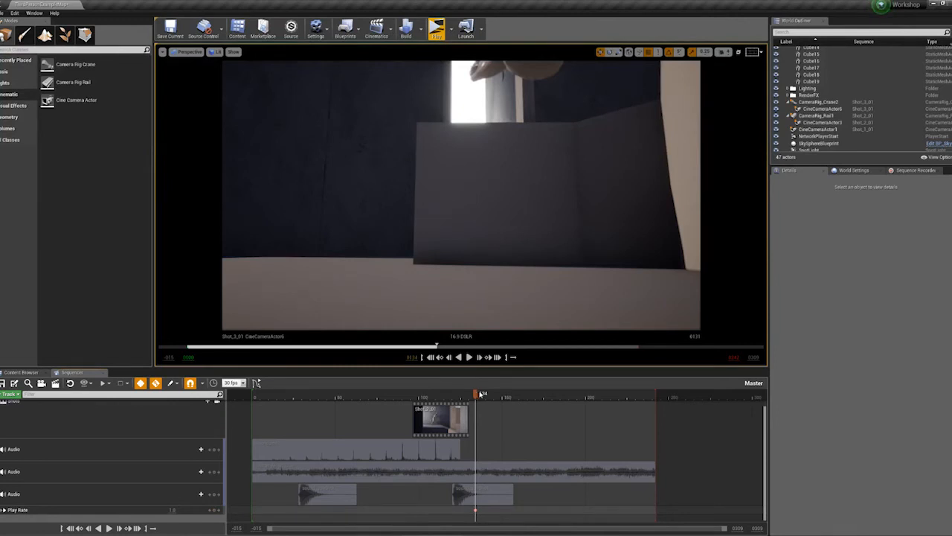
{"action": "left_click_drag", "start_coordinate": [482, 395], "coordinate": [488, 396]}
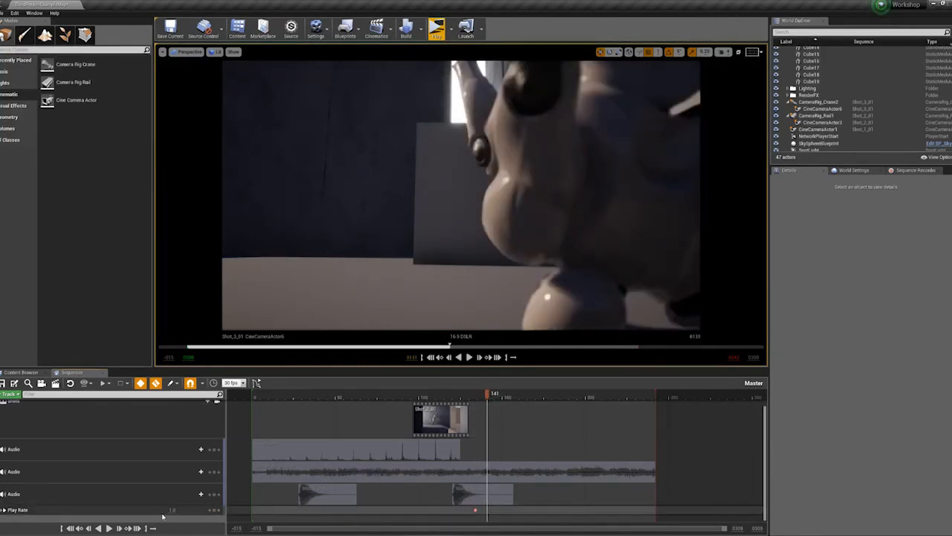
{"action": "left_click", "coordinate": [214, 512]}
- Show the Play Rate track in the curve editor and set its key at frame 141 to 0.1
{"action": "left_click", "coordinate": [256, 383]}
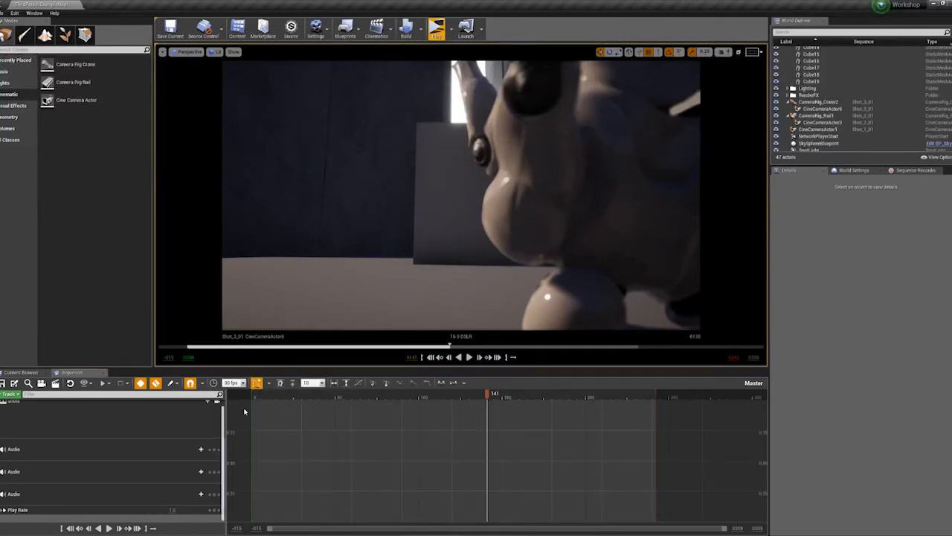
{"action": "left_click", "coordinate": [144, 510]}
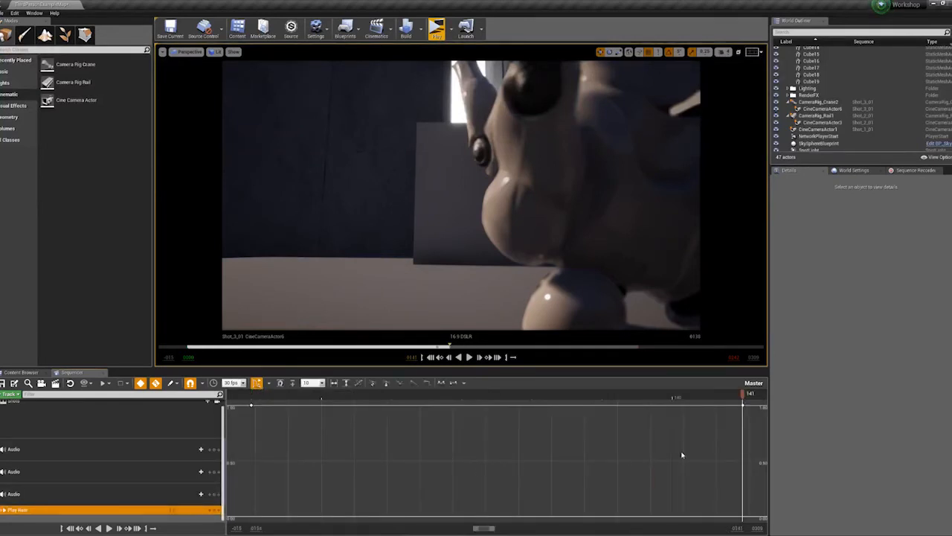
{"action": "scroll", "coordinate": [335, 443], "scroll_direction": "down", "scroll_amount": 2}
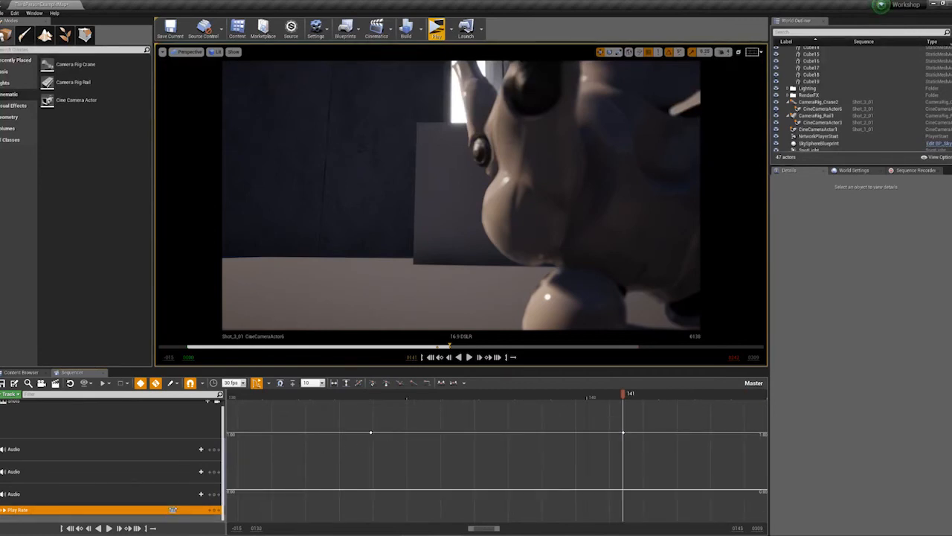
{"action": "left_click_drag", "start_coordinate": [172, 509], "coordinate": [153, 509]}
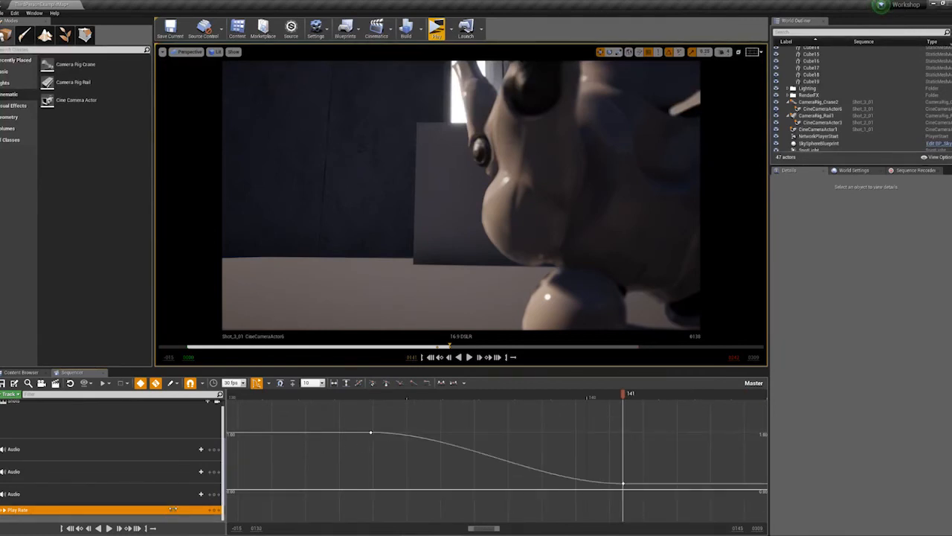
- Set the interpolation of the play-rate keys at frames 134 and 141 to linear
{"action": "left_click", "coordinate": [371, 433]}
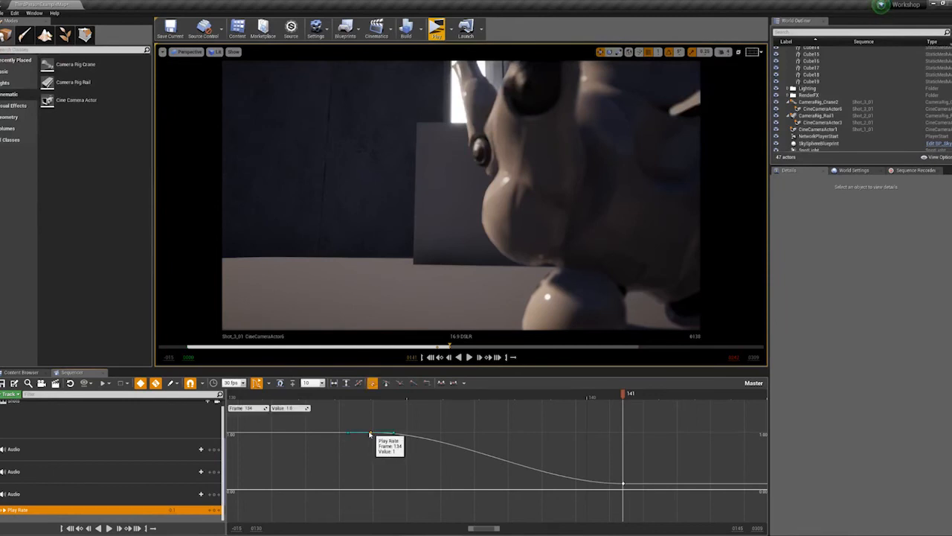
{"action": "left_click", "coordinate": [414, 383]}
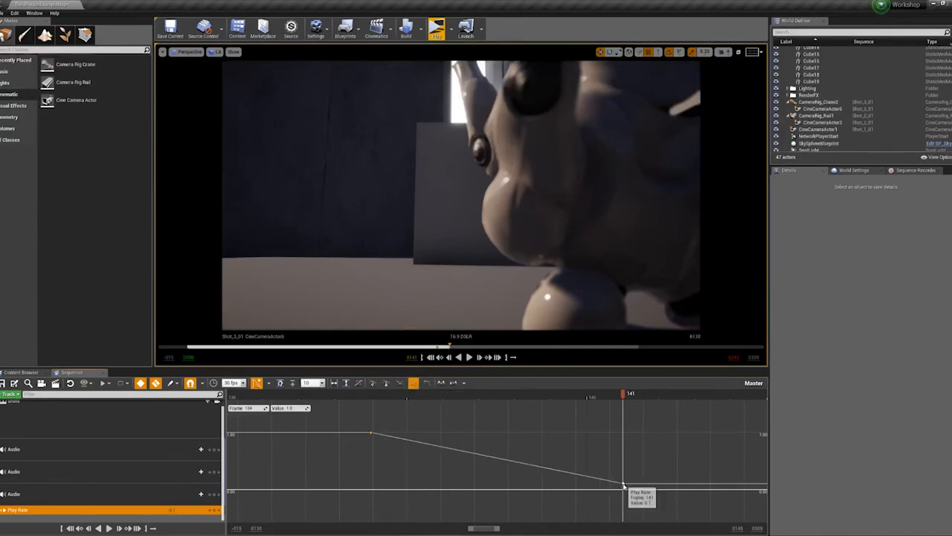
{"action": "left_click", "coordinate": [624, 485]}
{"action": "left_click", "coordinate": [413, 382]}
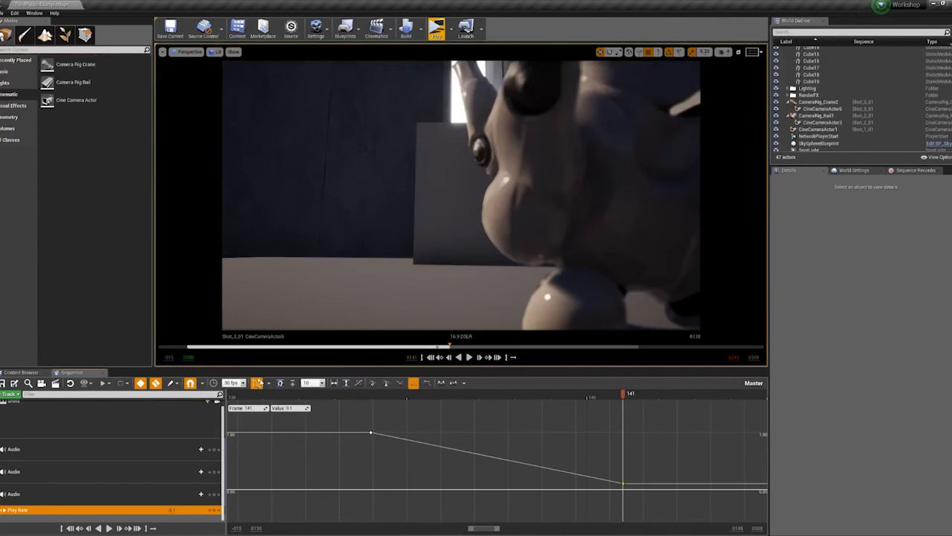
- Leave the curve editor and play Master across the play-rate keys, again from frame 140, to check the slow motion
{"action": "left_click", "coordinate": [257, 383]}
{"action": "left_click_drag", "start_coordinate": [485, 395], "coordinate": [455, 401]}
{"action": "key", "text": "space"}
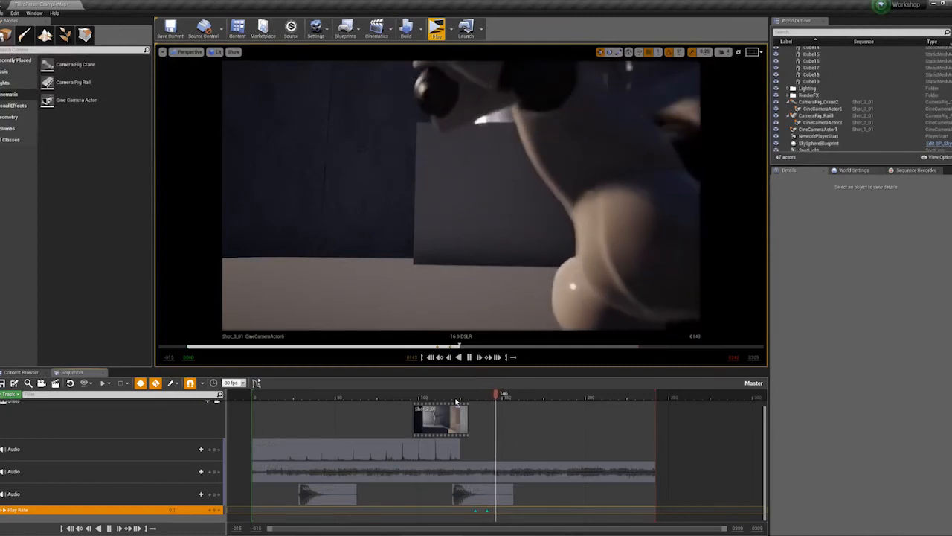
{"action": "key", "text": "Up"}
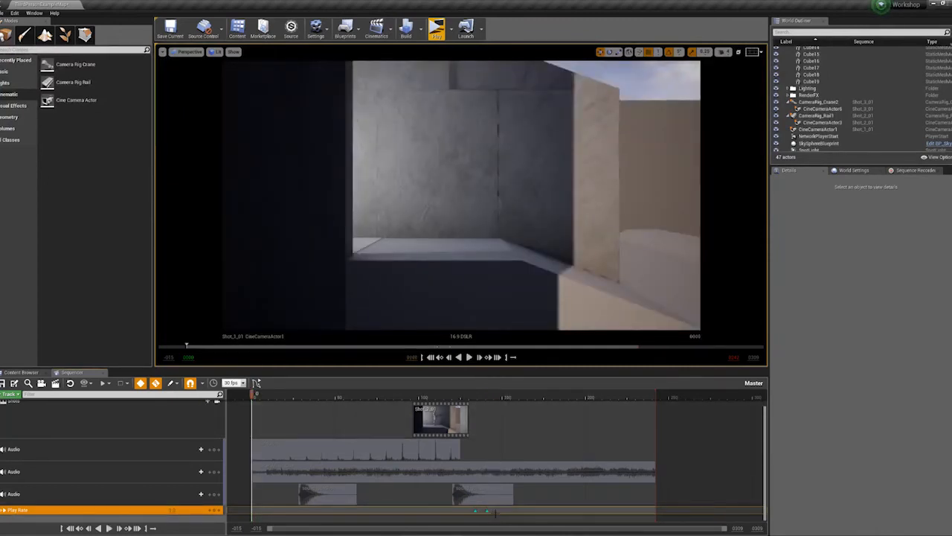
{"action": "left_click", "coordinate": [486, 397]}
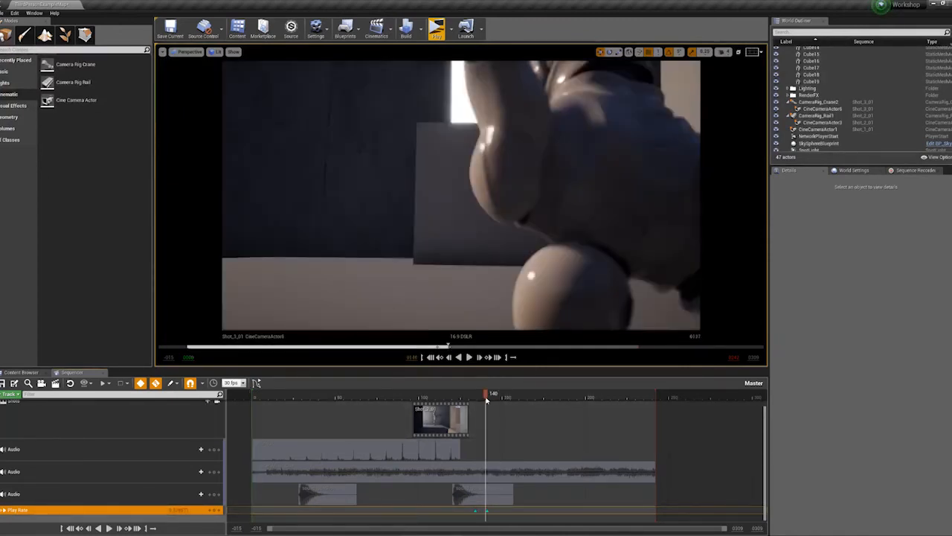
{"action": "key", "text": "space"}
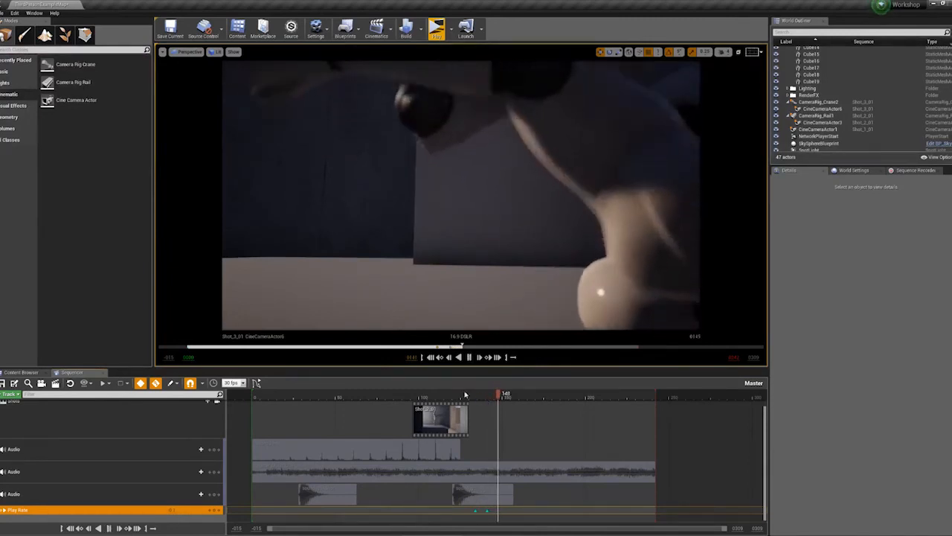
- Add further play-rate keys at frames 147 and 151
{"action": "left_click", "coordinate": [487, 395]}
{"action": "left_click_drag", "start_coordinate": [496, 395], "coordinate": [497, 396]}
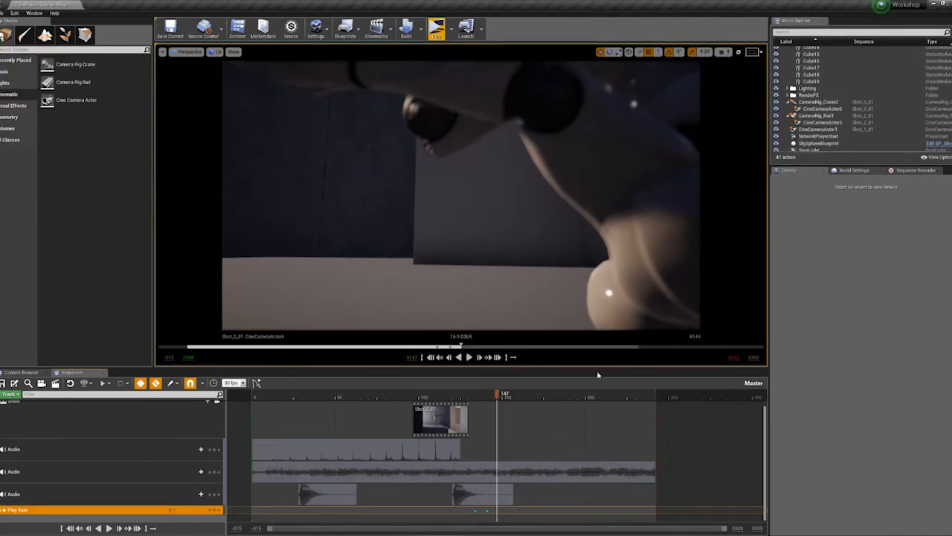
{"action": "left_click", "coordinate": [215, 511]}
{"action": "mouse_move", "coordinate": [499, 395]}
{"action": "left_mouse_down"}
{"action": "mouse_move", "coordinate": [486, 395]}
{"action": "mouse_move", "coordinate": [498, 399]}
{"action": "left_mouse_up"}
{"action": "left_click_drag", "start_coordinate": [497, 396], "coordinate": [504, 395]}
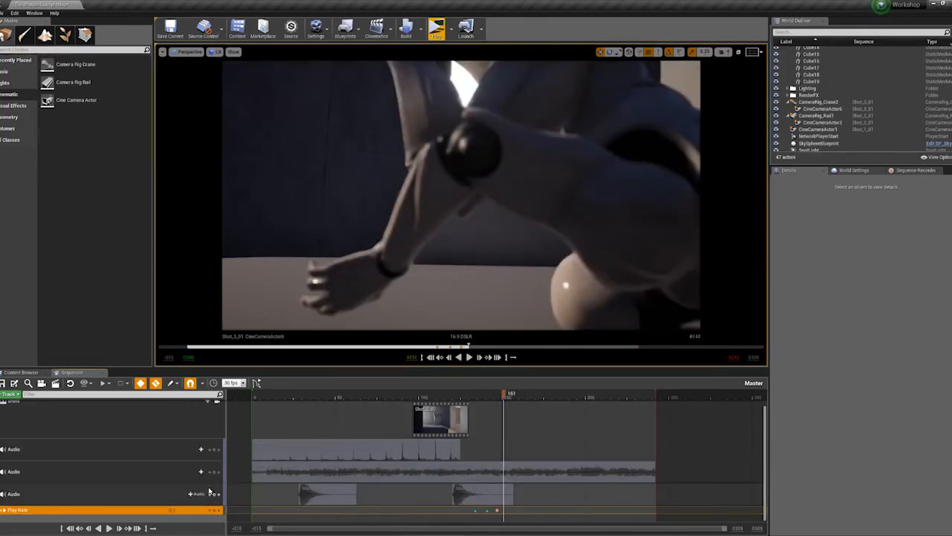
{"action": "left_click", "coordinate": [215, 511]}
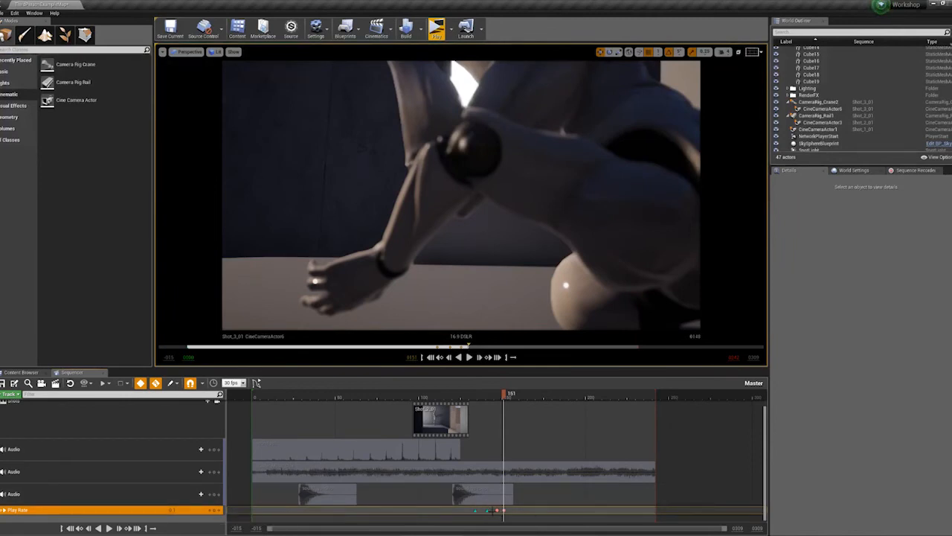
- Set the play-rate keys at frames 147 and 151 to linear interpolation in the curve editor, and the value at frame 151 to 1.0
{"action": "left_click", "coordinate": [256, 383]}
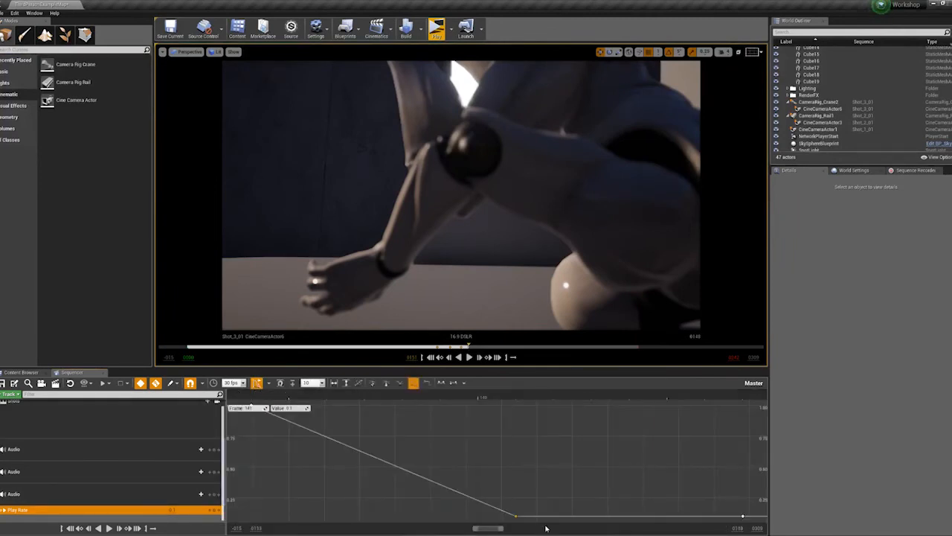
{"action": "left_click", "coordinate": [744, 516]}
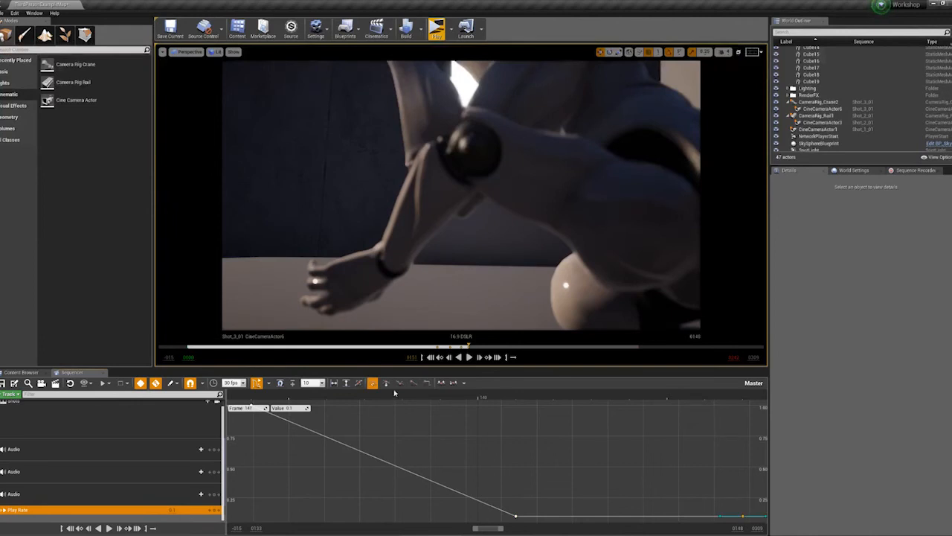
{"action": "left_click", "coordinate": [413, 382]}
{"action": "mouse_move", "coordinate": [501, 531]}
{"action": "left_mouse_down"}
{"action": "mouse_move", "coordinate": [491, 527]}
{"action": "mouse_move", "coordinate": [513, 528]}
{"action": "left_mouse_up"}
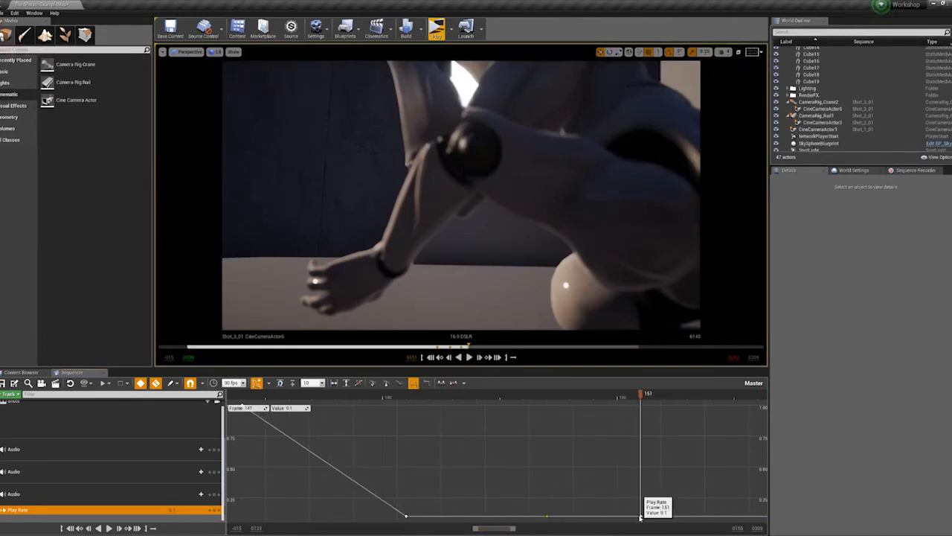
{"action": "left_click", "coordinate": [415, 383]}
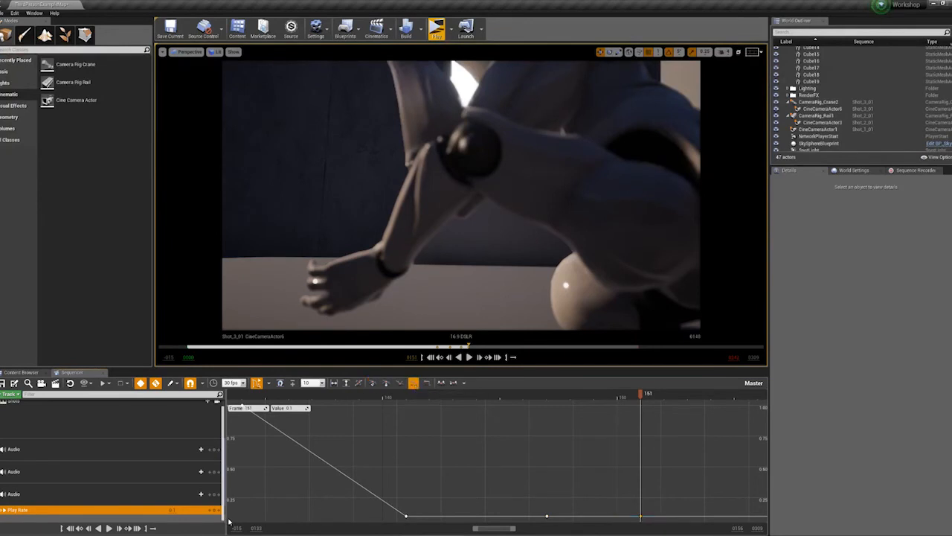
{"action": "left_click", "coordinate": [174, 510]}
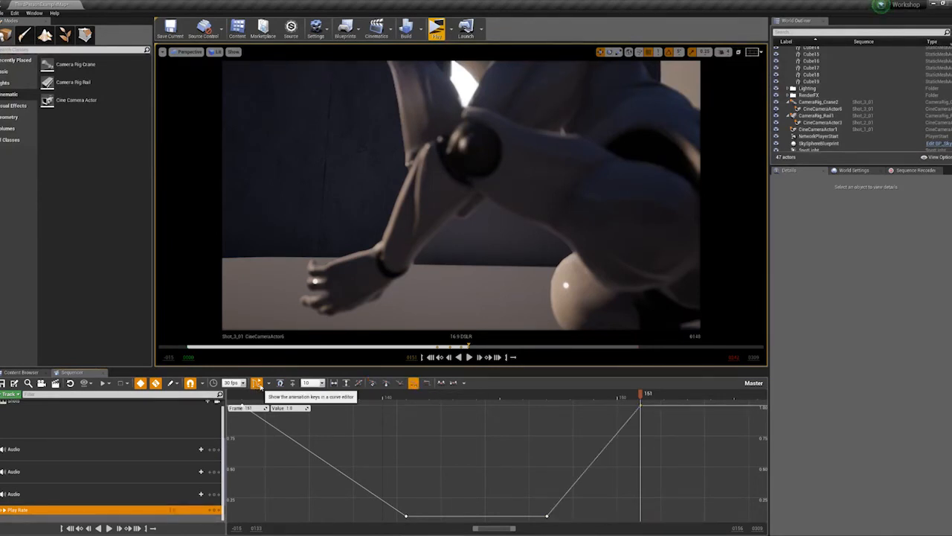
- Leave the curve editor and play Master from frame 129 to check the speed ramp, ending at the sequence start
{"action": "left_click", "coordinate": [256, 382]}
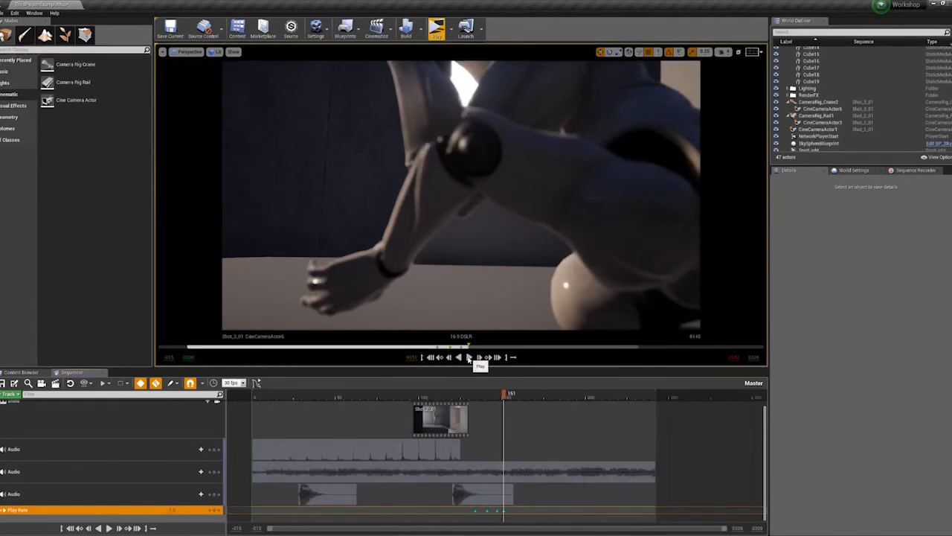
{"action": "left_click", "coordinate": [468, 395]}
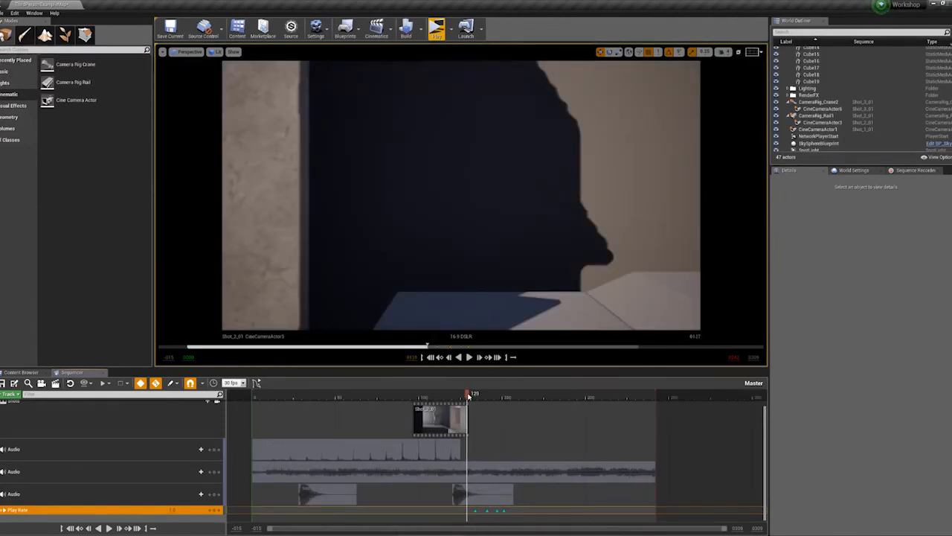
{"action": "key", "text": "space"}
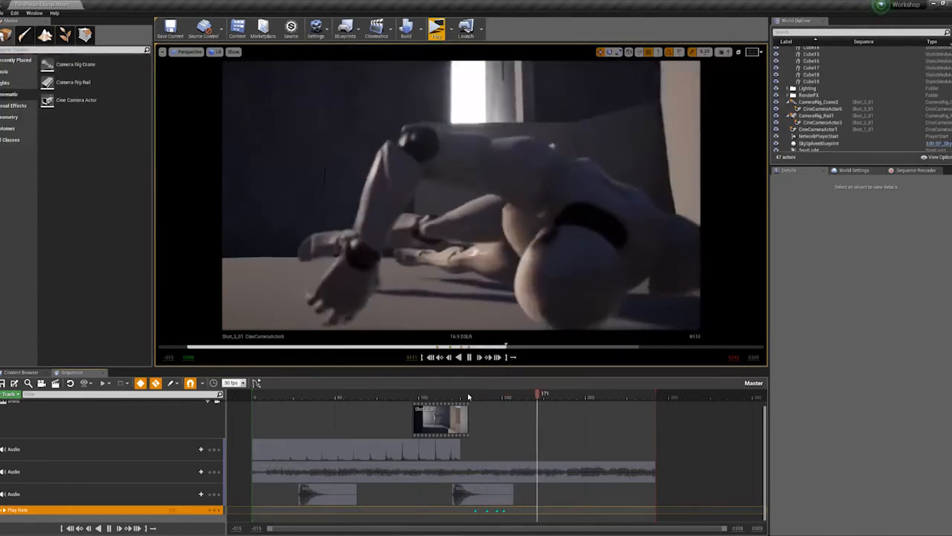
{"action": "key", "text": "Up"}
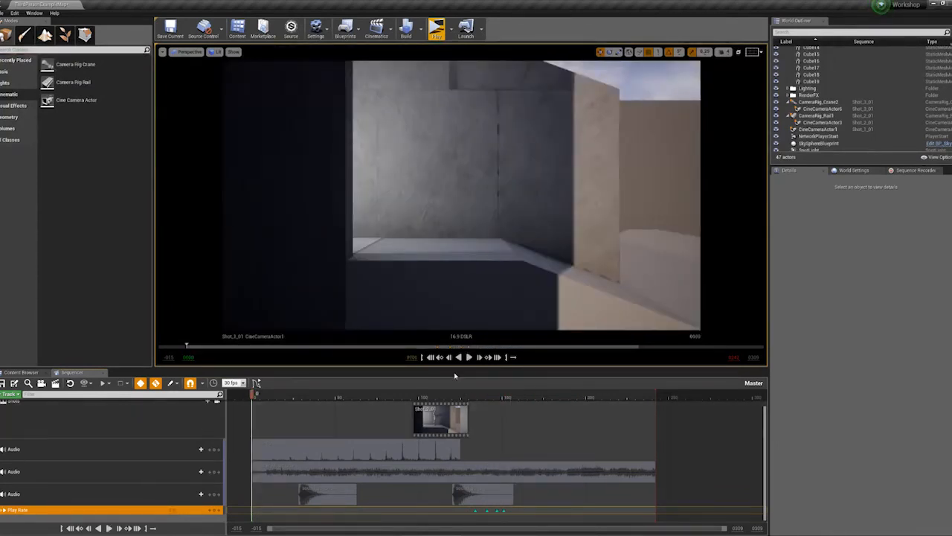
- Move the play-rate key at frame 147 to frame 144 and play Master across the keys to check the timing
{"action": "left_click", "coordinate": [496, 510]}
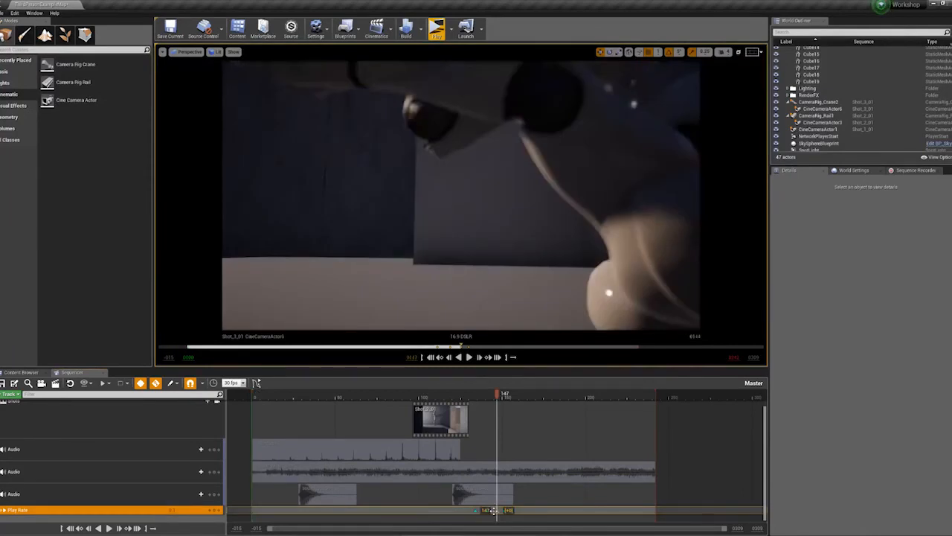
{"action": "left_click_drag", "start_coordinate": [494, 511], "coordinate": [491, 510]}
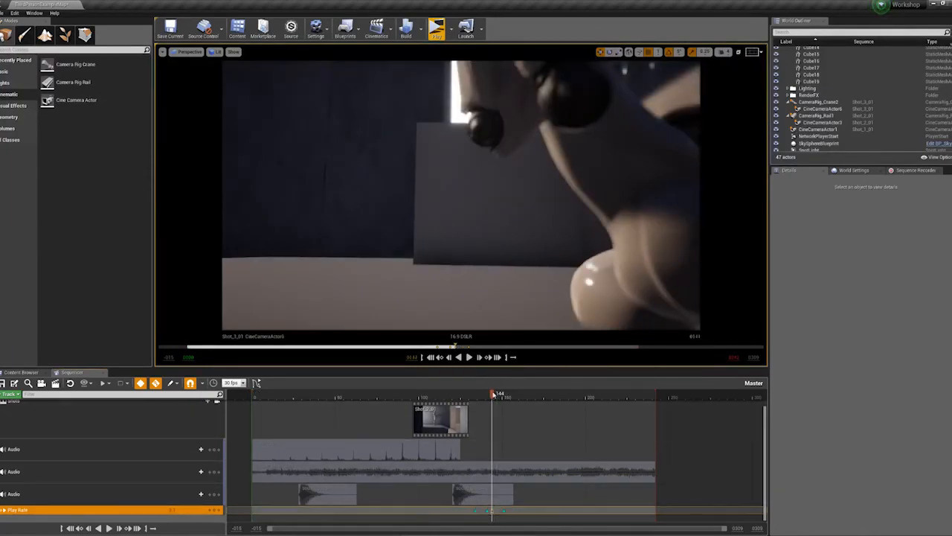
{"action": "left_click_drag", "start_coordinate": [494, 394], "coordinate": [450, 392]}
{"action": "key", "text": "space"}
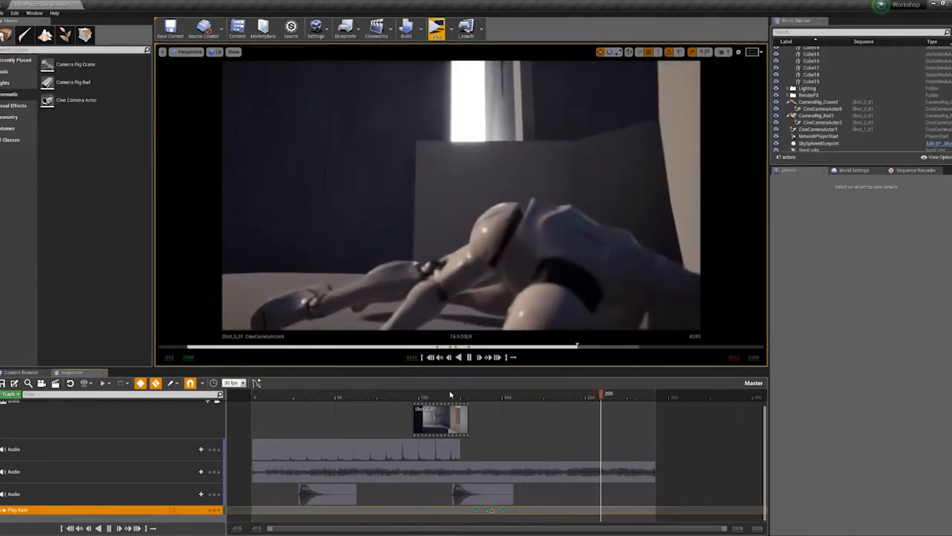
{"action": "key", "text": "Up"}
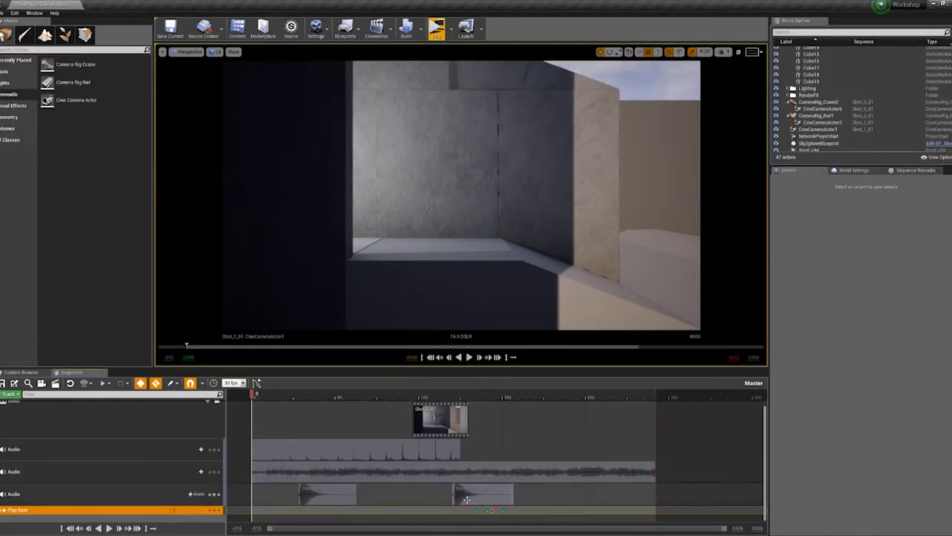
- Add a play-rate key at frame 97, where the Shot_2_01 section begins
{"action": "left_click", "coordinate": [409, 510]}
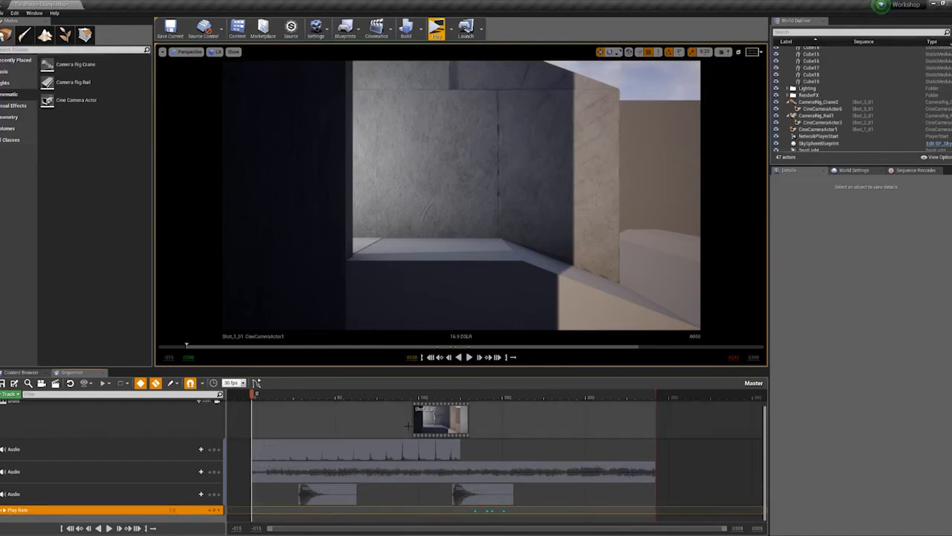
{"action": "left_click", "coordinate": [415, 395]}
{"action": "mouse_move", "coordinate": [416, 395]}
{"action": "left_mouse_down"}
{"action": "mouse_move", "coordinate": [453, 395]}
{"action": "mouse_move", "coordinate": [412, 392]}
{"action": "left_mouse_up"}
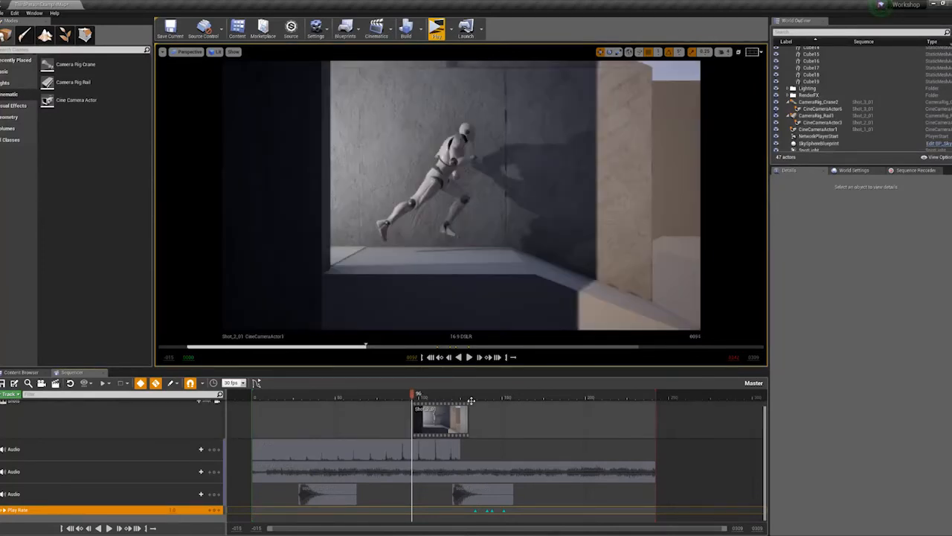
{"action": "left_click", "coordinate": [211, 509]}
{"action": "key", "text": "Right"}
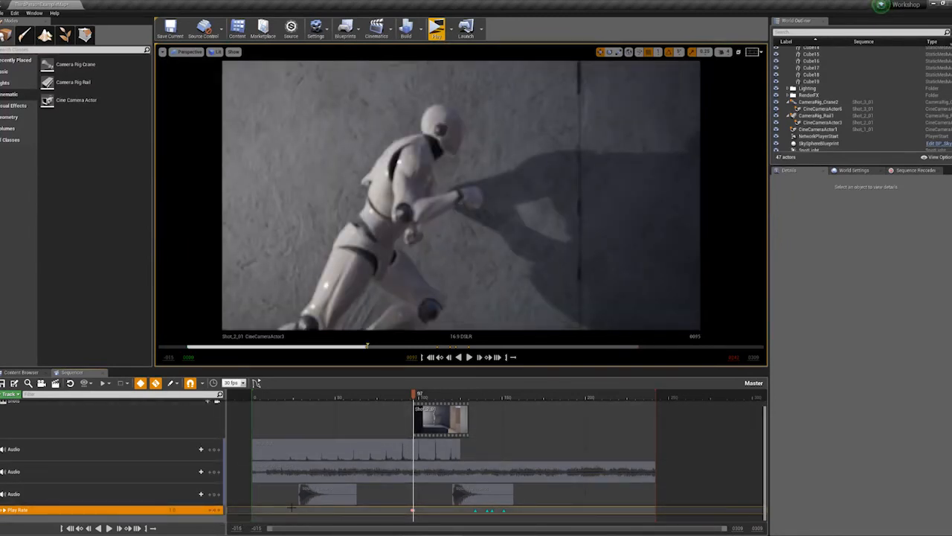
- Step forward frame by frame to frame 129, the end of Shot_2_01, and add a play-rate key there
{"action": "key", "text": "Right"}
{"action": "key", "text": "Right"}
{"action": "key", "text": "Right"}
{"action": "key", "text": "Right"}
{"action": "key", "text": "Right"}
{"action": "key", "text": "Right"}
{"action": "key", "text": "Right"}
{"action": "key", "text": "Right"}
{"action": "key", "text": "Right"}
{"action": "key", "text": "Right"}
{"action": "key", "text": "Right"}
{"action": "key", "text": "Right"}
{"action": "key", "text": "Right"}
{"action": "key", "text": "Right"}
{"action": "key", "text": "Right"}
{"action": "key", "text": "Right"}
{"action": "key", "text": "Right"}
{"action": "key", "text": "Right"}
{"action": "key", "text": "Right"}
{"action": "key", "text": "Right"}
{"action": "key", "text": "Right"}
{"action": "key", "text": "Right"}
{"action": "key", "text": "Right"}
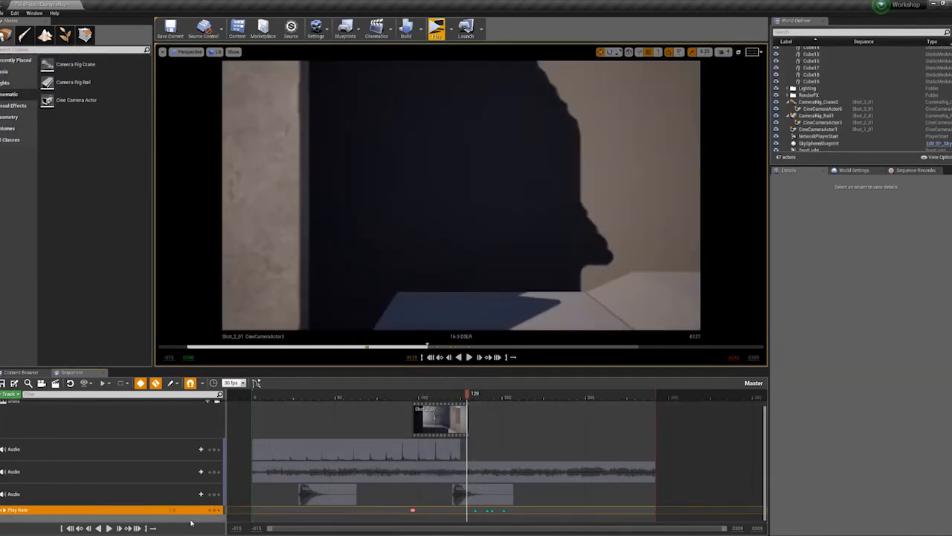
{"action": "left_click", "coordinate": [216, 510]}
{"action": "key", "text": "Right"}
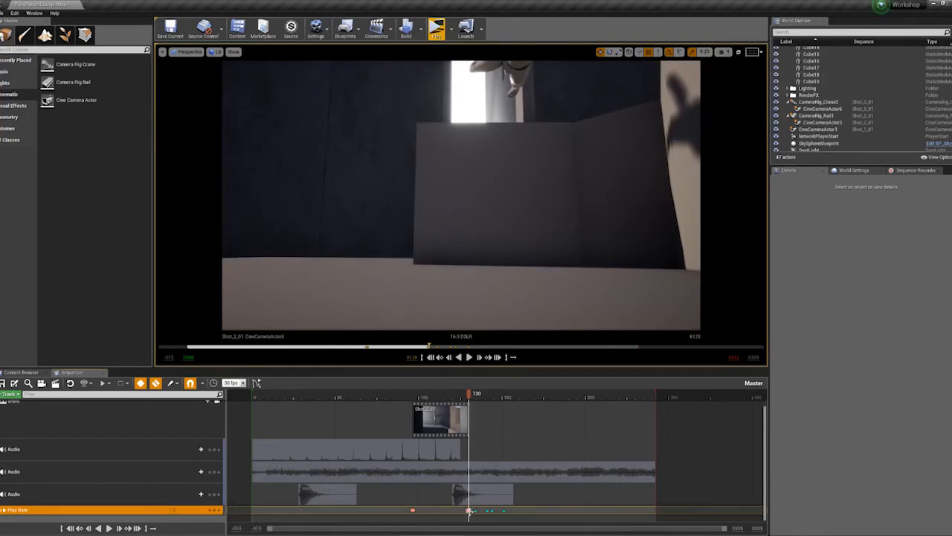
{"action": "key", "text": "Left"}
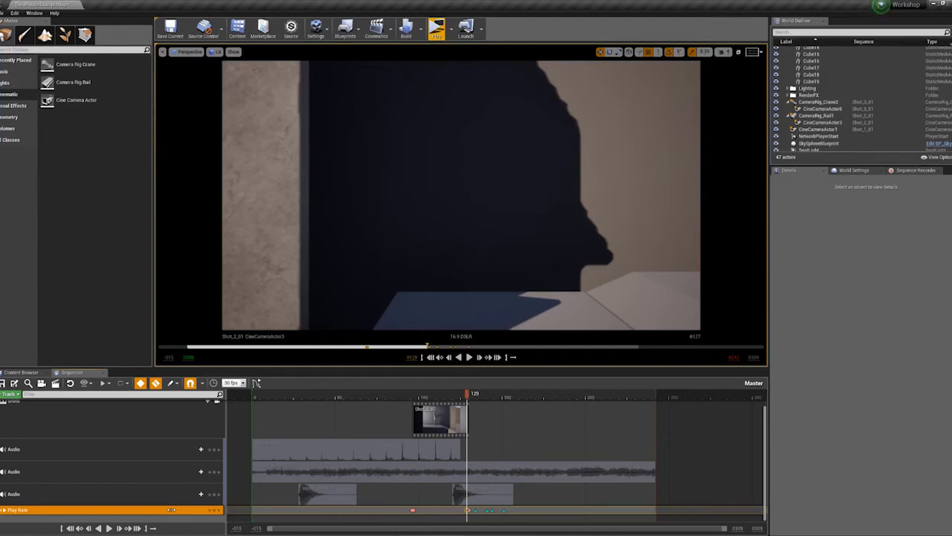
- Set the play-rate key at frame 97 to 0.5 and play Master from the start to check it
{"action": "left_click", "coordinate": [211, 509]}
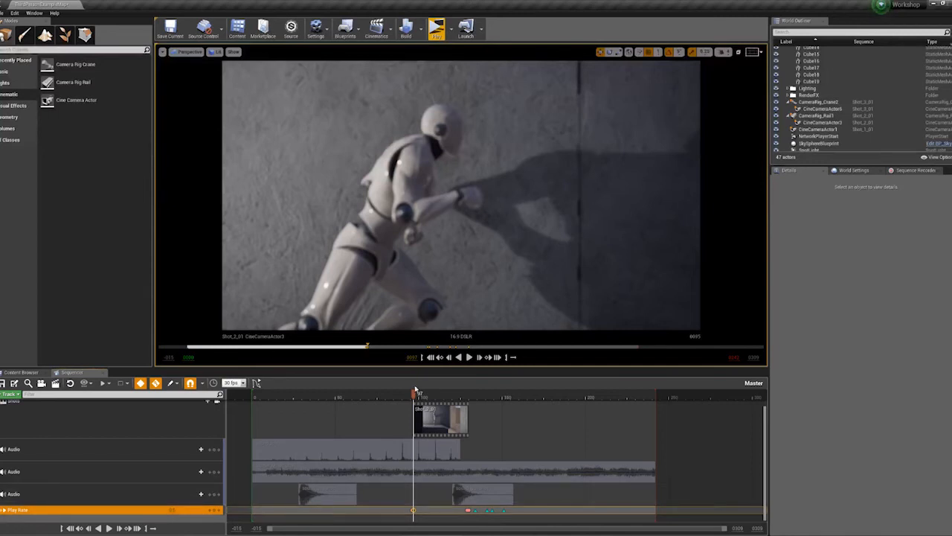
{"action": "mouse_move", "coordinate": [416, 392]}
{"action": "left_mouse_down"}
{"action": "mouse_move", "coordinate": [387, 394]}
{"action": "mouse_move", "coordinate": [398, 395]}
{"action": "left_mouse_up"}
{"action": "key", "text": "Up"}
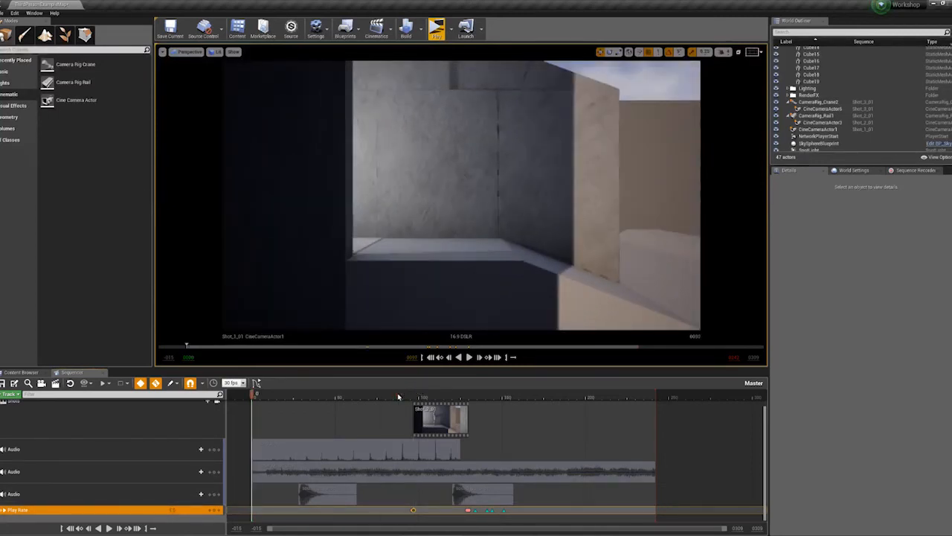
{"action": "key", "text": "space"}
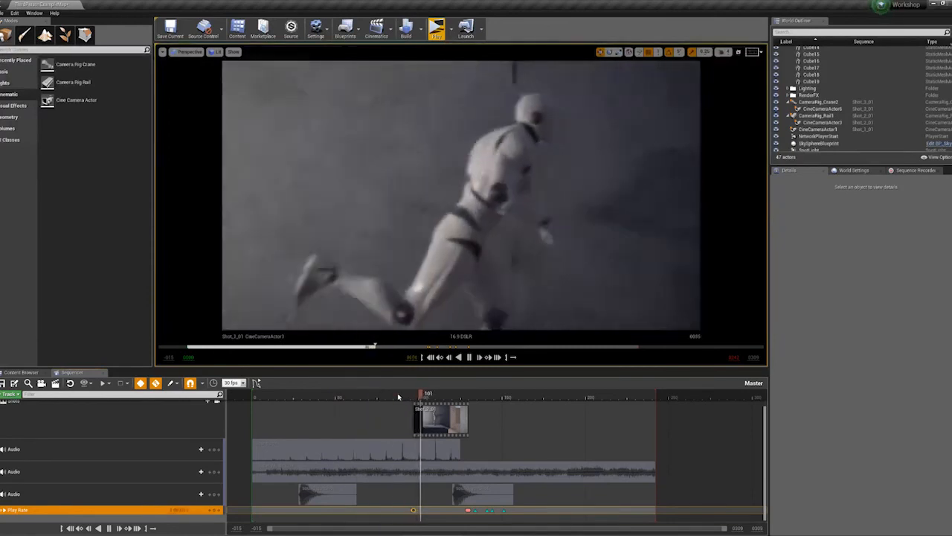
{"action": "key", "text": "Up"}
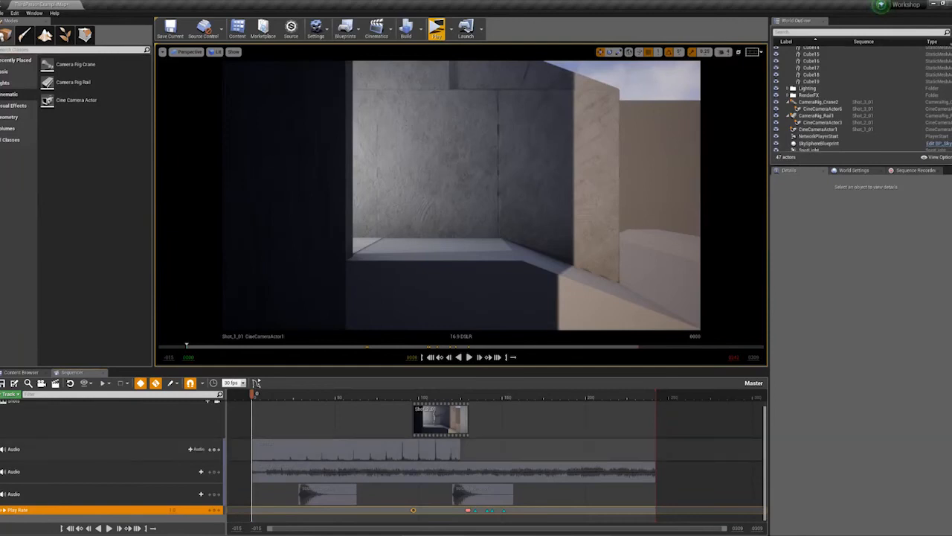
- Play the complete Master cinematic from frame 0 with all shots and audio, and return to the start
{"action": "right_click", "coordinate": [4, 451]}
{"action": "key", "text": "Escape"}
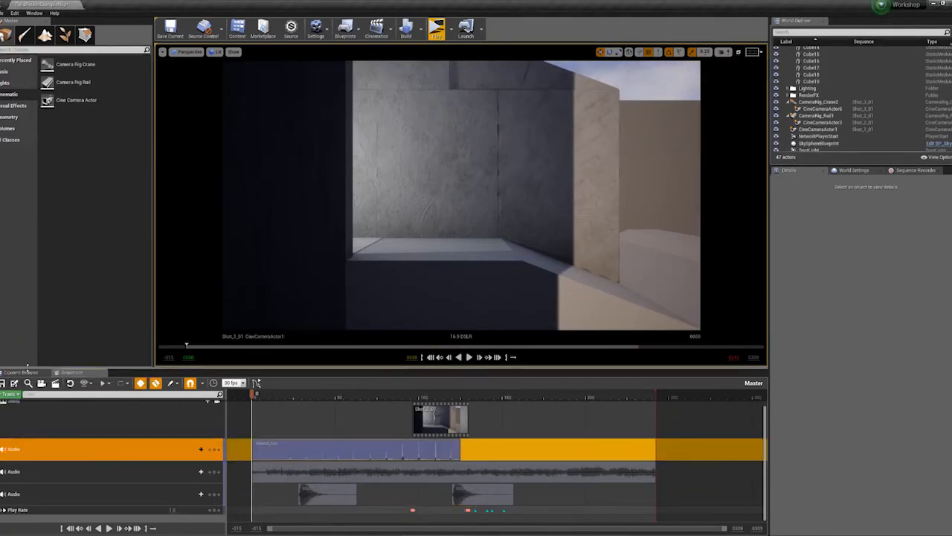
{"action": "key", "text": "space"}
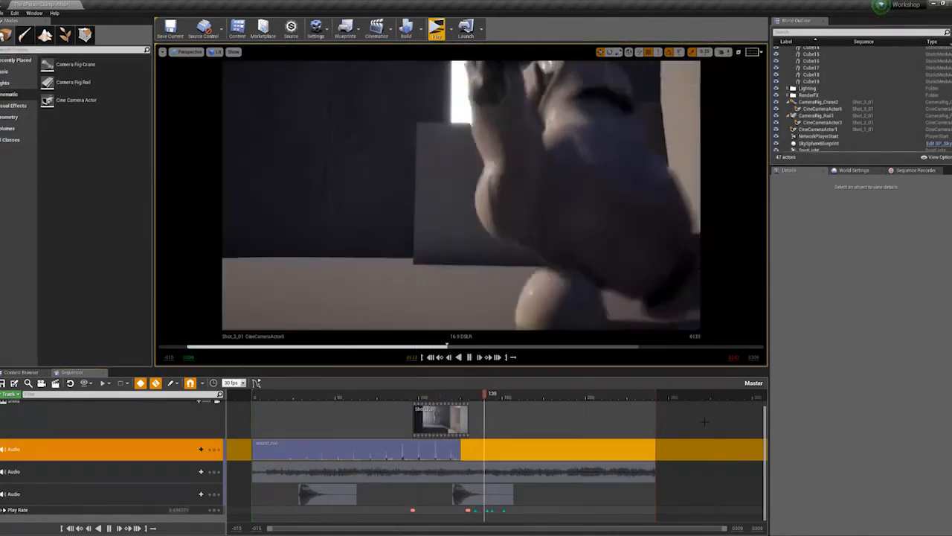
{"action": "key", "text": "space"}
{"action": "key", "text": "Up"}
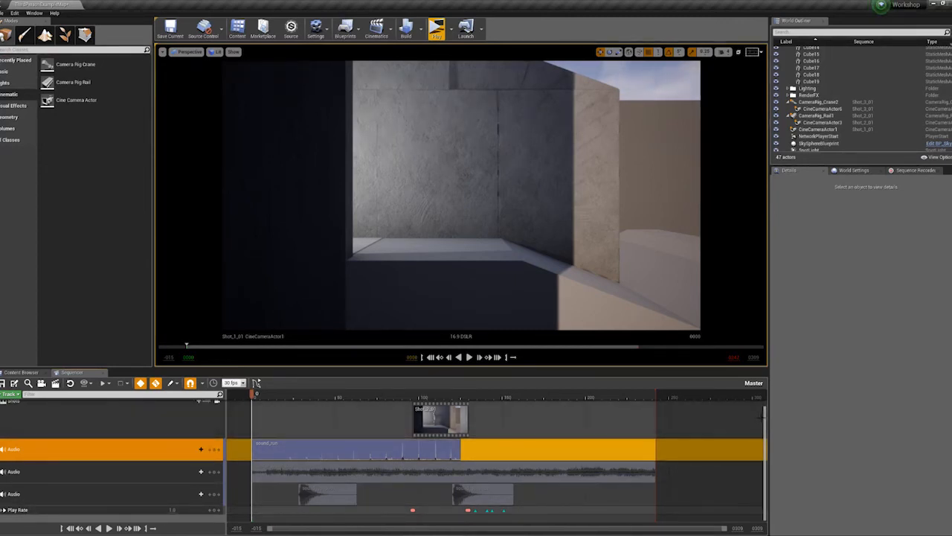
- Create a new take of Shot_1_01 and save it as Shot_1_02 in the Workshop/Shots/Shot_1 folder
{"action": "scroll", "coordinate": [765, 414], "scroll_direction": "up", "scroll_amount": 2}
{"action": "scroll", "coordinate": [765, 413], "scroll_direction": "up", "scroll_amount": 1}
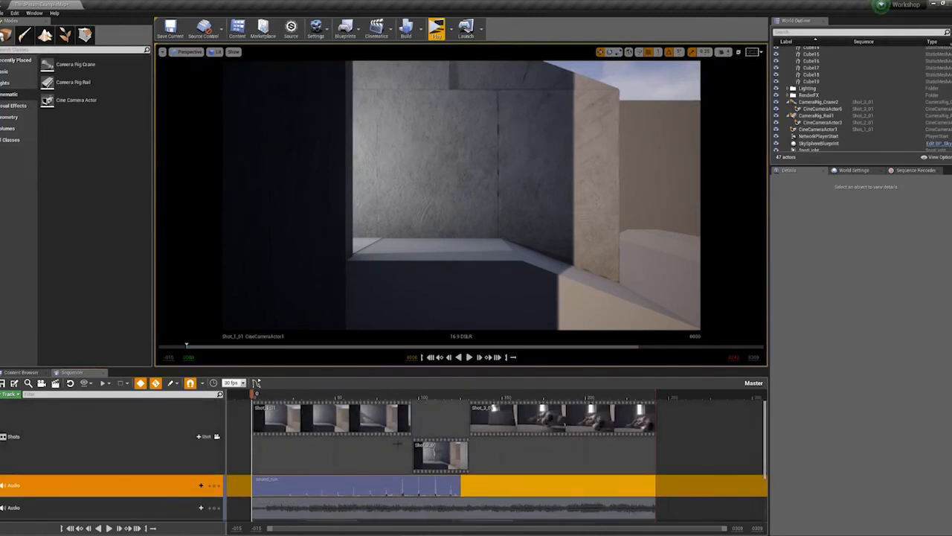
{"action": "left_click", "coordinate": [328, 421]}
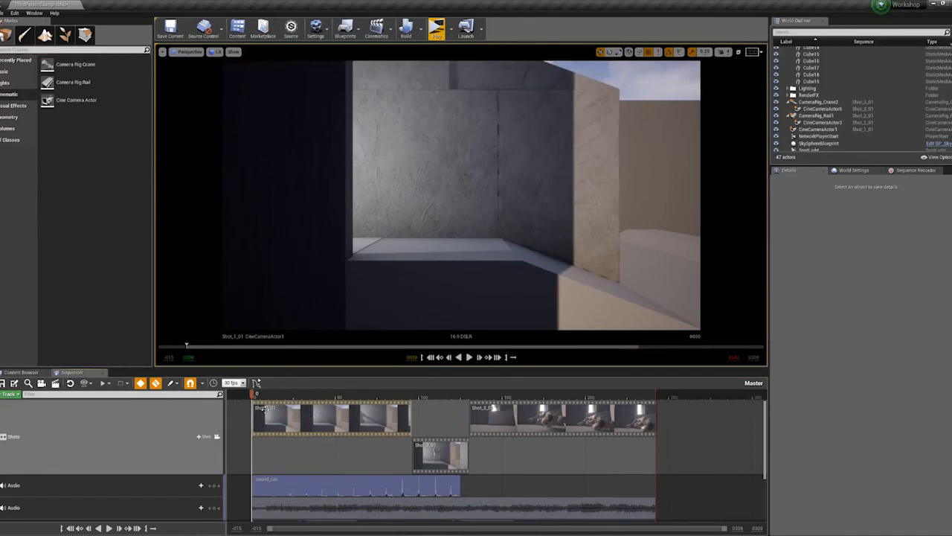
{"action": "right_click", "coordinate": [300, 418]}
{"action": "mouse_move", "coordinate": [328, 373]}
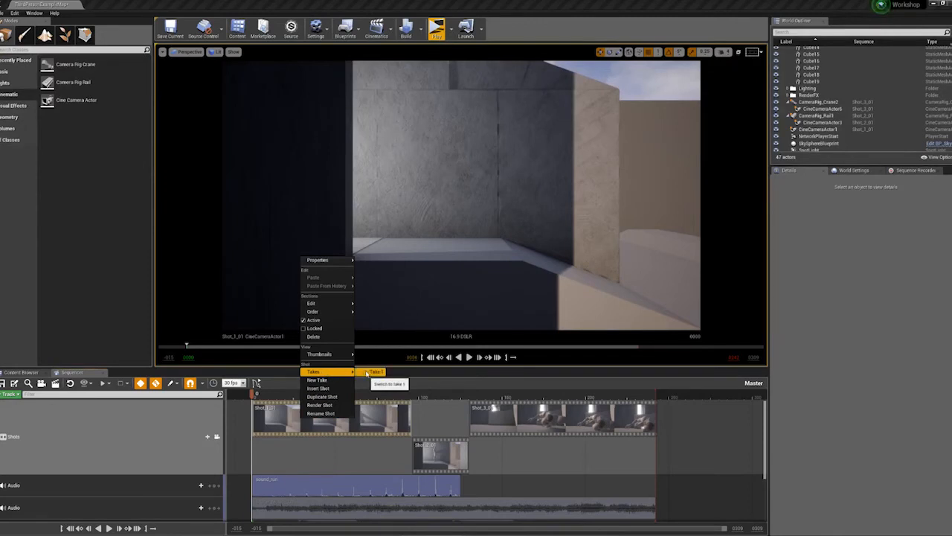
{"action": "left_click", "coordinate": [336, 380]}
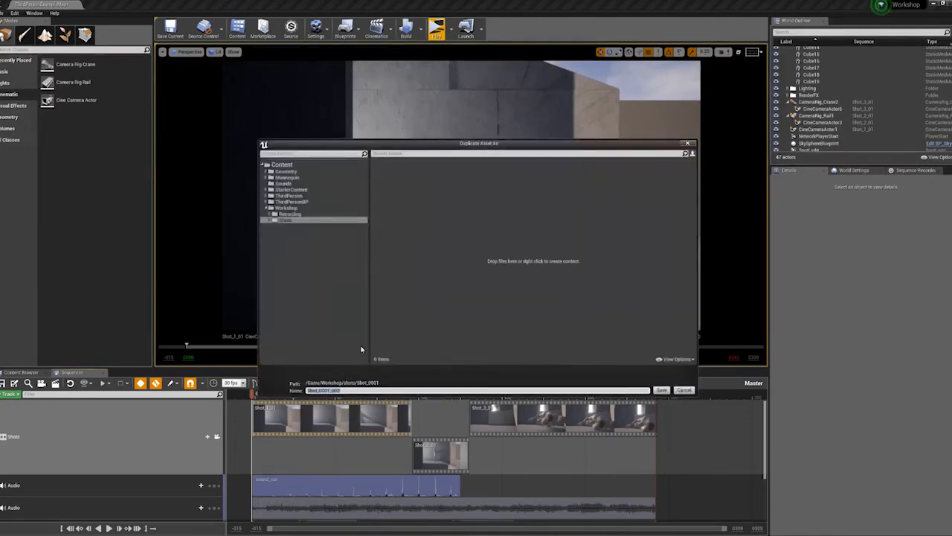
{"action": "left_click", "coordinate": [269, 221]}
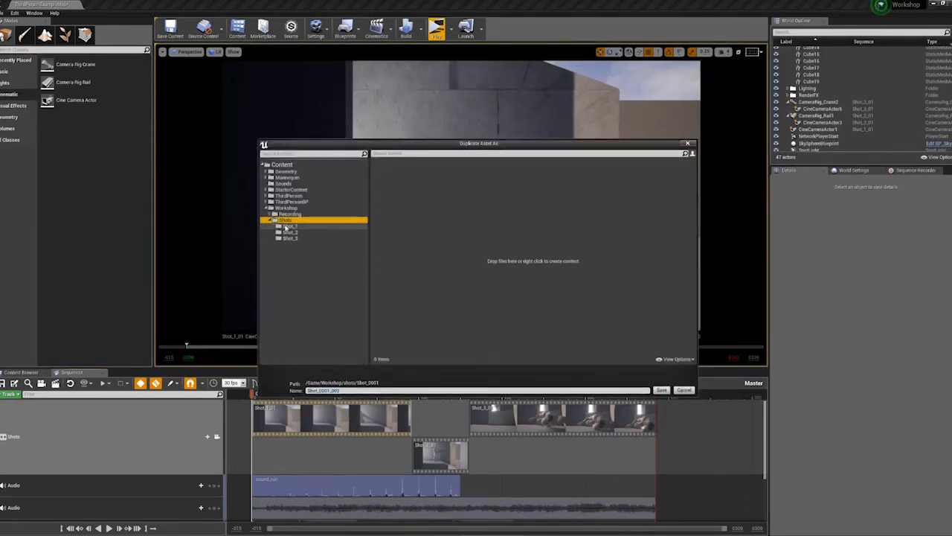
{"action": "left_click", "coordinate": [286, 226]}
{"action": "left_click", "coordinate": [384, 173]}
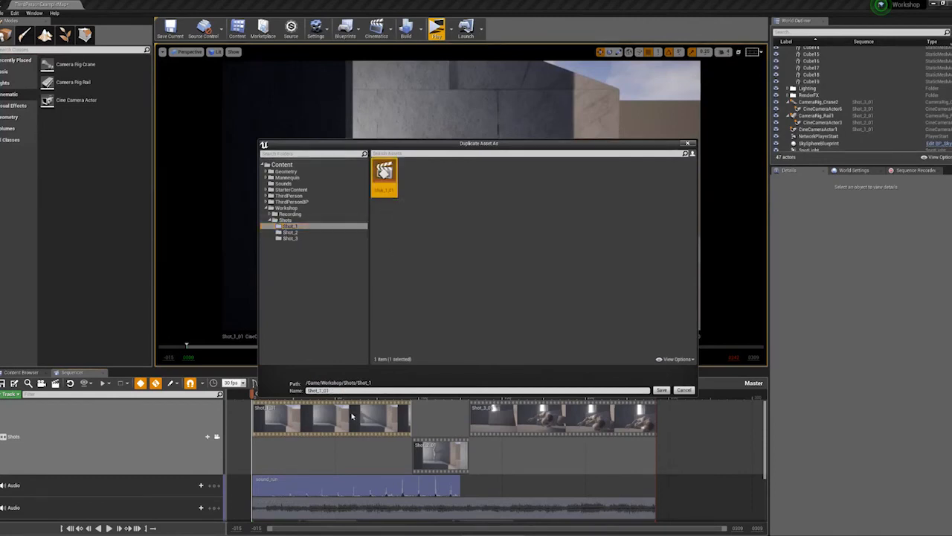
{"action": "left_click", "coordinate": [338, 390]}
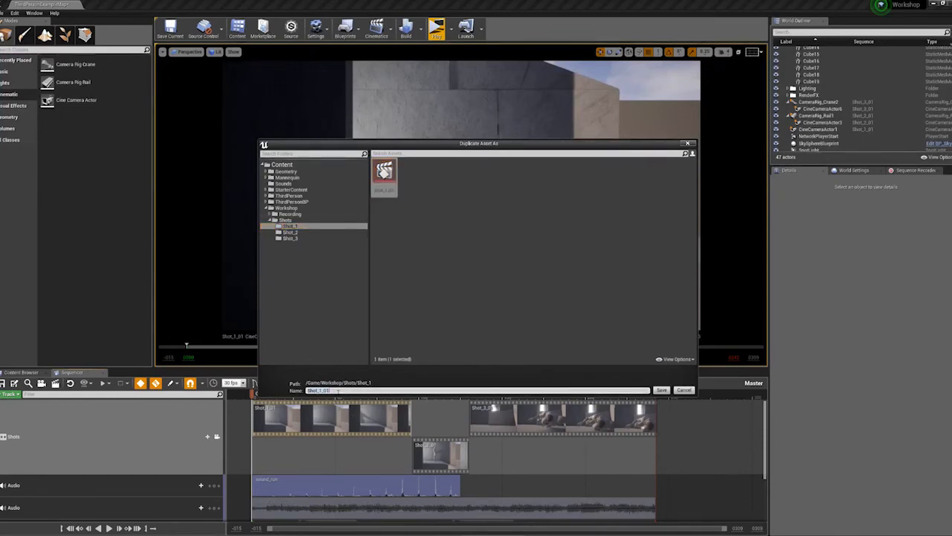
{"action": "type", "text": "2"}
{"action": "key", "text": "Return"}
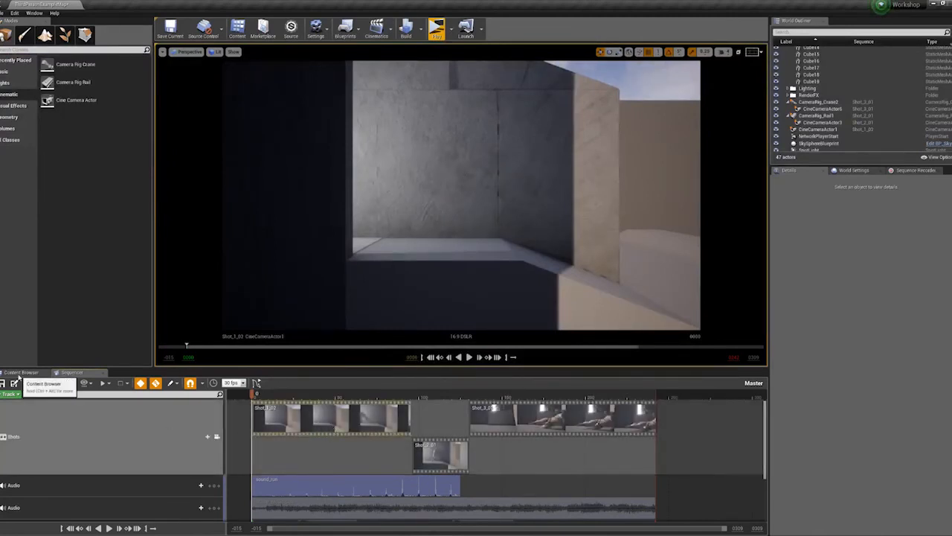
- Find Shot_1_02 in the Shot_1 content folder and open it for editing
{"action": "left_click", "coordinate": [21, 372]}
{"action": "left_click", "coordinate": [49, 422]}
{"action": "double_click", "coordinate": [49, 423]}
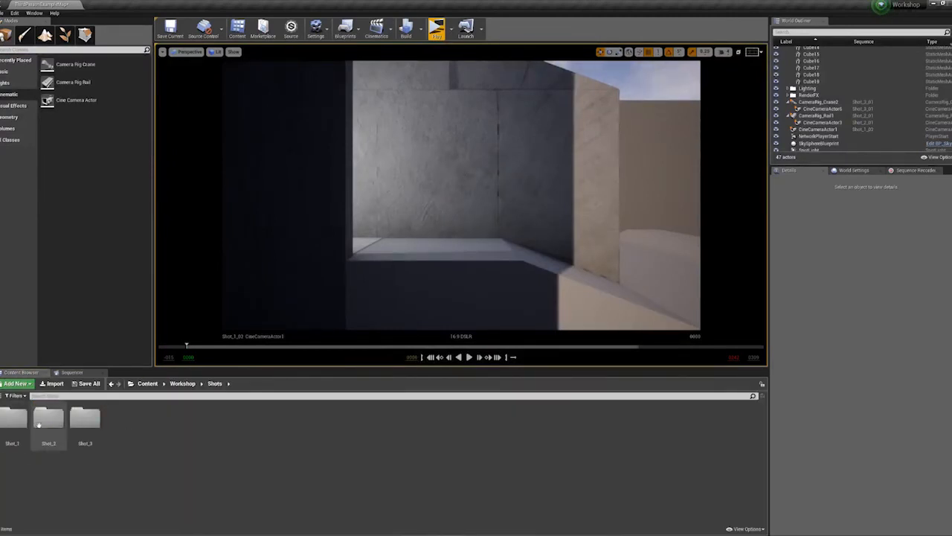
{"action": "double_click", "coordinate": [12, 419]}
{"action": "left_click", "coordinate": [49, 435]}
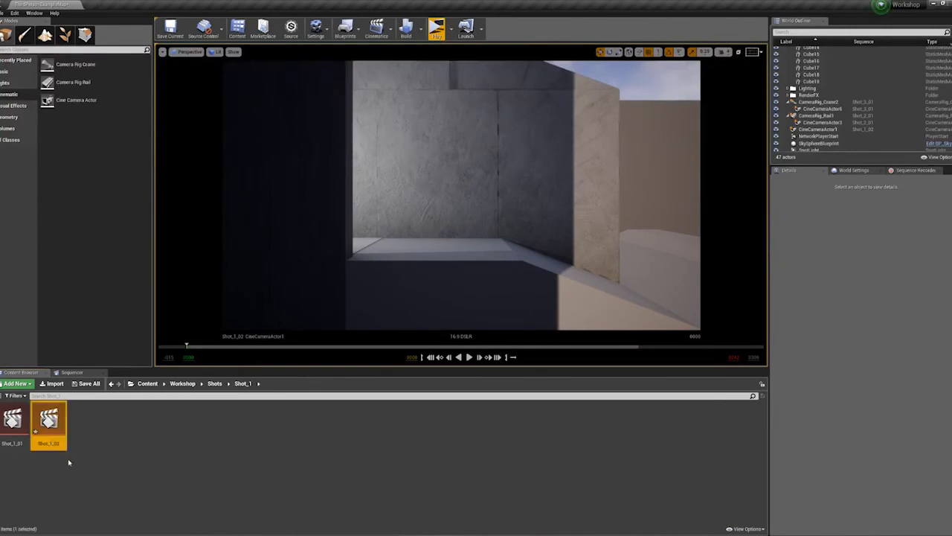
{"action": "double_click", "coordinate": [62, 445]}
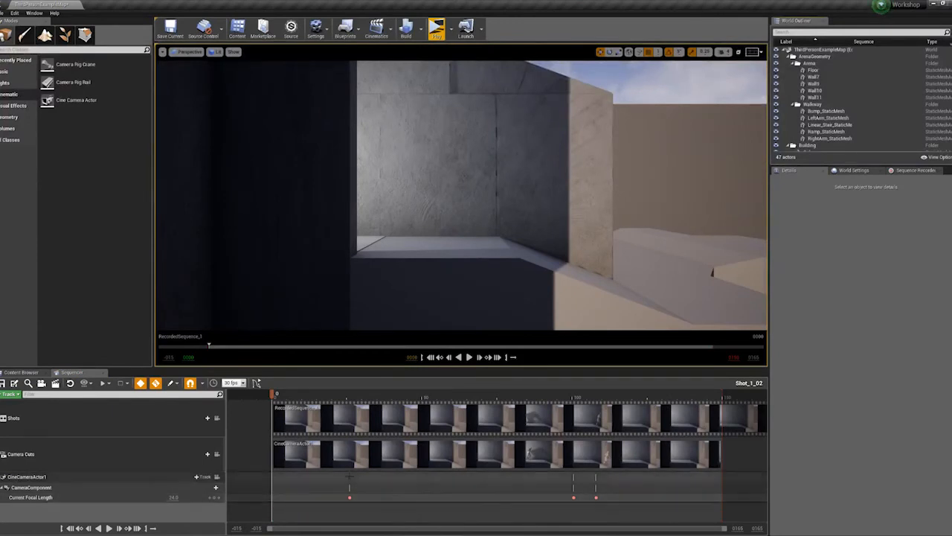
- Delete the middle Current Focal Length key near frame 100 in Shot_1_02, select the key at frame 108, and scrub back through the shot
{"action": "left_click_drag", "start_coordinate": [356, 400], "coordinate": [567, 396]}
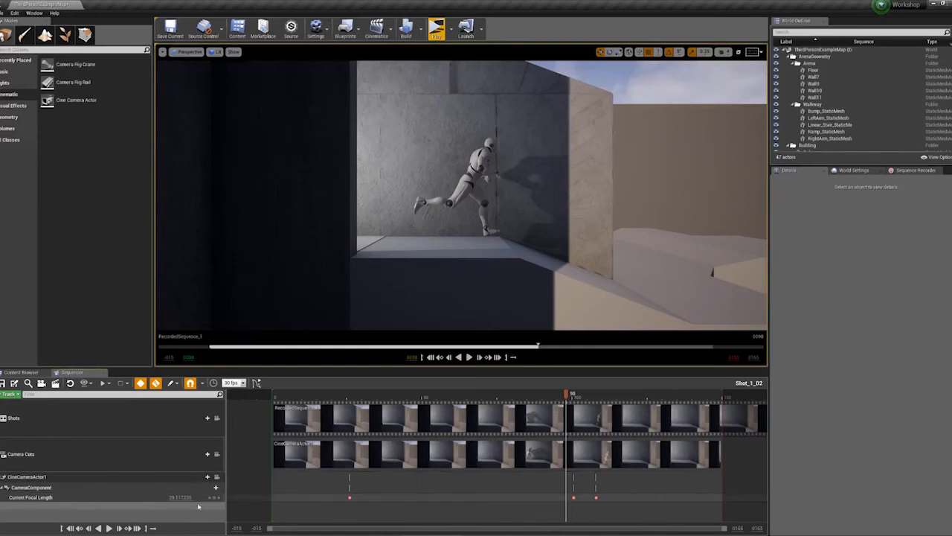
{"action": "mouse_move", "coordinate": [567, 400]}
{"action": "left_mouse_down"}
{"action": "mouse_move", "coordinate": [602, 402]}
{"action": "mouse_move", "coordinate": [573, 405]}
{"action": "left_mouse_up"}
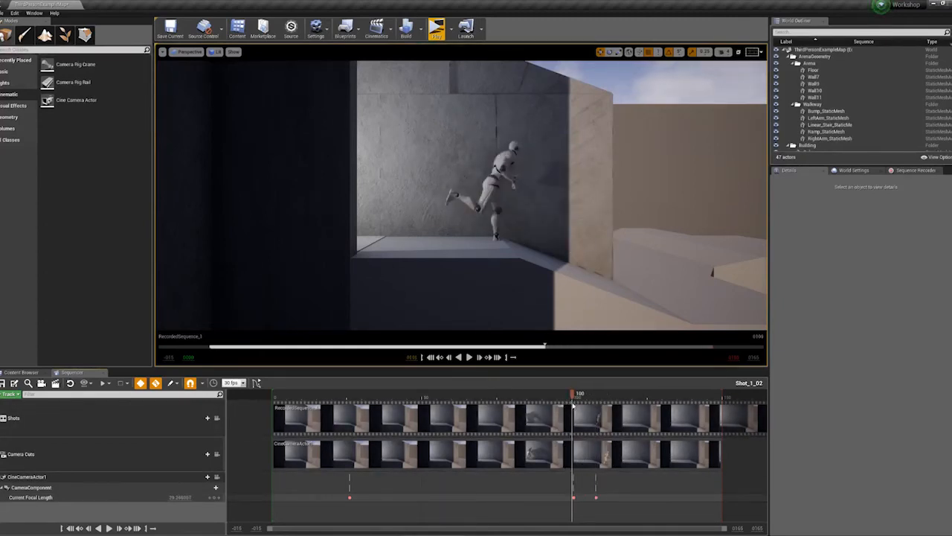
{"action": "left_click", "coordinate": [573, 497]}
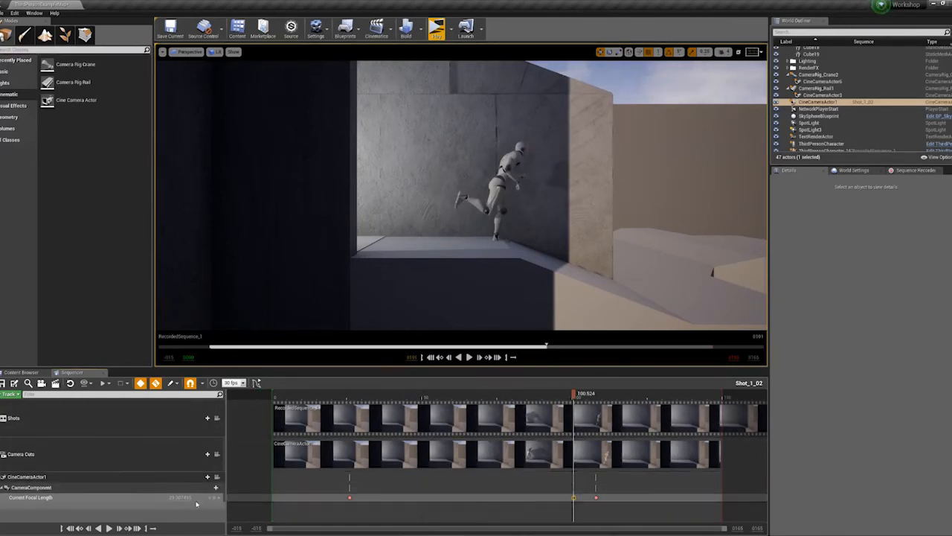
{"action": "key", "text": "Delete"}
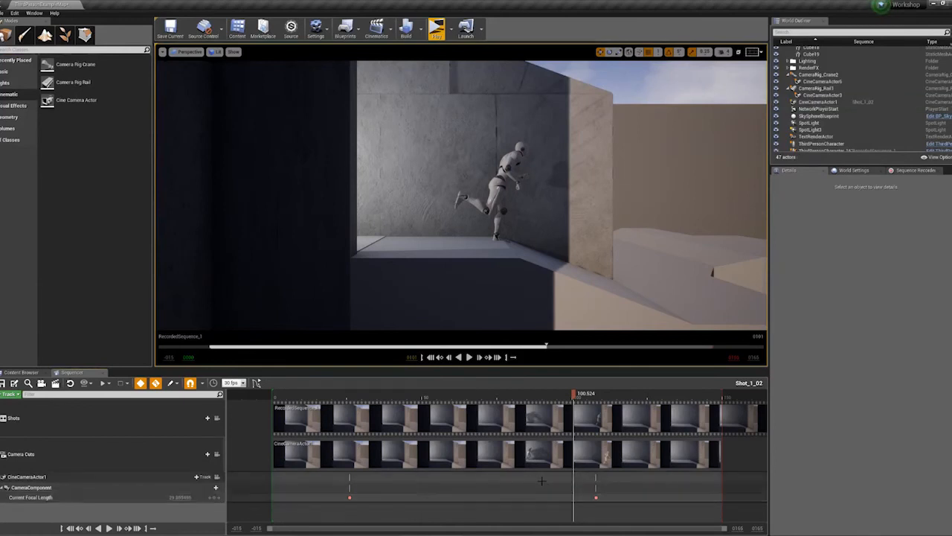
{"action": "left_click", "coordinate": [597, 497]}
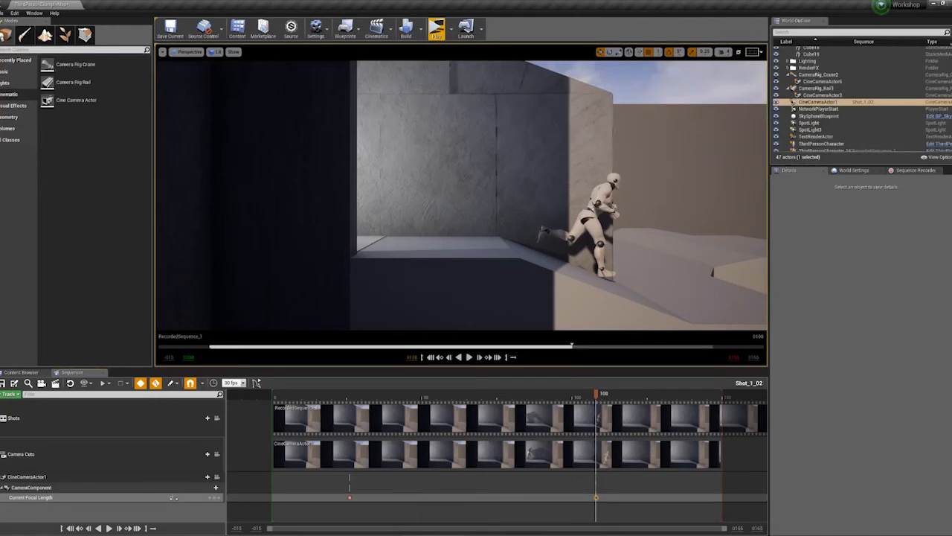
{"action": "left_click_drag", "start_coordinate": [600, 396], "coordinate": [335, 409]}
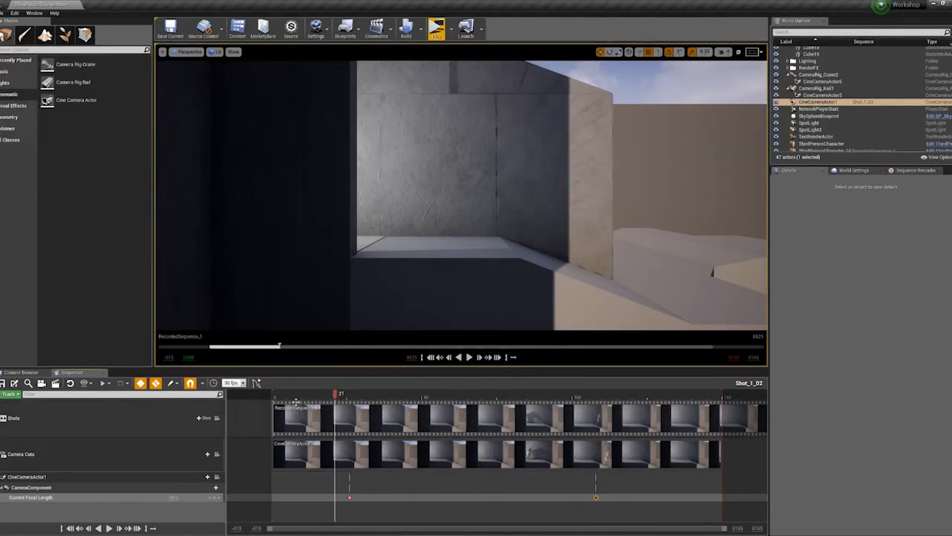
- Open the Master level sequence from the Workshop content folder
{"action": "left_click", "coordinate": [21, 372]}
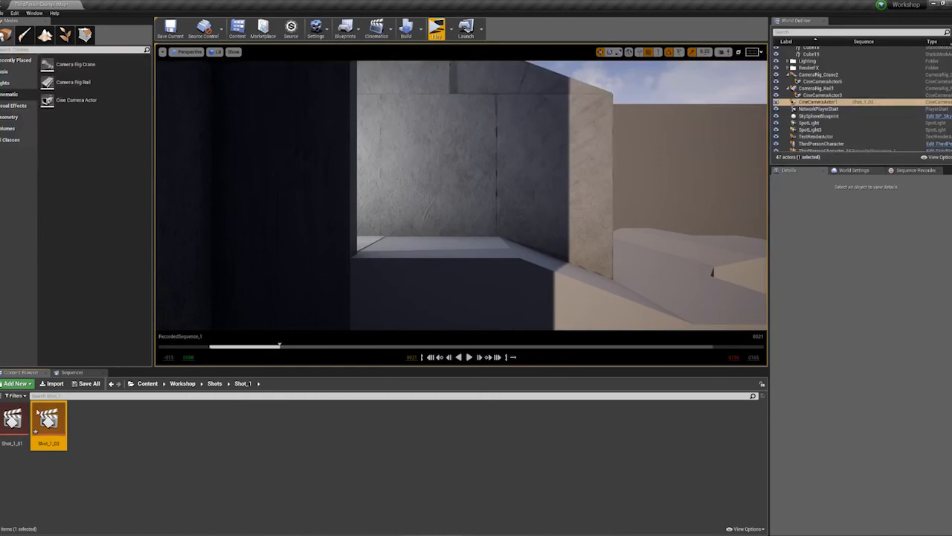
{"action": "left_click", "coordinate": [73, 372]}
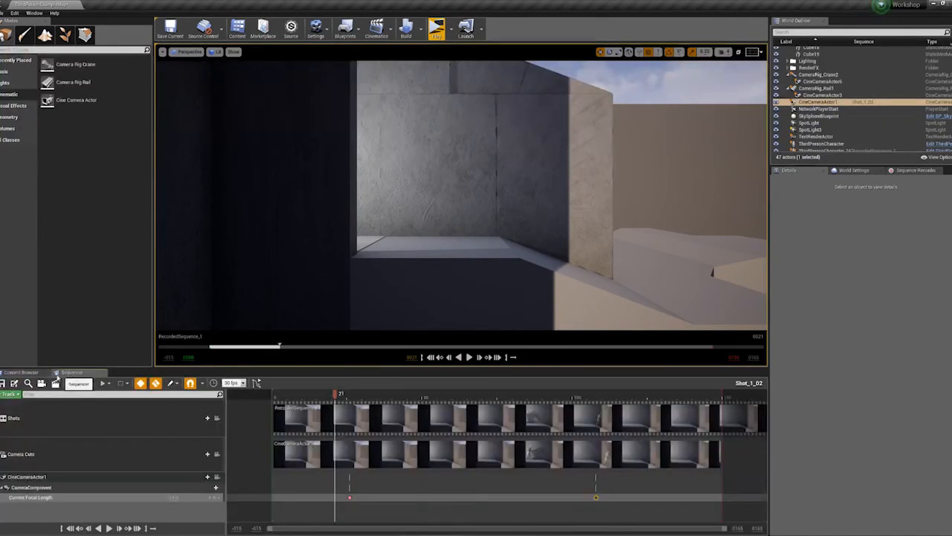
{"action": "left_click", "coordinate": [21, 372]}
{"action": "left_click", "coordinate": [183, 383]}
{"action": "left_click", "coordinate": [85, 423]}
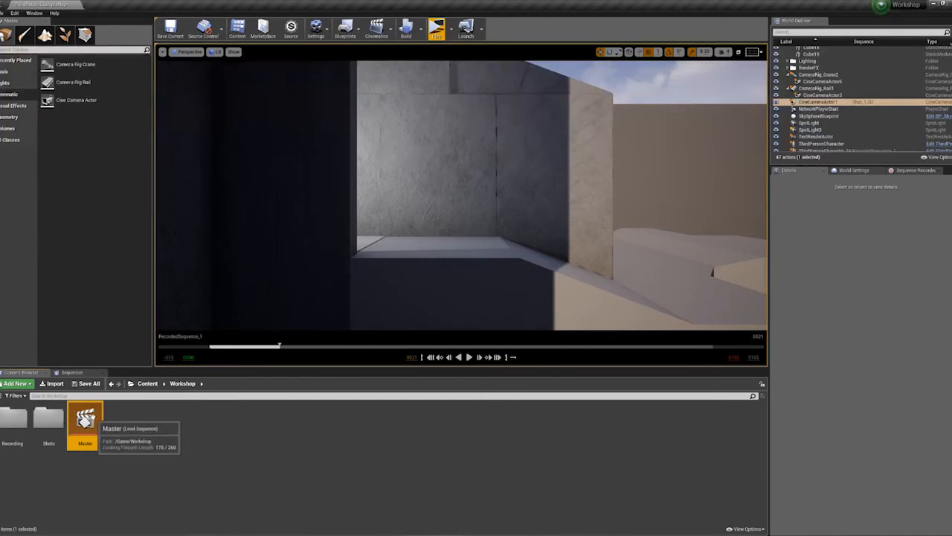
{"action": "double_click", "coordinate": [94, 418]}
- Switch the first shot in Master to Take 1, lock the viewport to the camera cuts, and scrub through the shot
{"action": "left_click", "coordinate": [316, 419]}
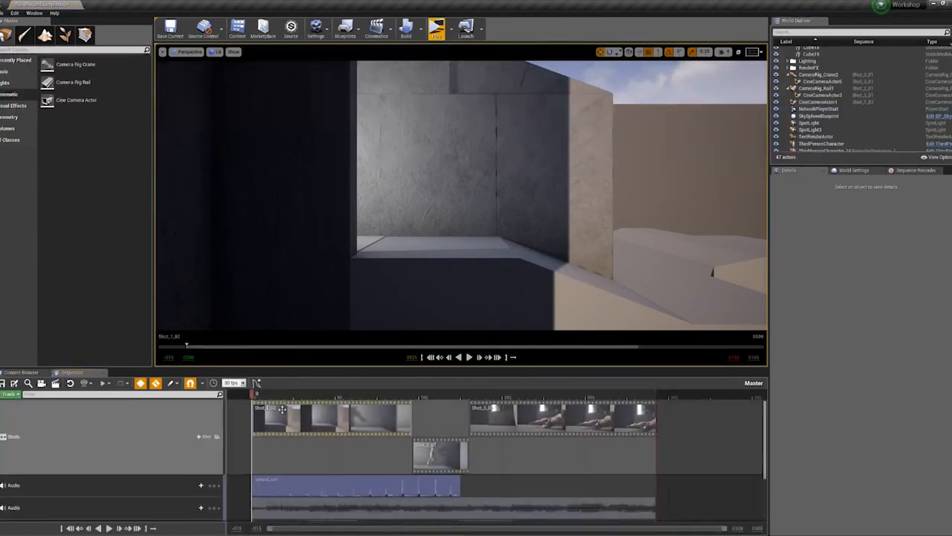
{"action": "right_click", "coordinate": [301, 416]}
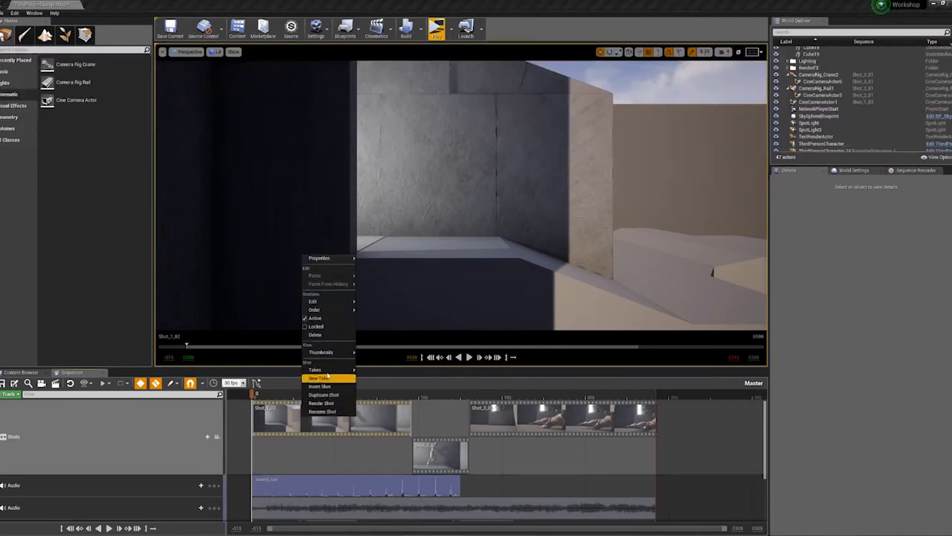
{"action": "mouse_move", "coordinate": [337, 370]}
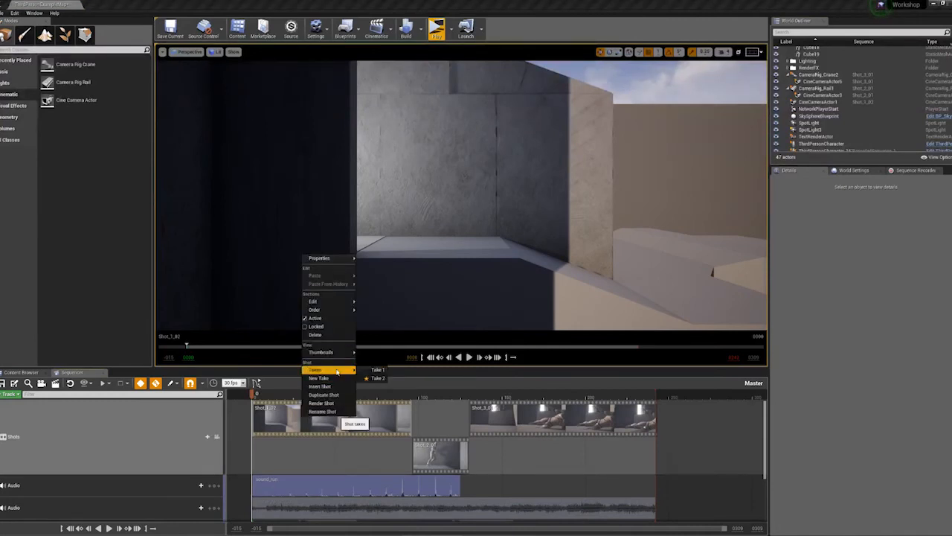
{"action": "left_click", "coordinate": [378, 369]}
{"action": "left_click_drag", "start_coordinate": [255, 395], "coordinate": [344, 395]}
{"action": "left_click", "coordinate": [217, 436]}
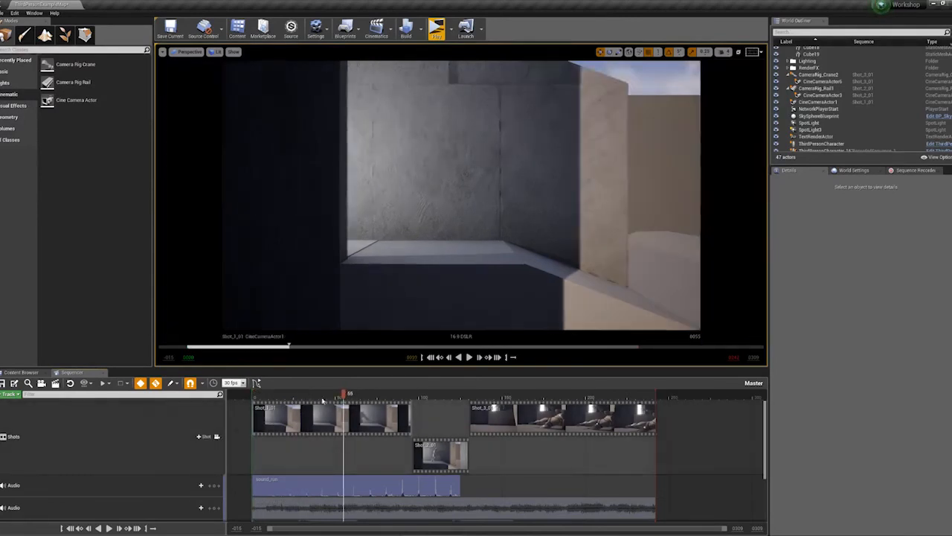
{"action": "left_click_drag", "start_coordinate": [257, 395], "coordinate": [308, 395]}
- Switch the first shot back to Take 2, play Master from the start, and return to frame 0
{"action": "right_click", "coordinate": [298, 419]}
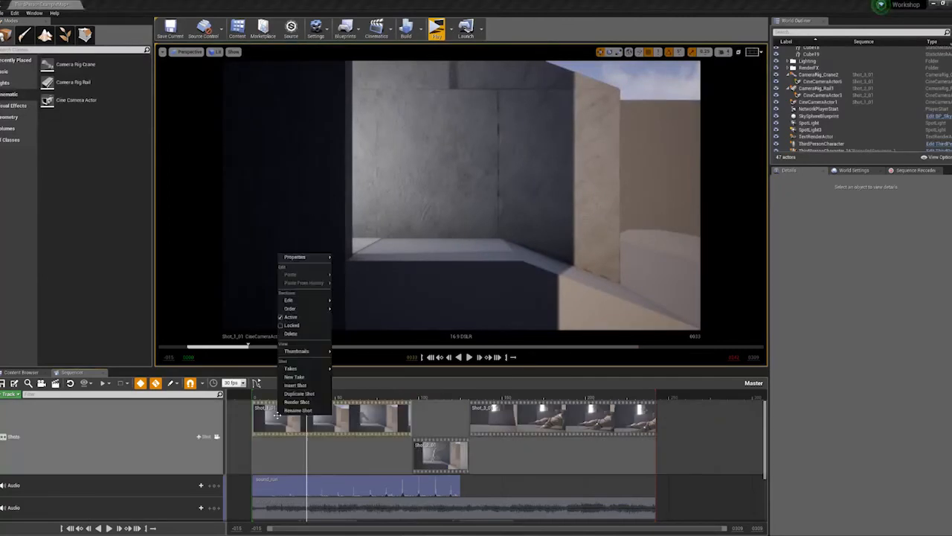
{"action": "mouse_move", "coordinate": [327, 368]}
{"action": "left_click", "coordinate": [354, 377]}
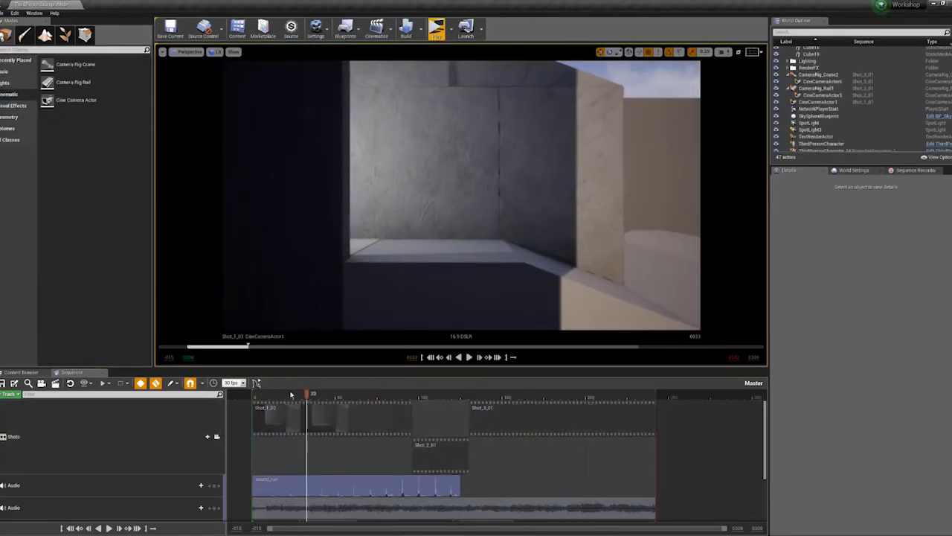
{"action": "left_click_drag", "start_coordinate": [261, 395], "coordinate": [325, 390]}
{"action": "key", "text": "Up"}
{"action": "key", "text": "space"}
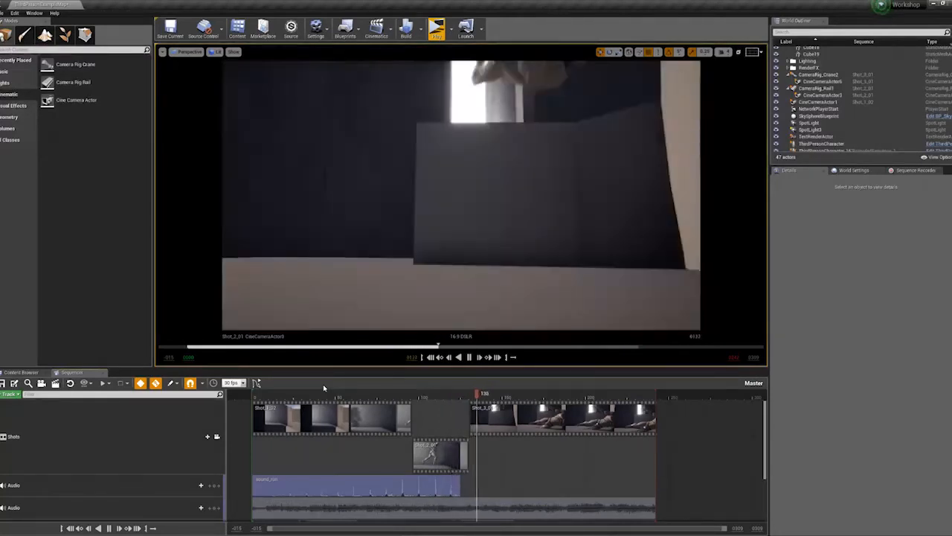
{"action": "key", "text": "Up"}
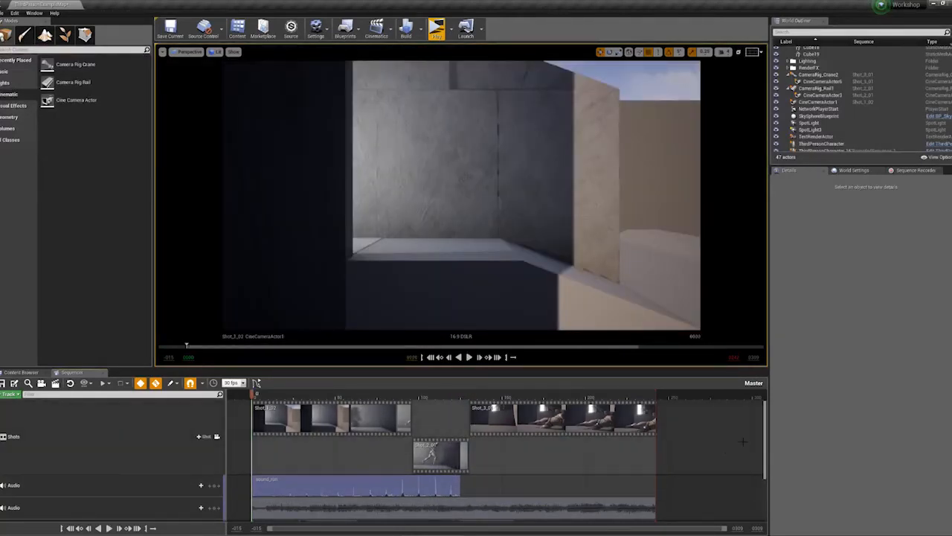
- Delete the Play Rate keys near frames 97 and 130, then play Master and return to the start
{"action": "scroll", "coordinate": [376, 457], "scroll_direction": "down", "scroll_amount": 2}
{"action": "left_click", "coordinate": [413, 511]}
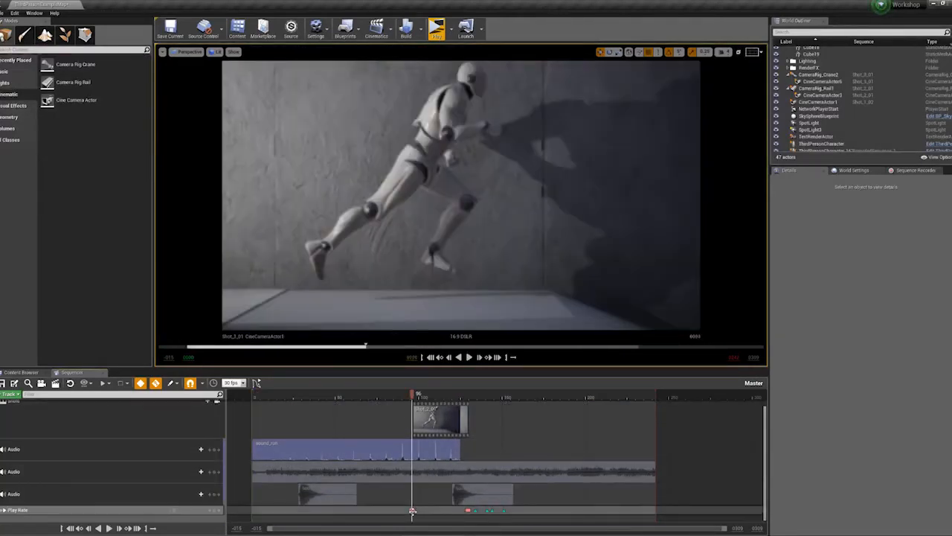
{"action": "left_click_drag", "start_coordinate": [413, 511], "coordinate": [469, 511]}
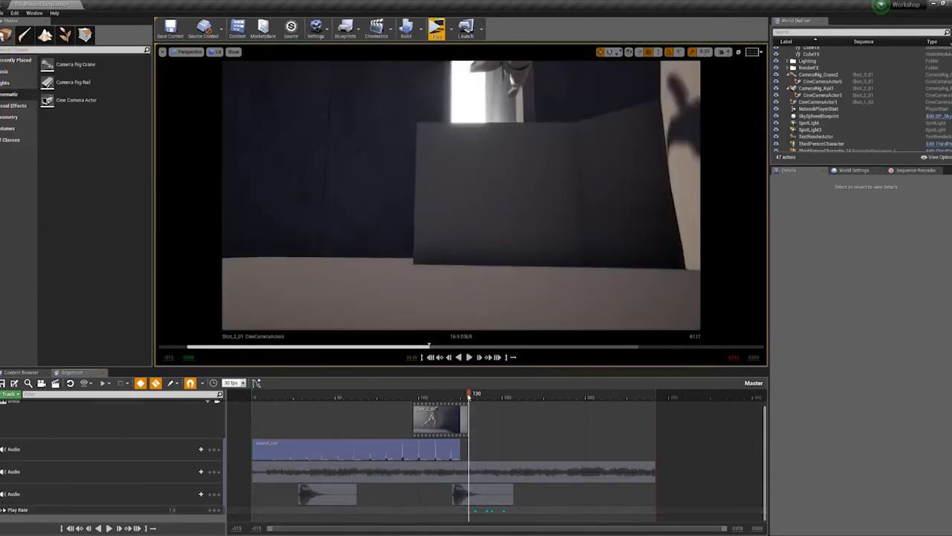
{"action": "left_click_drag", "start_coordinate": [468, 396], "coordinate": [267, 399]}
{"action": "key", "text": "space"}
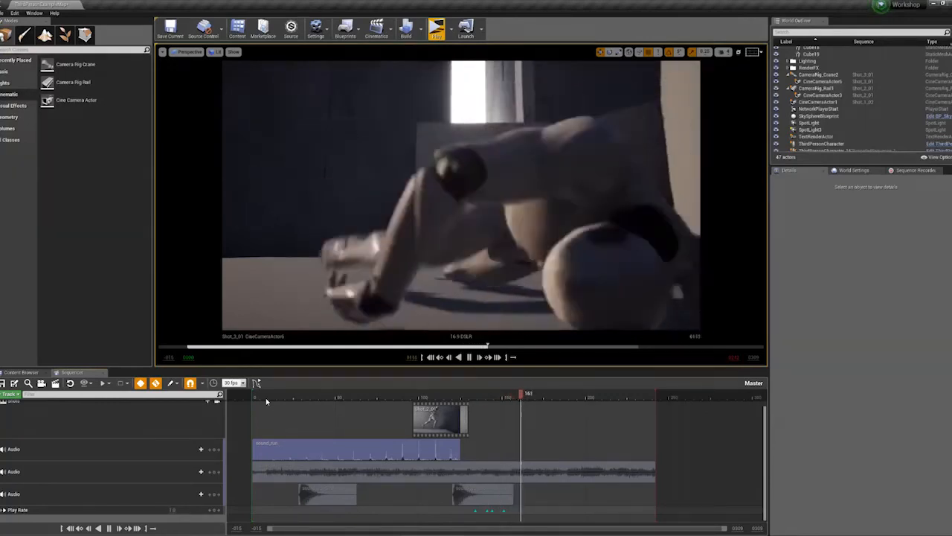
{"action": "key", "text": "Up"}
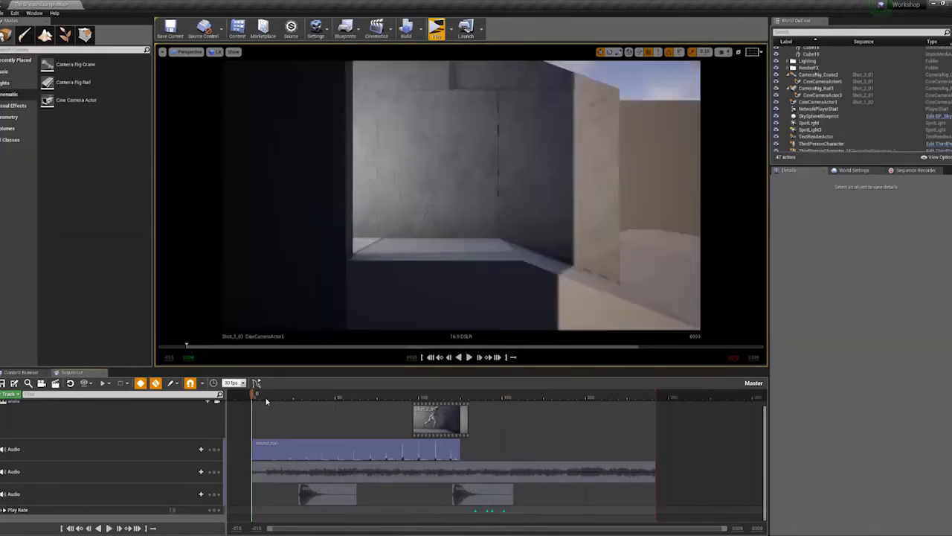
- Reactivate the Starter_Music_Cue and gunshot audio tracks in Master
{"action": "right_click", "coordinate": [10, 474]}
{"action": "left_click", "coordinate": [25, 392]}
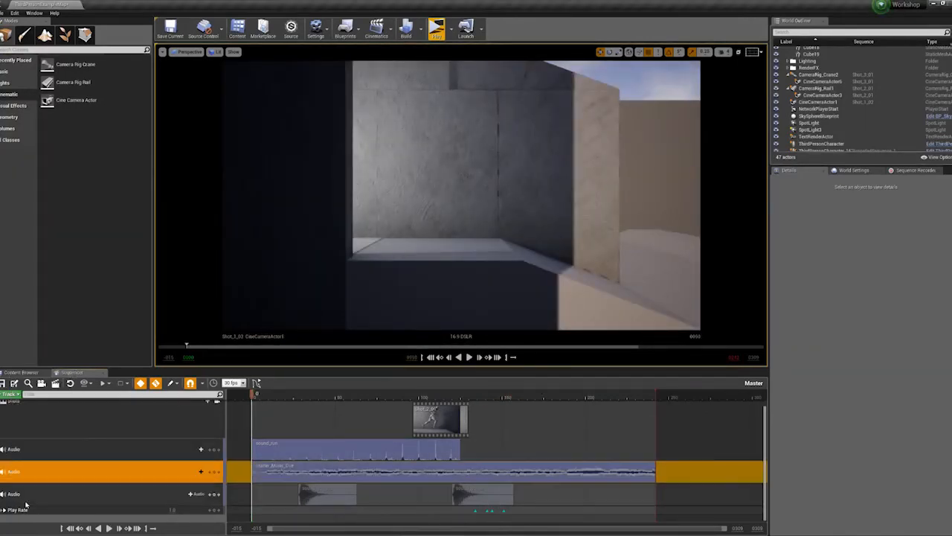
{"action": "right_click", "coordinate": [27, 498]}
{"action": "left_click", "coordinate": [39, 415]}
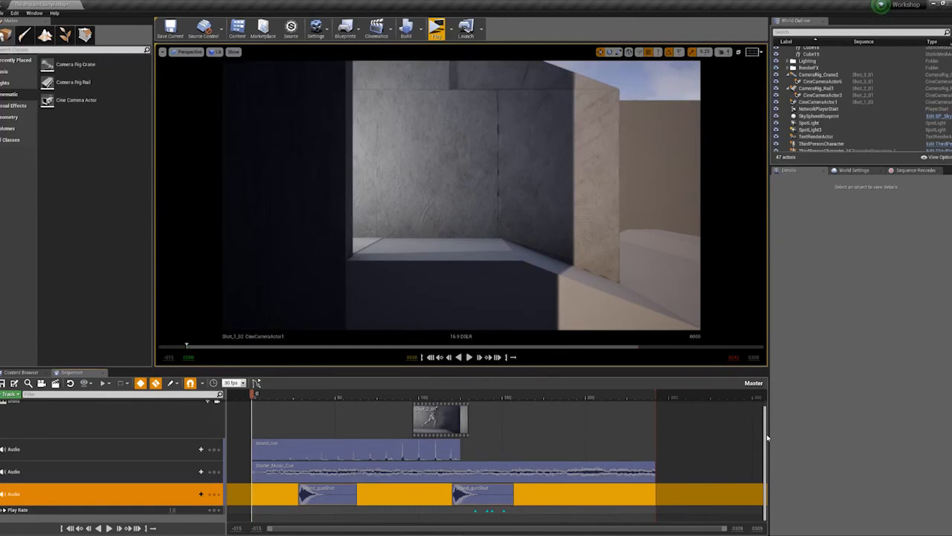
{"action": "left_click_drag", "start_coordinate": [767, 437], "coordinate": [773, 419]}
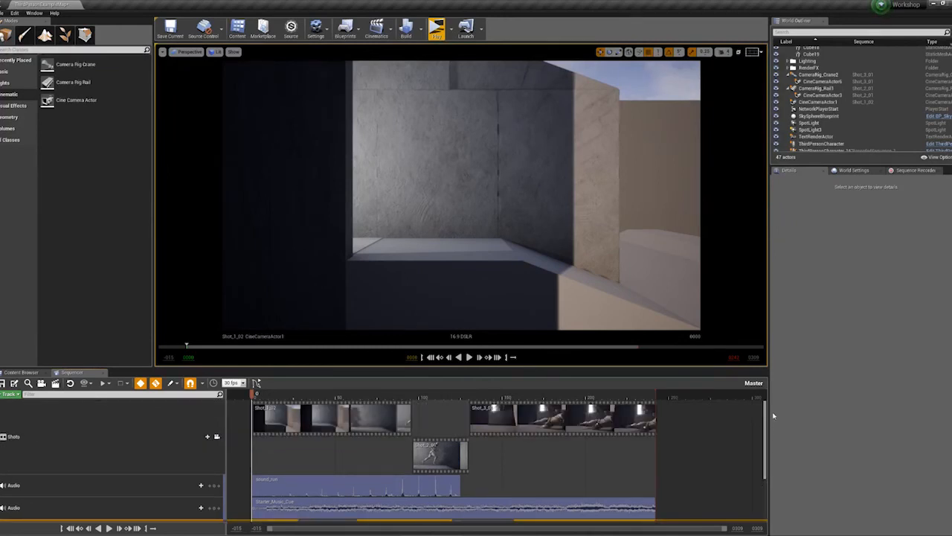
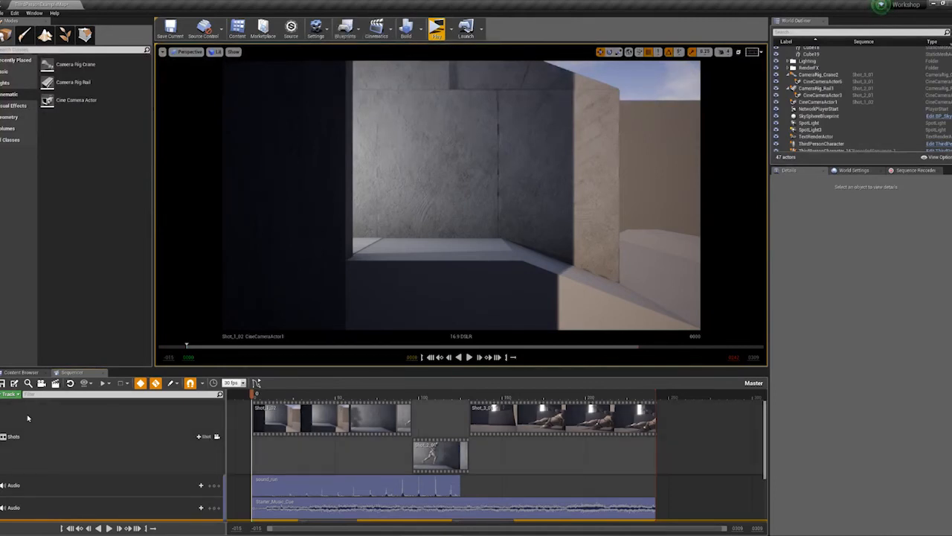
- Create a new Level Sequence named Test in the Workshop folder and open it
{"action": "scroll", "coordinate": [27, 420], "scroll_direction": "down", "scroll_amount": 2}
{"action": "scroll", "coordinate": [27, 420], "scroll_direction": "up", "scroll_amount": 2}
{"action": "left_click", "coordinate": [23, 372]}
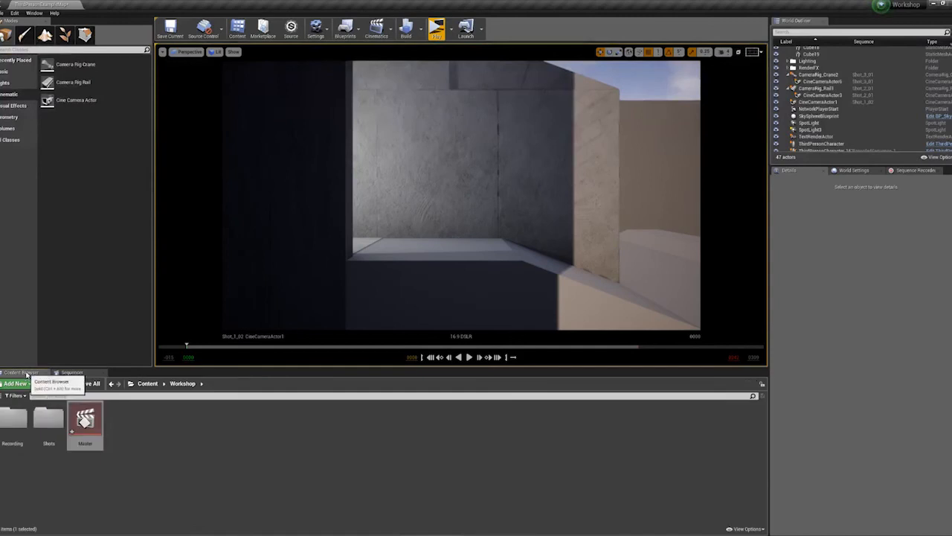
{"action": "right_click", "coordinate": [144, 437]}
{"action": "right_click", "coordinate": [135, 439]}
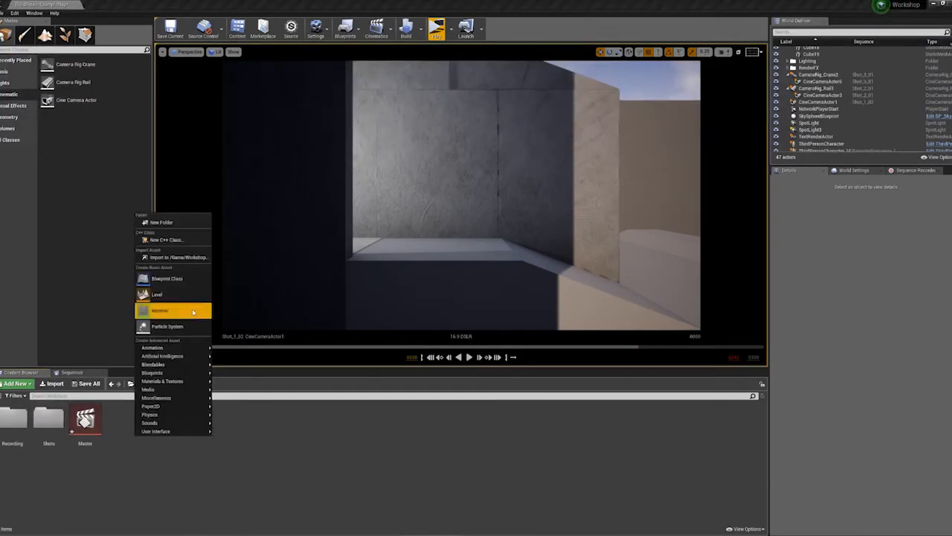
{"action": "mouse_move", "coordinate": [193, 349]}
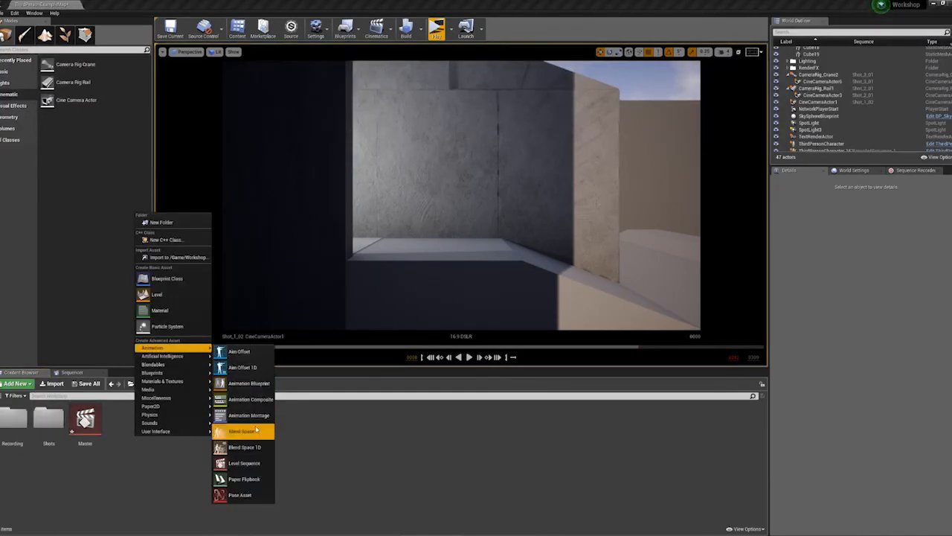
{"action": "left_click", "coordinate": [244, 463]}
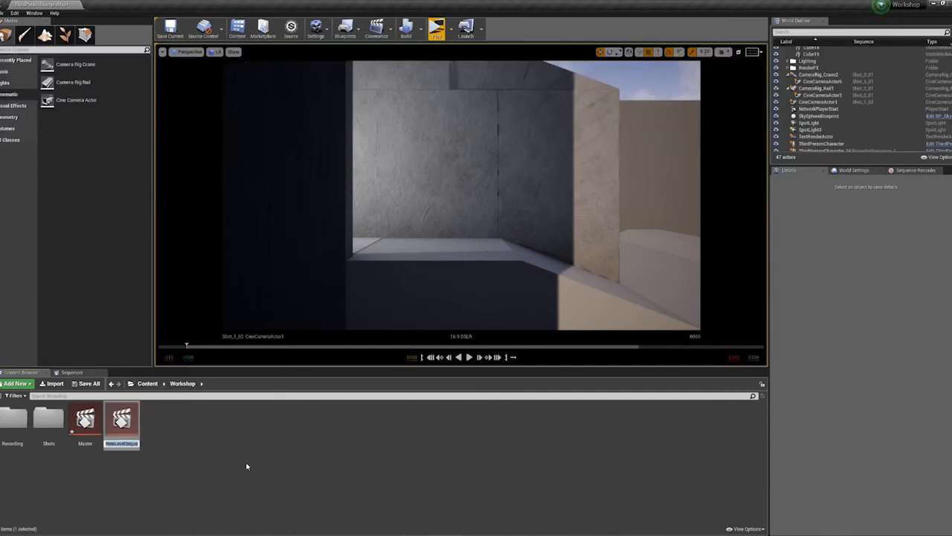
{"action": "type", "text": "Test"}
{"action": "key", "text": "Return"}
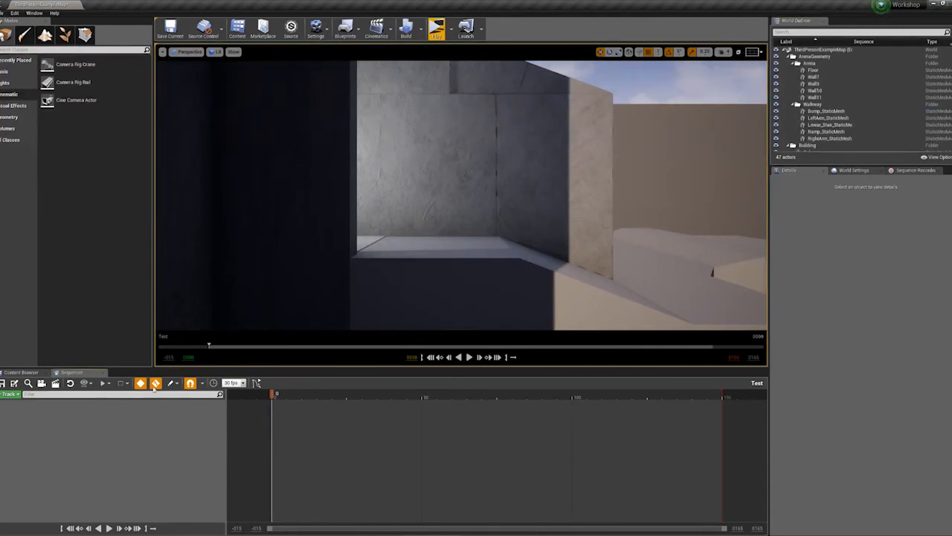
- Add a Camera Cut Track to Test and place a new Cine Camera Actor in the level
{"action": "right_click", "coordinate": [122, 427]}
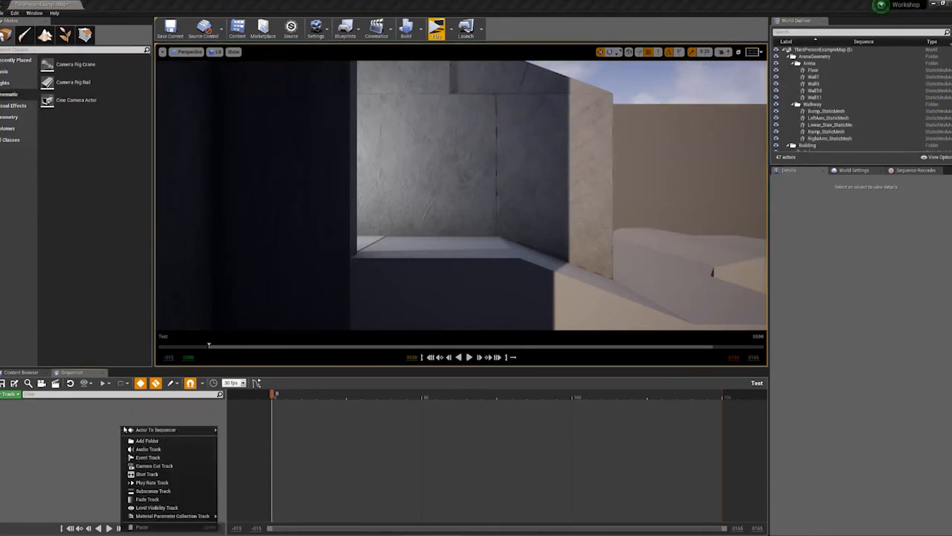
{"action": "left_click", "coordinate": [165, 467]}
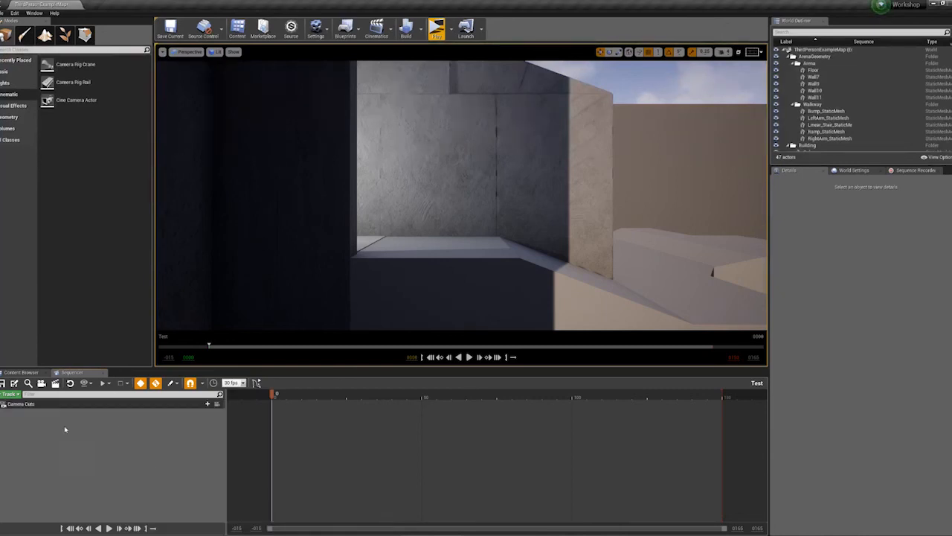
{"action": "left_click_drag", "start_coordinate": [75, 100], "coordinate": [513, 257]}
{"action": "mouse_move", "coordinate": [471, 226]}
{"action": "right_mouse_down"}
{"action": "mouse_move", "coordinate": [425, 220]}
{"action": "mouse_move", "coordinate": [471, 226]}
{"action": "mouse_move", "coordinate": [446, 216]}
{"action": "mouse_move", "coordinate": [450, 257]}
{"action": "mouse_move", "coordinate": [470, 226]}
{"action": "right_mouse_up"}
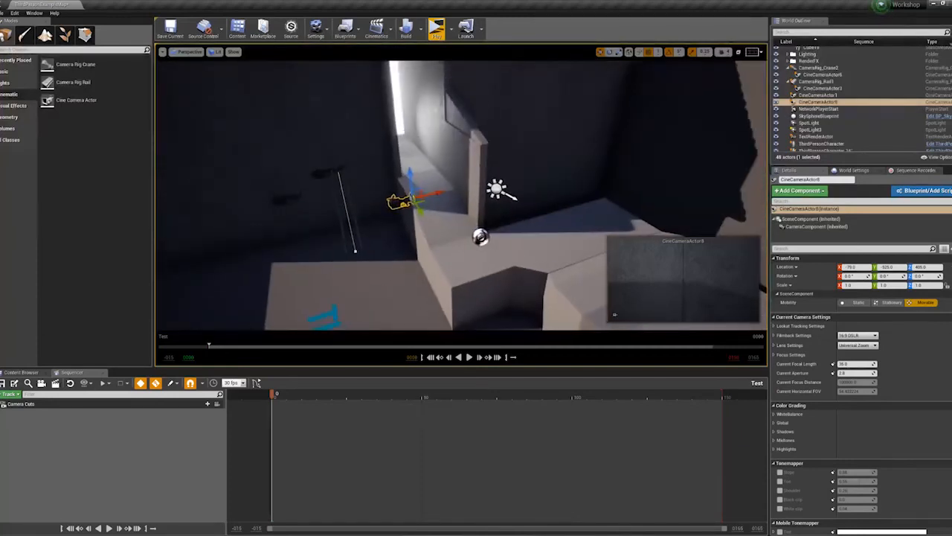
- Move the new cine camera onto the raised block of the walkway and assign it to the Camera Cuts track
{"action": "left_click_drag", "start_coordinate": [421, 200], "coordinate": [616, 280]}
{"action": "right_click_drag", "start_coordinate": [616, 279], "coordinate": [710, 309]}
{"action": "left_click", "coordinate": [202, 404]}
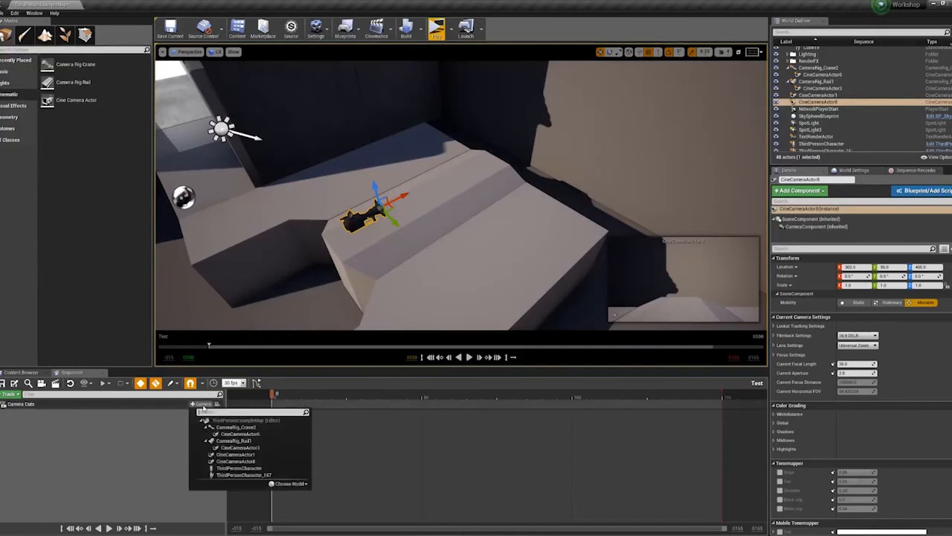
{"action": "left_click", "coordinate": [237, 461]}
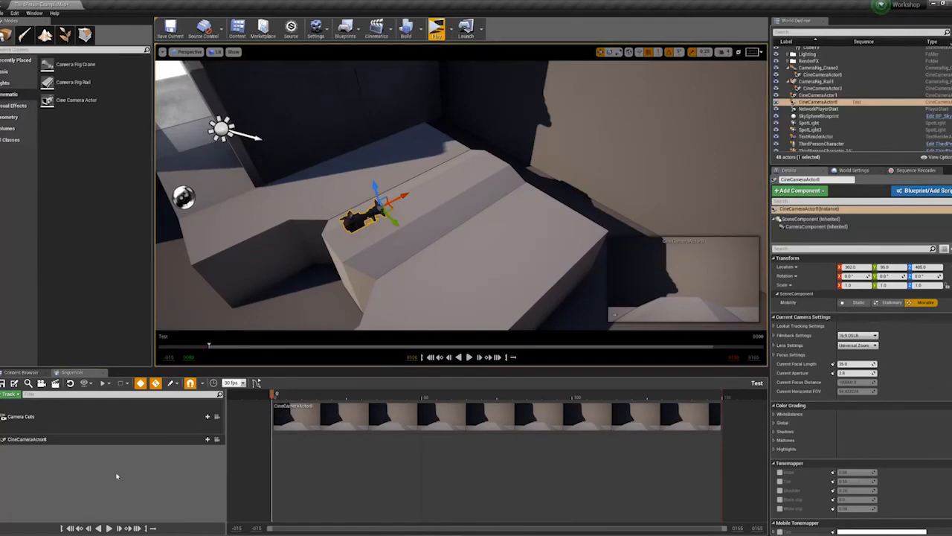
- Place a Sphere on the raised block of the walkway, in front of the cine camera
{"action": "right_click_drag", "start_coordinate": [420, 239], "coordinate": [335, 239]}
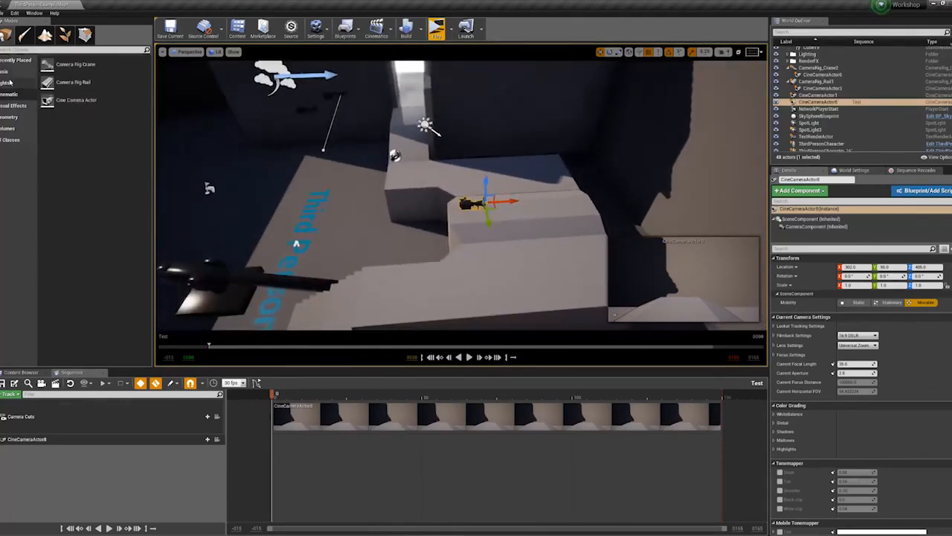
{"action": "left_click", "coordinate": [16, 72]}
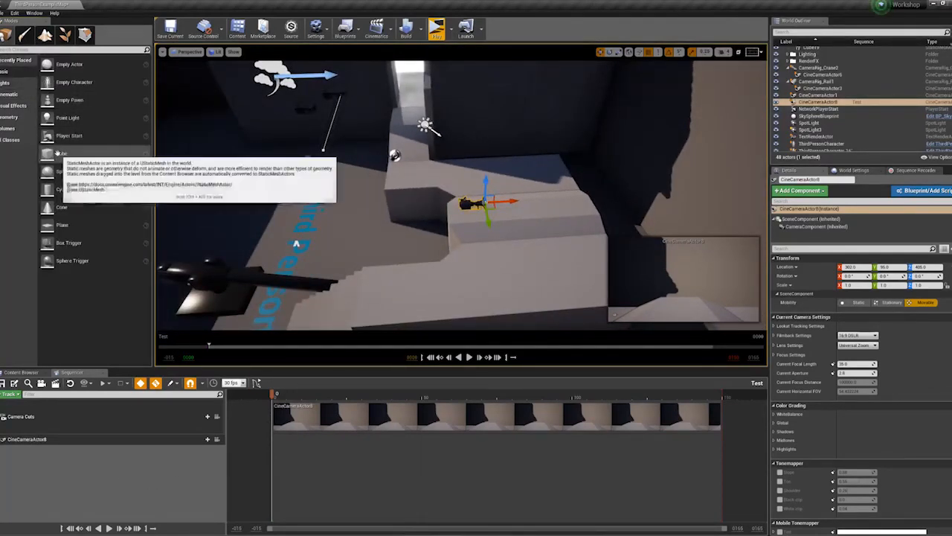
{"action": "left_click_drag", "start_coordinate": [64, 171], "coordinate": [560, 204]}
{"action": "right_click_drag", "start_coordinate": [562, 203], "coordinate": [613, 201]}
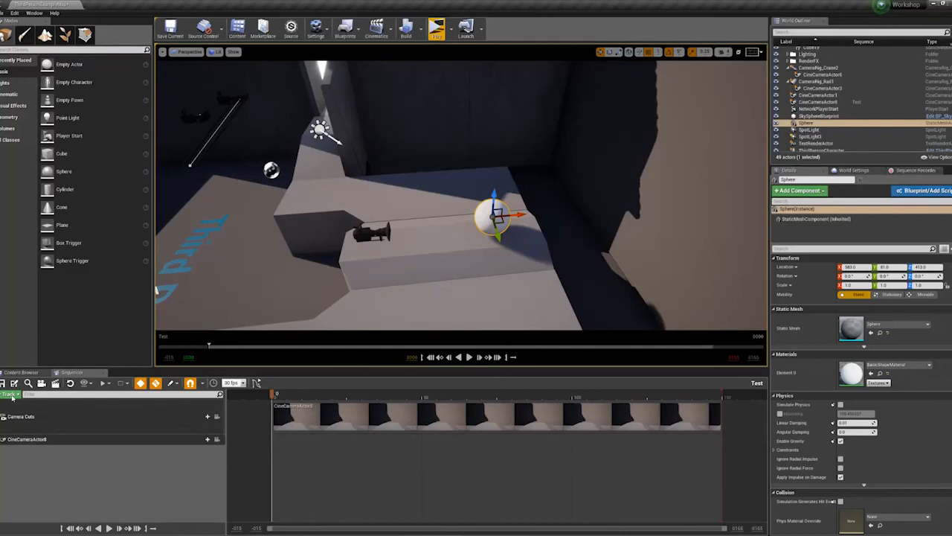
- Add the existing Sphere actor to the Test sequence
{"action": "left_click", "coordinate": [10, 395]}
{"action": "mouse_move", "coordinate": [30, 403]}
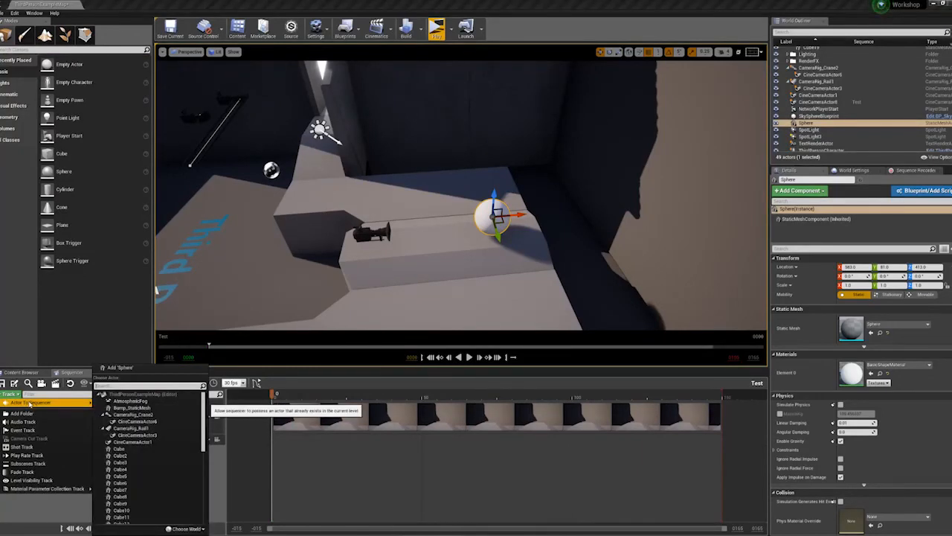
{"action": "type", "text": "sphere"}
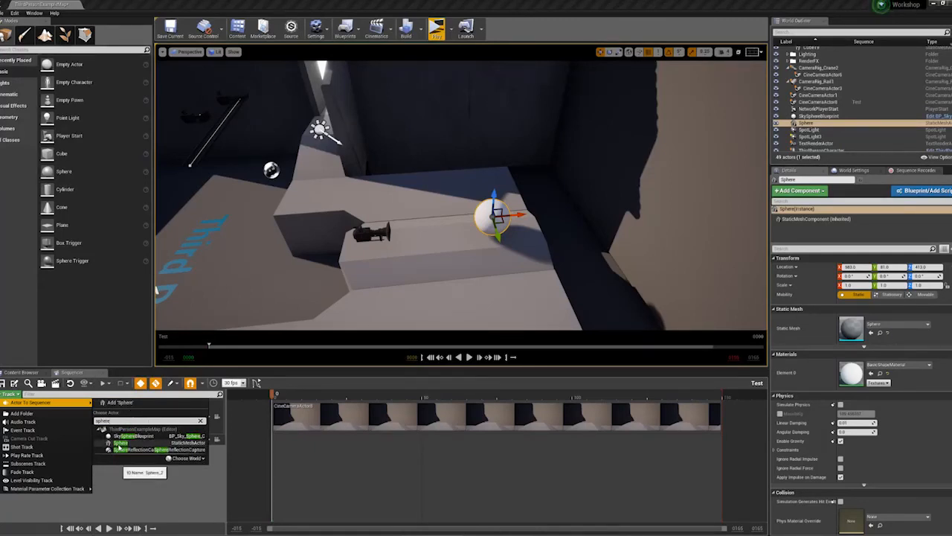
{"action": "left_click", "coordinate": [119, 444]}
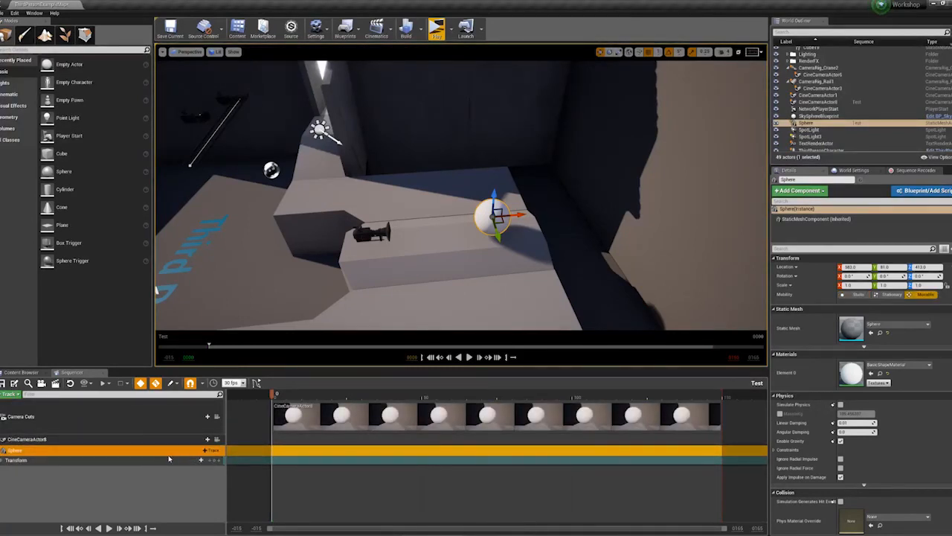
- Key the sphere's transform at frames 0 and 50, raising its Z location to about 506 at frame 50
{"action": "left_click_drag", "start_coordinate": [273, 393], "coordinate": [422, 394]}
{"action": "left_click", "coordinate": [212, 460]}
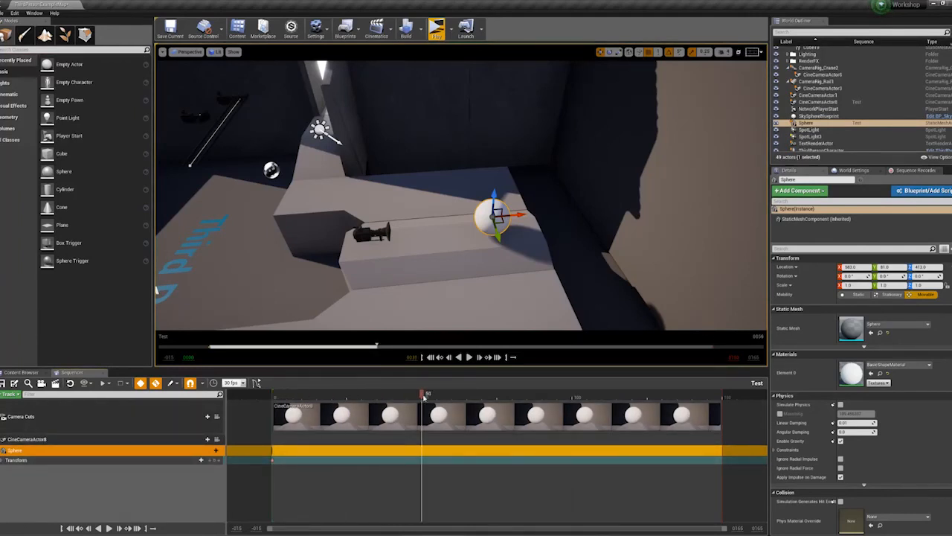
{"action": "left_click", "coordinate": [214, 460]}
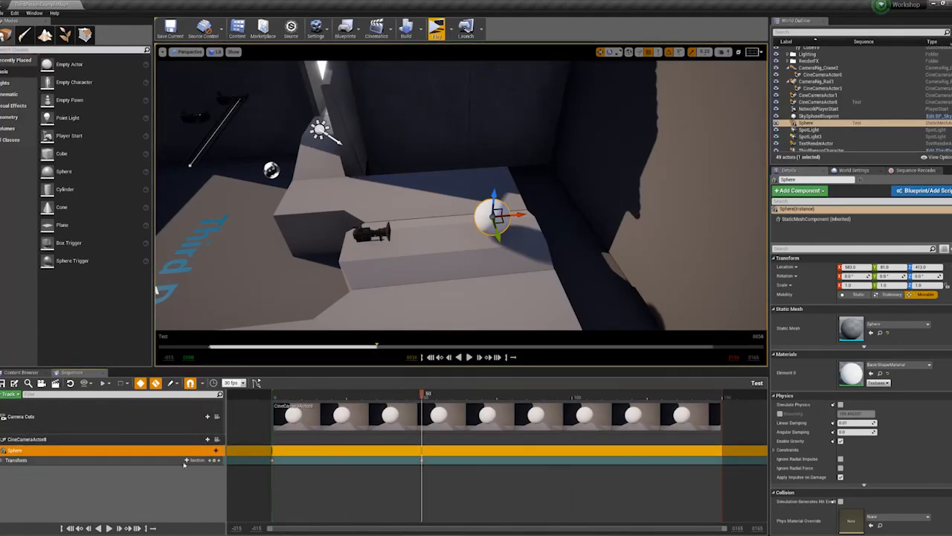
{"action": "left_click", "coordinate": [2, 460]}
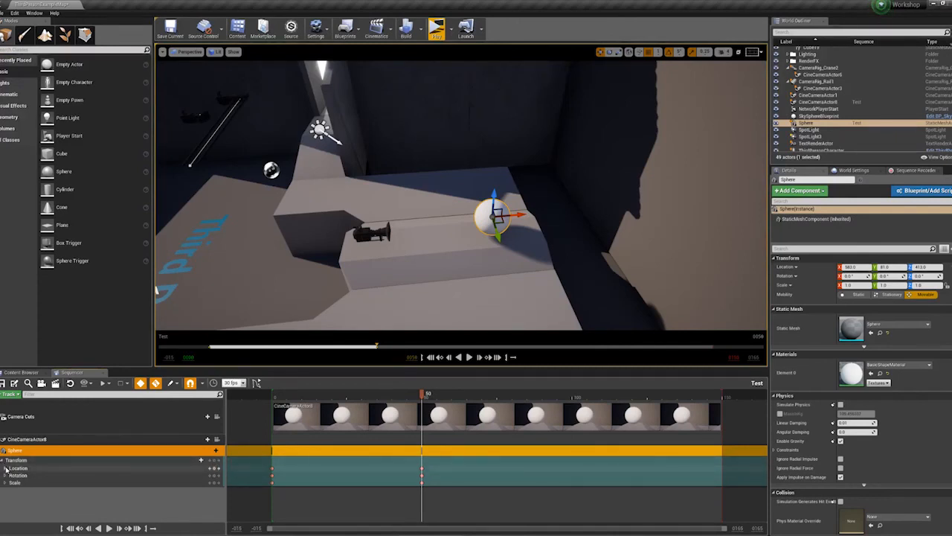
{"action": "left_click", "coordinate": [5, 468]}
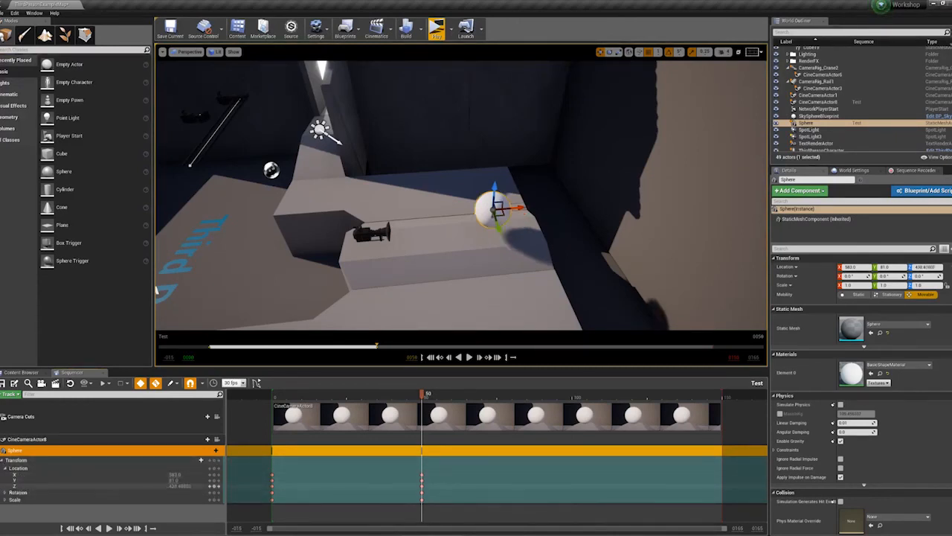
{"action": "mouse_move", "coordinate": [179, 486]}
{"action": "left_mouse_down"}
{"action": "mouse_move", "coordinate": [224, 485]}
{"action": "mouse_move", "coordinate": [188, 485]}
{"action": "left_mouse_up"}
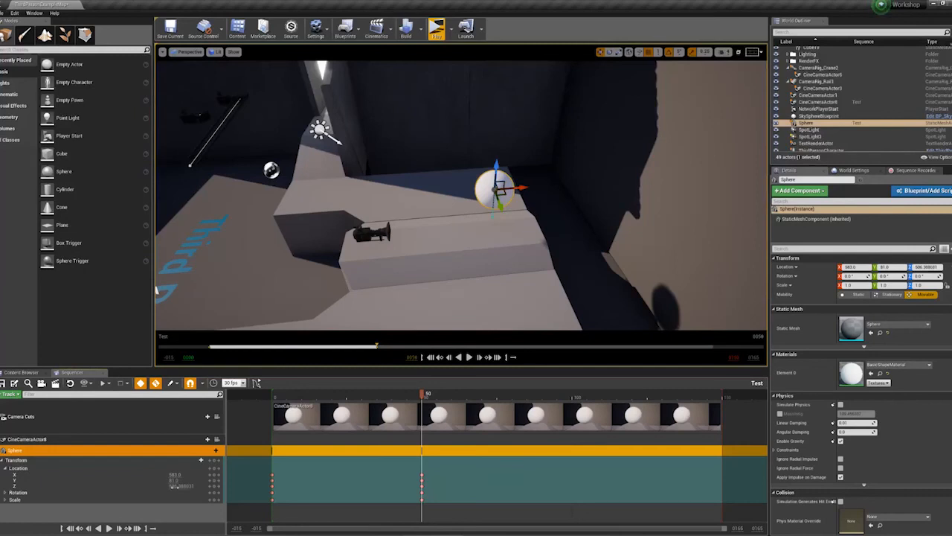
- Key the sphere's transform at frame 75 with its height lowered back down, and scrub through the motion
{"action": "left_click_drag", "start_coordinate": [422, 394], "coordinate": [498, 397]}
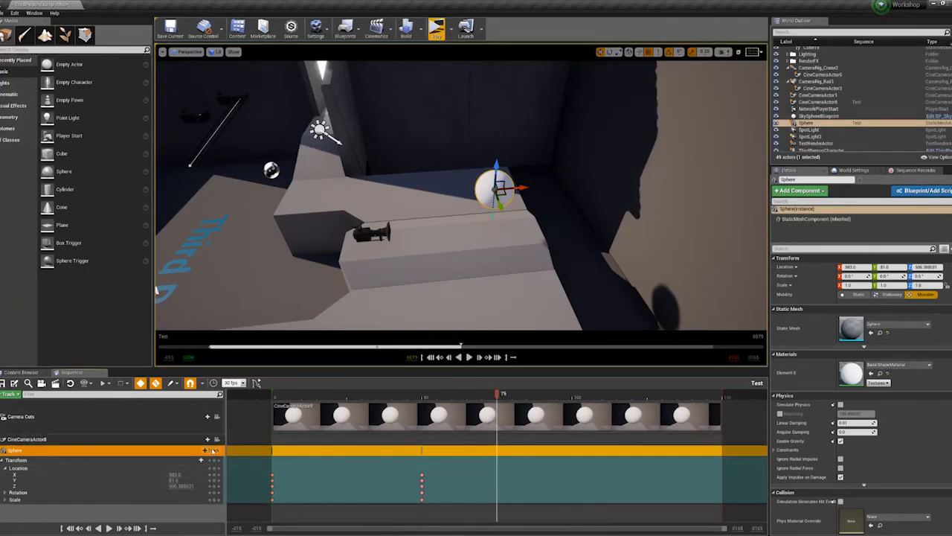
{"action": "left_click", "coordinate": [214, 451]}
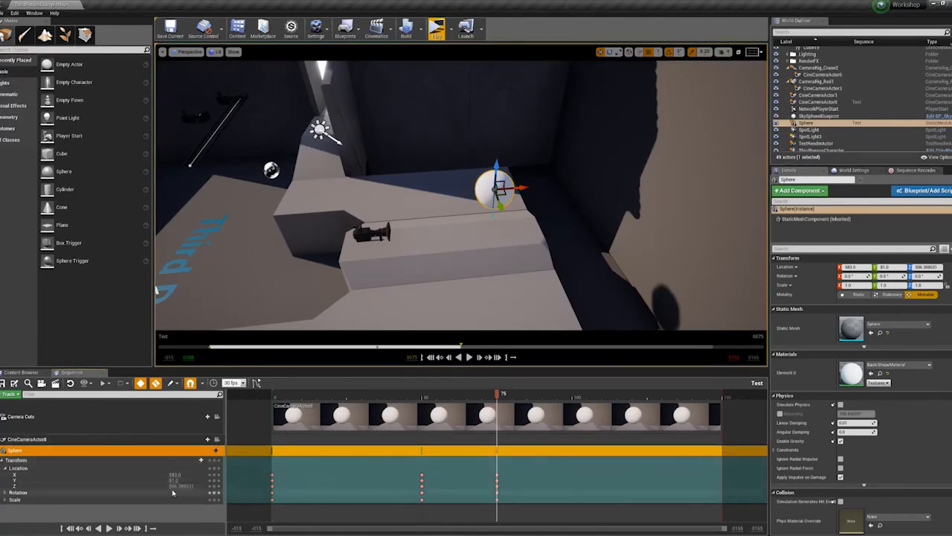
{"action": "left_click_drag", "start_coordinate": [186, 481], "coordinate": [152, 481]}
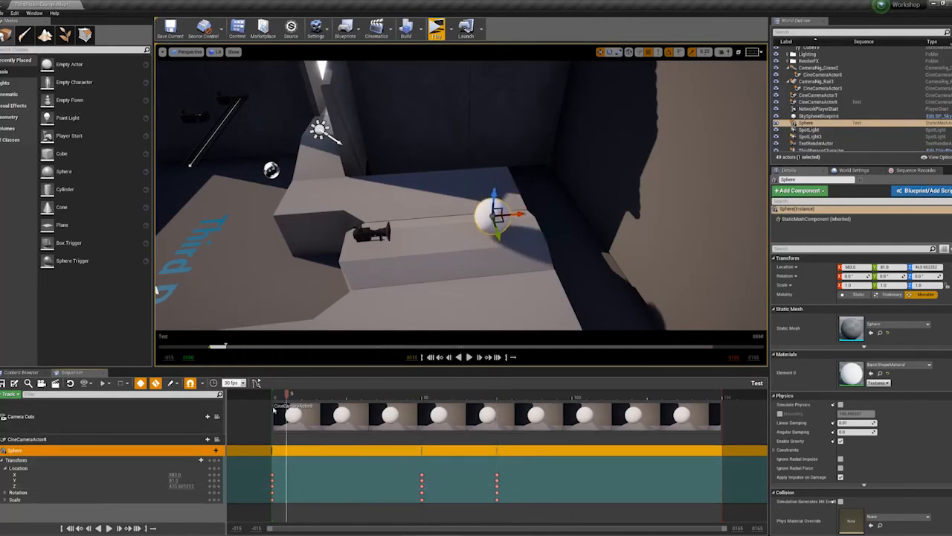
{"action": "left_click_drag", "start_coordinate": [463, 398], "coordinate": [401, 436]}
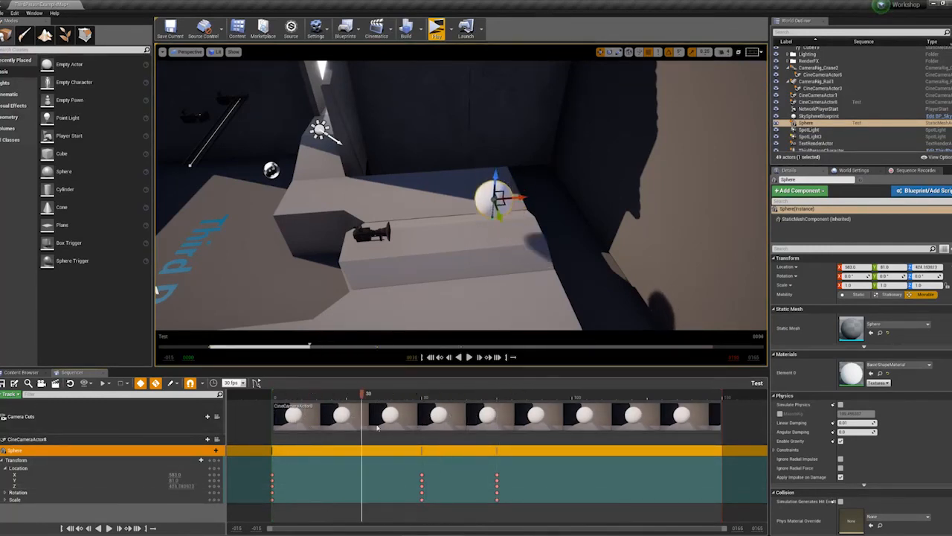
- Move the Test cine camera back and up to about X 197, Z 507 so that it frames the sphere
{"action": "left_click", "coordinate": [810, 129]}
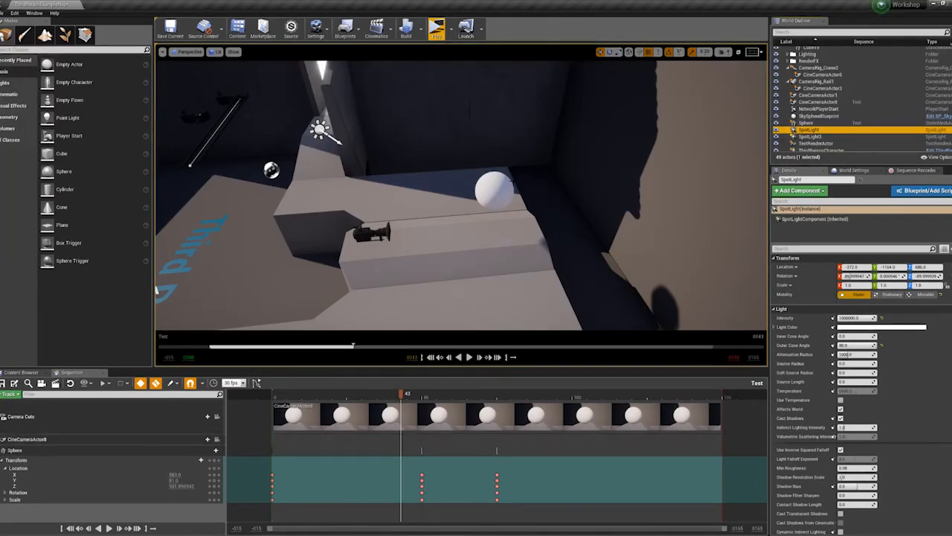
{"action": "left_click", "coordinate": [41, 450]}
{"action": "right_click_drag", "start_coordinate": [369, 251], "coordinate": [337, 252]}
{"action": "left_click", "coordinate": [406, 247]}
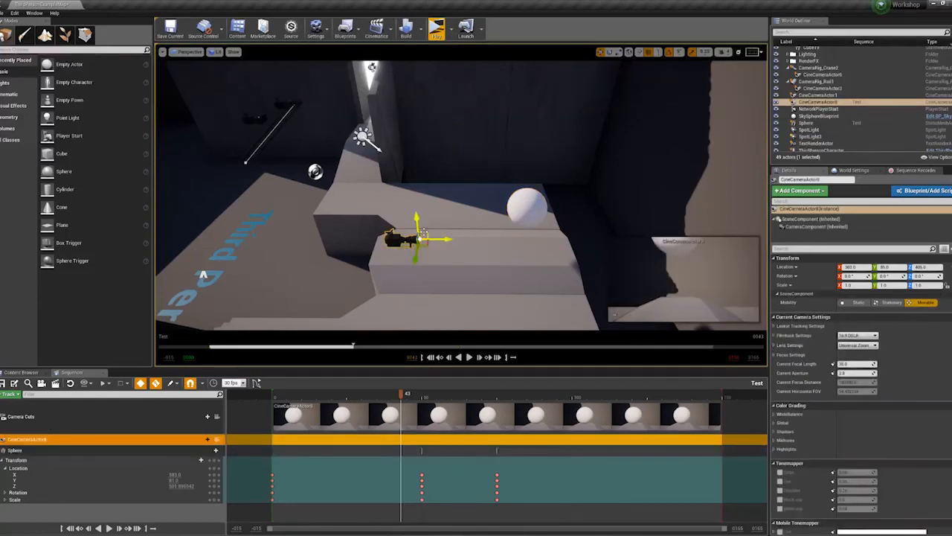
{"action": "left_click_drag", "start_coordinate": [420, 239], "coordinate": [374, 209]}
{"action": "right_click_drag", "start_coordinate": [374, 216], "coordinate": [506, 240]}
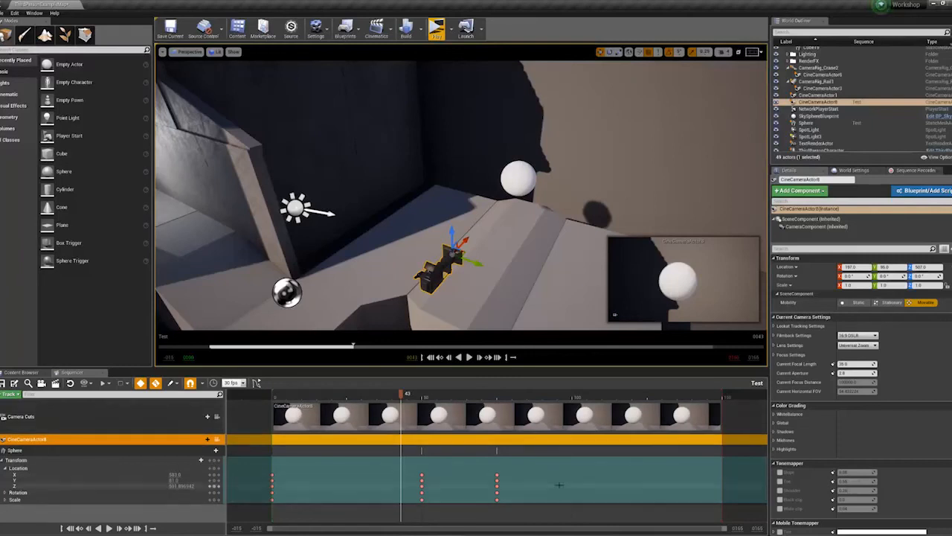
- Convert the cine camera and the Sphere in the Test sequence to spawnables
{"action": "right_click_drag", "start_coordinate": [565, 193], "coordinate": [539, 234]}
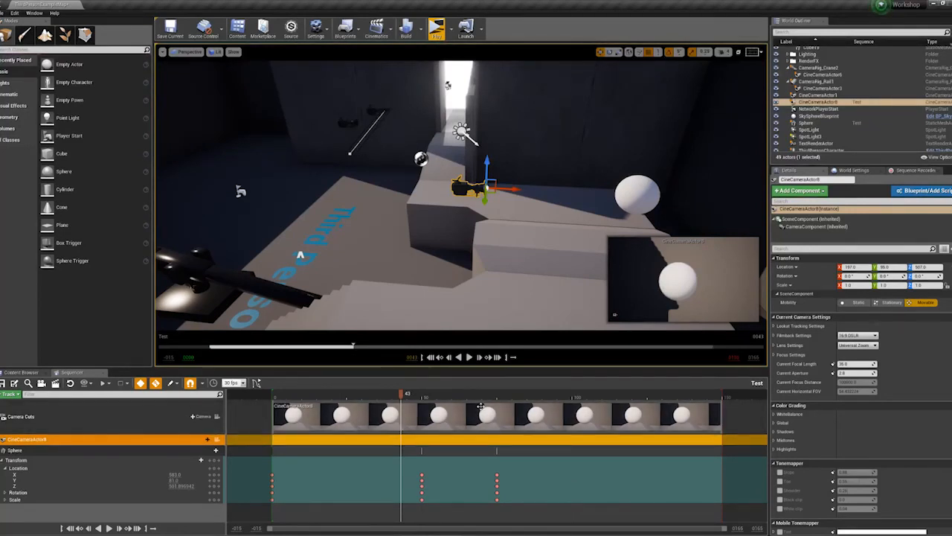
{"action": "right_click_drag", "start_coordinate": [477, 260], "coordinate": [524, 246]}
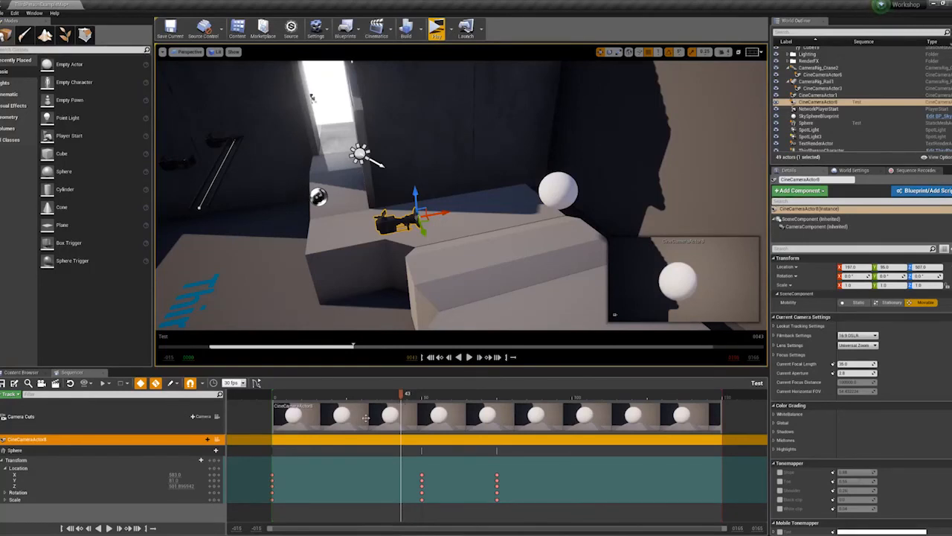
{"action": "right_click", "coordinate": [22, 441]}
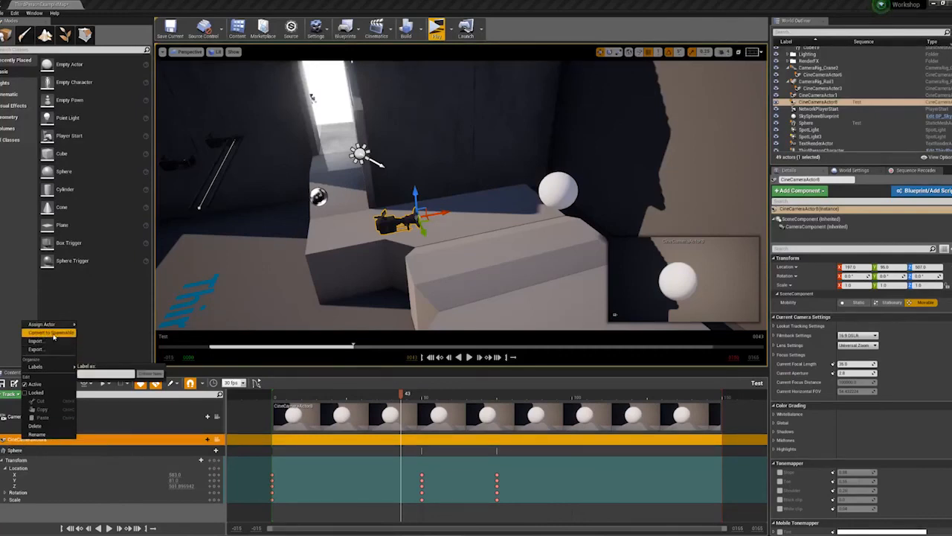
{"action": "left_click", "coordinate": [53, 332]}
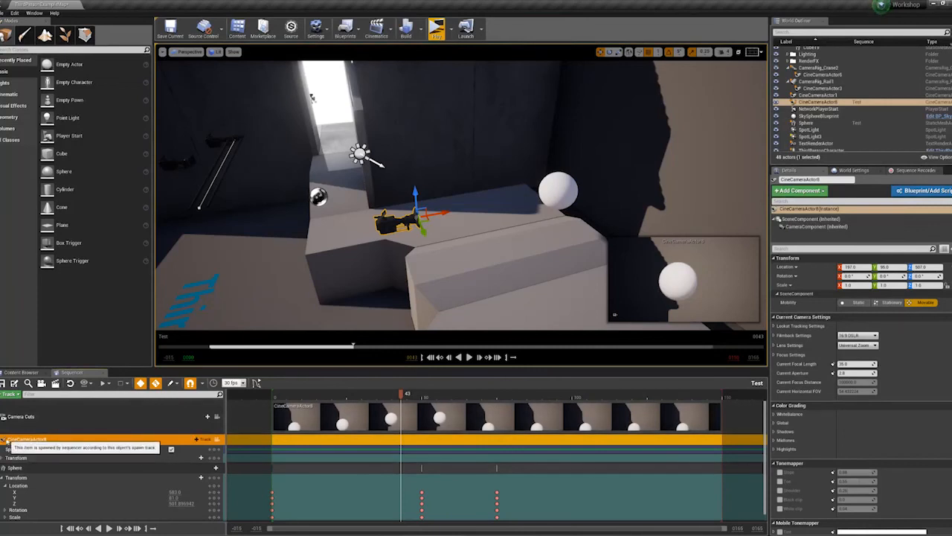
{"action": "left_click", "coordinate": [15, 469]}
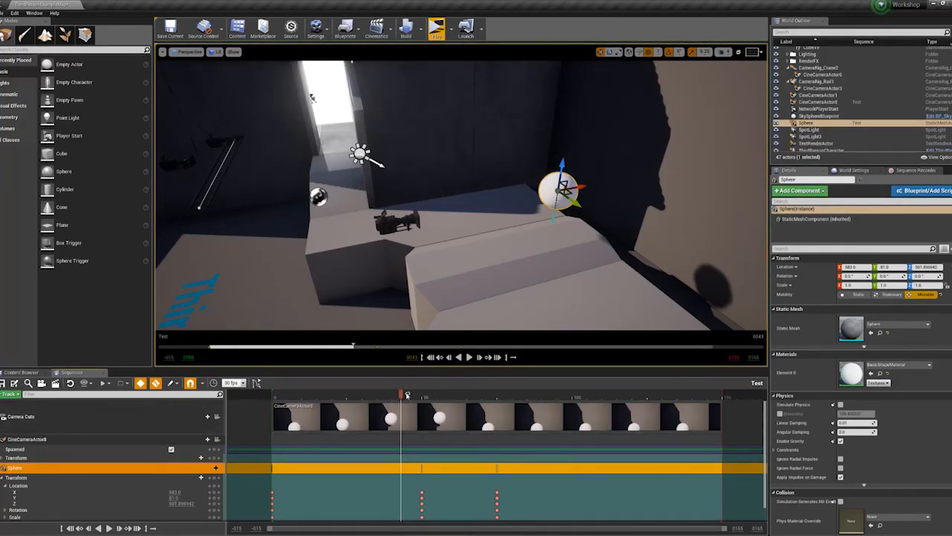
- Scrub Test back to frame 21 and inspect CameraRig_Rail1 and its attached camera in the level
{"action": "left_click_drag", "start_coordinate": [404, 395], "coordinate": [334, 396]}
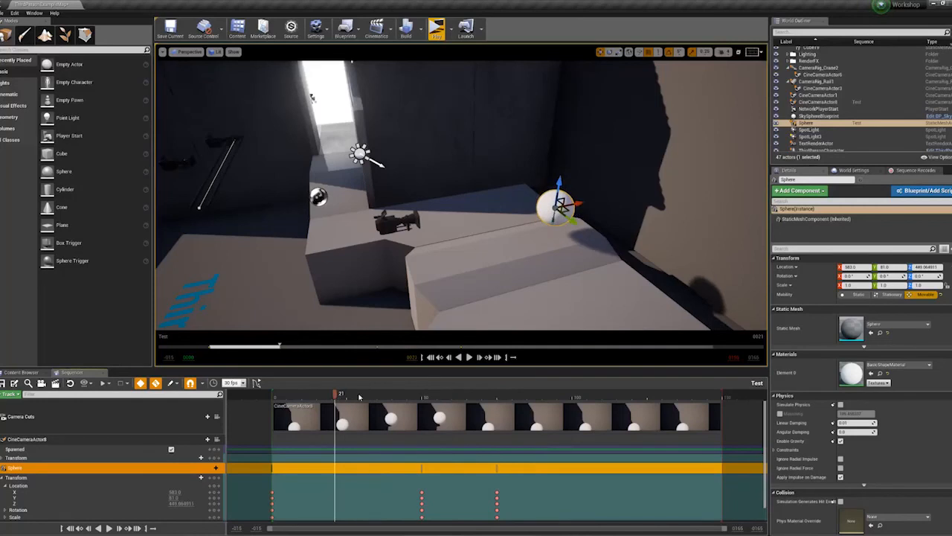
{"action": "right_click_drag", "start_coordinate": [424, 253], "coordinate": [514, 210]}
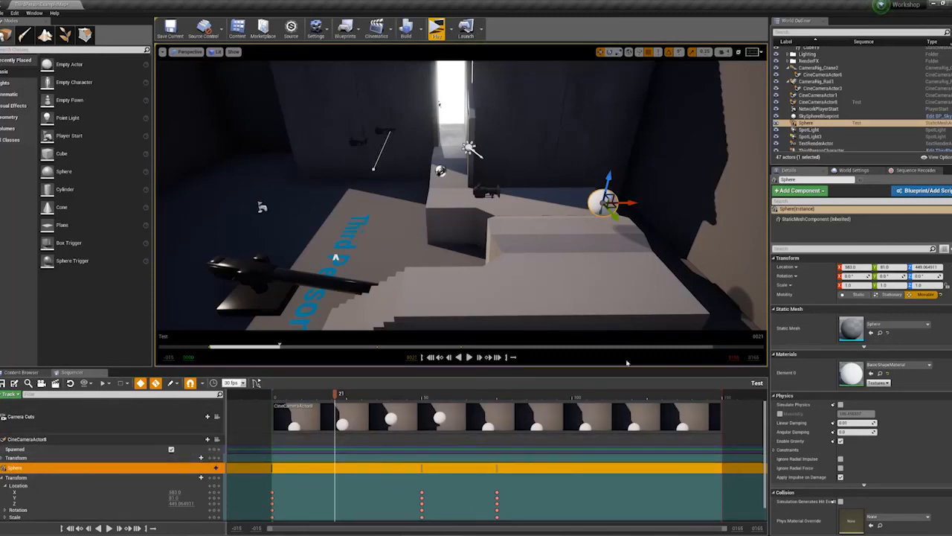
{"action": "left_click", "coordinate": [819, 87]}
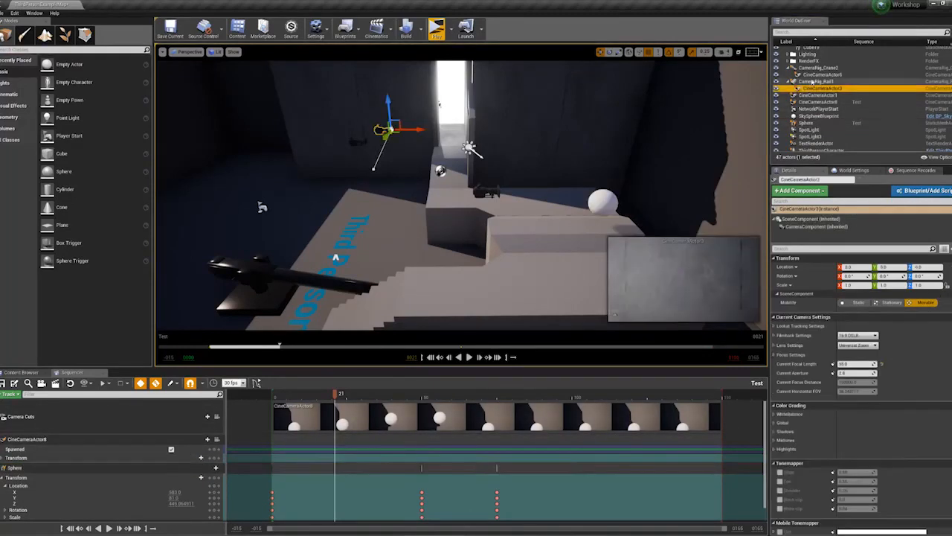
{"action": "left_click", "coordinate": [814, 82]}
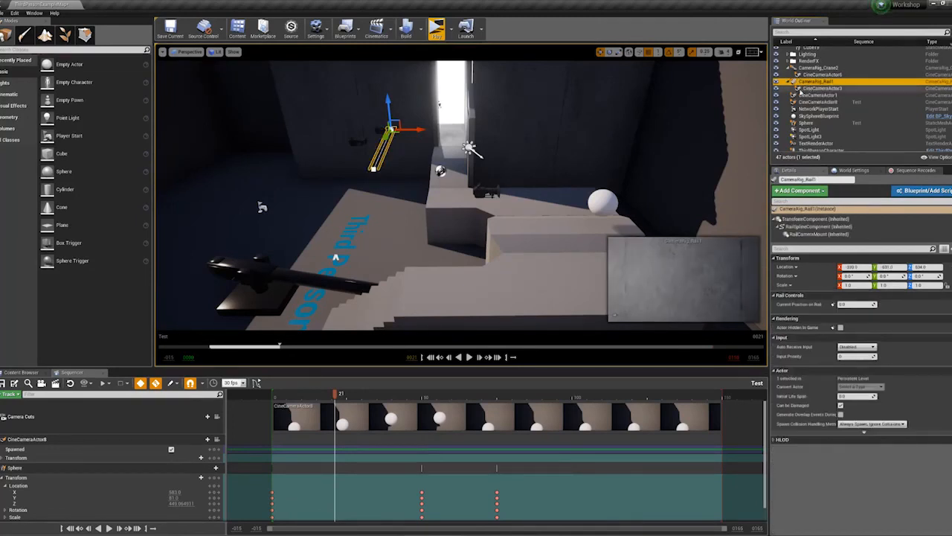
{"action": "double_click", "coordinate": [811, 83]}
{"action": "scroll", "coordinate": [441, 195], "scroll_direction": "up", "scroll_amount": 3}
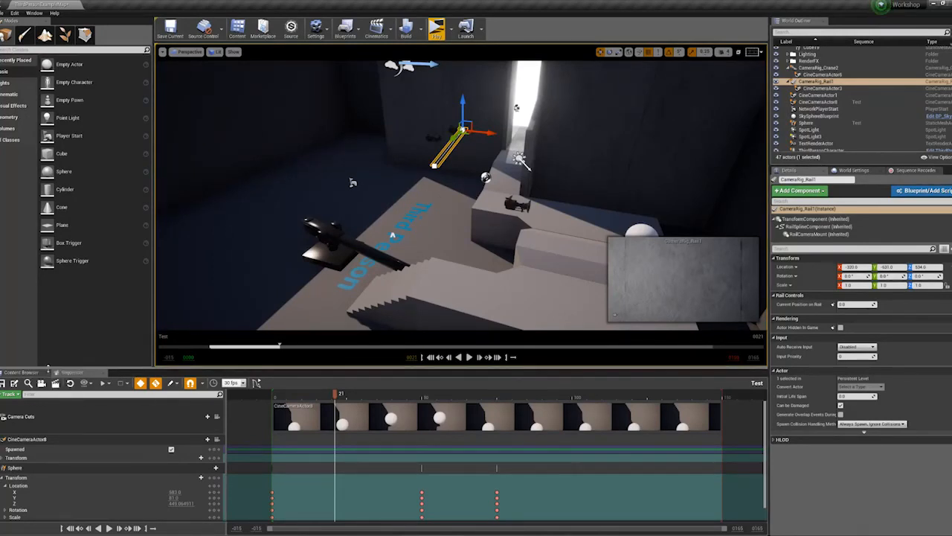
- Open the Master sequence and bring up its Render Movie Settings
{"action": "left_click", "coordinate": [28, 374]}
{"action": "double_click", "coordinate": [87, 420]}
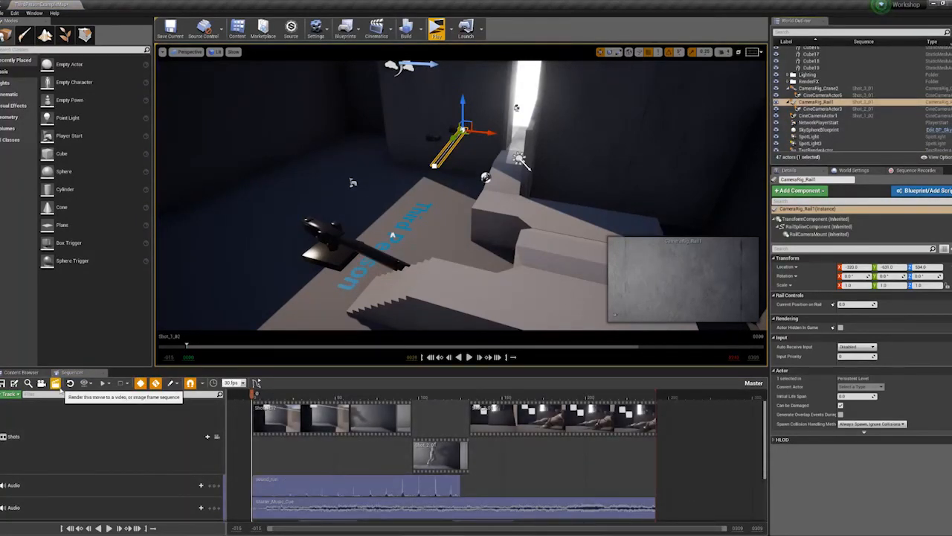
{"action": "left_click", "coordinate": [55, 384]}
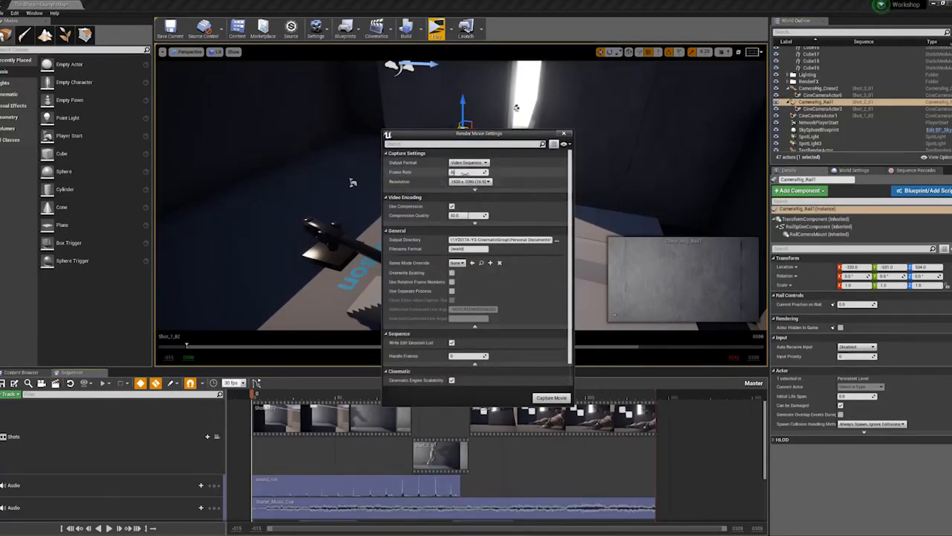
- Configure the movie capture with frame rate 24, resolution 1280 x 720 and output format Custom Render Passes
{"action": "type", "text": "24"}
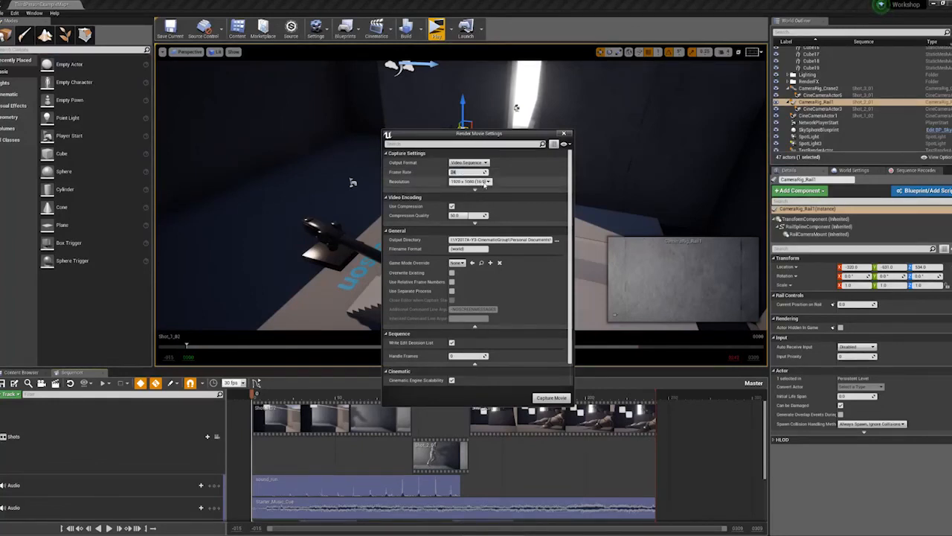
{"action": "left_click", "coordinate": [485, 182]}
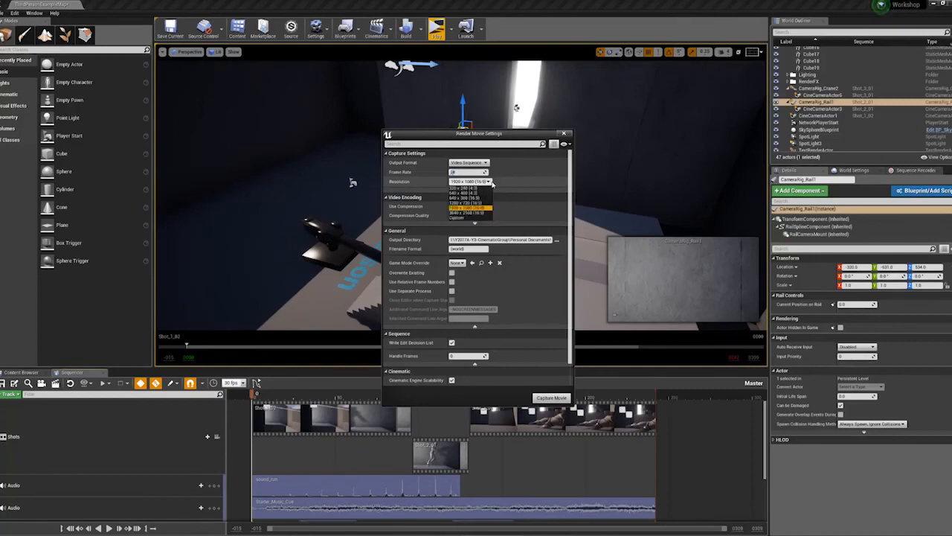
{"action": "left_click", "coordinate": [479, 204]}
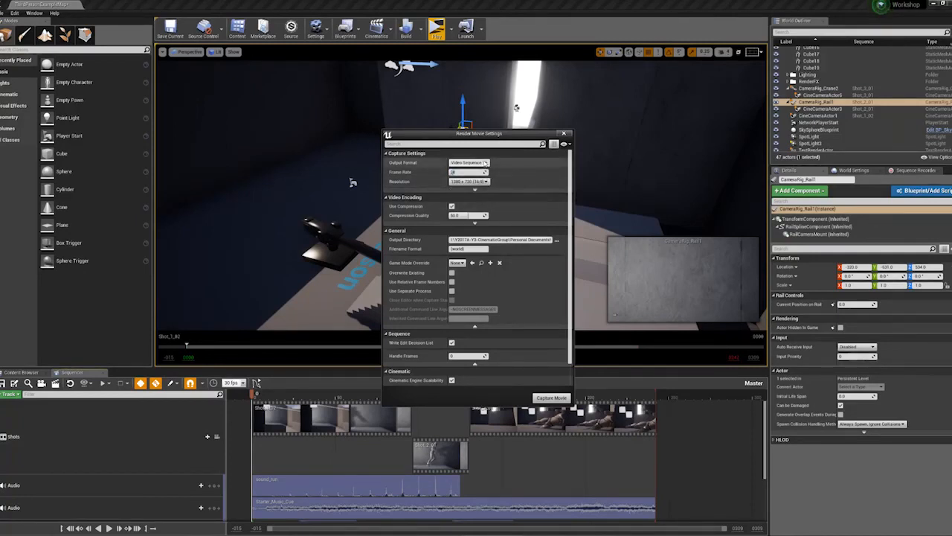
{"action": "left_click", "coordinate": [486, 163]}
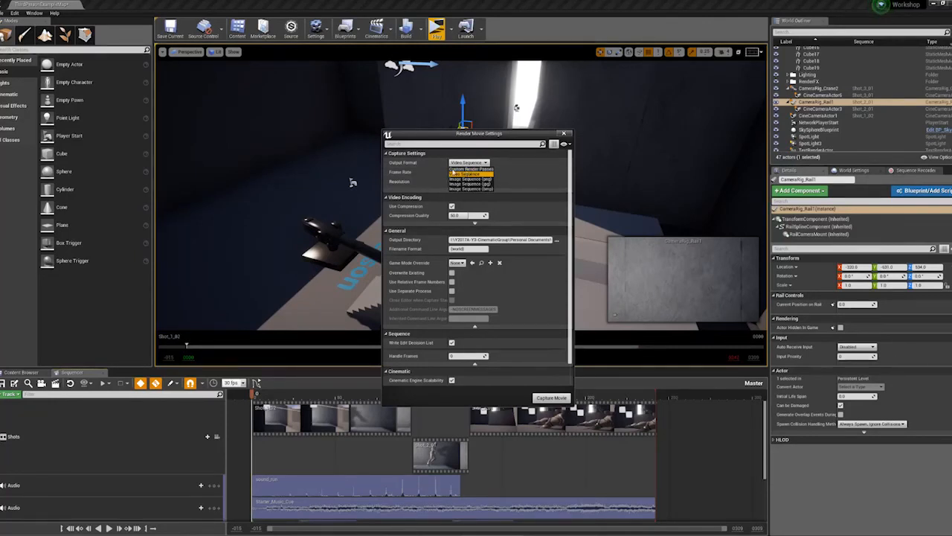
{"action": "left_click", "coordinate": [461, 168]}
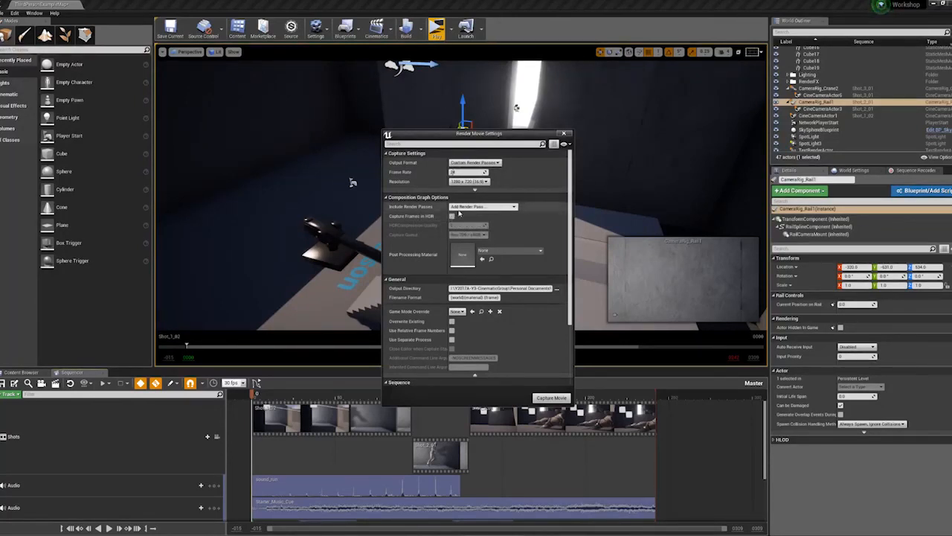
- Check the available render passes and switch the movie capture's output format to Video Sequence
{"action": "left_click", "coordinate": [468, 211]}
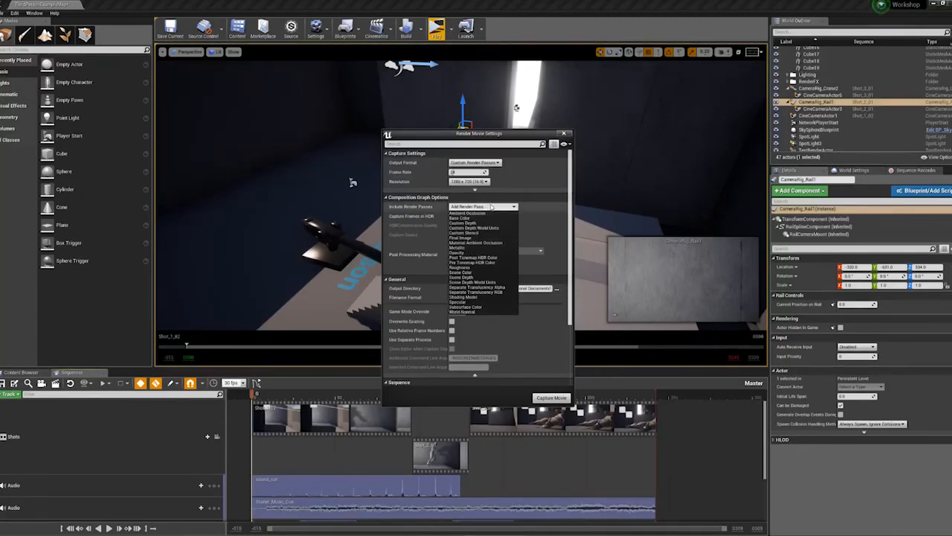
{"action": "left_click", "coordinate": [491, 208]}
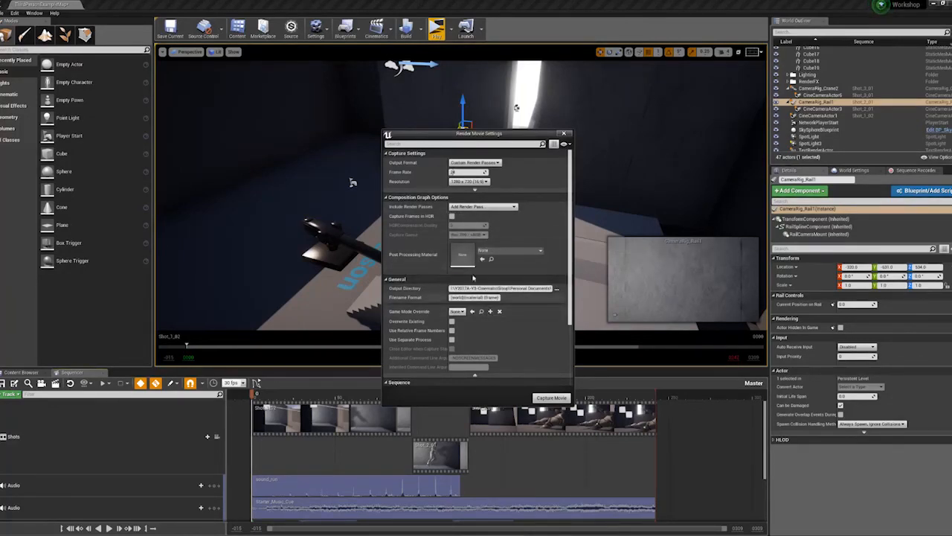
{"action": "left_click", "coordinate": [480, 163]}
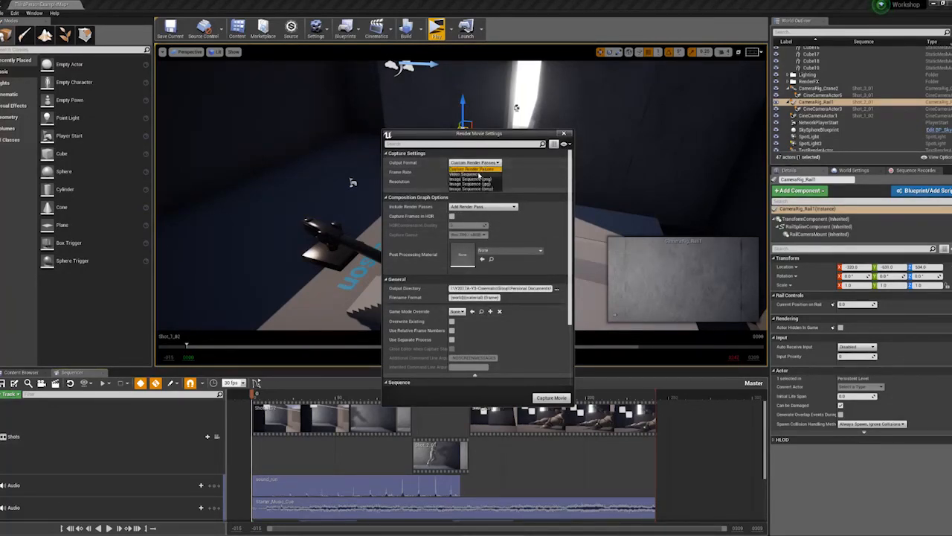
{"action": "left_click", "coordinate": [476, 174]}
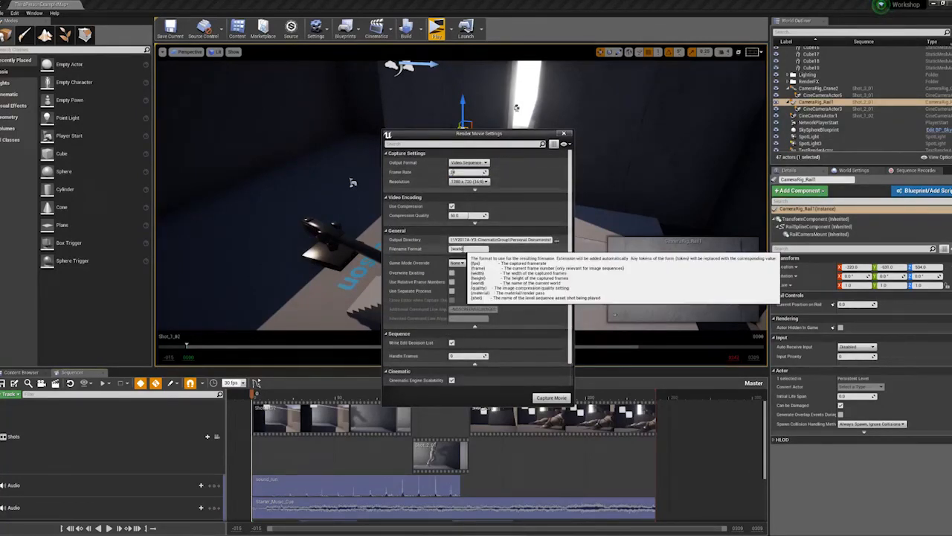
- Review the filename format and remaining capture settings, and start the movie capture, saving the selected modified level and sequences
{"action": "left_click", "coordinate": [469, 249]}
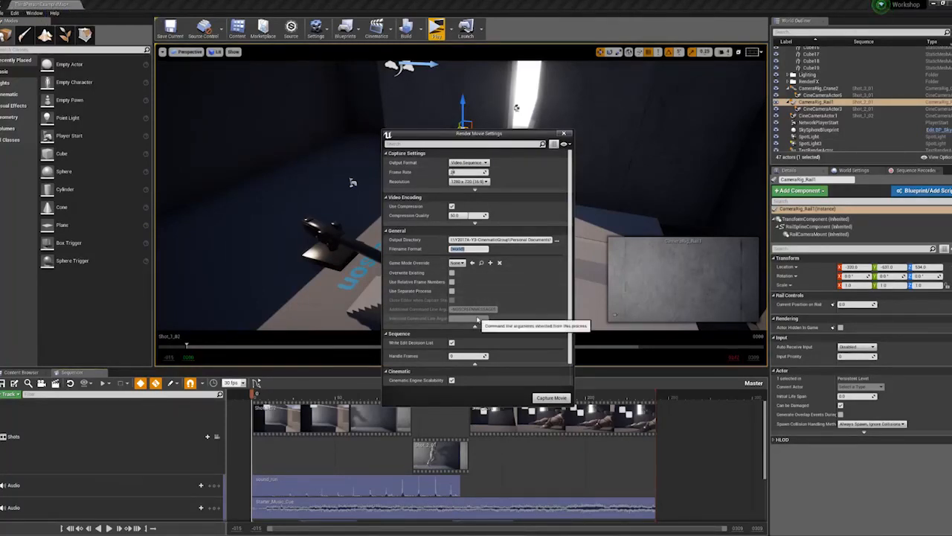
{"action": "scroll", "coordinate": [477, 318], "scroll_direction": "down", "scroll_amount": 2}
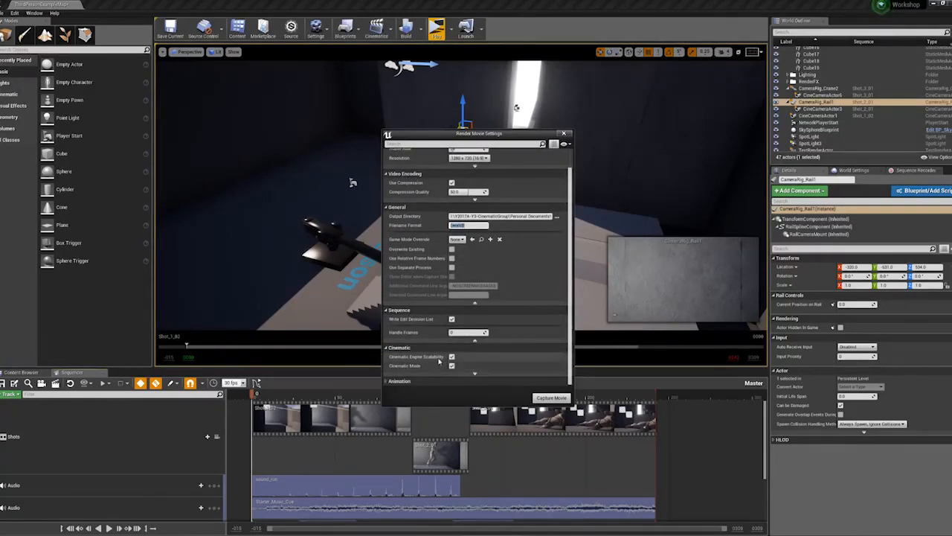
{"action": "left_click", "coordinate": [549, 398]}
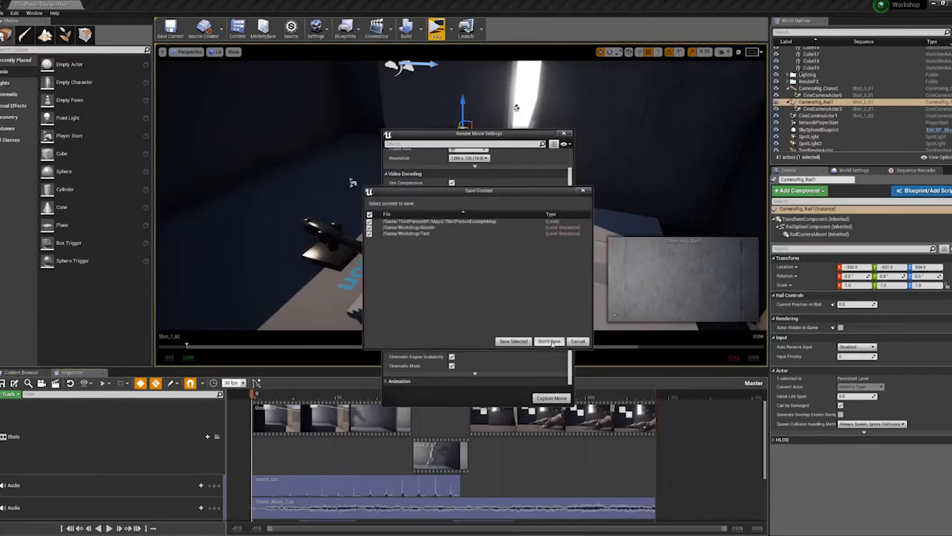
{"action": "left_click", "coordinate": [512, 341]}
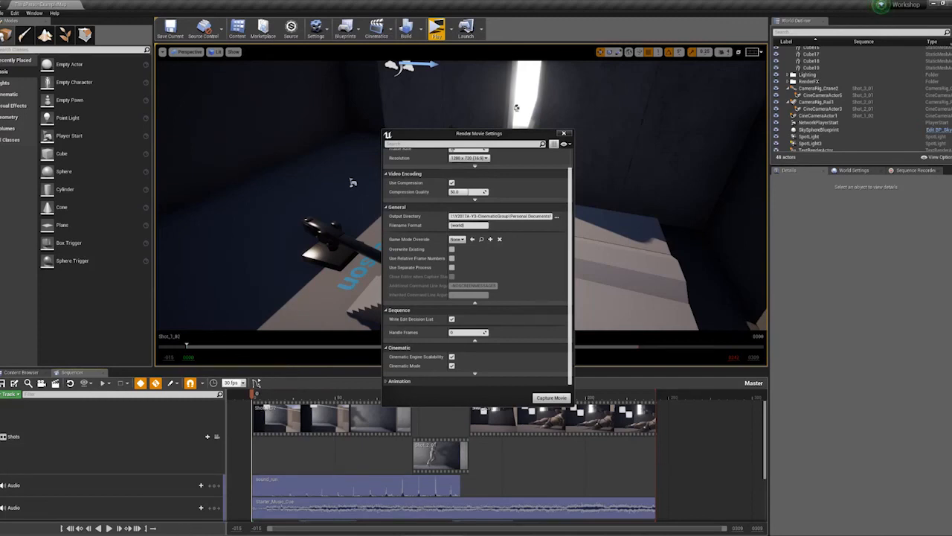
- Switch to File Explorer and open ThirdPersonExampleMap.avi from the Workshop project's Saved/VideoCaptures folder
{"action": "mouse_move", "coordinate": [157, 535]}
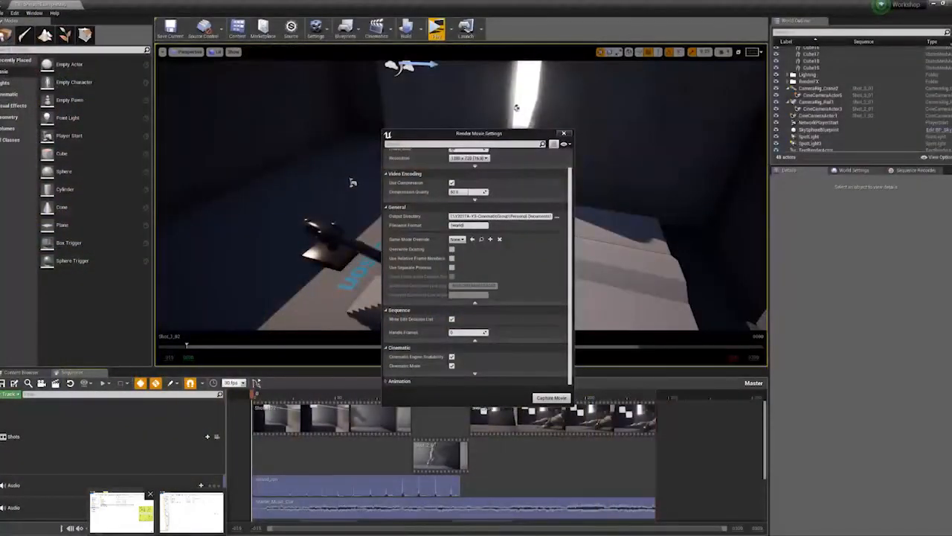
{"action": "left_click", "coordinate": [121, 512]}
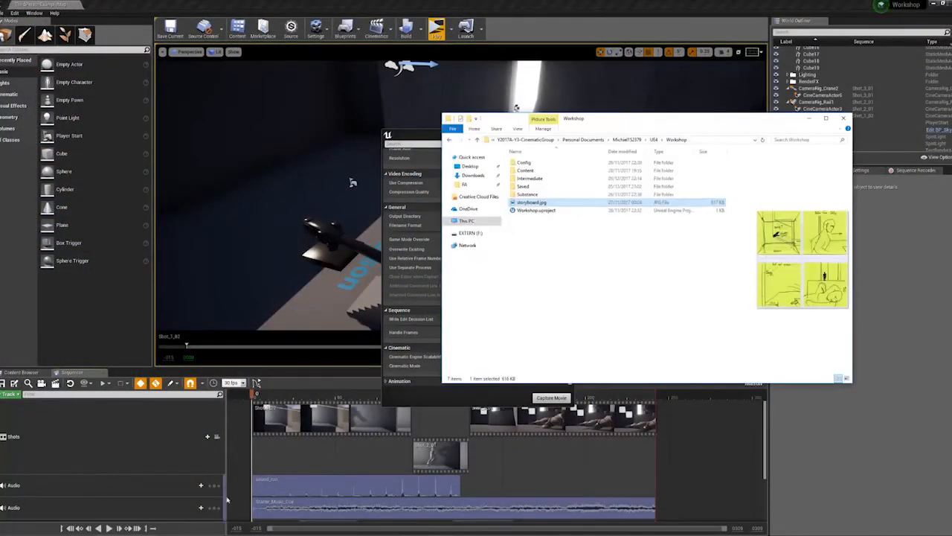
{"action": "double_click", "coordinate": [524, 186]}
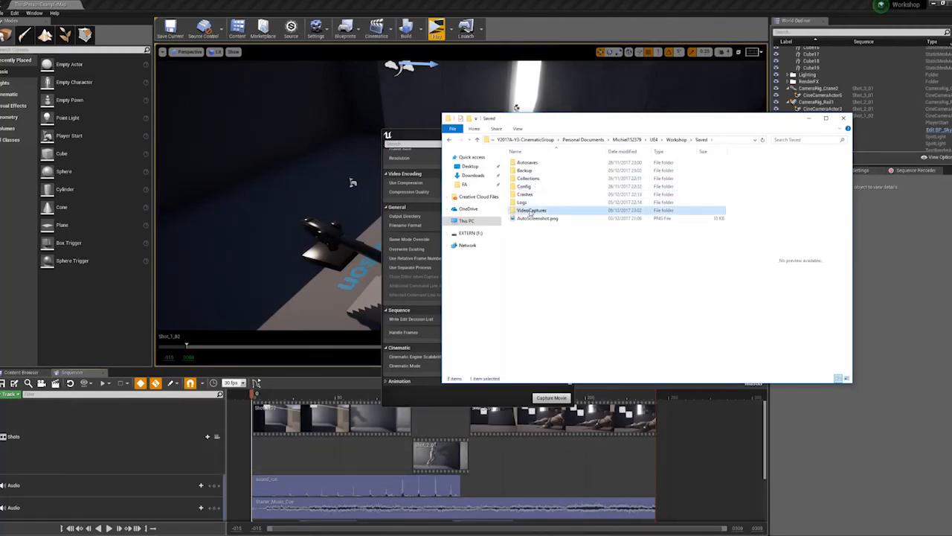
{"action": "double_click", "coordinate": [531, 209]}
{"action": "left_click", "coordinate": [530, 187]}
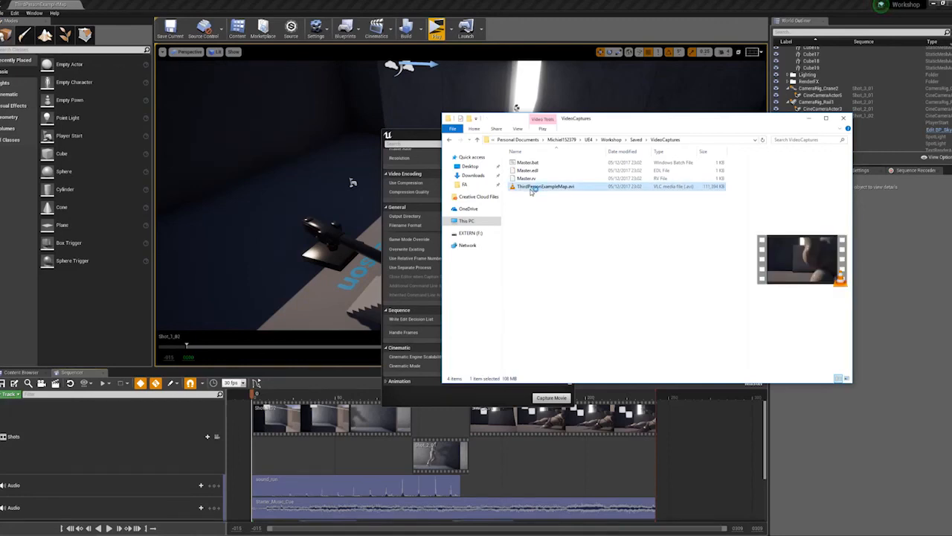
{"action": "double_click", "coordinate": [532, 187]}
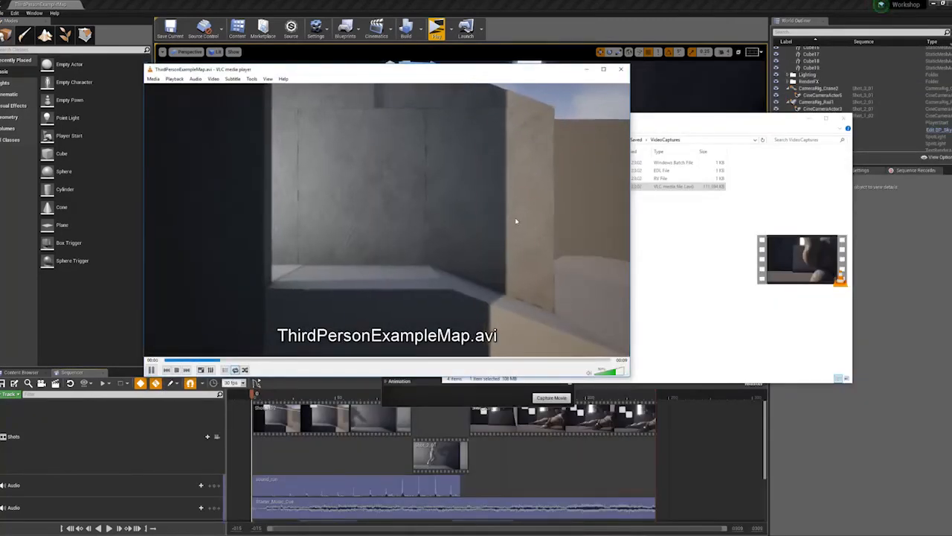
- Watch the rendered video in full screen and close the VLC player
{"action": "double_click", "coordinate": [515, 221]}
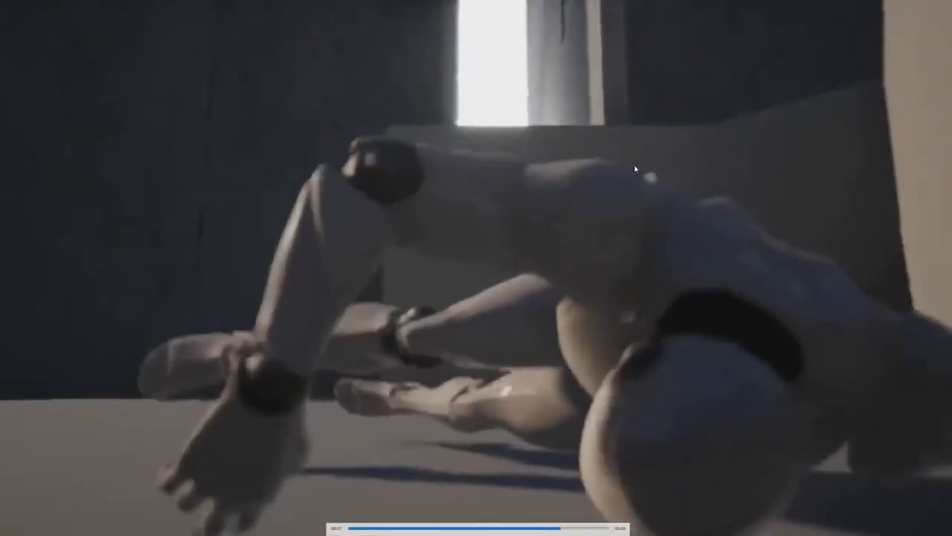
{"action": "double_click", "coordinate": [545, 167]}
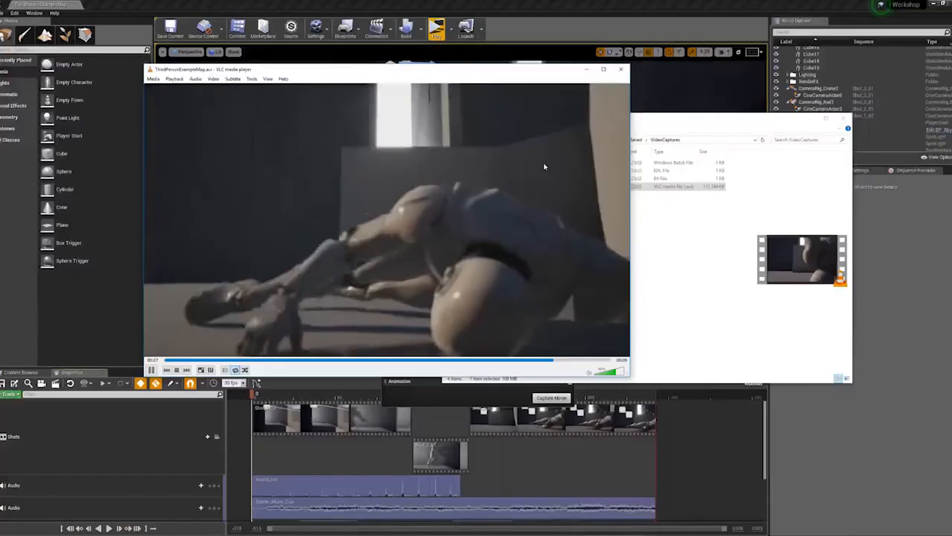
{"action": "left_click", "coordinate": [622, 69]}
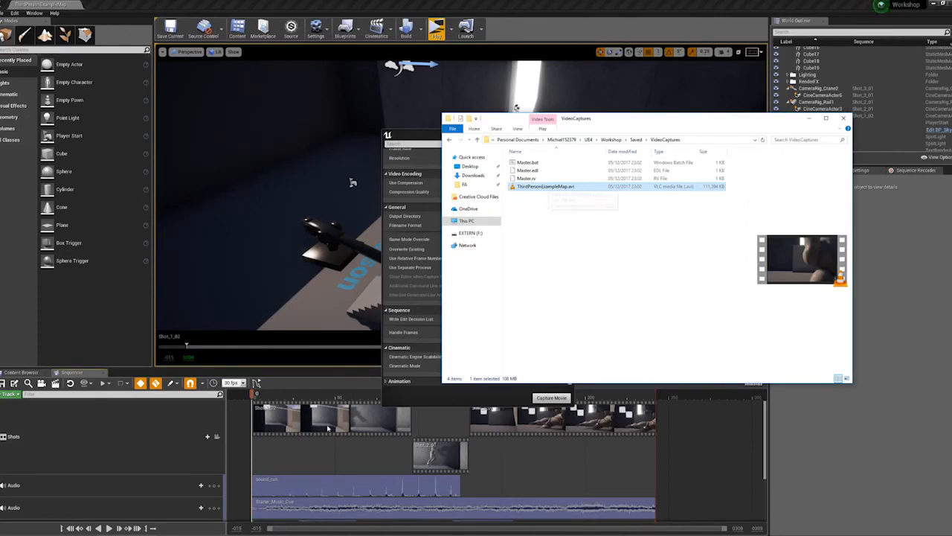
- Bring up storyboard.jpg and play the rendered video beside it to compare the shots, closing the player when done
{"action": "left_click", "coordinate": [247, 387]}
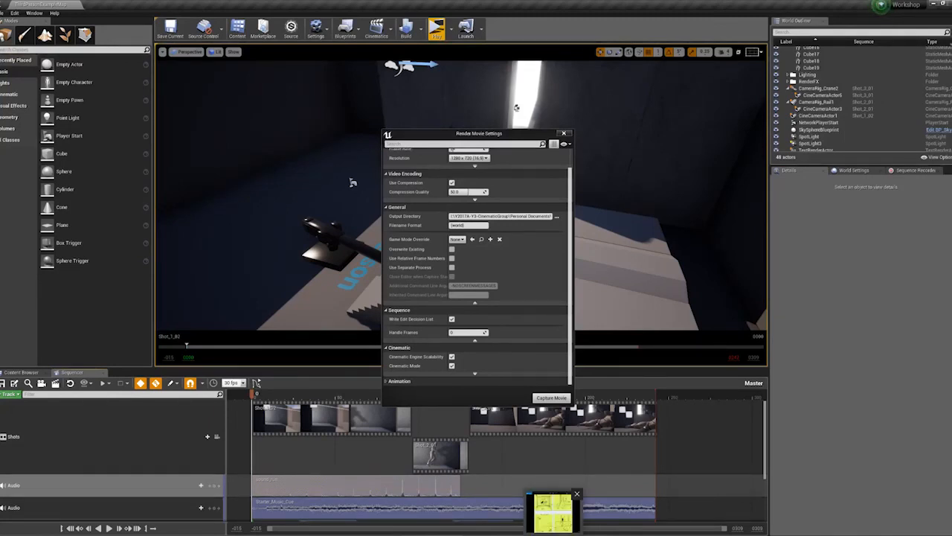
{"action": "left_click", "coordinate": [553, 514]}
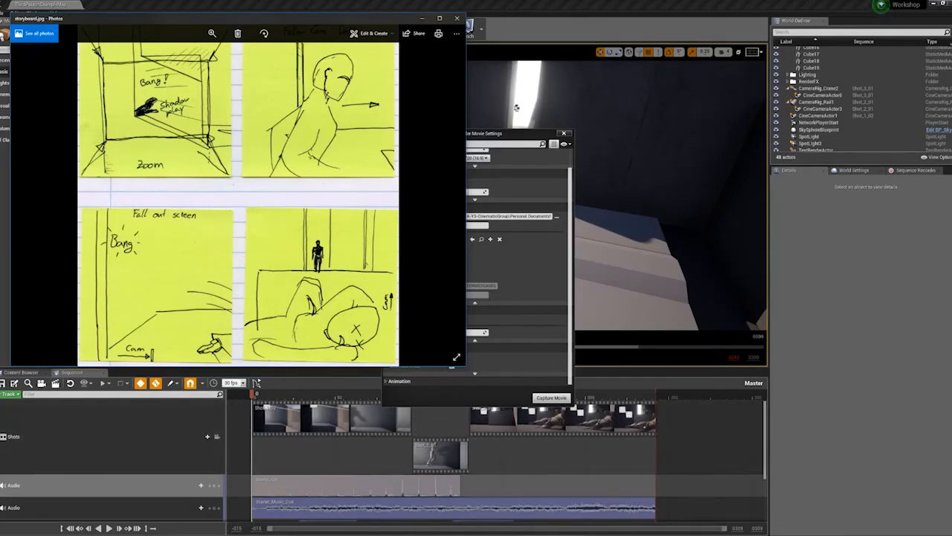
{"action": "left_click", "coordinate": [551, 533]}
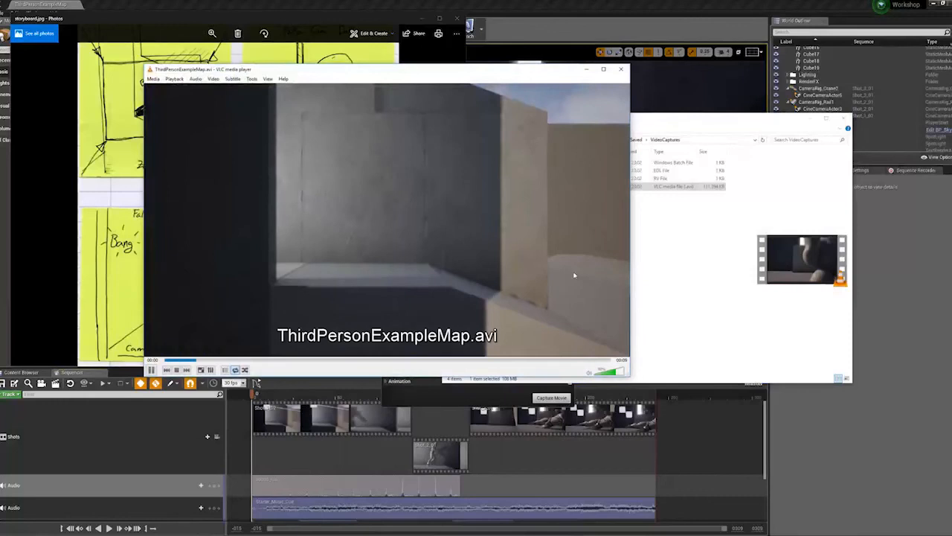
{"action": "left_click_drag", "start_coordinate": [460, 74], "coordinate": [672, 57]}
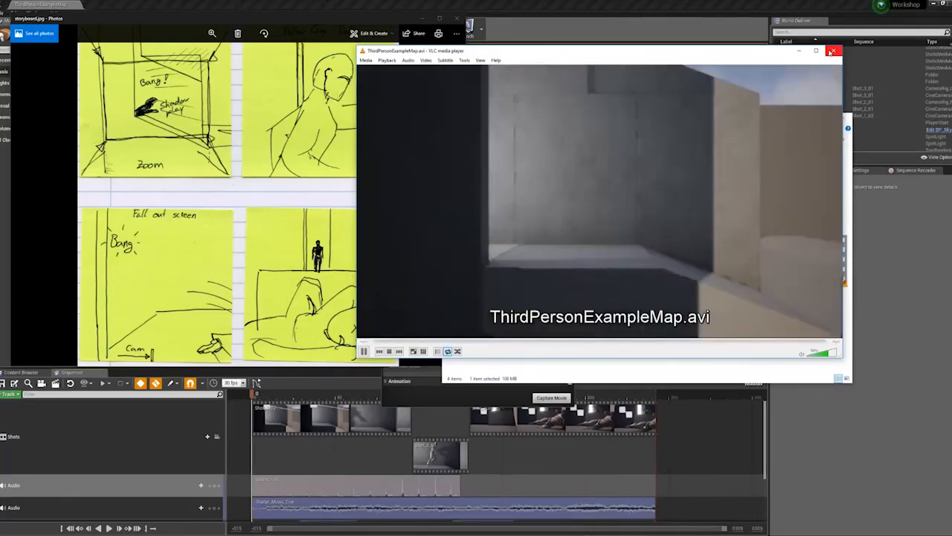
{"action": "left_click", "coordinate": [831, 52]}
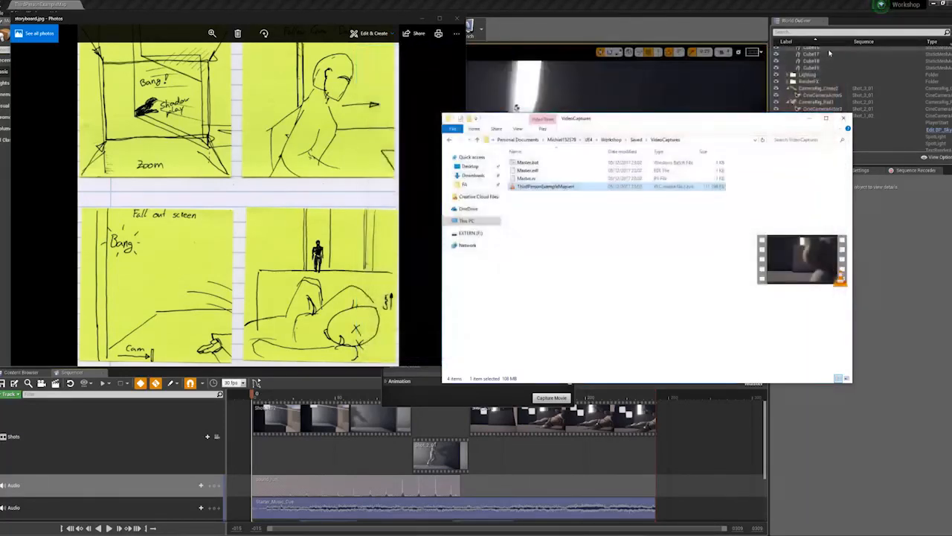